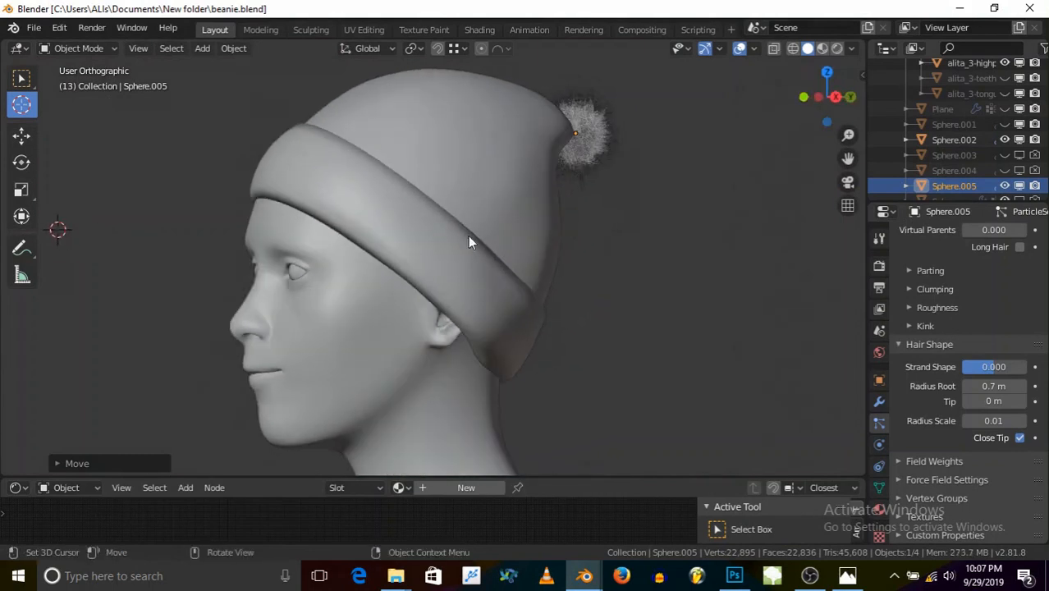
- Append the material Knittr - Example 1 from Knittr v0.1.blend in the Documents folder
scroll(479, 244, "down", 1)
scroll(457, 239, "down", 2)
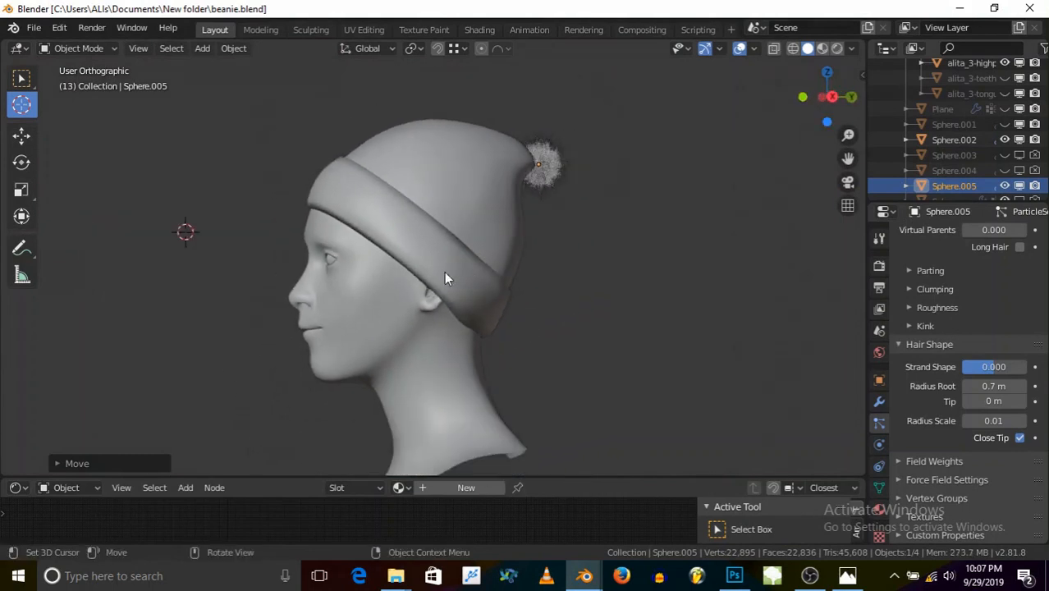
middle_click_drag(444, 277, 452, 251)
left_click(33, 29)
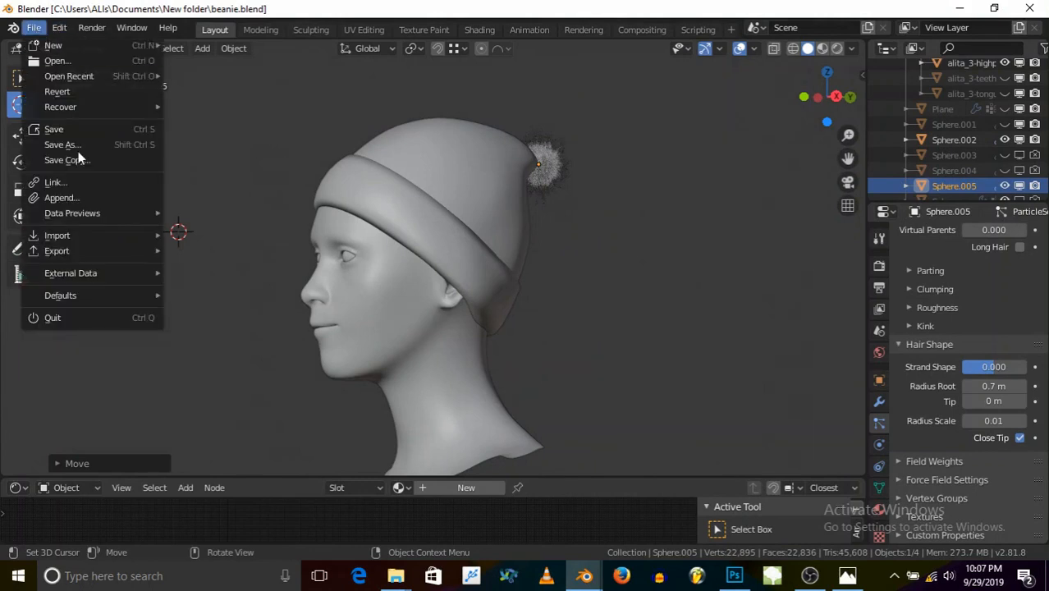
mouse_move(77, 235)
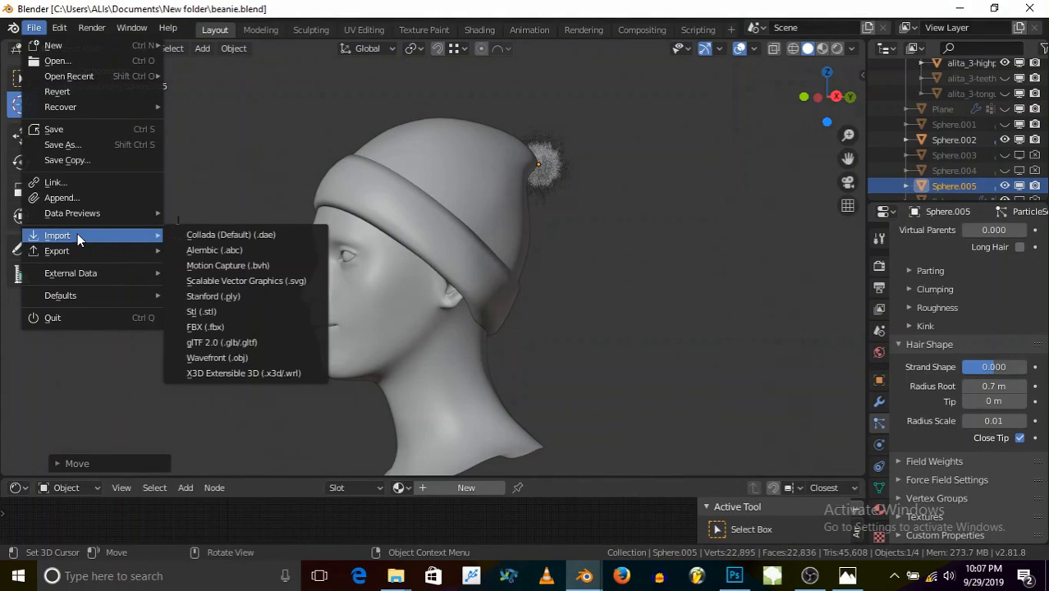
left_click(78, 197)
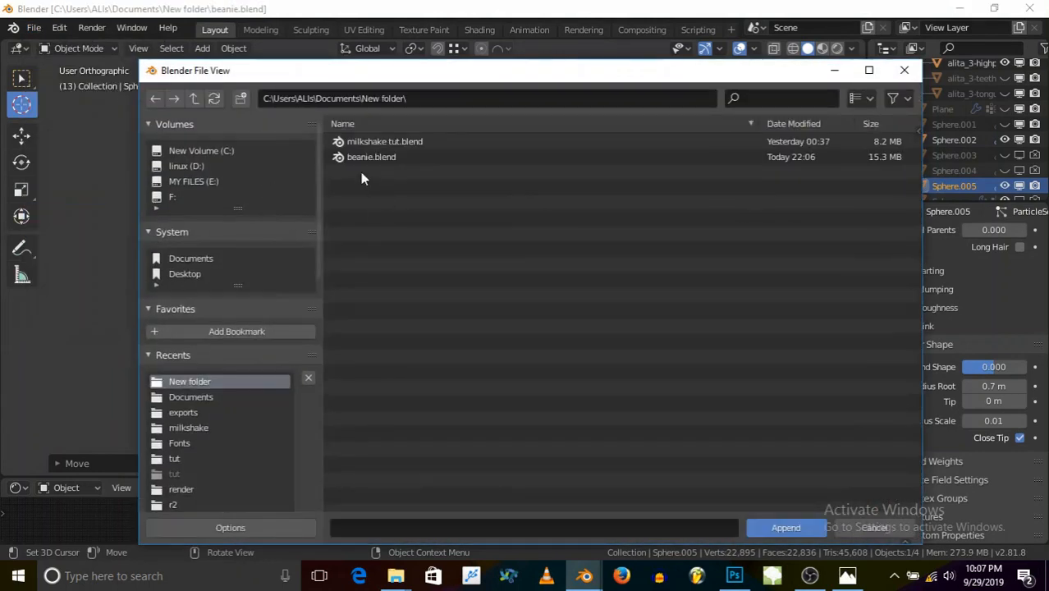
left_click(202, 263)
scroll(459, 420, "down", 10)
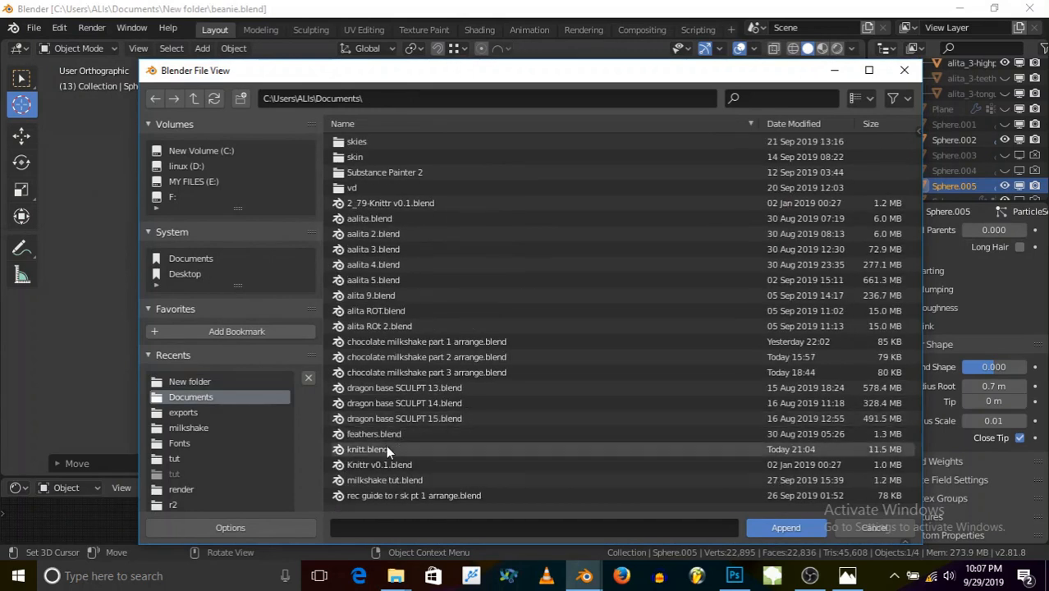
double_click(397, 464)
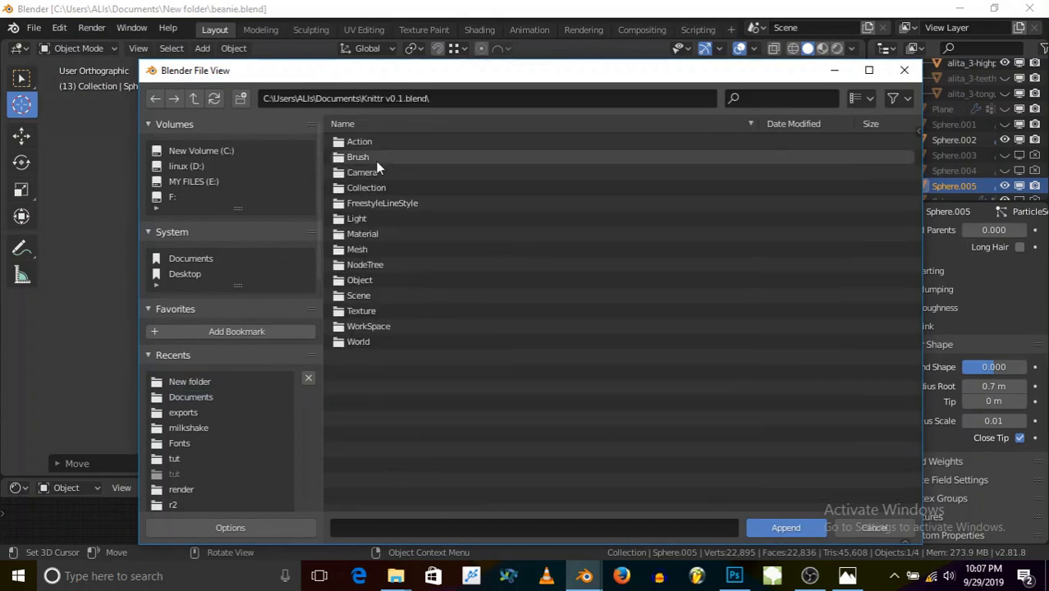
double_click(379, 234)
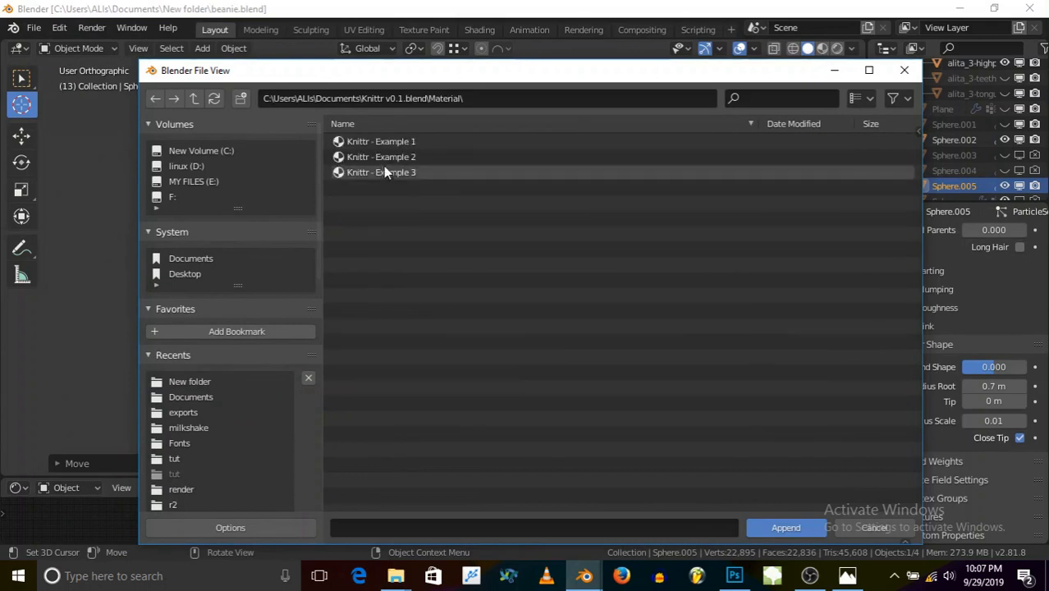
double_click(385, 142)
- Enlarge the shader node area to about half the workspace height and reframe the beanie above it
scroll(408, 242, "up", 3)
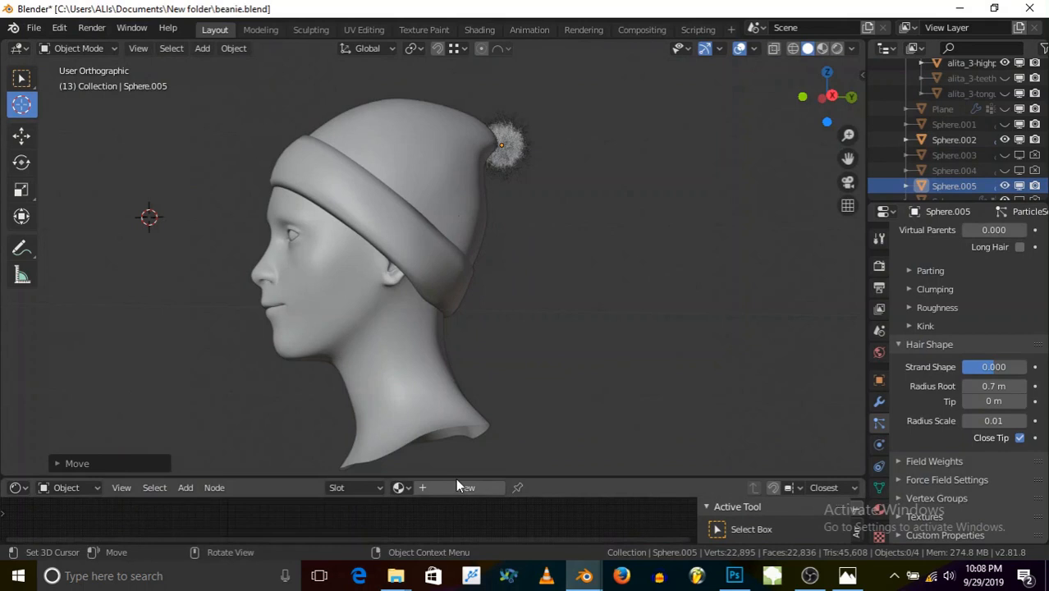
left_click_drag(453, 475, 486, 289)
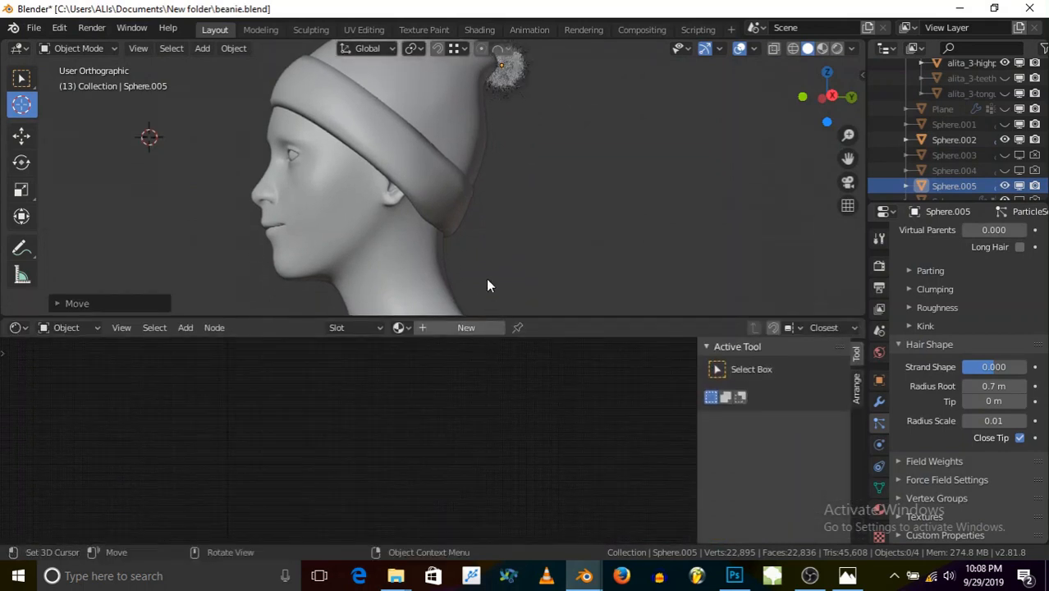
scroll(486, 277, "down", 3)
scroll(451, 142, "up", 4)
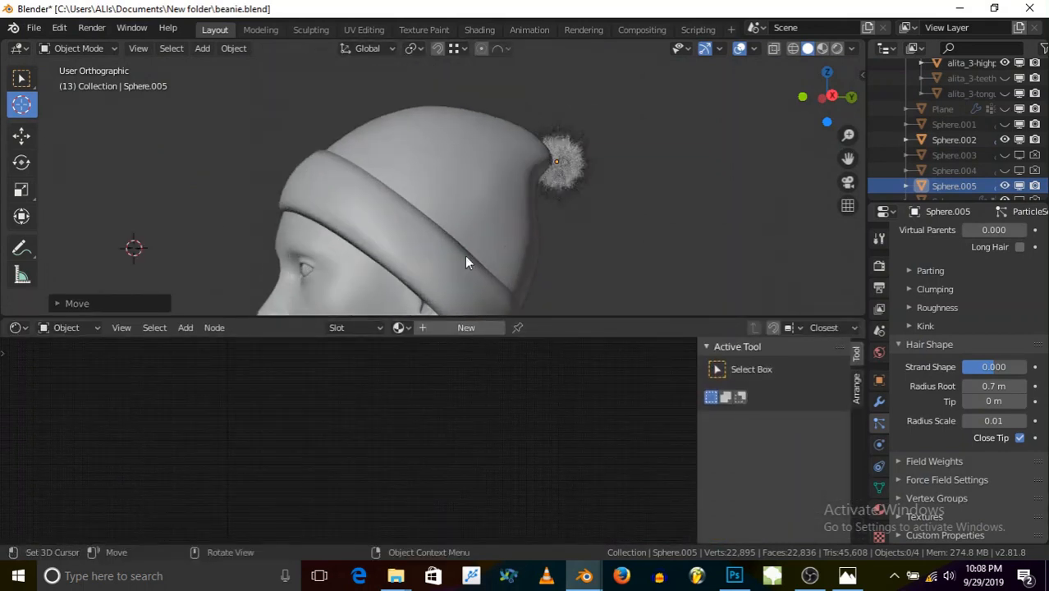
left_click(401, 328)
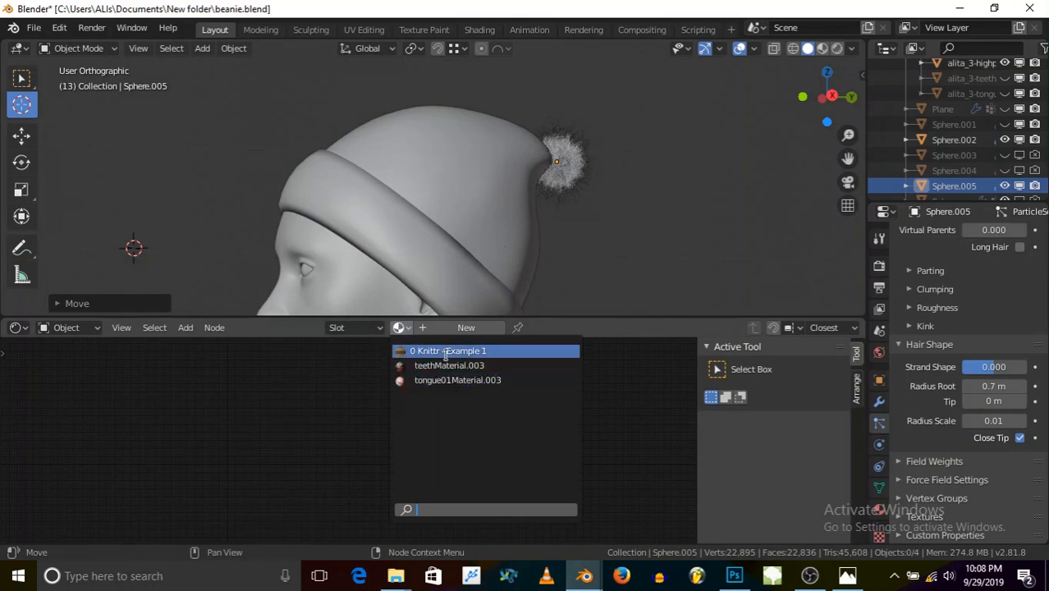
left_click(448, 352)
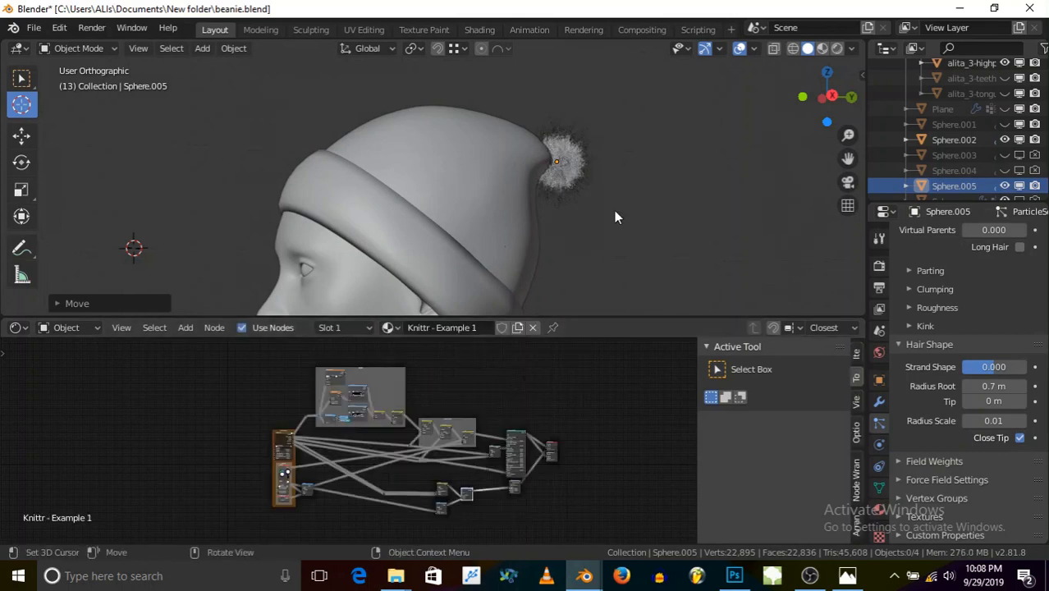
scroll(332, 468, "up", 1)
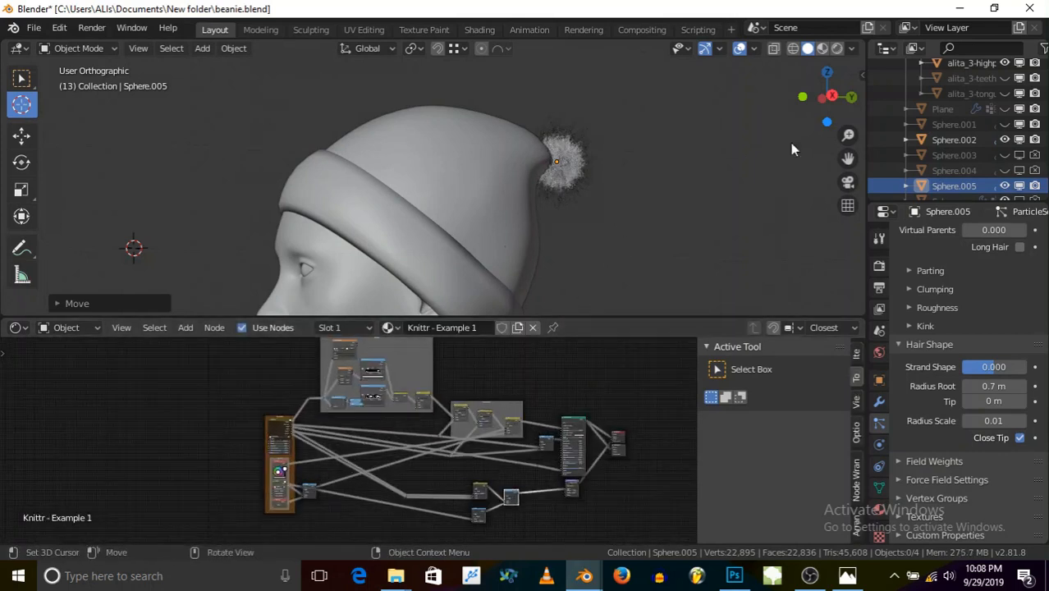
left_click(836, 48)
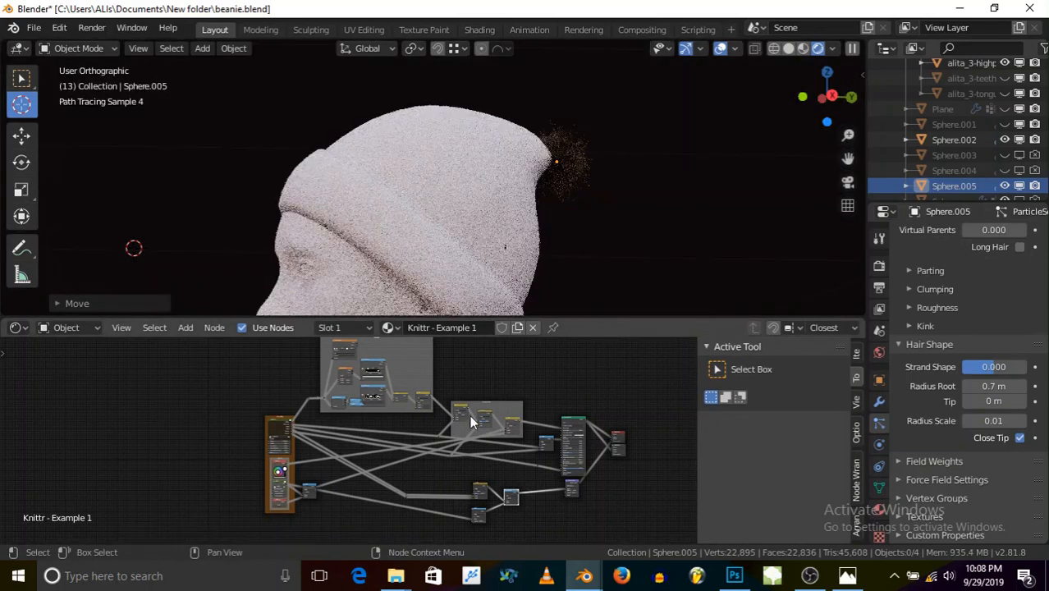
left_click(790, 48)
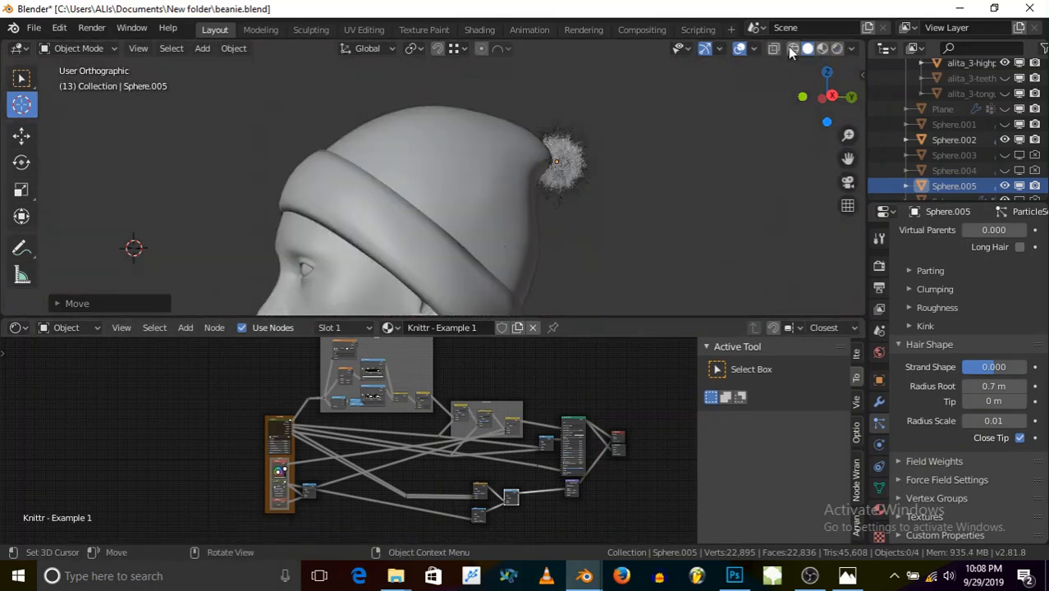
left_click(531, 327)
left_click(485, 192)
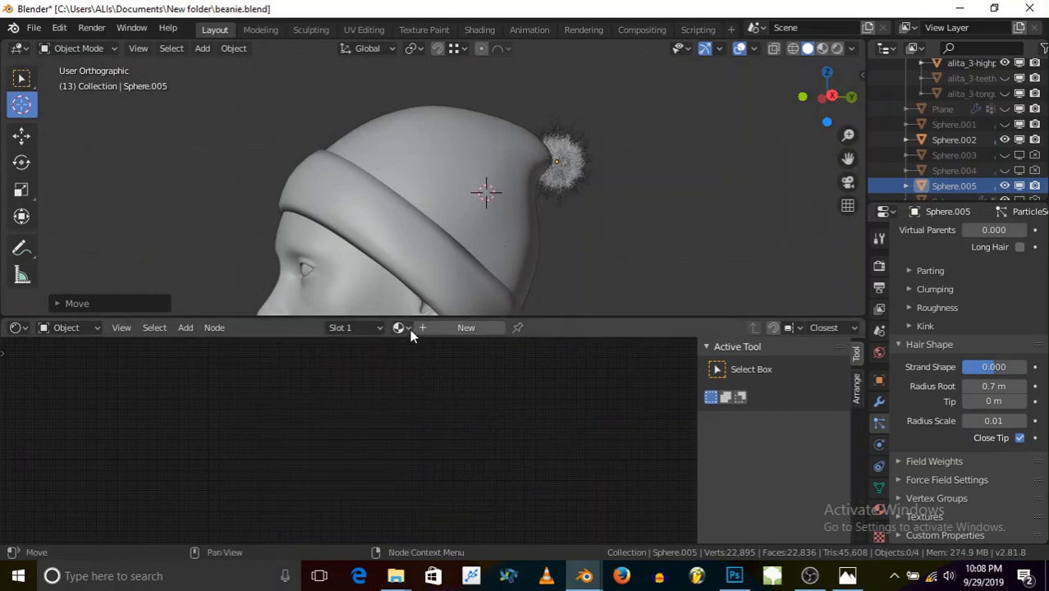
left_click(99, 179)
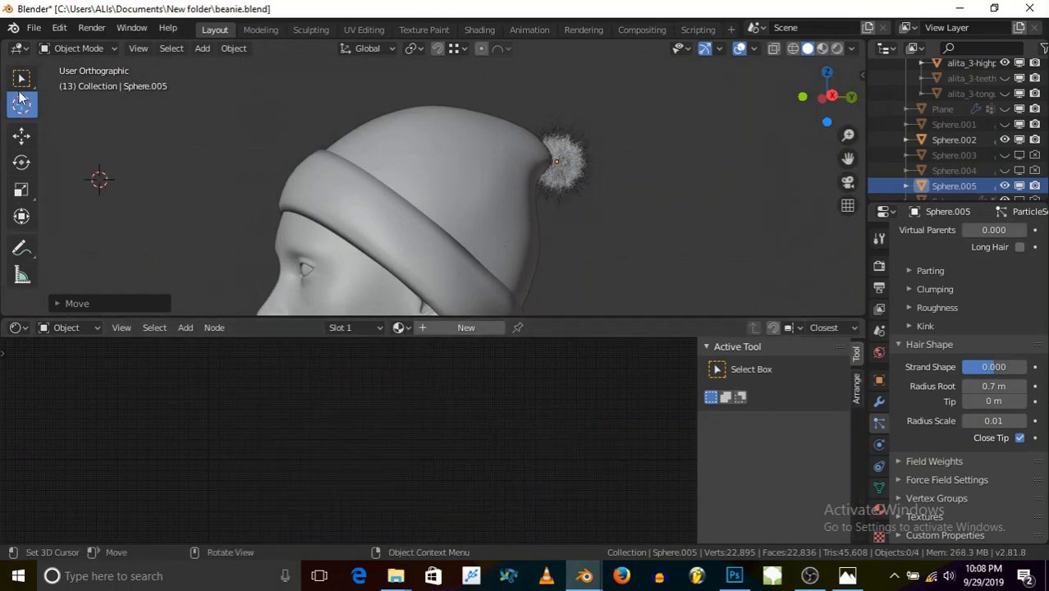
- Assign the Knittr - Example 1 material to the beanie object Sphere.002 and show the viewport in rendered shading
left_click(21, 78)
left_click(415, 186)
left_click(399, 328)
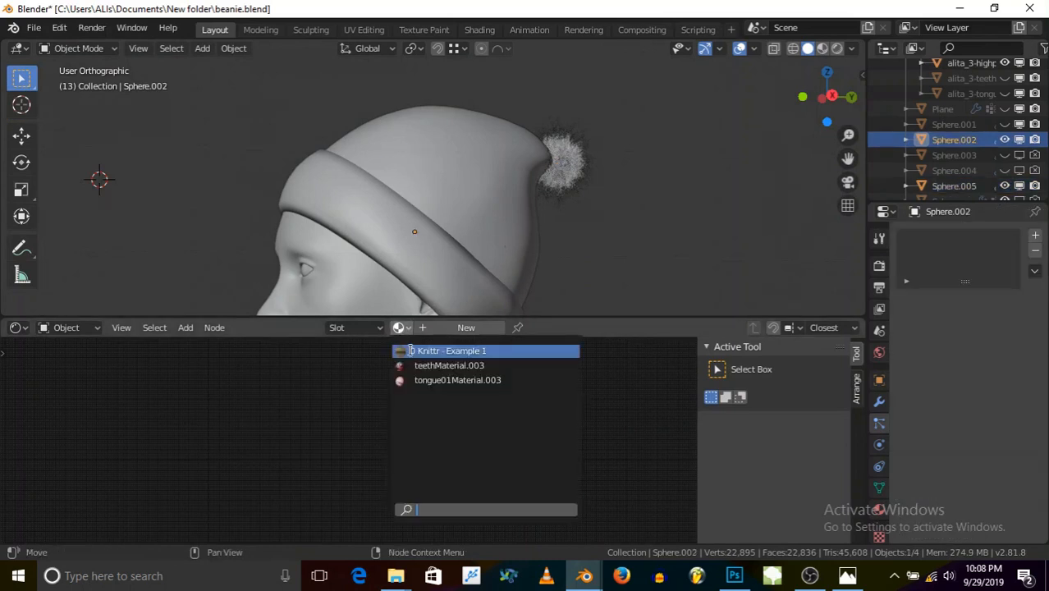
left_click(411, 350)
left_click(837, 49)
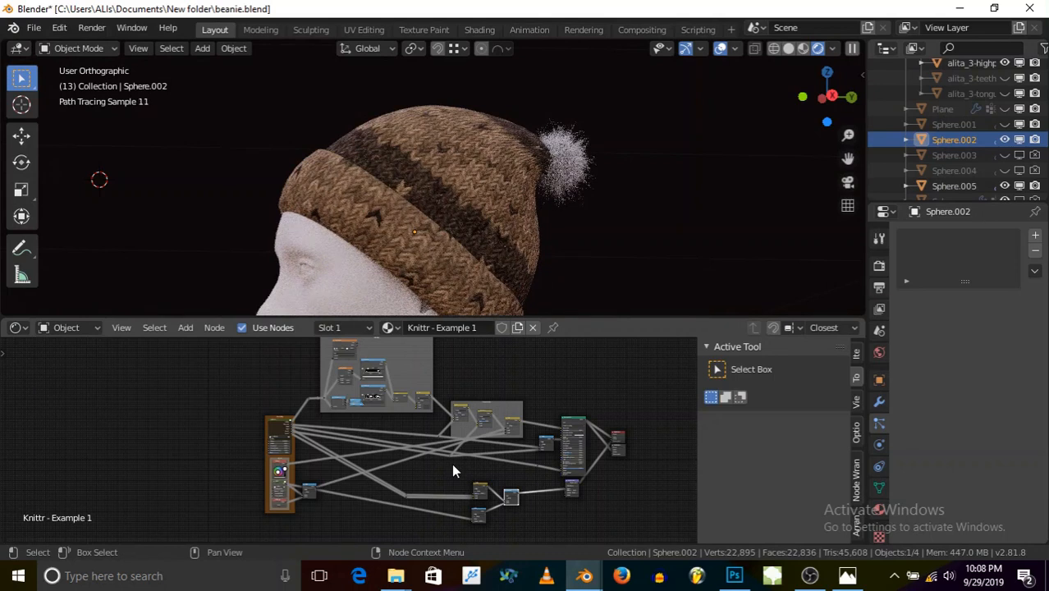
- Examine the rendered knit pattern on the beanie up close near the pom-pom and from a distance
scroll(525, 131, "up", 5)
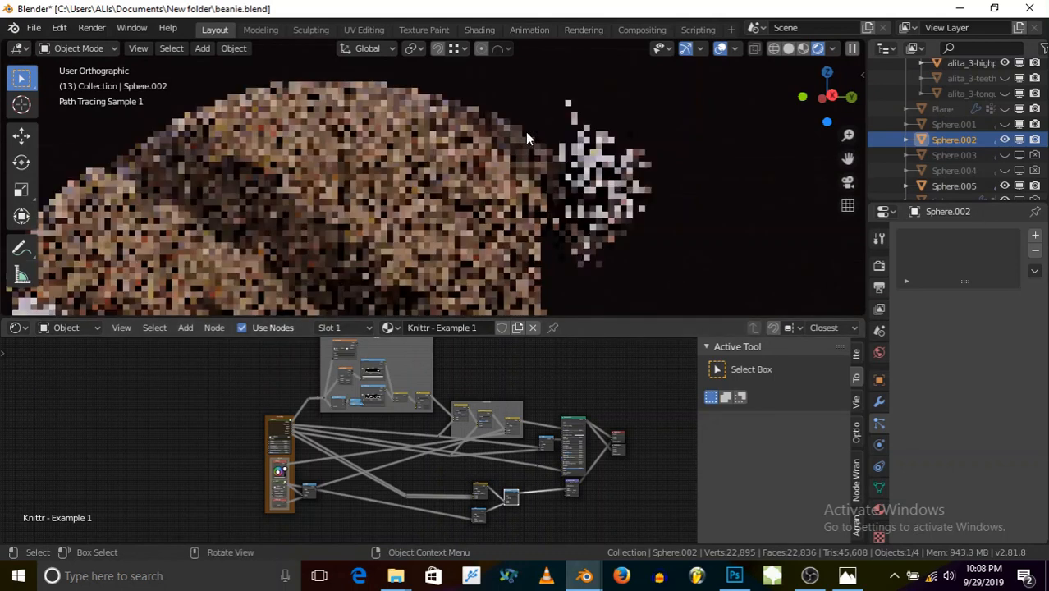
scroll(529, 152, "up", 3)
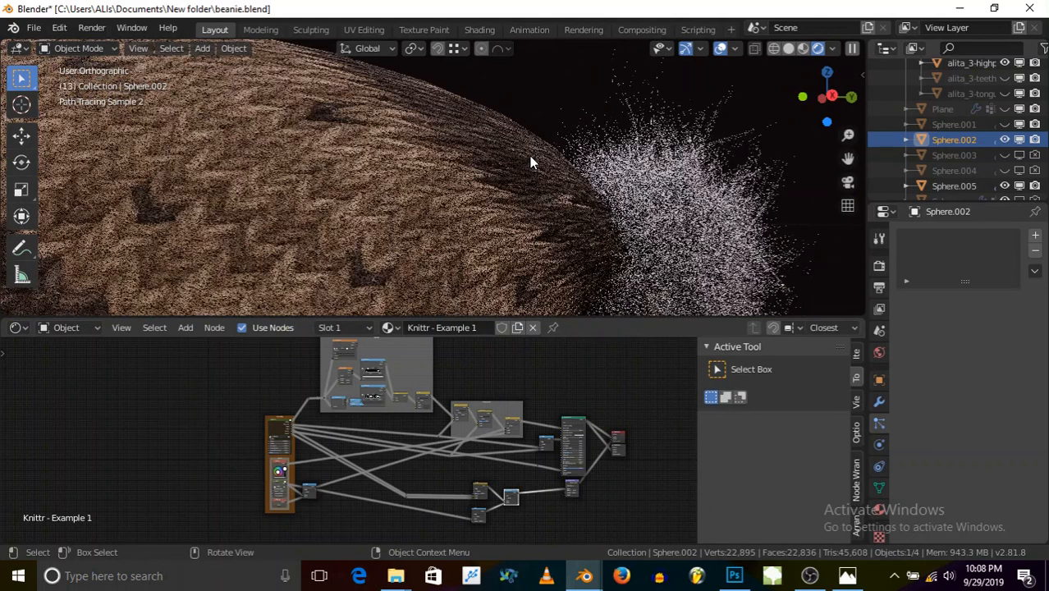
scroll(529, 156, "down", 7)
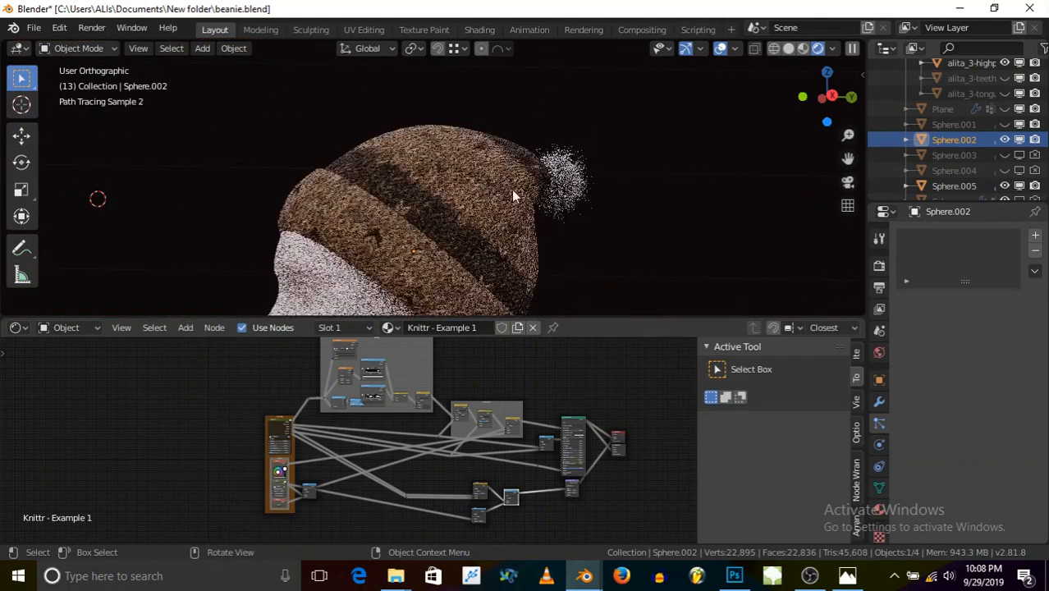
scroll(496, 133, "down", 1)
scroll(474, 128, "down", 2)
scroll(489, 174, "up", 1)
scroll(439, 117, "down", 1)
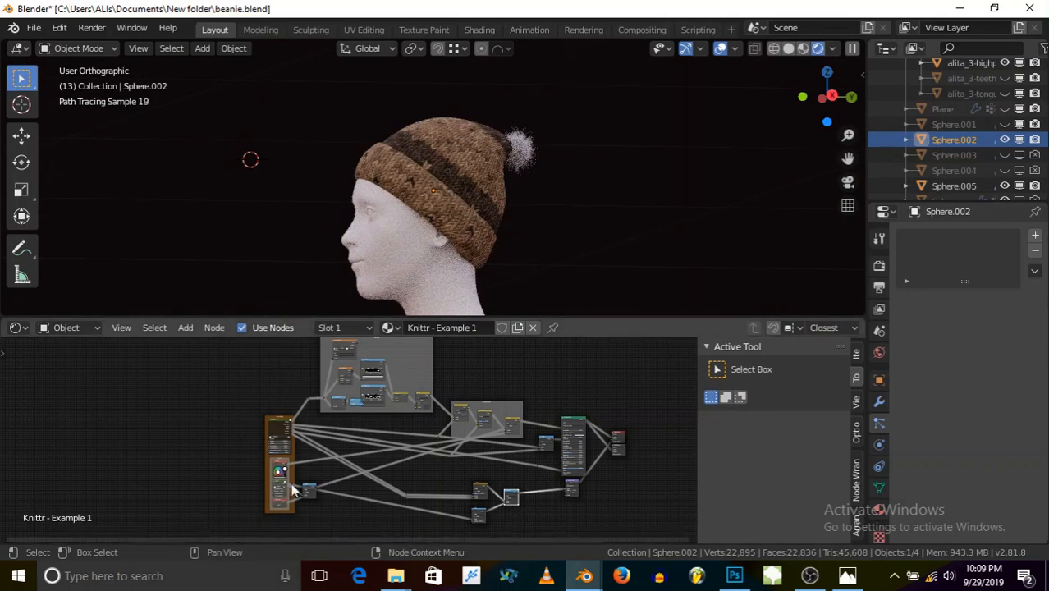
- Set the Division of the beanie material's Knittr v0.000 node to 200
scroll(289, 404, "up", 5)
scroll(289, 397, "up", 4)
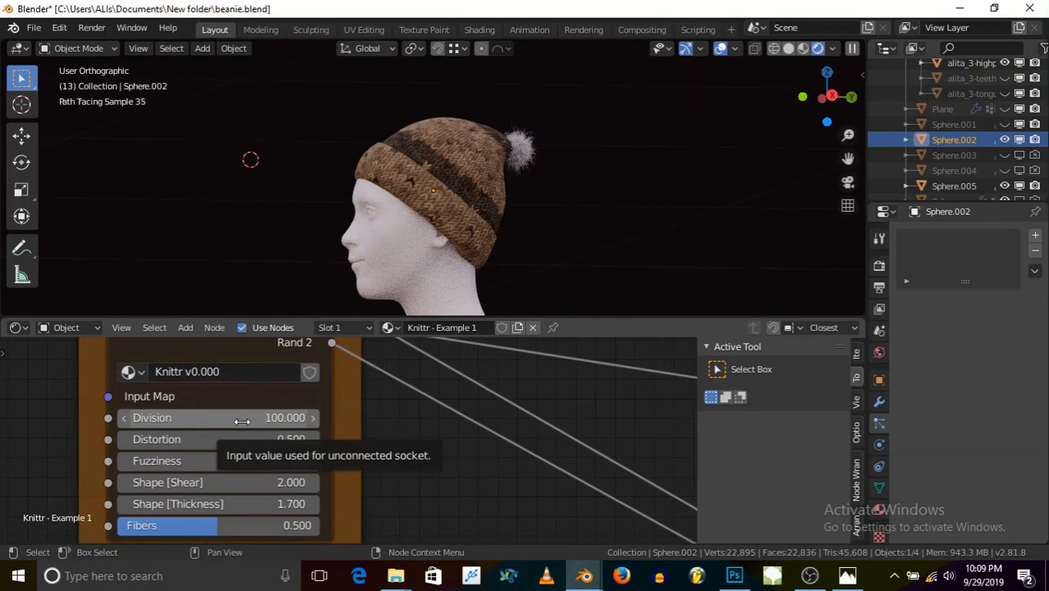
scroll(242, 421, "up", 1)
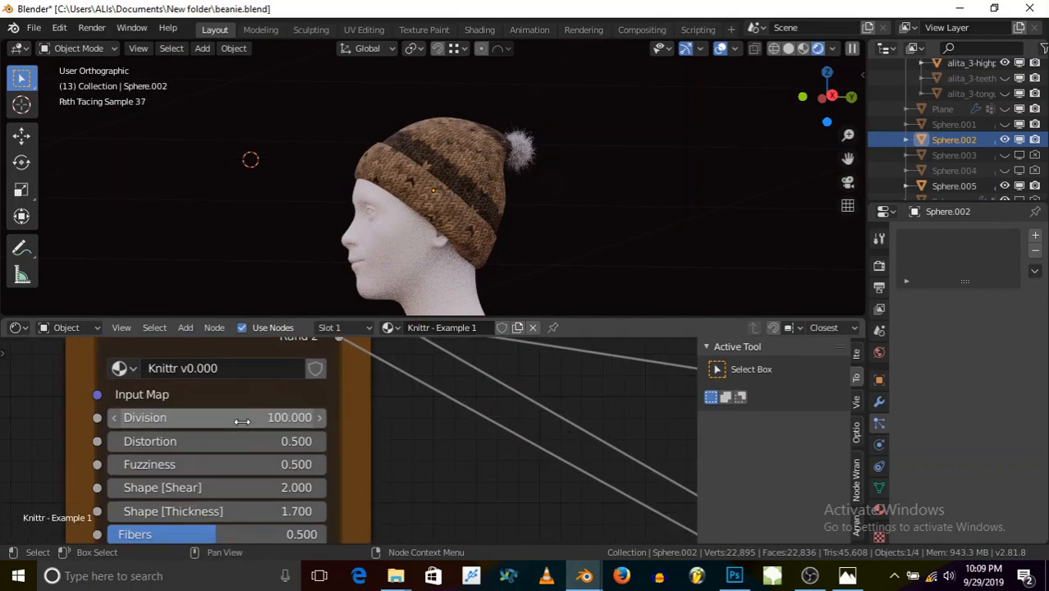
left_click(196, 417)
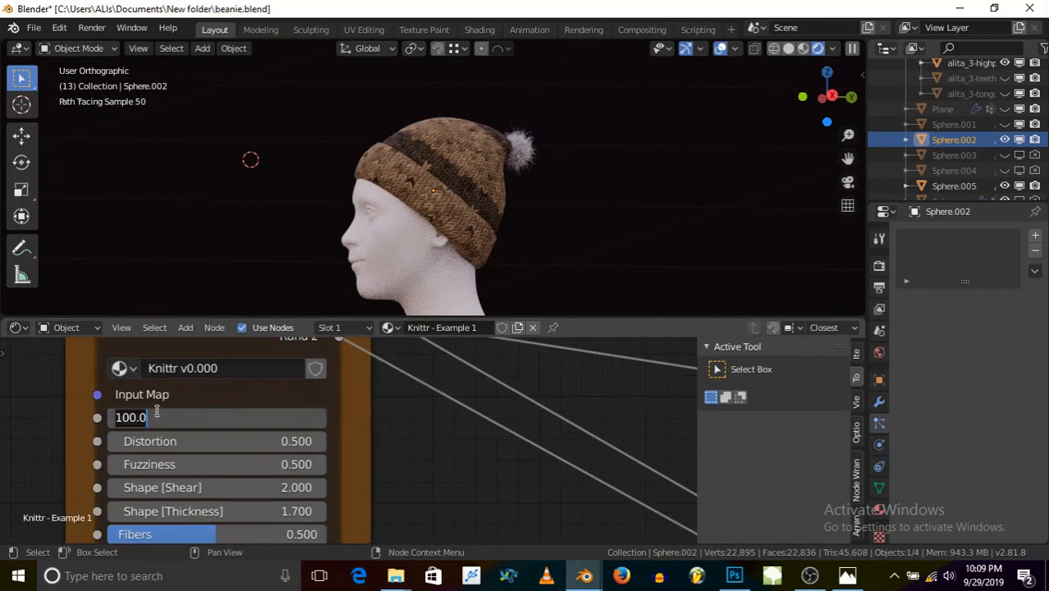
left_click(113, 416)
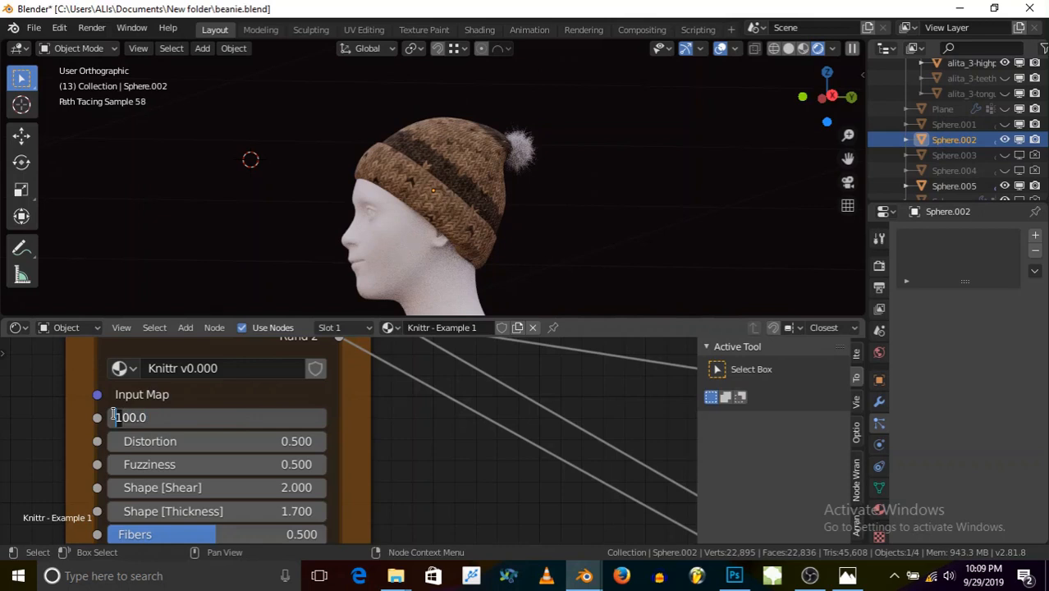
type("2")
key("Delete")
key("Return")
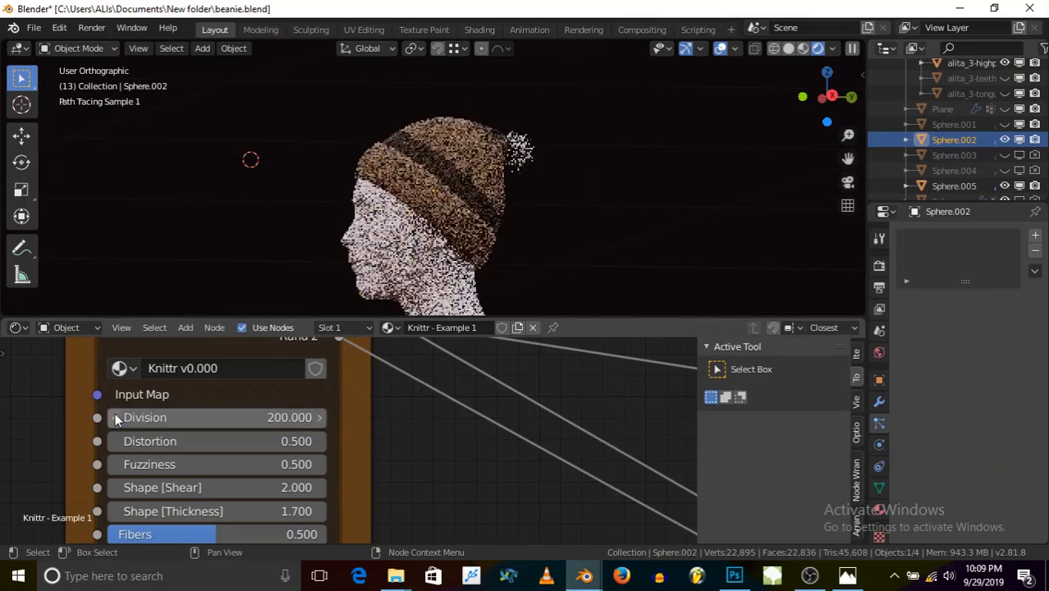
- Return the viewport to solid shading and move the beanie's Solidify modifier to the first place in its modifier stack
scroll(415, 178, "up", 4)
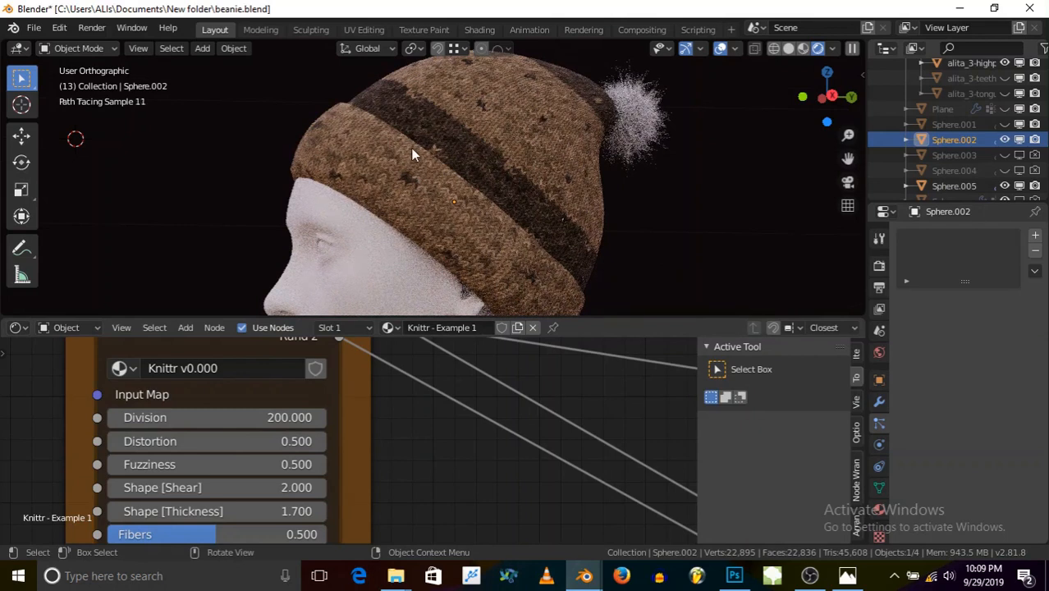
middle_click_drag(413, 153, 289, 168)
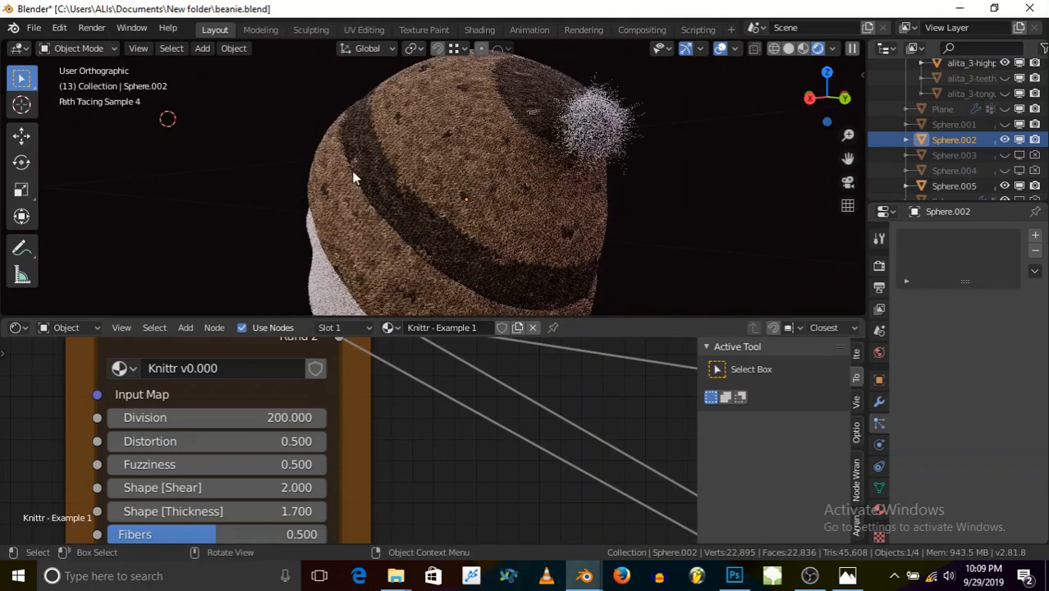
scroll(353, 160, "up", 5)
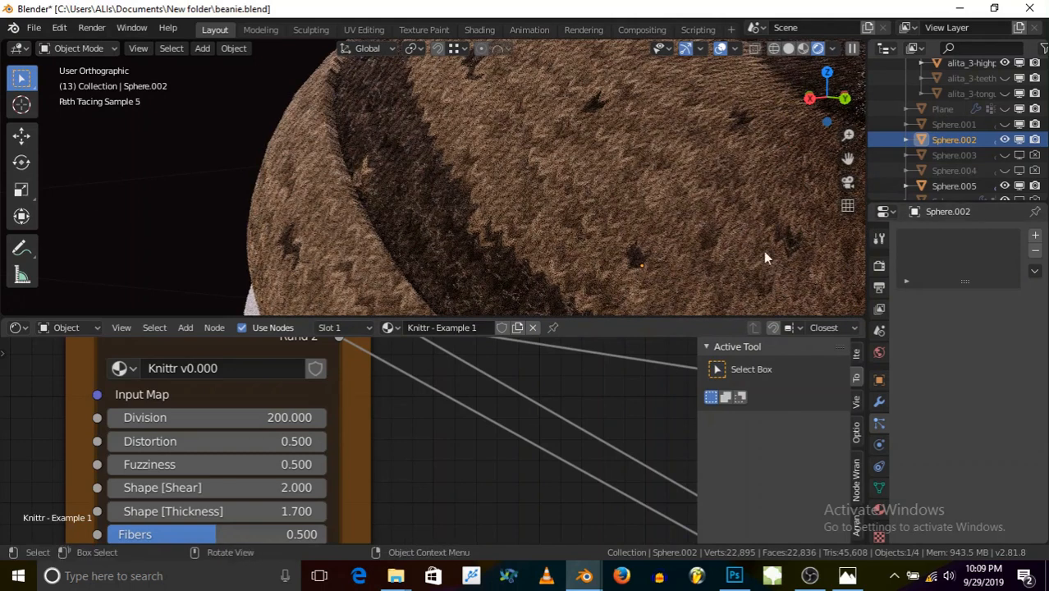
left_click(880, 404)
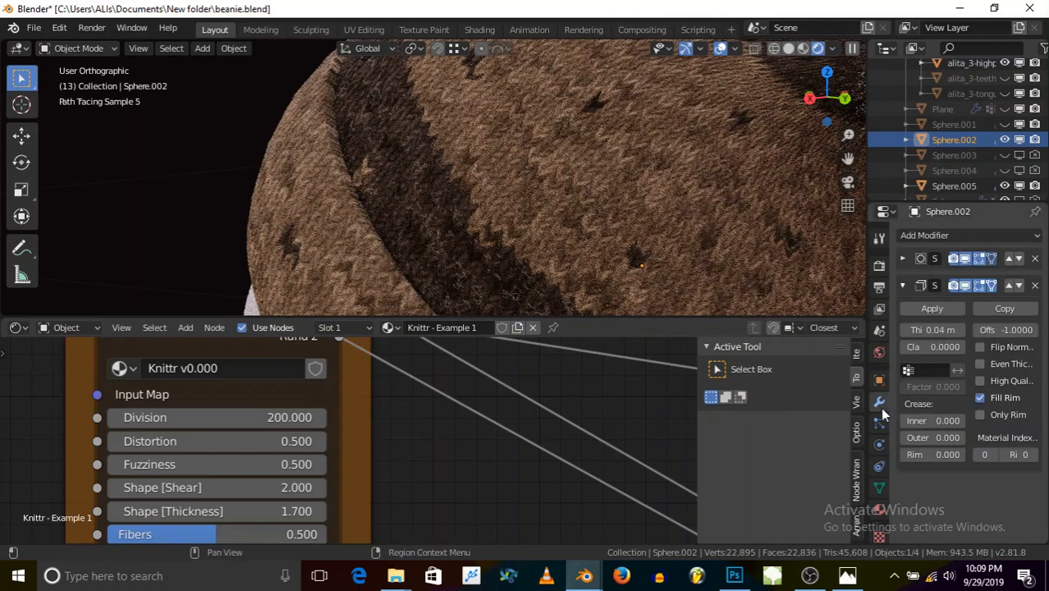
left_click(788, 50)
middle_click_drag(416, 161, 374, 178)
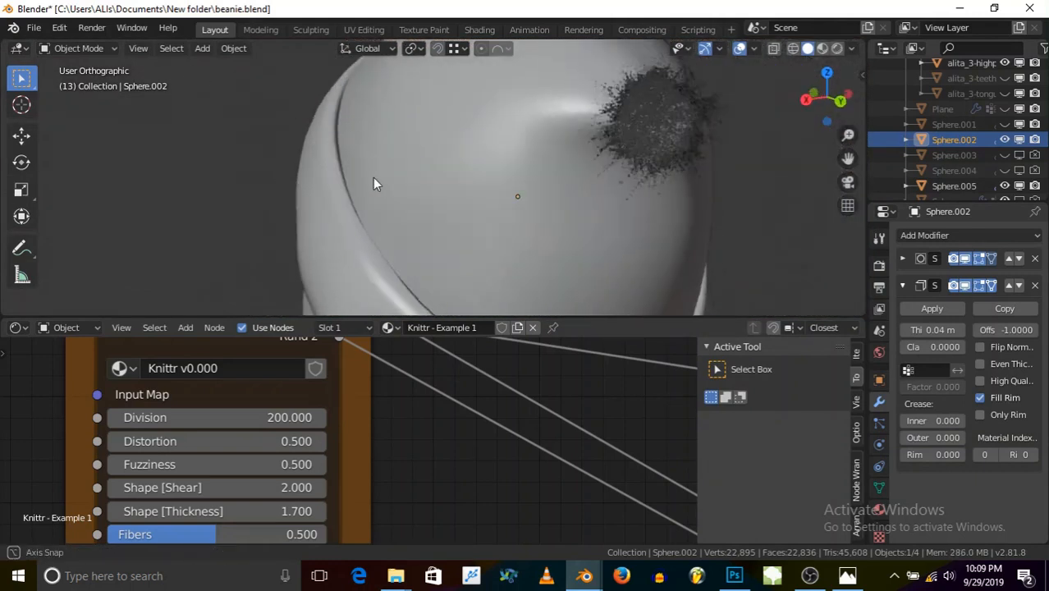
scroll(323, 93, "up", 3)
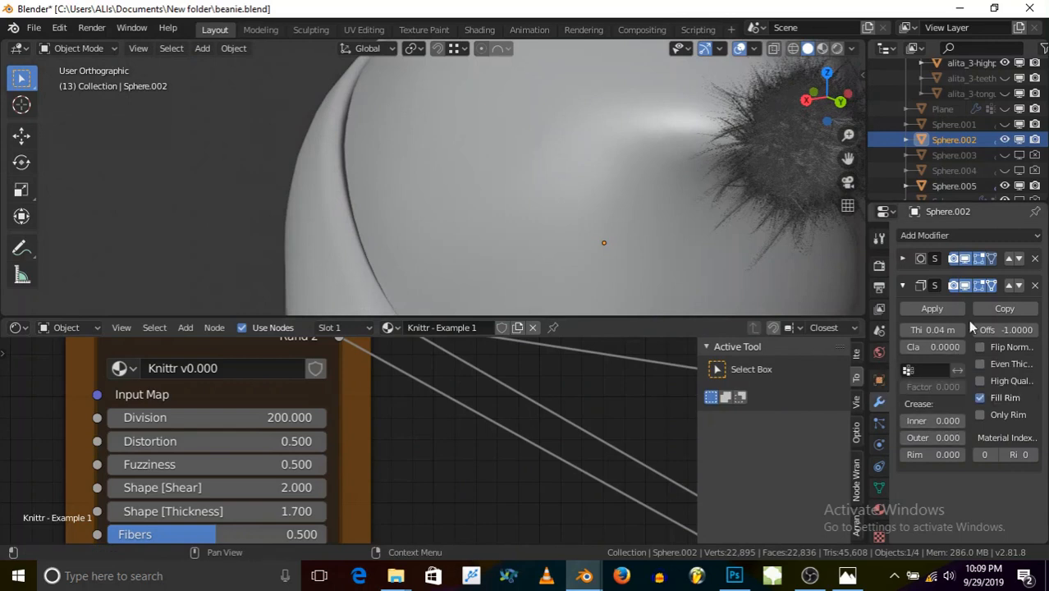
left_click(1014, 288)
scroll(452, 161, "down", 4)
middle_click_drag(446, 193, 422, 195)
scroll(422, 195, "up", 3)
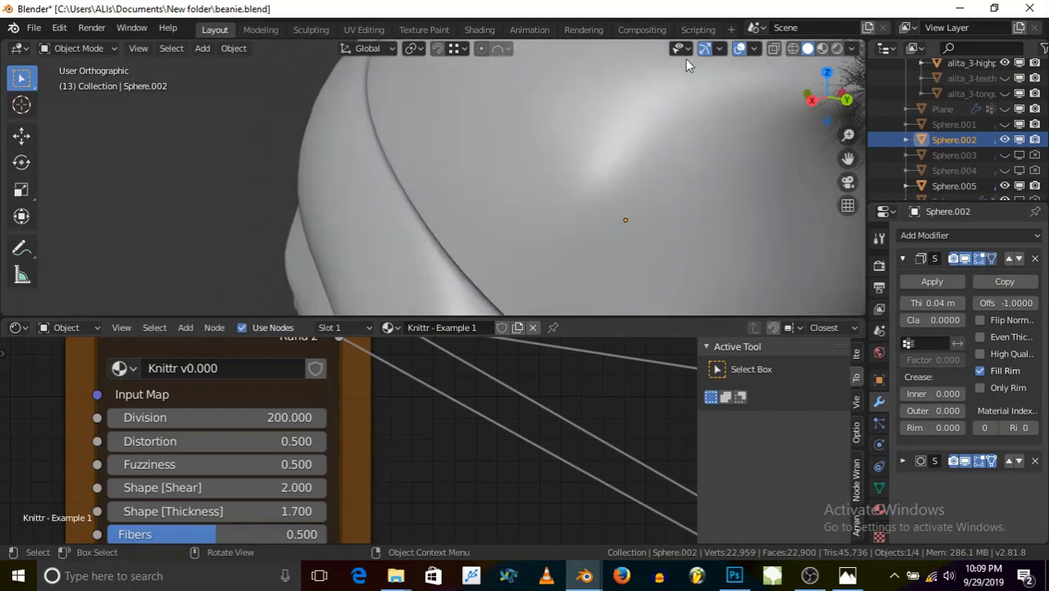
- Show the viewport in rendered shading and examine the knit where the folded brim meets the beanie's crown, from overall view to extreme close-up
left_click(836, 48)
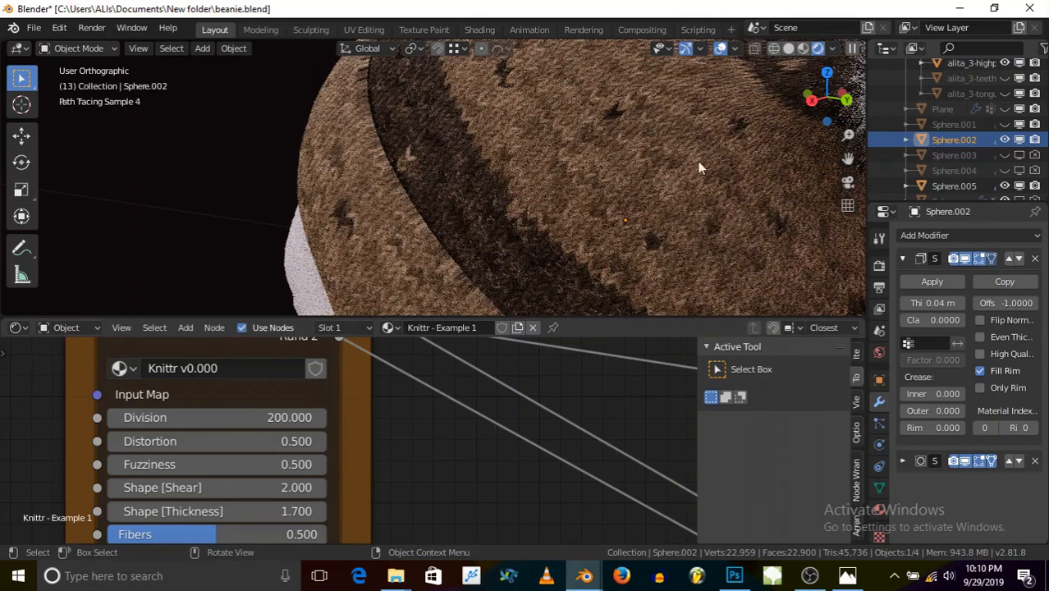
scroll(410, 180, "down", 4)
mouse_move(393, 206)
middle_mouse_down()
mouse_move(480, 211)
mouse_move(433, 211)
middle_mouse_up()
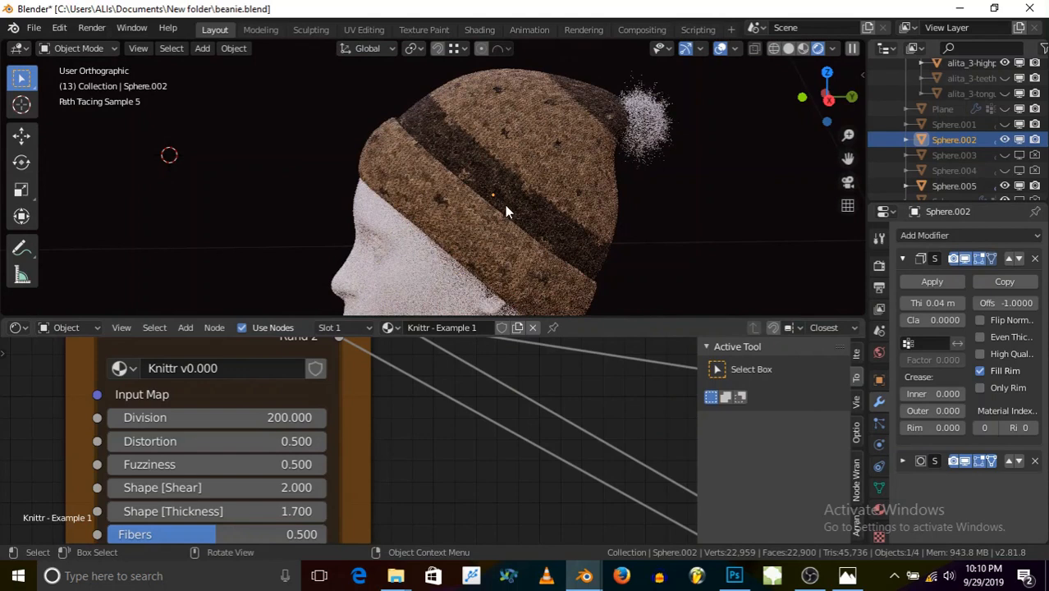
scroll(504, 205, "up", 2)
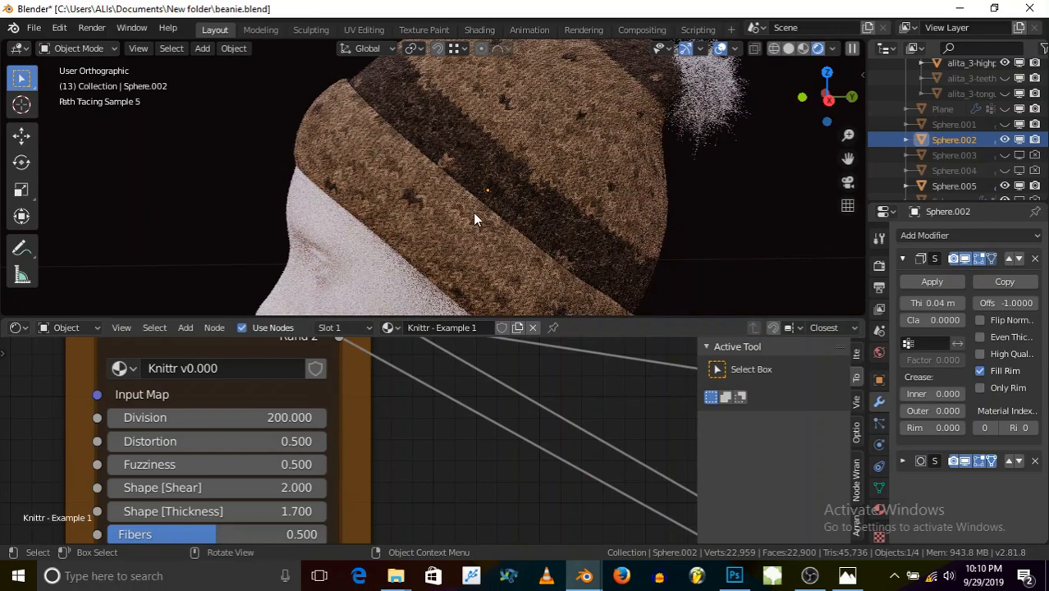
scroll(472, 212, "up", 5)
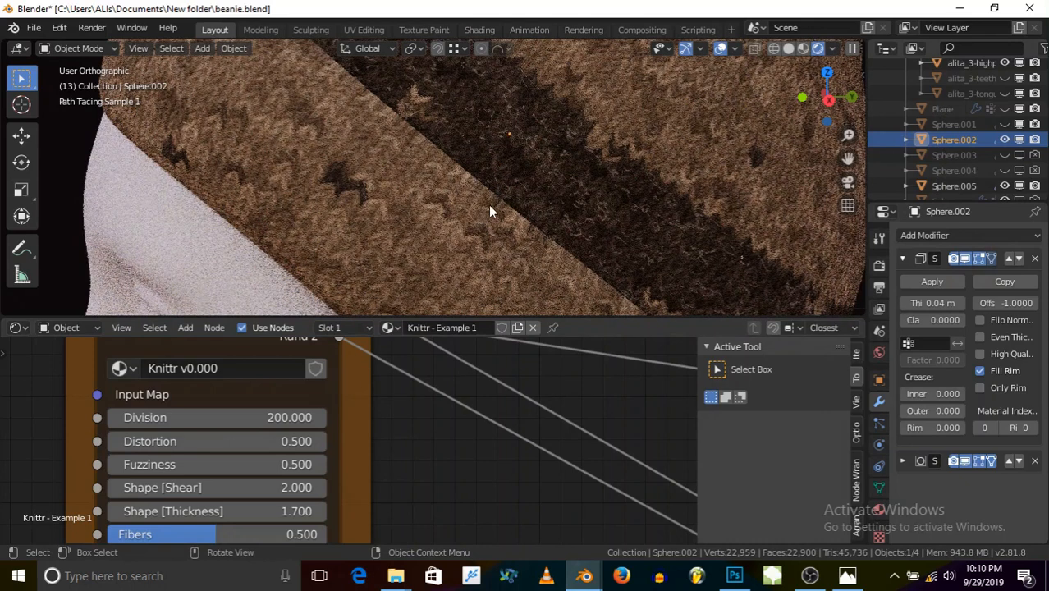
scroll(489, 206, "up", 5)
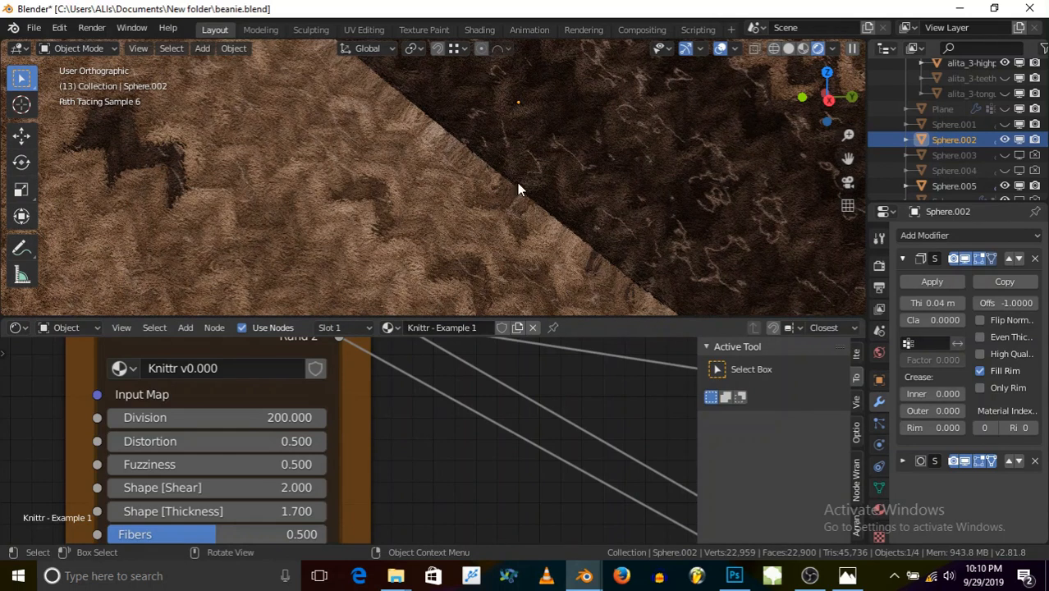
- Reframe the beanie and head from the side in solid shading, then return the viewport to rendered shading
left_click(787, 47)
scroll(500, 102, "down", 8)
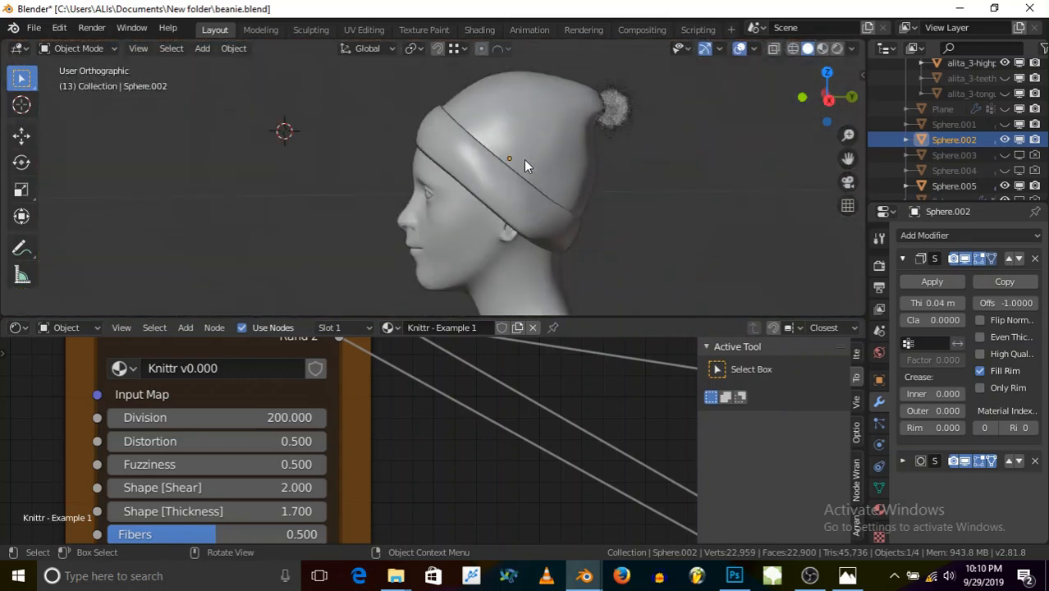
scroll(497, 103, "up", 4)
scroll(511, 136, "down", 2)
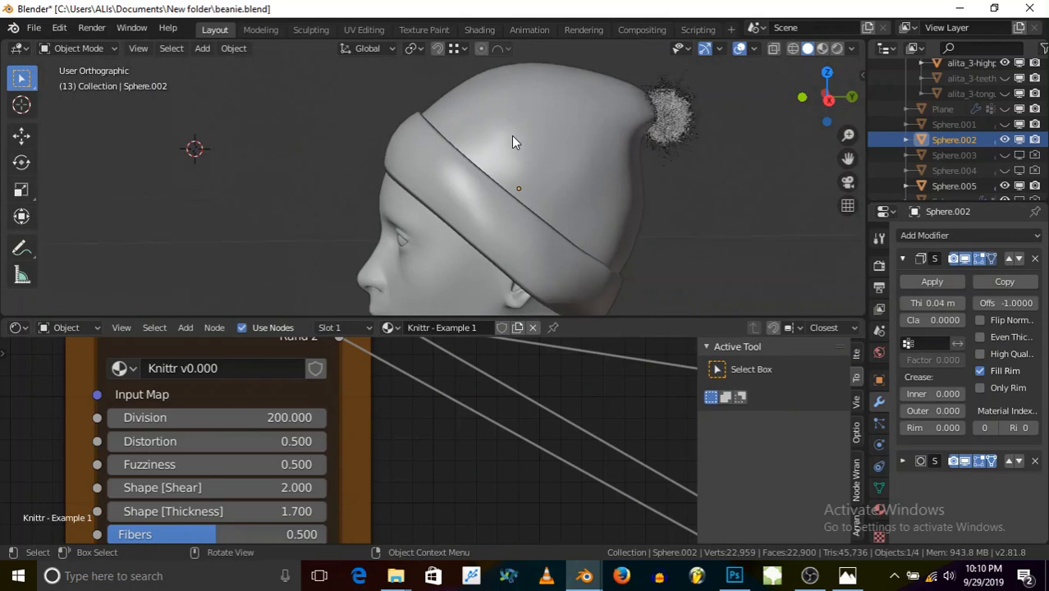
scroll(591, 241, "up", 1)
scroll(592, 241, "down", 3)
scroll(567, 215, "up", 2)
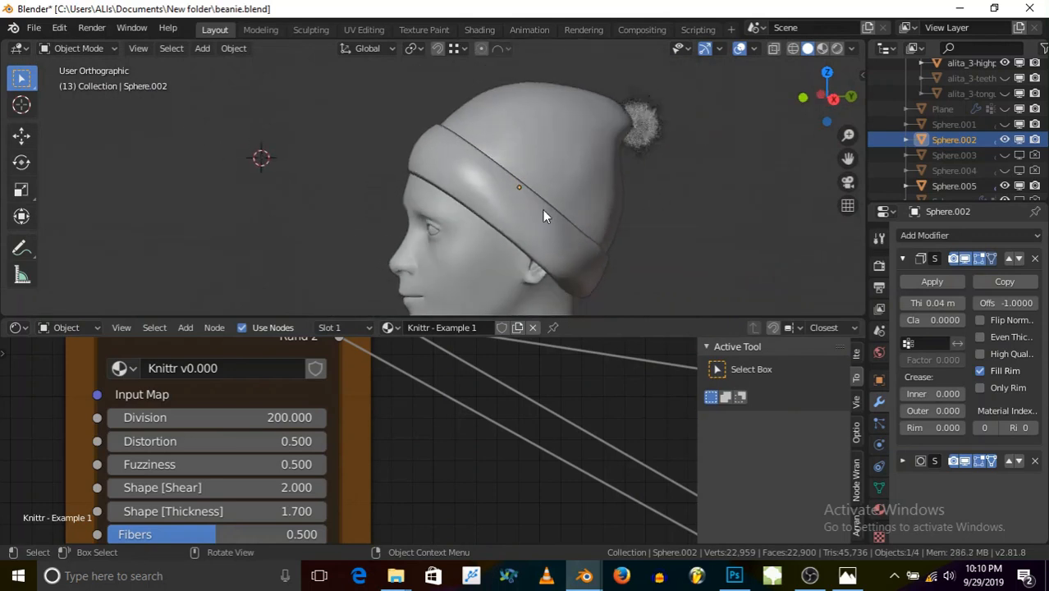
scroll(543, 212, "up", 2)
scroll(640, 172, "down", 1)
left_click(835, 48)
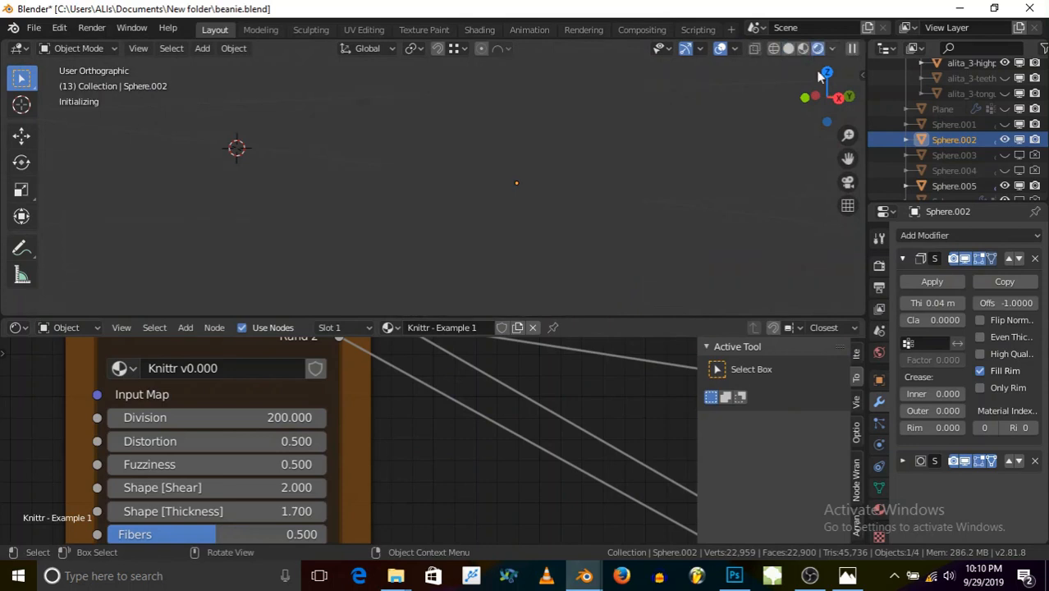
- Try copying the tan Color2 onto Color1 in the Mix node that feeds the Compose Color frame
scroll(328, 427, "down", 5)
scroll(410, 423, "down", 3)
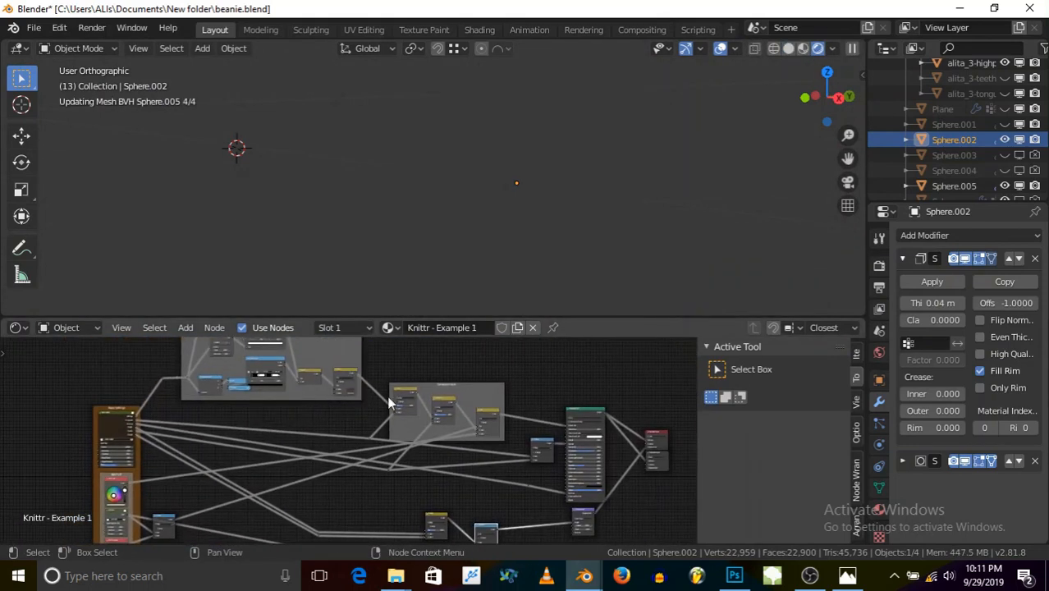
scroll(492, 434, "up", 2)
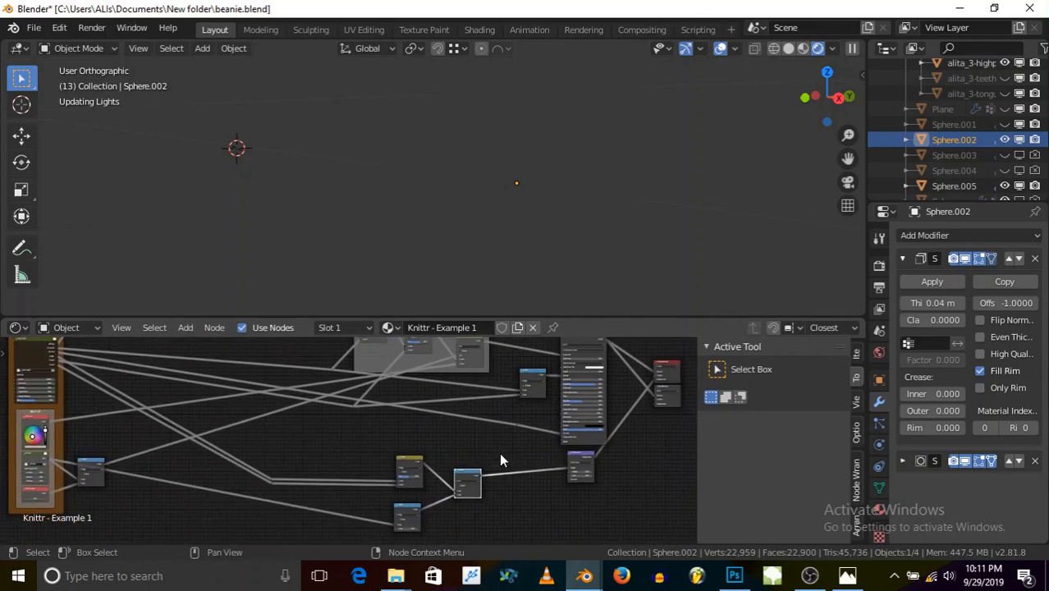
scroll(361, 386, "up", 2)
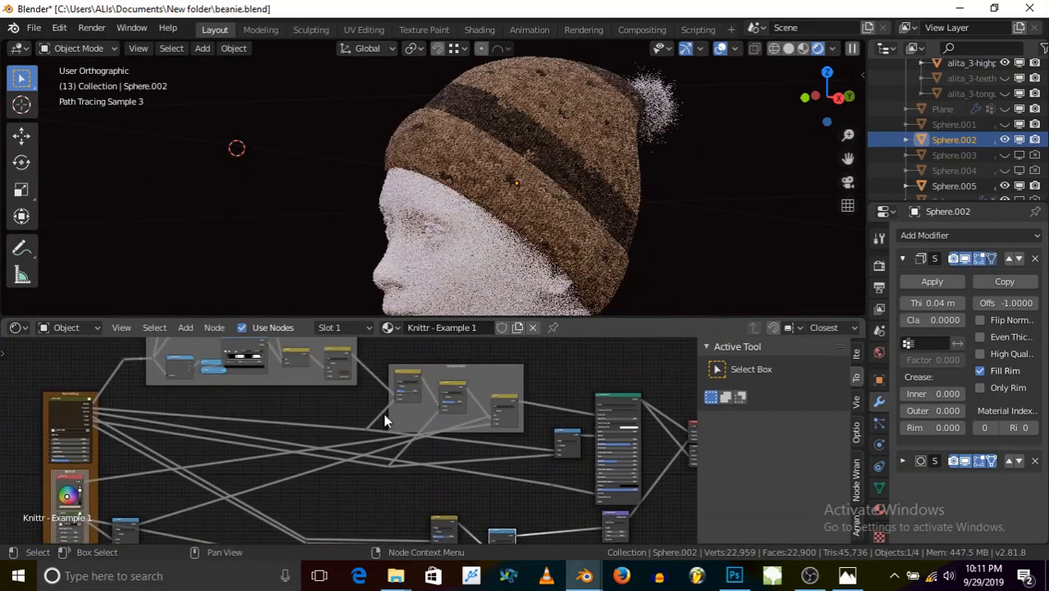
scroll(384, 417, "up", 4)
scroll(443, 440, "up", 5)
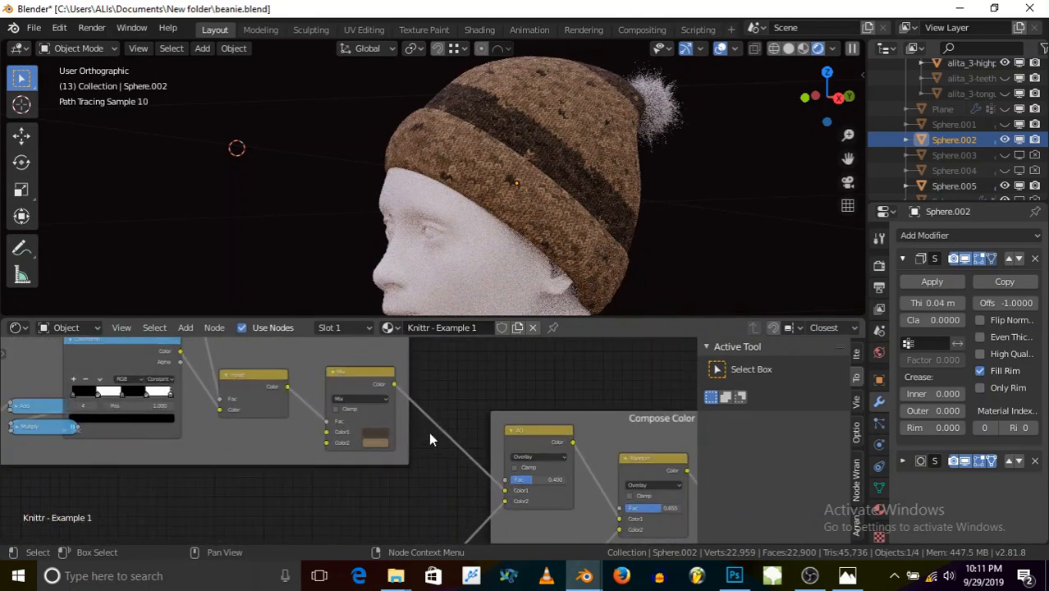
scroll(410, 422, "up", 5)
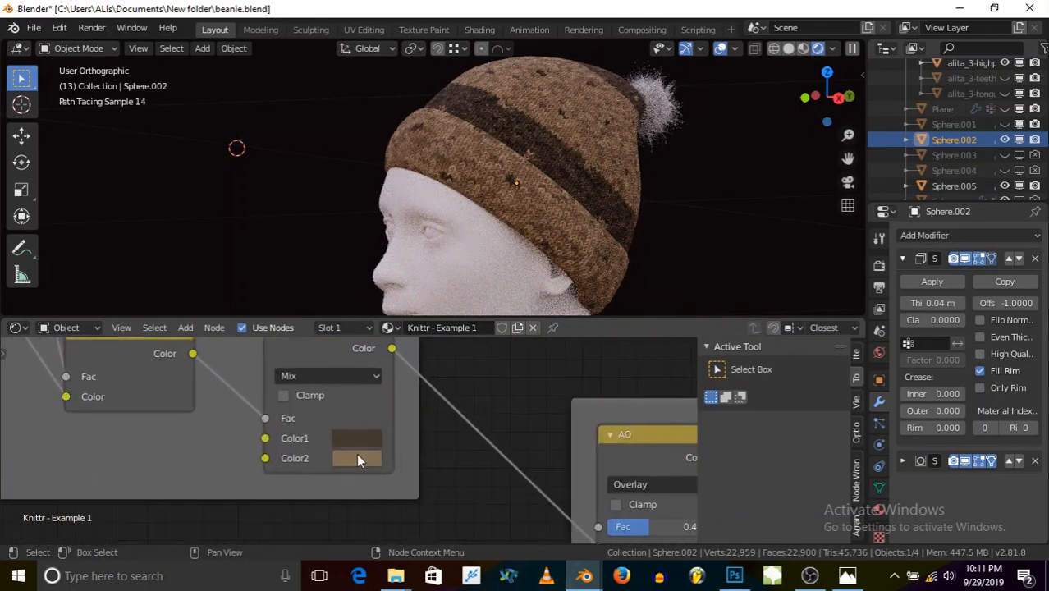
scroll(356, 457, "up", 3)
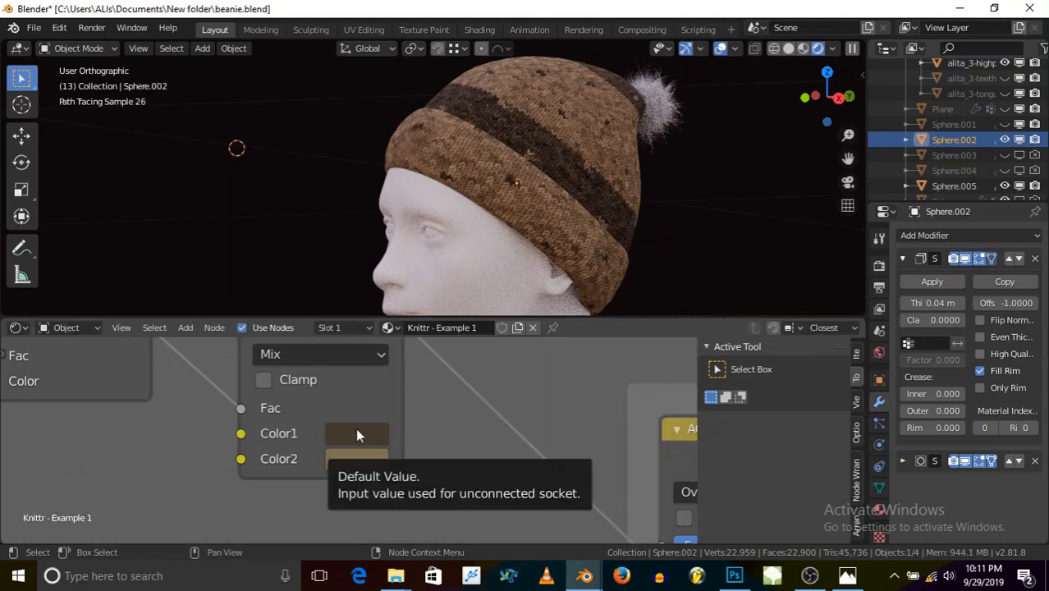
left_click_drag(356, 451, 359, 429)
scroll(359, 429, "down", 2)
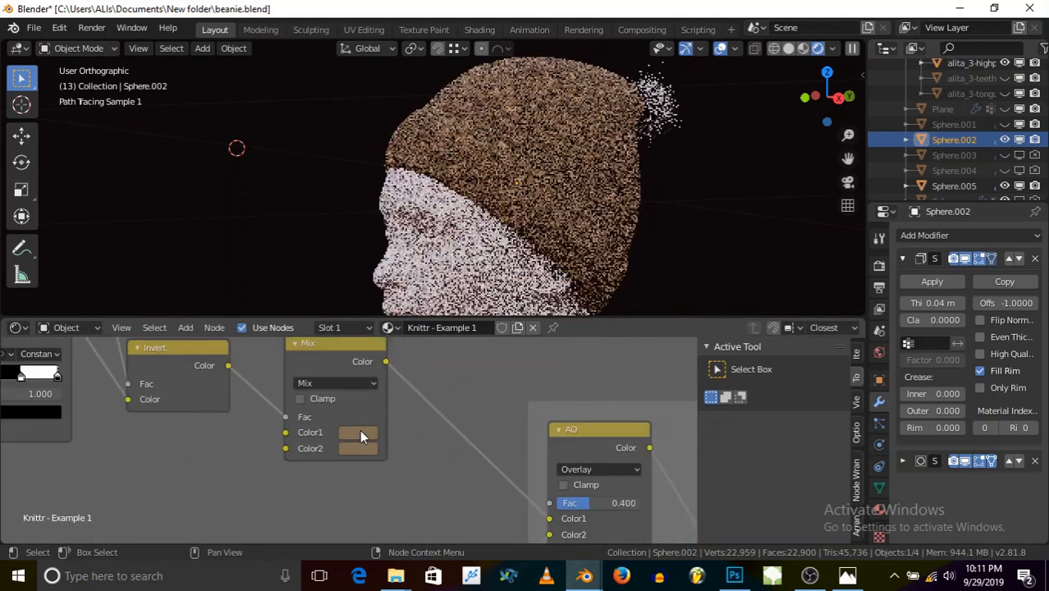
- Restore the Mix node's dark Color1, try the single tan colour once more, and undo it again
scroll(359, 429, "down", 6)
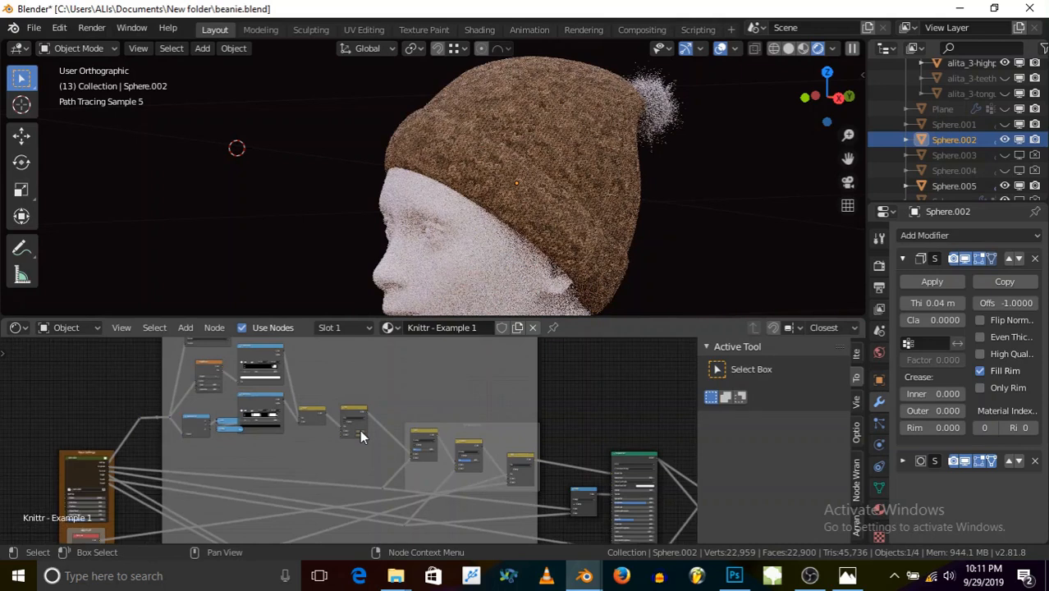
scroll(360, 436, "up", 2)
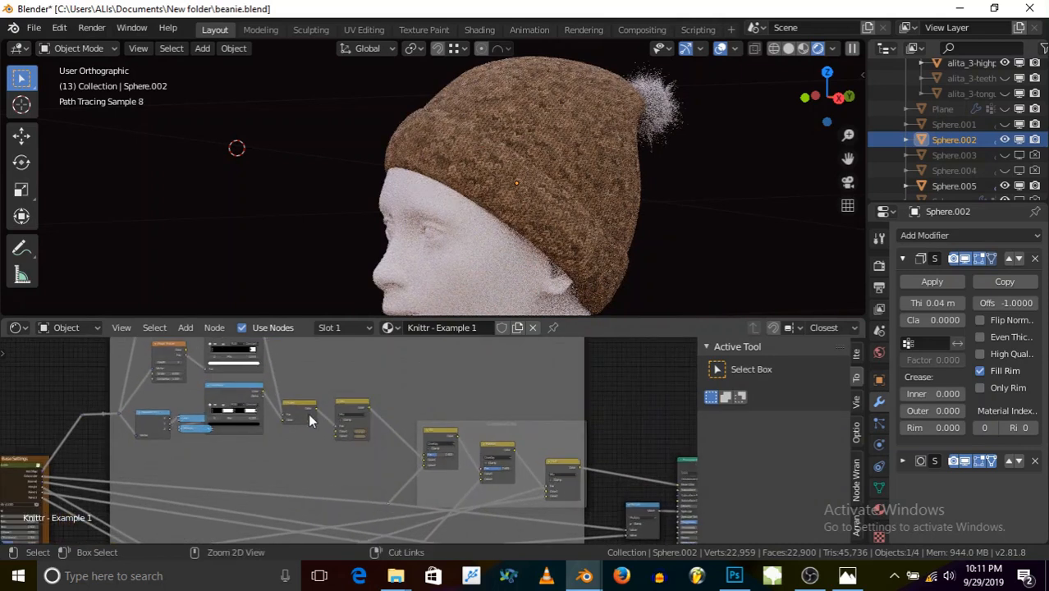
scroll(308, 412, "up", 3)
scroll(343, 420, "up", 3)
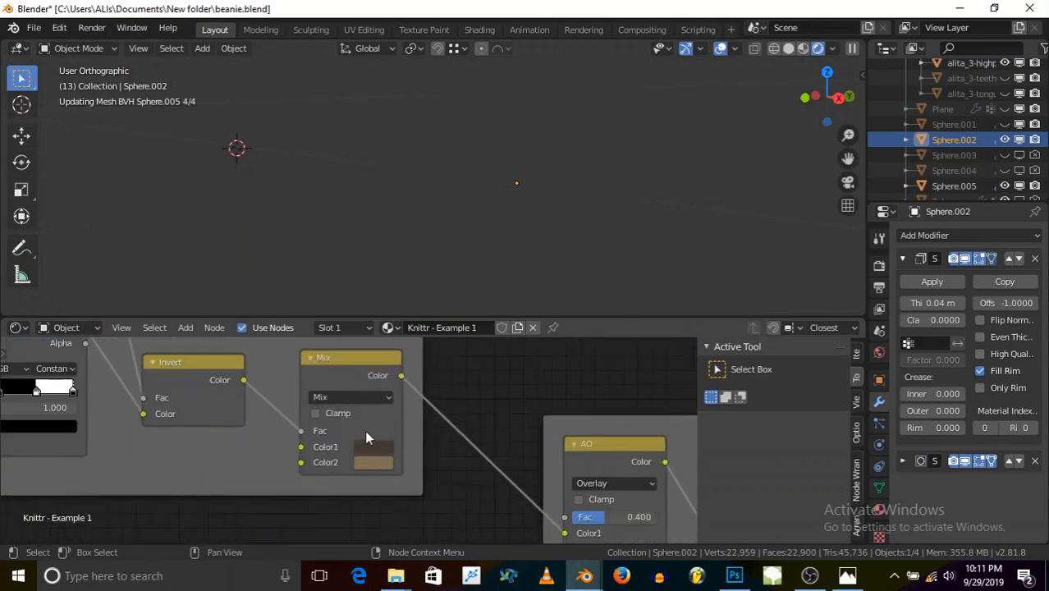
left_click(376, 464)
mouse_move(363, 466)
left_mouse_down()
mouse_move(368, 441)
mouse_move(368, 449)
left_mouse_up()
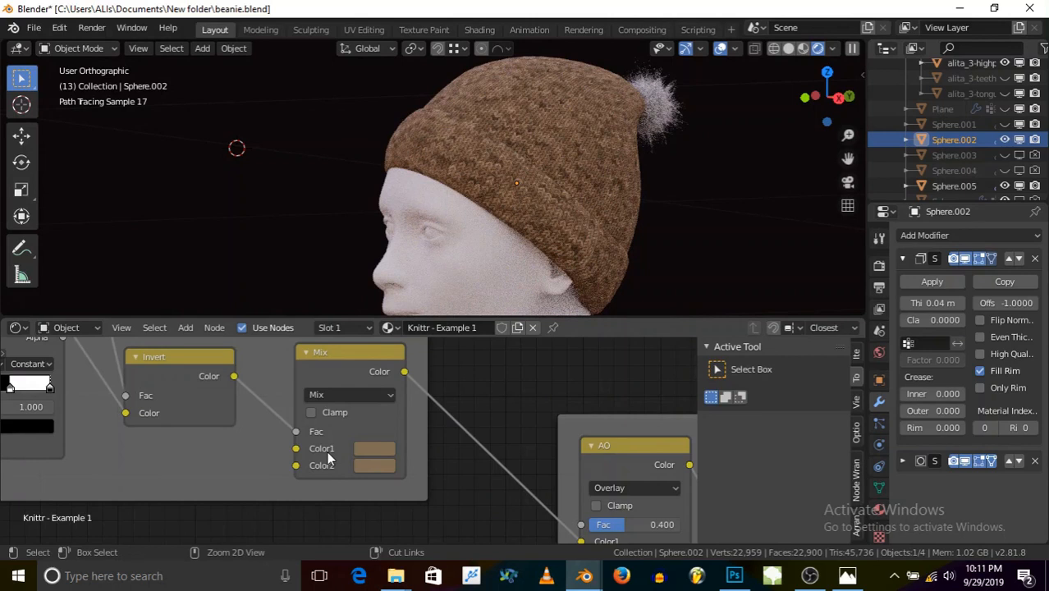
key("ctrl+z")
- Add a MixRGB node and place it beside the Base Settings frame
scroll(417, 436, "down", 14)
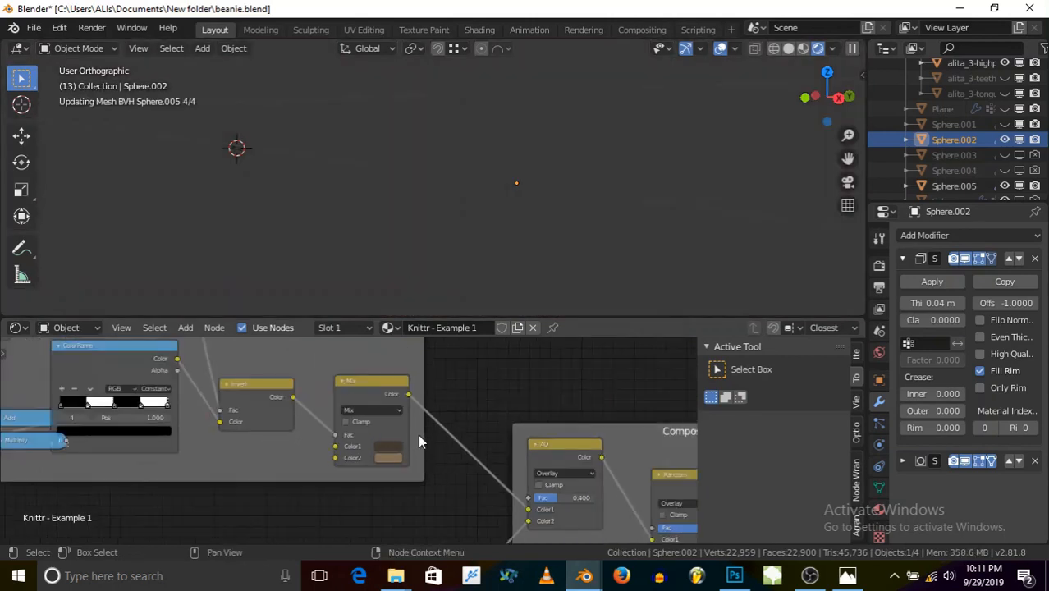
scroll(432, 438, "up", 3)
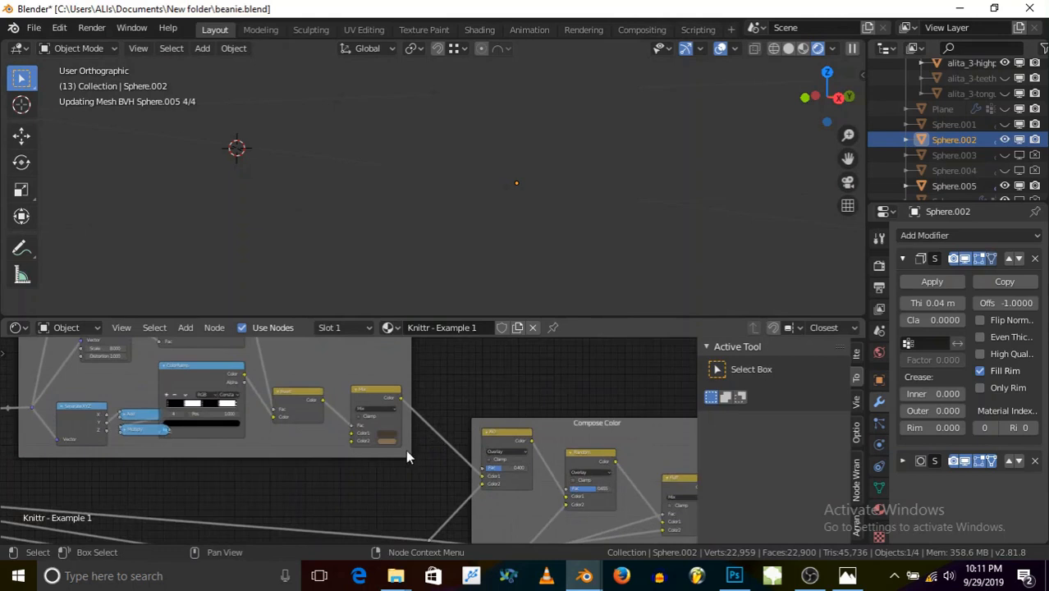
scroll(406, 450, "down", 1)
middle_click_drag(242, 465, 311, 425)
scroll(259, 411, "up", 3)
left_click(187, 328)
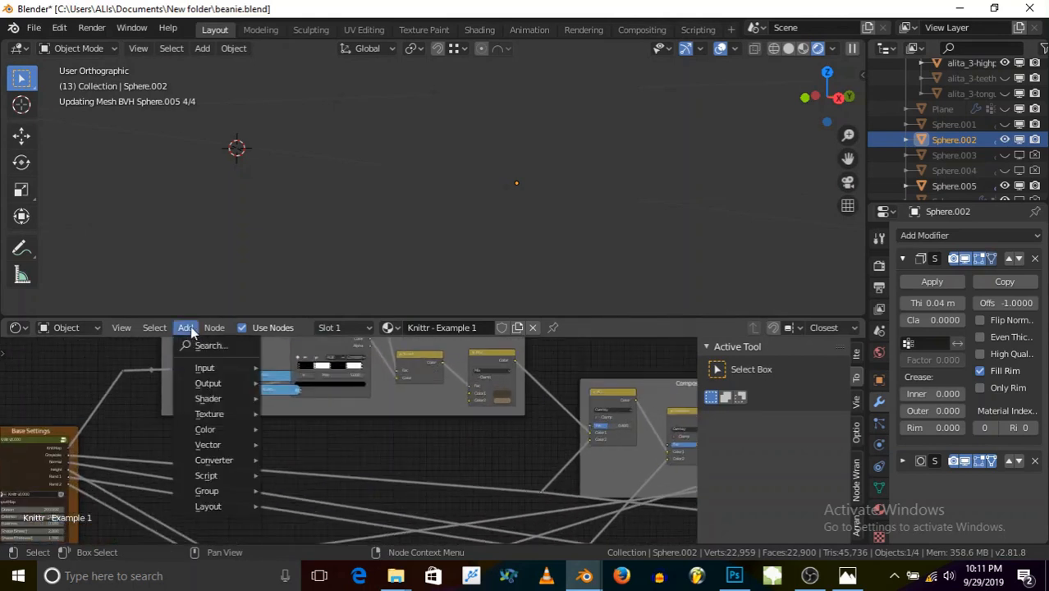
mouse_move(205, 430)
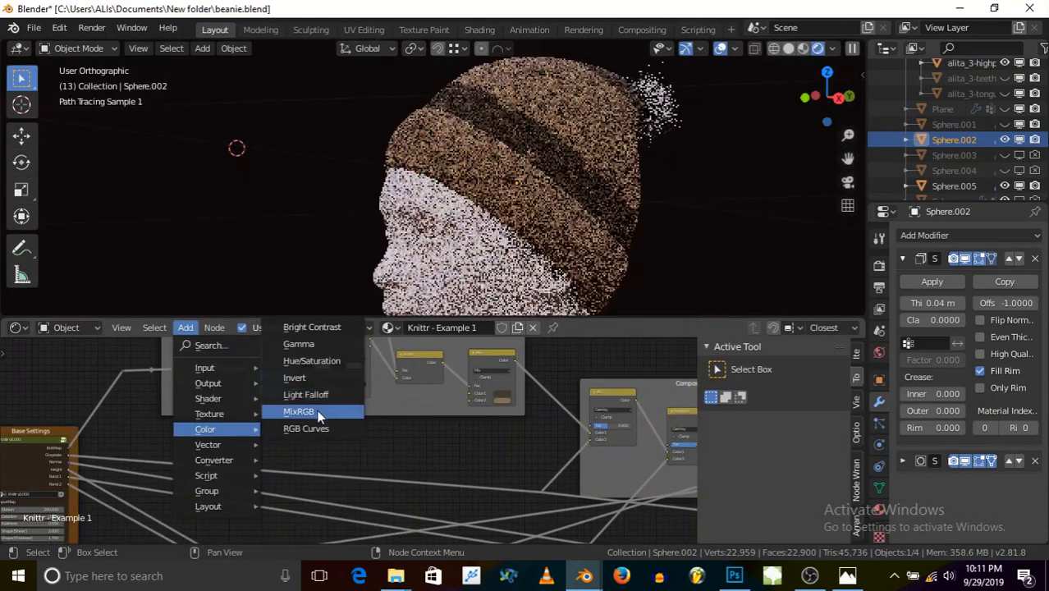
left_click(319, 412)
left_click(73, 431)
scroll(66, 443, "up", 2)
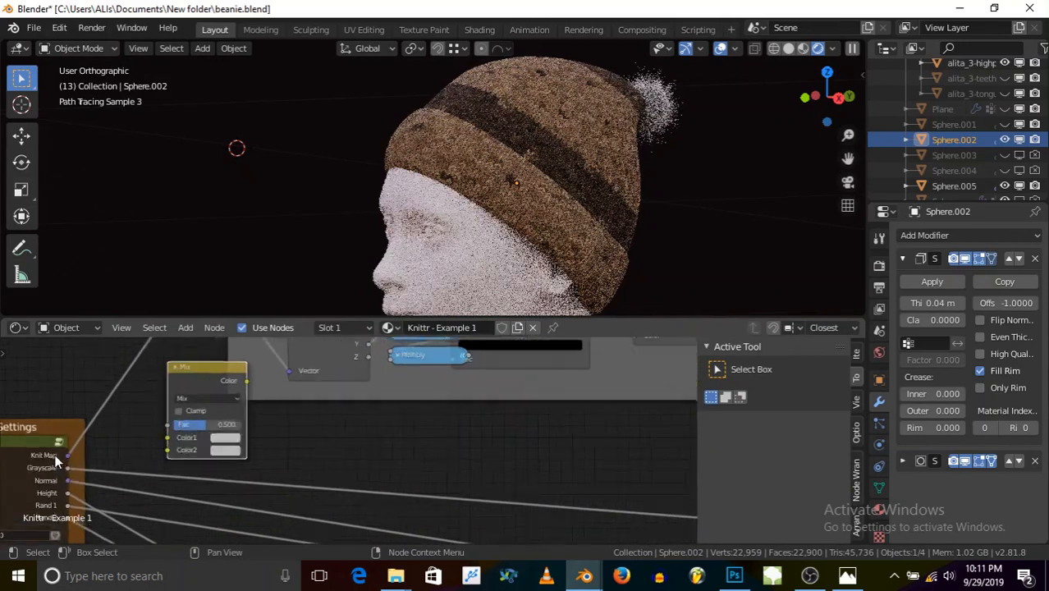
- Connect the Grayscale output of the Knittr v0.000 node to an emission Viewer for previewing
middle_click_drag(55, 455, 134, 434)
scroll(135, 434, "up", 2)
scroll(87, 438, "up", 3)
left_click(87, 438, "ctrl+shift")
left_click(88, 437, "ctrl+shift")
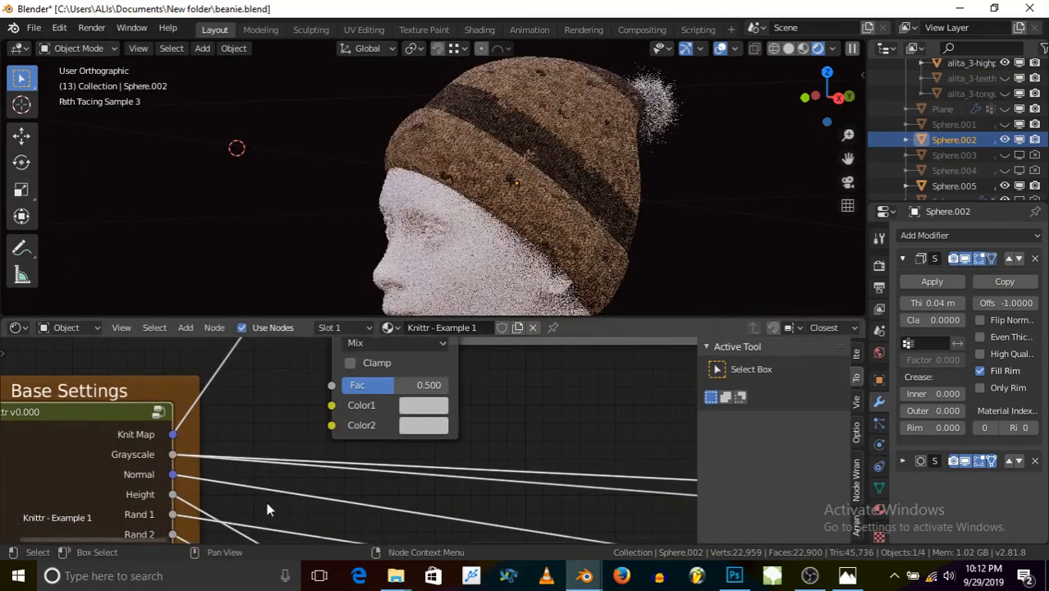
- Delete the extra Material Output node below the Cycles one at the end of the node tree
scroll(241, 433, "down", 6)
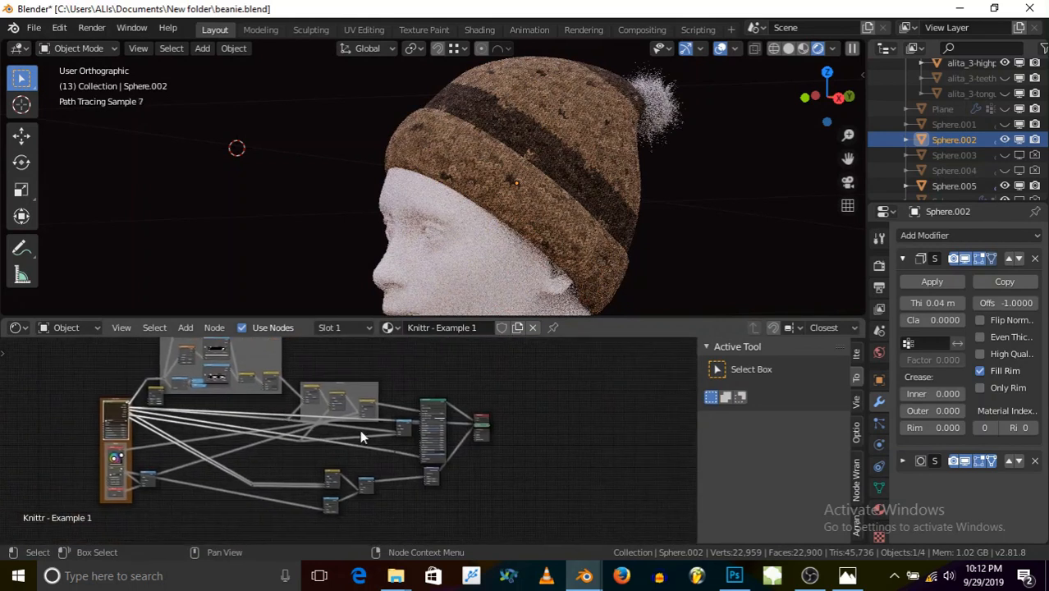
scroll(477, 420, "up", 10)
left_click(514, 451)
key("x")
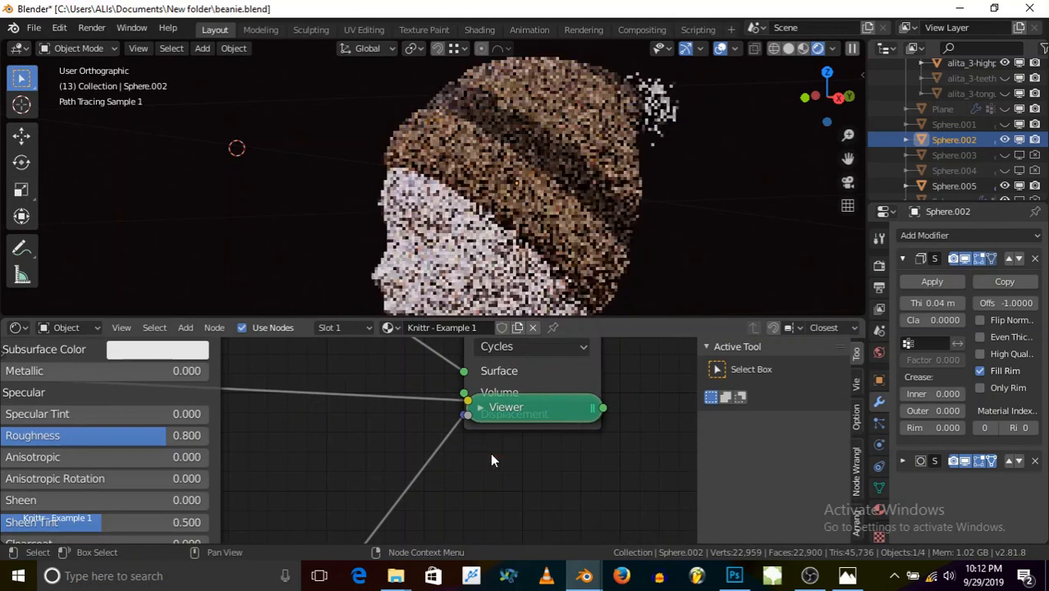
- Set the remaining Material Output node's target to All and move the overlapping Viewer node clear of it
middle_click_drag(493, 393, 468, 409)
left_click(475, 393)
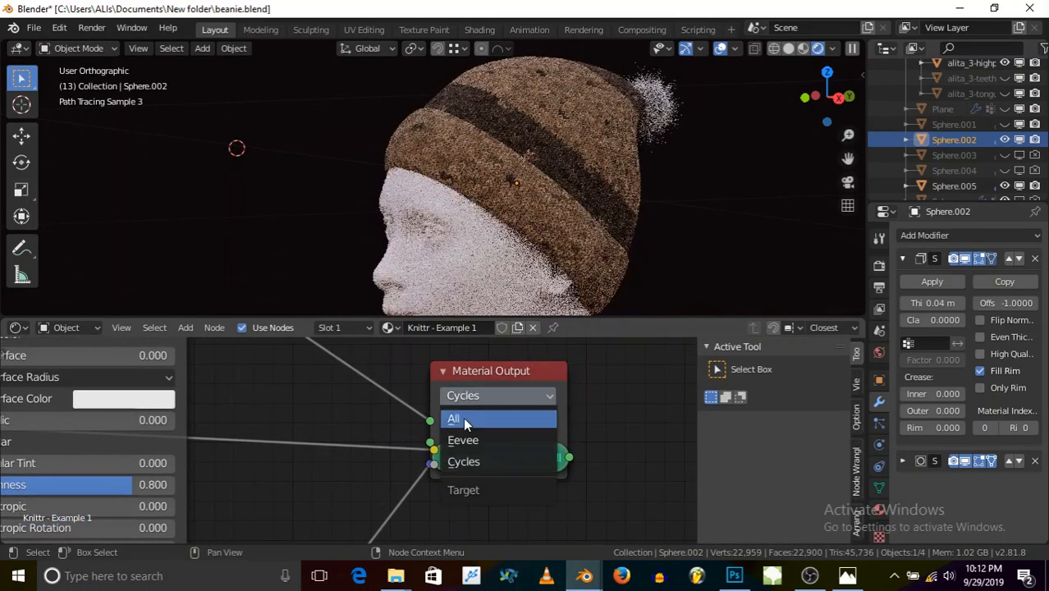
left_click(463, 418)
left_click_drag(503, 439, 309, 425)
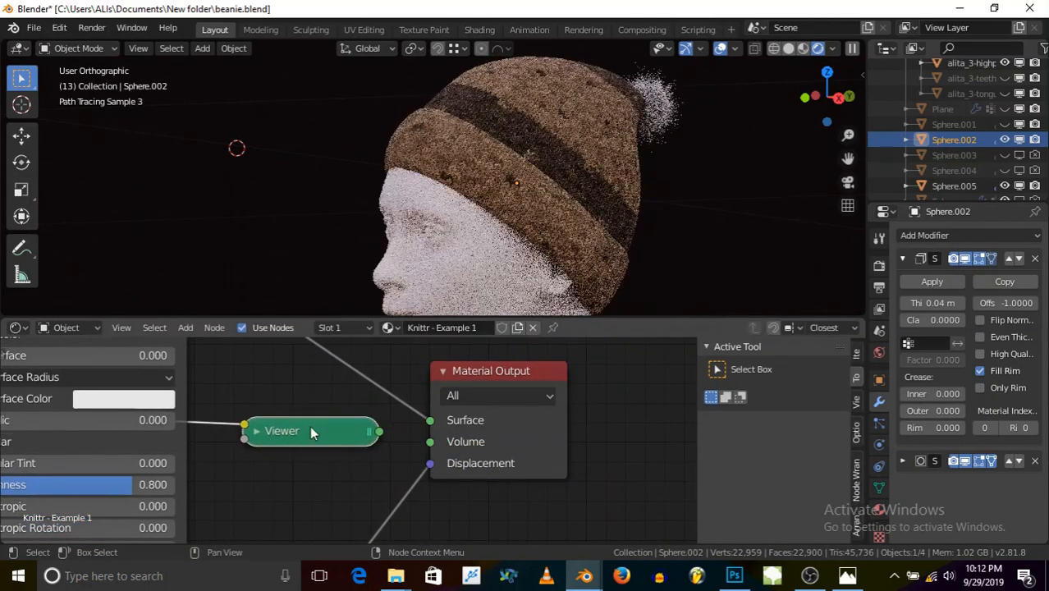
- Preview the Normal output of the Knittr v0.000 node on the beanie
scroll(578, 434, "down", 5)
scroll(569, 435, "down", 3)
middle_click_drag(402, 472, 595, 427)
scroll(597, 428, "down", 2)
scroll(177, 392, "up", 5)
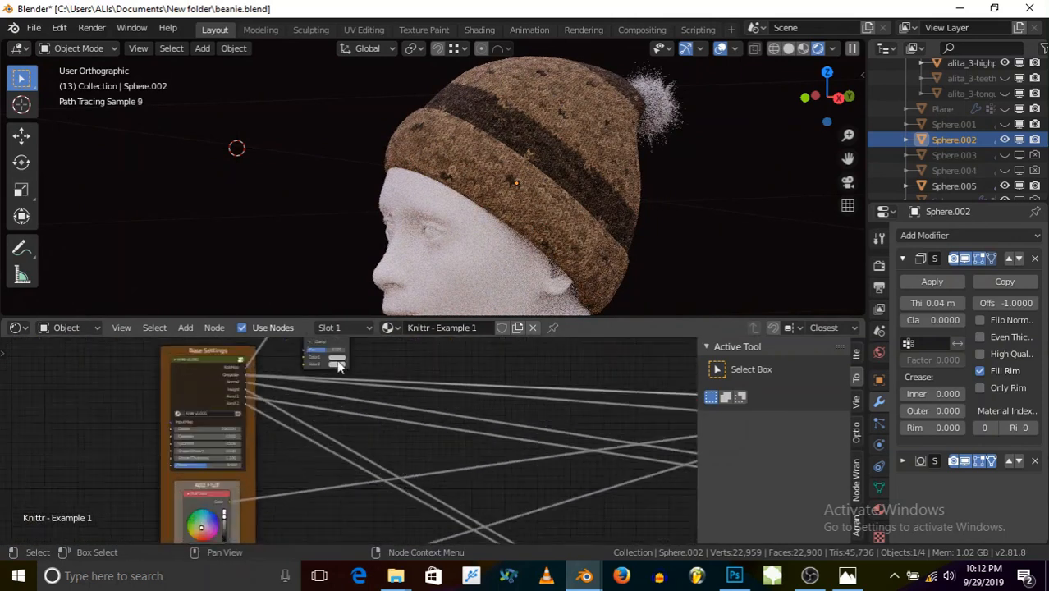
scroll(279, 369, "up", 2)
left_click(175, 366, "ctrl+shift")
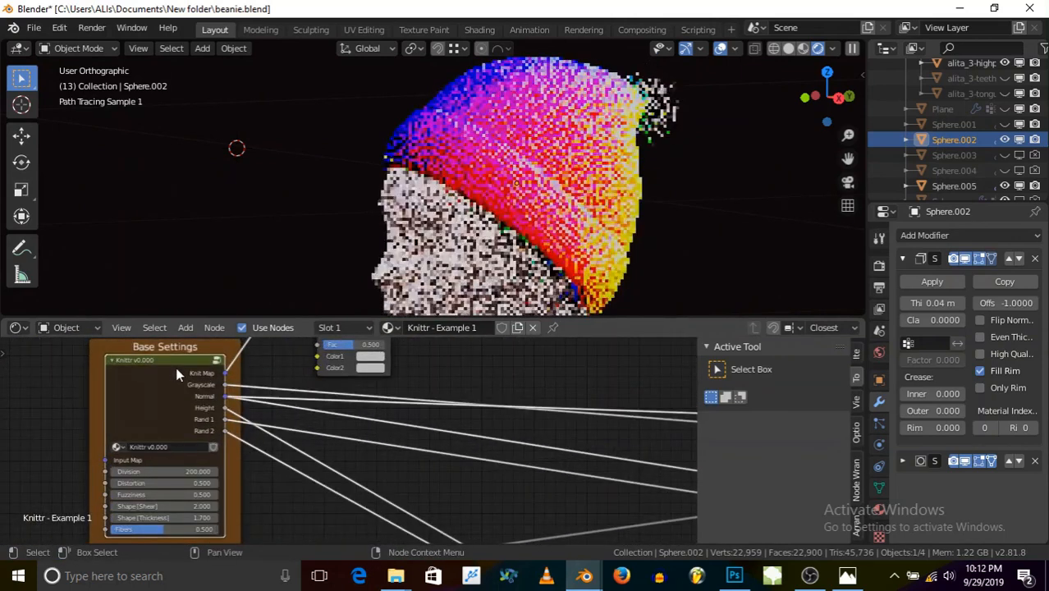
- Cycle the beanie preview through the Knittr v0.000 node's other outputs, including Knit Map, ending on Grayscale
scroll(178, 373, "up", 2)
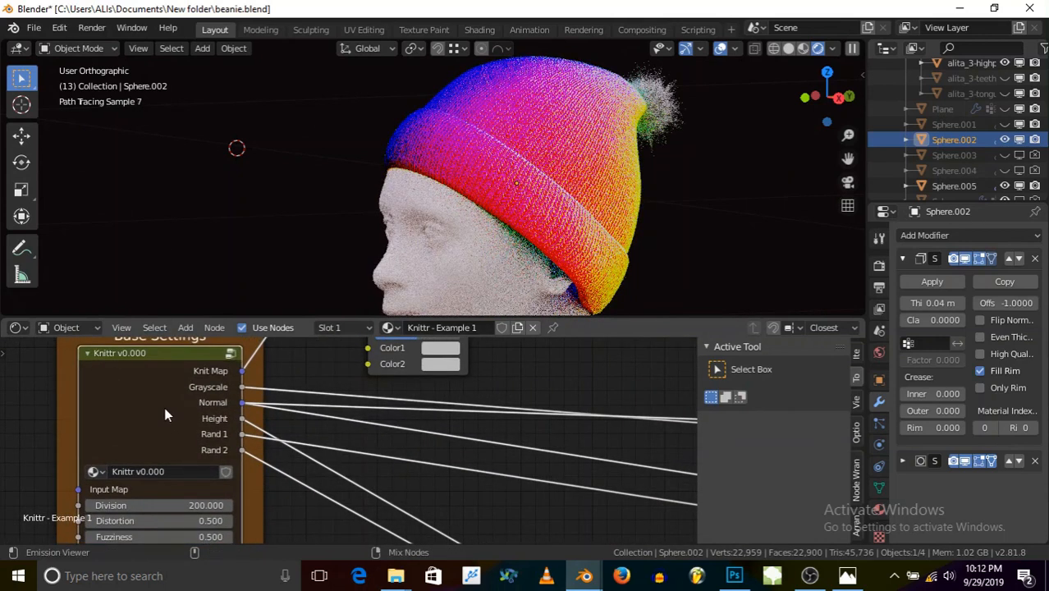
left_click(164, 407, "ctrl+shift")
left_click(165, 407, "ctrl+shift")
left_click(164, 407, "ctrl+shift")
left_click(164, 407, "ctrl+shift")
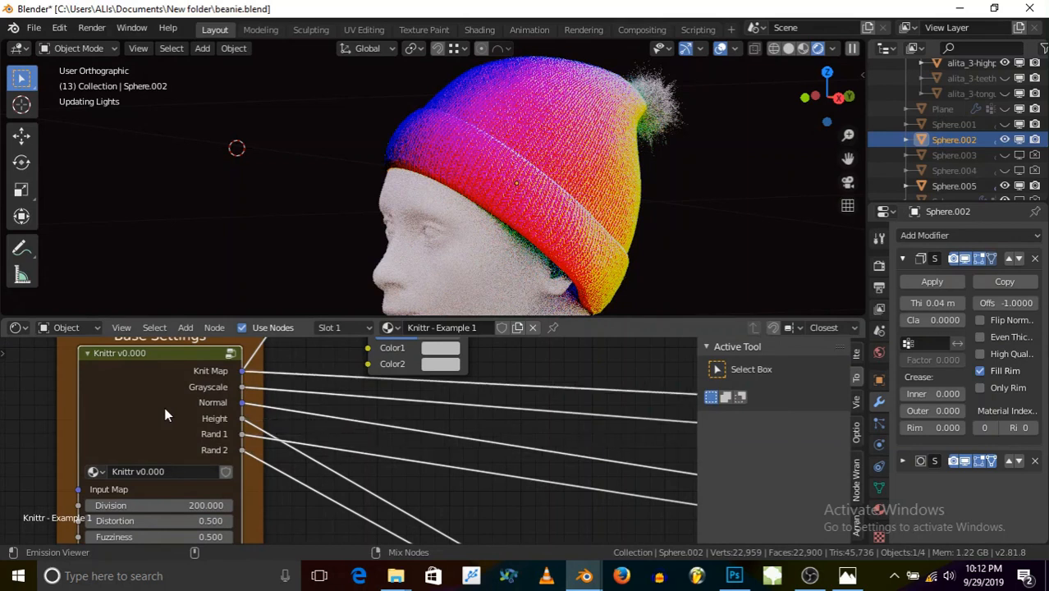
left_click(165, 407, "ctrl+shift")
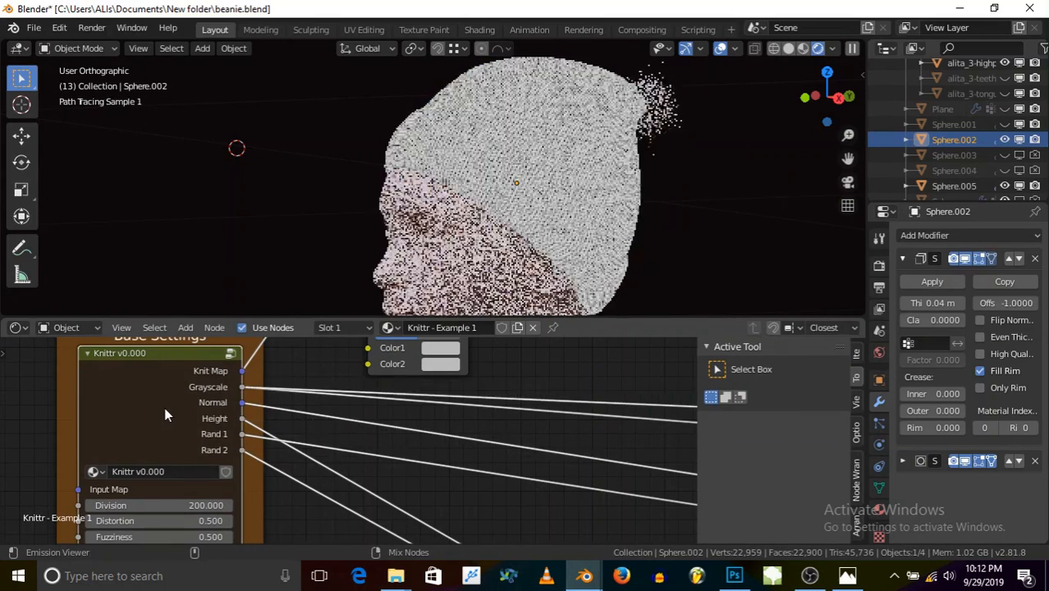
- Preview the Knittr v0.000 node's Normal output and then its Height output on a close-up of the beanie's knit
scroll(488, 155, "up", 5)
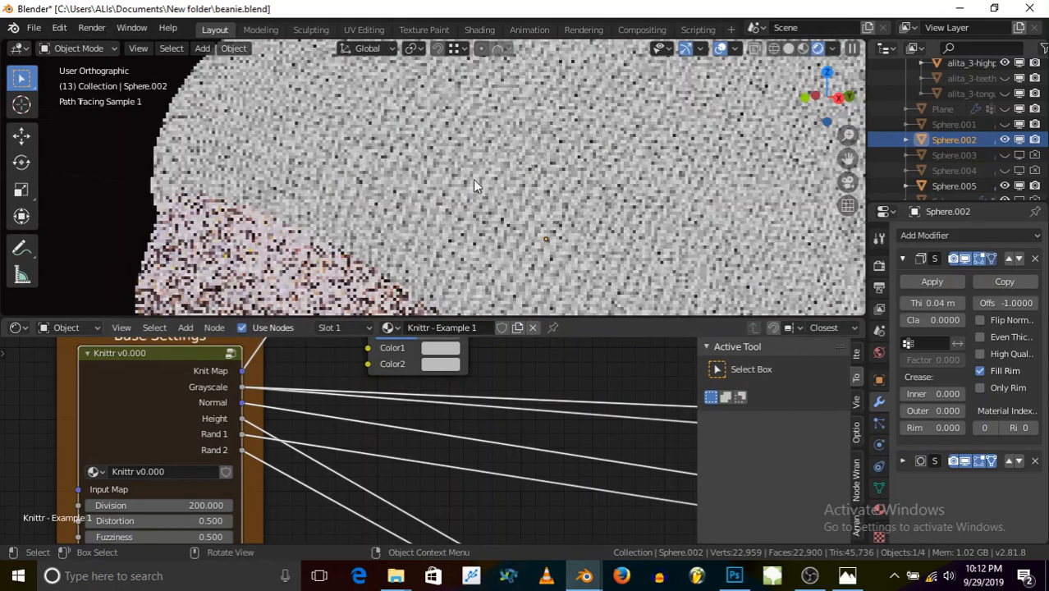
scroll(465, 195, "up", 1)
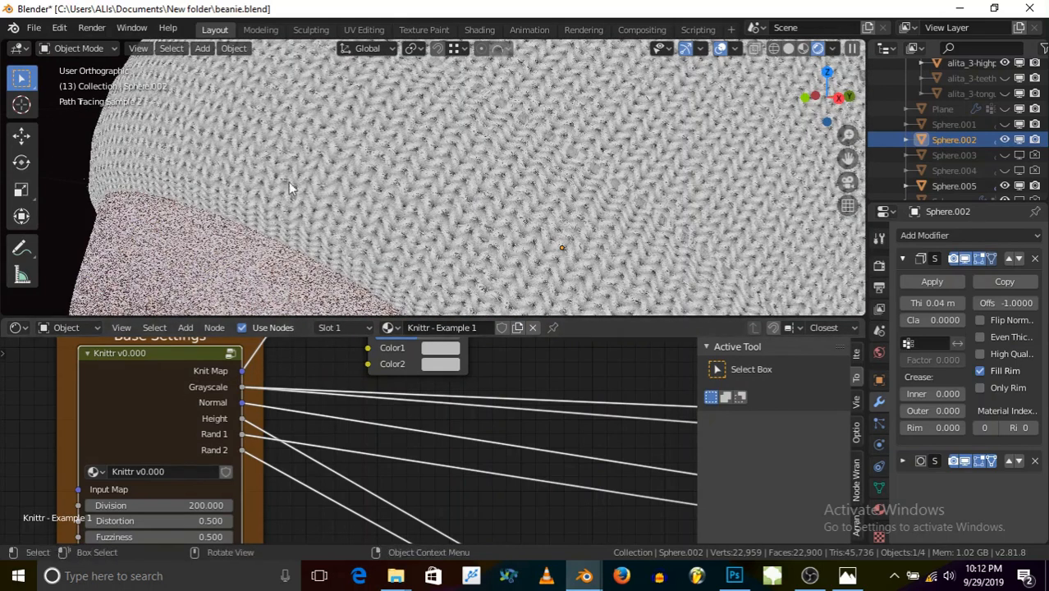
scroll(285, 168, "up", 1)
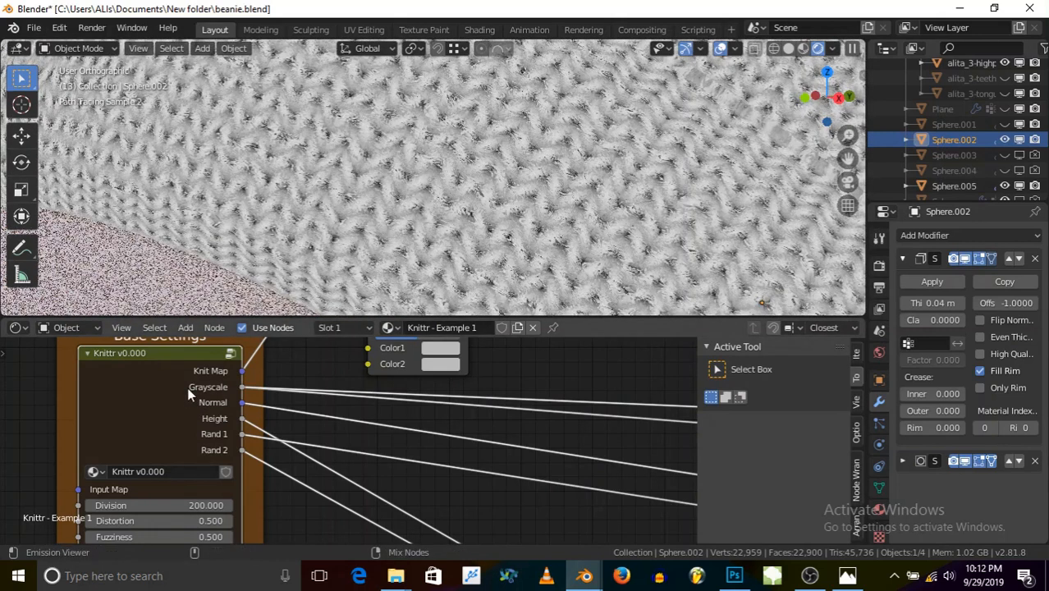
left_click(188, 395, "ctrl+shift")
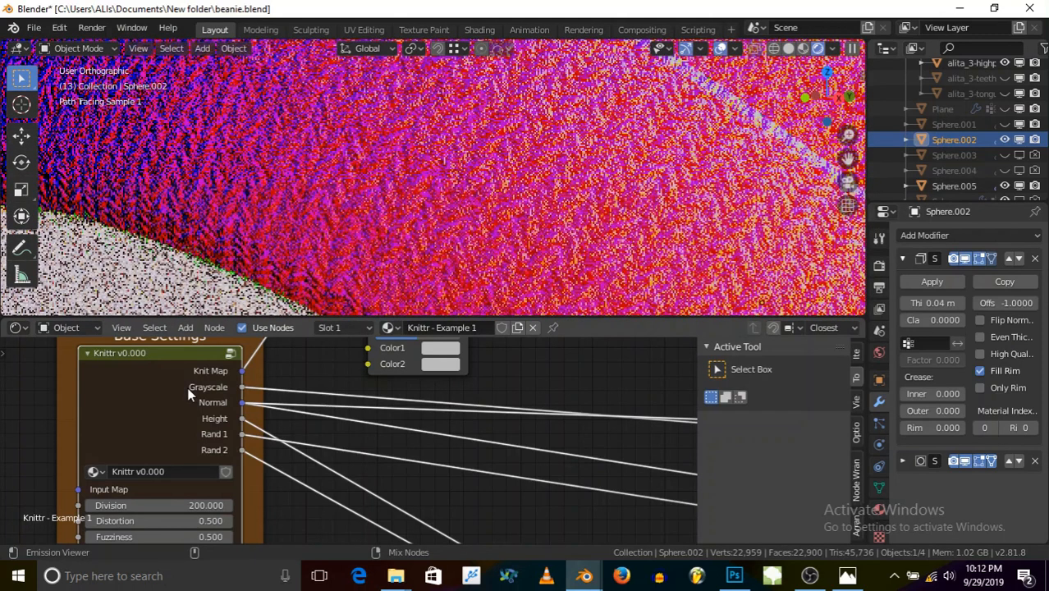
left_click(188, 396, "ctrl+shift")
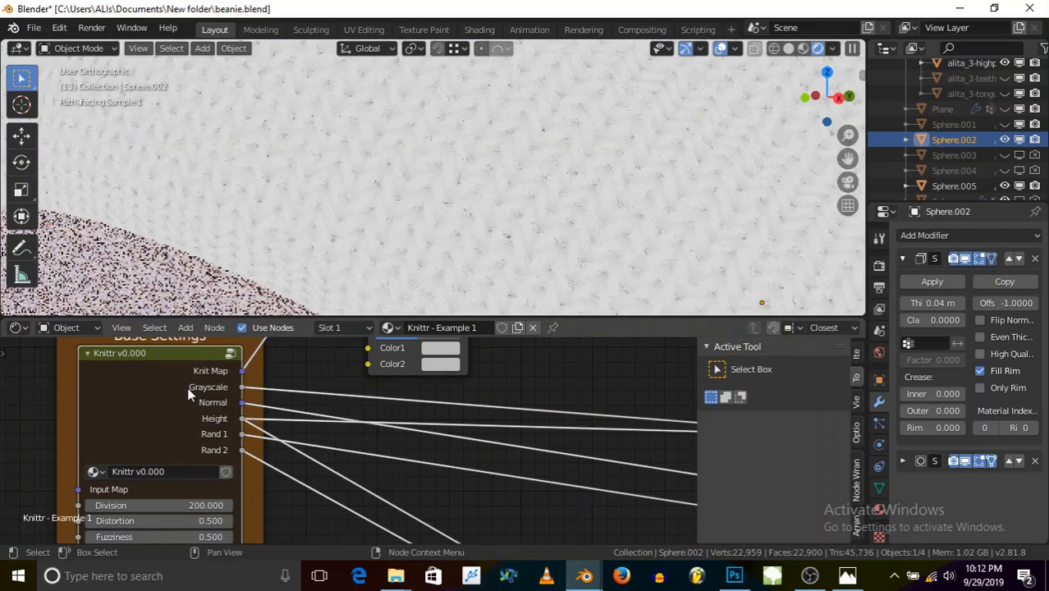
- Review the Knittr v0.000 node's base settings and cycle the beanie preview through its outputs, ending on Rand 2
scroll(188, 396, "down", 5)
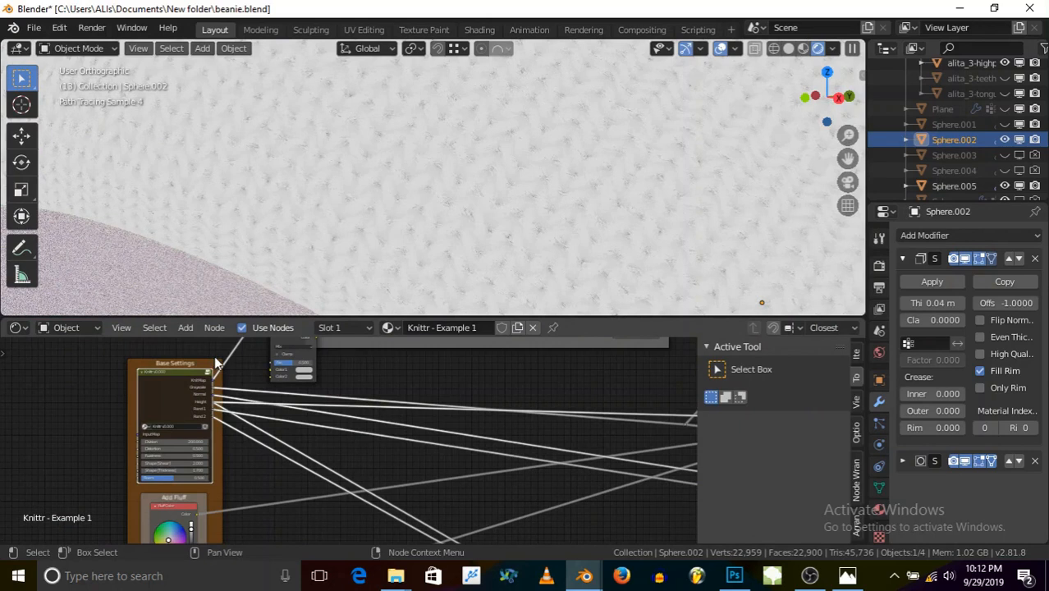
scroll(208, 436, "up", 5)
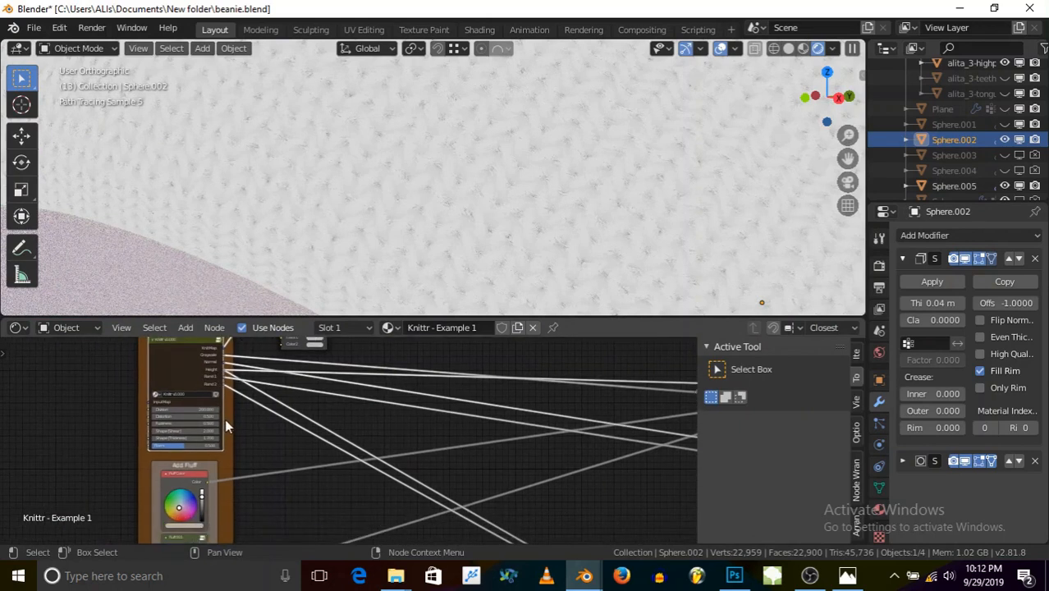
scroll(177, 434, "up", 1)
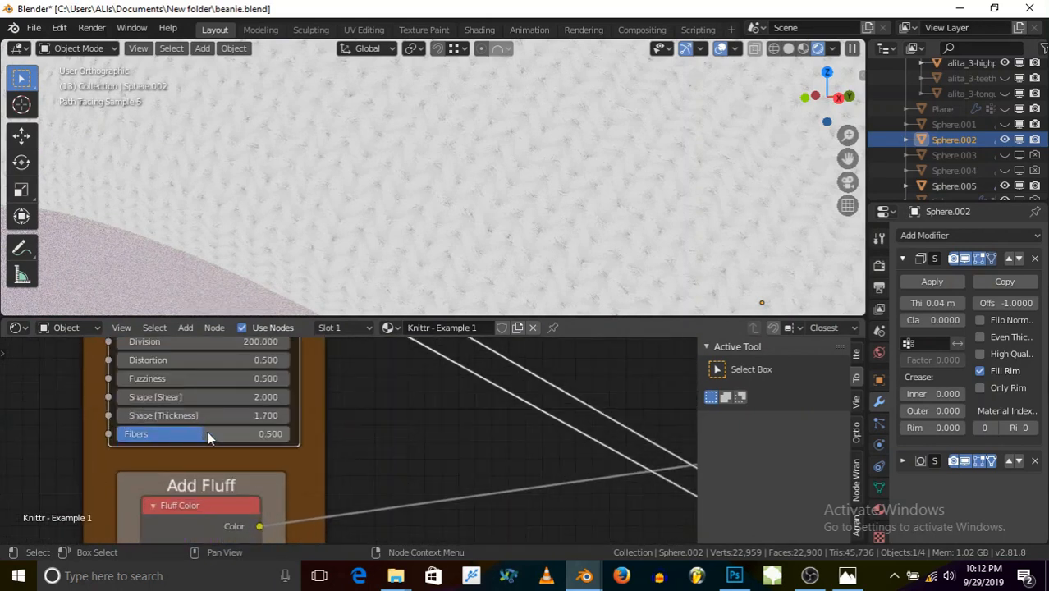
scroll(205, 432, "down", 3)
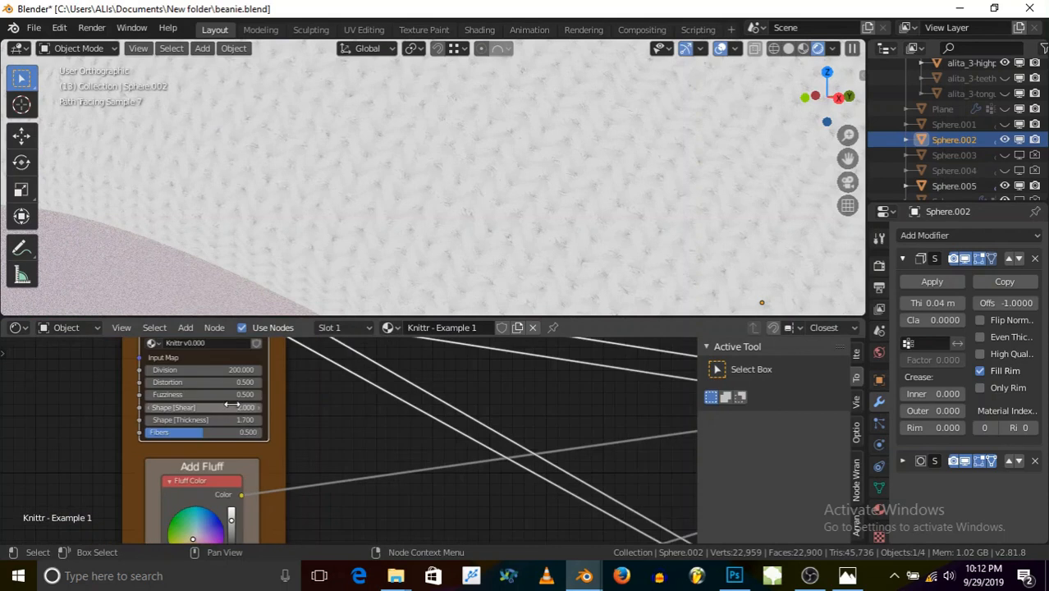
middle_click_drag(223, 449, 221, 458)
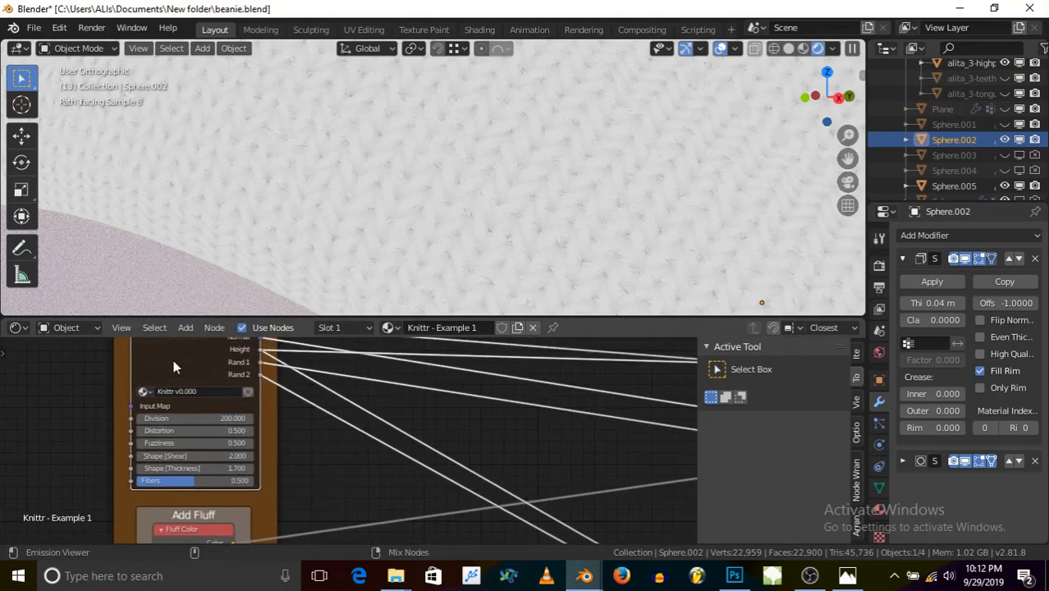
middle_click_drag(230, 365, 214, 407)
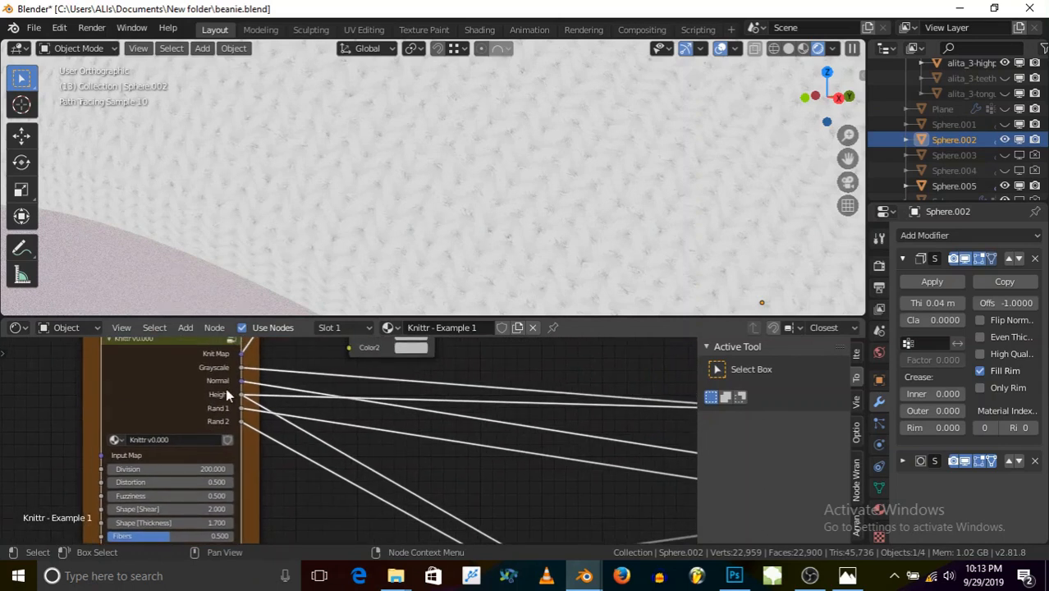
scroll(226, 388, "down", 1)
left_click(211, 379, "ctrl+shift")
left_click(211, 380, "ctrl+shift")
left_click(211, 380, "ctrl+shift")
left_click(211, 380, "ctrl+shift")
left_click(211, 380, "ctrl+shift")
left_click(211, 384, "ctrl+shift")
left_click(211, 384, "ctrl+shift")
left_click(210, 384, "ctrl+shift")
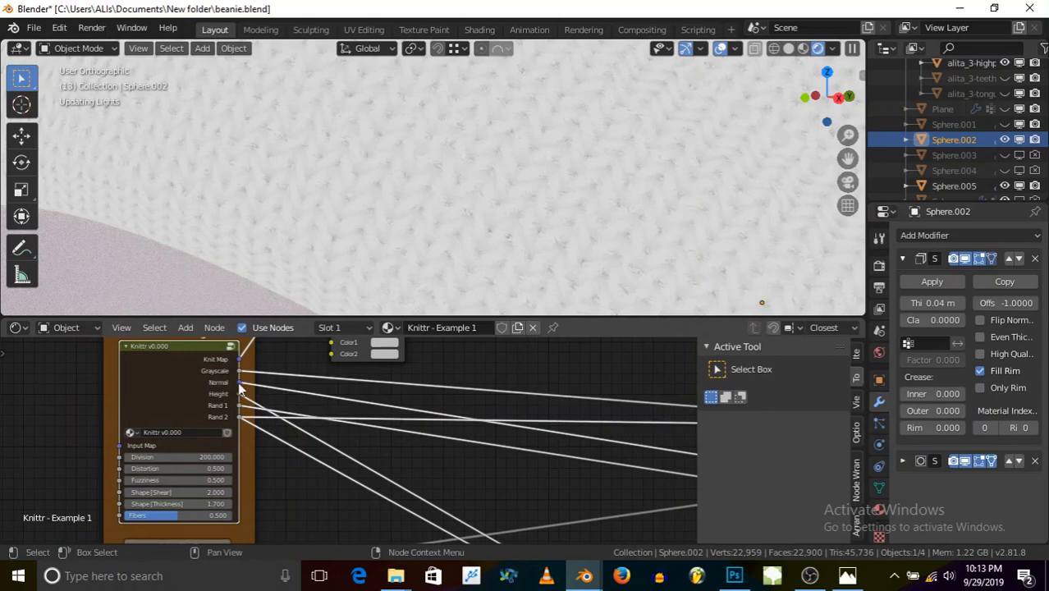
- Preview the Mix node at the end of the pattern frame, just before the colour compositing frame
scroll(328, 390, "down", 3)
middle_click_drag(357, 383, 259, 440)
scroll(390, 379, "up", 2)
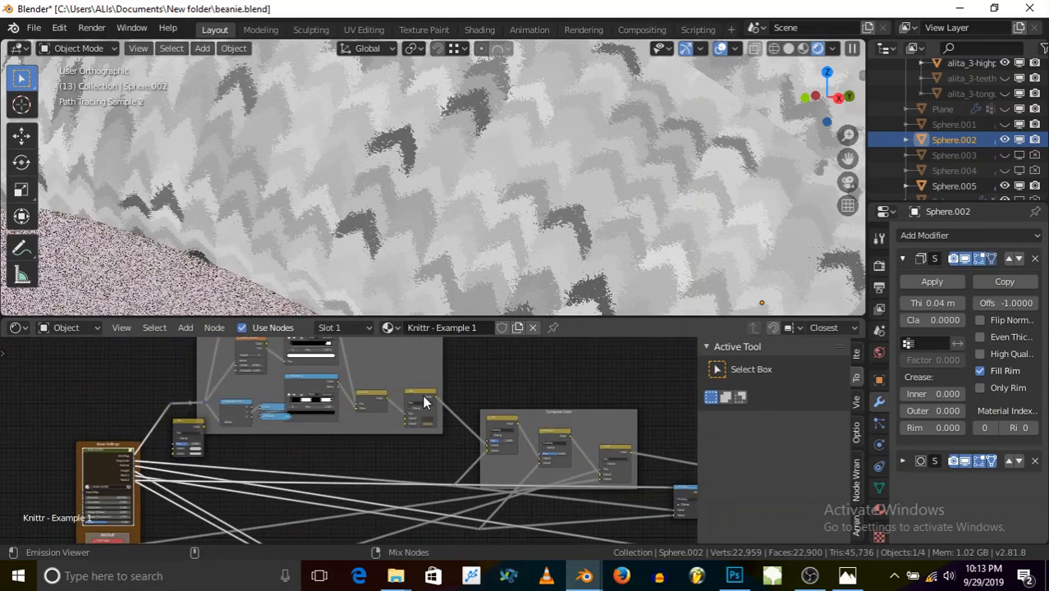
left_click(425, 402, "ctrl+shift")
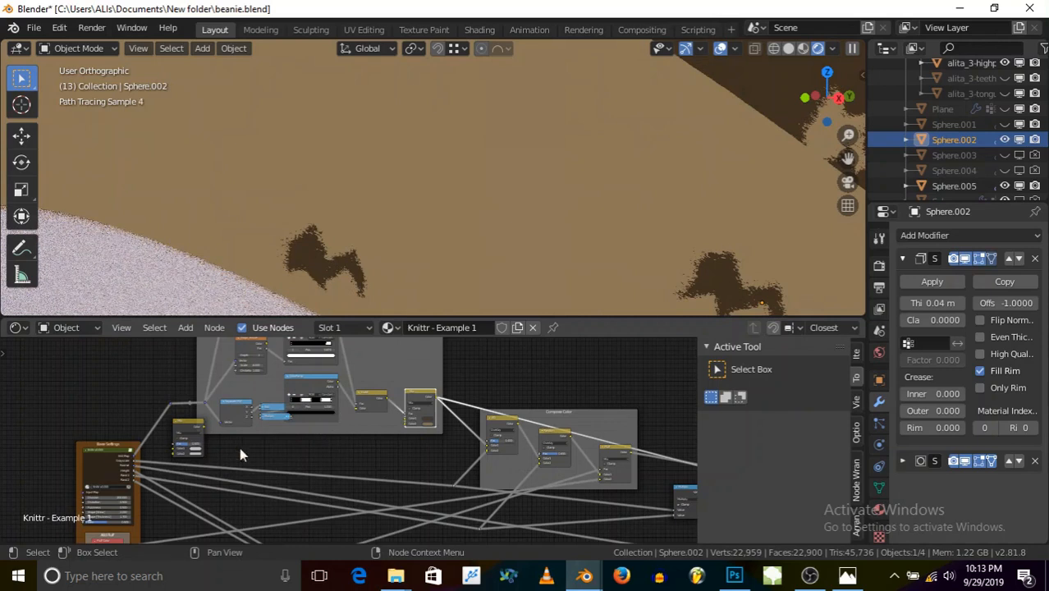
- Return the preview to the Knittr v0.000 node and cycle its outputs through Rand 1 to Rand 2
scroll(383, 425, "up", 4)
middle_click_drag(340, 413, 398, 389)
left_click(73, 451, "ctrl+shift")
left_click(73, 451, "ctrl+shift")
left_click(73, 450, "ctrl+shift")
left_click(73, 450, "ctrl+shift")
left_click(74, 451, "ctrl+shift")
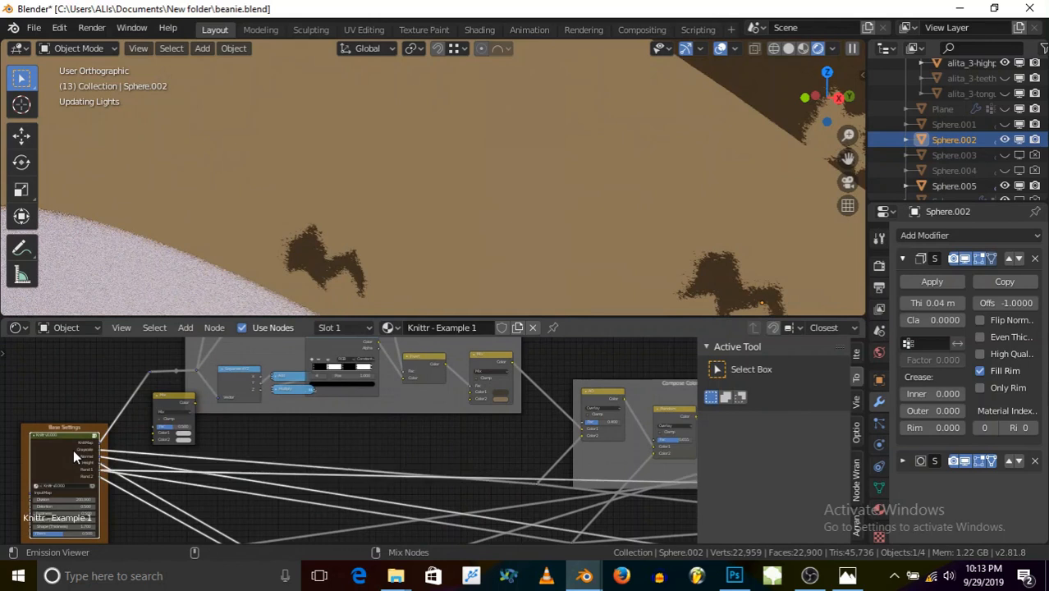
left_click(73, 449, "ctrl+shift")
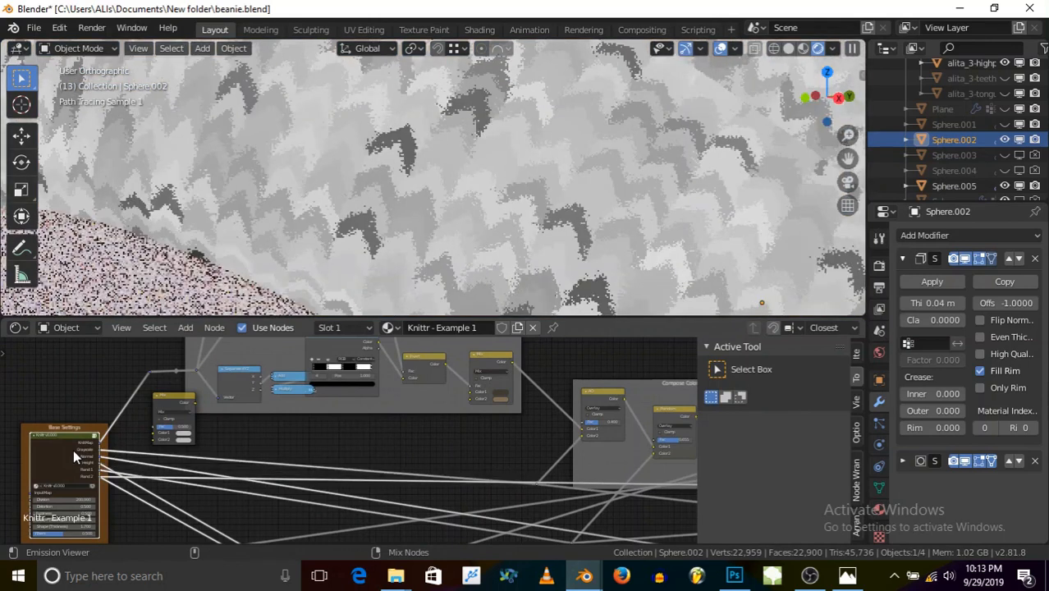
- Cycle the Knittr v0.000 preview once more through its outputs, past Normal and back to Rand 2
left_click(73, 449, "ctrl+shift")
left_click(73, 449, "ctrl+shift")
left_click(73, 449, "ctrl+shift")
left_click(73, 448, "ctrl+shift")
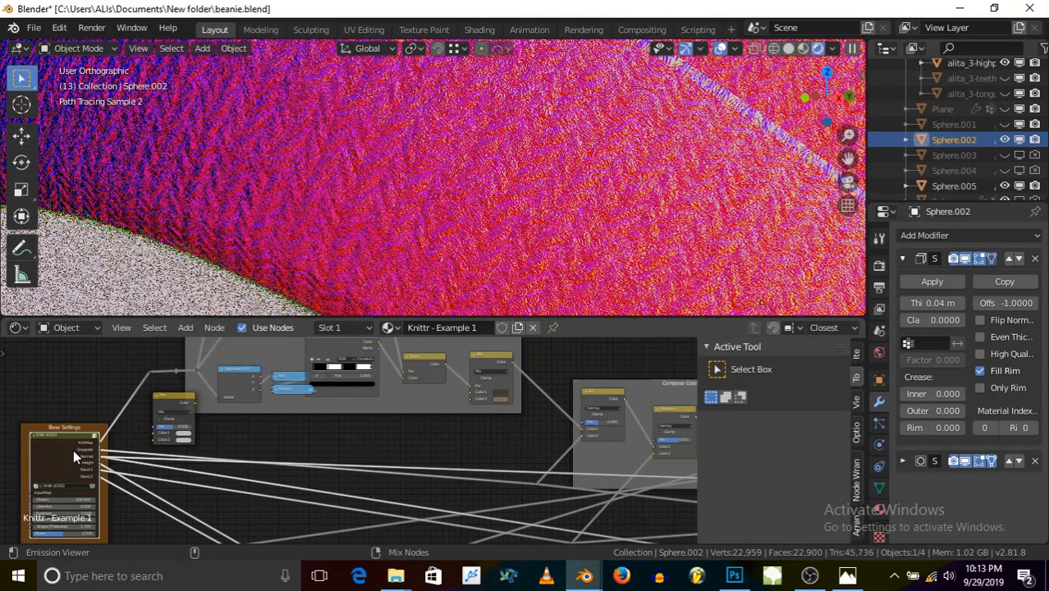
left_click(73, 449, "ctrl+shift")
left_click(73, 449, "ctrl+shift")
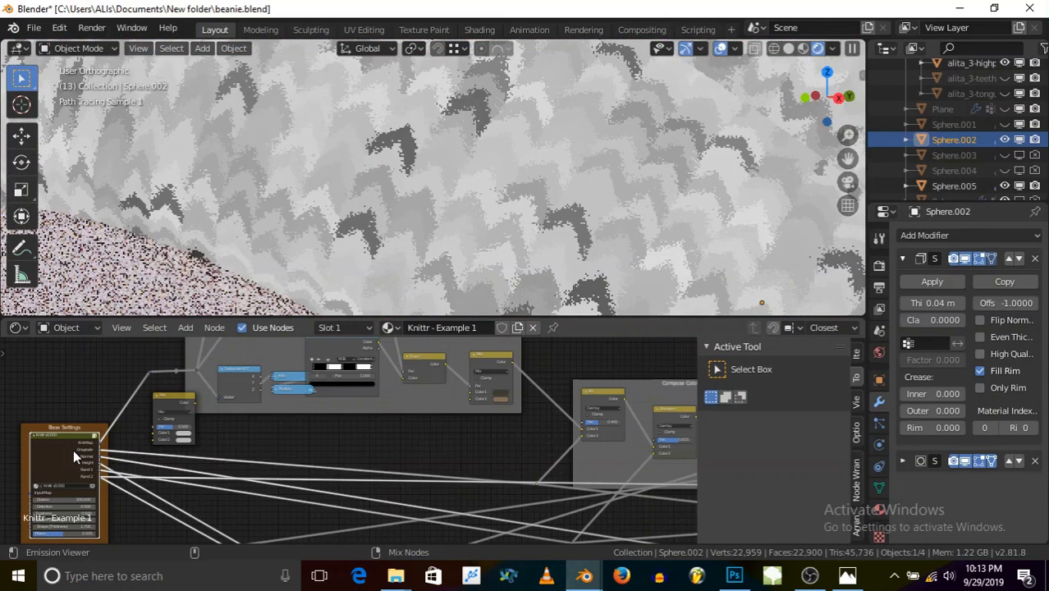
- Preview the Knittr v0.000 node's Knit Map, Normal and Height outputs in turn on the beanie
left_click(73, 449, "ctrl+shift")
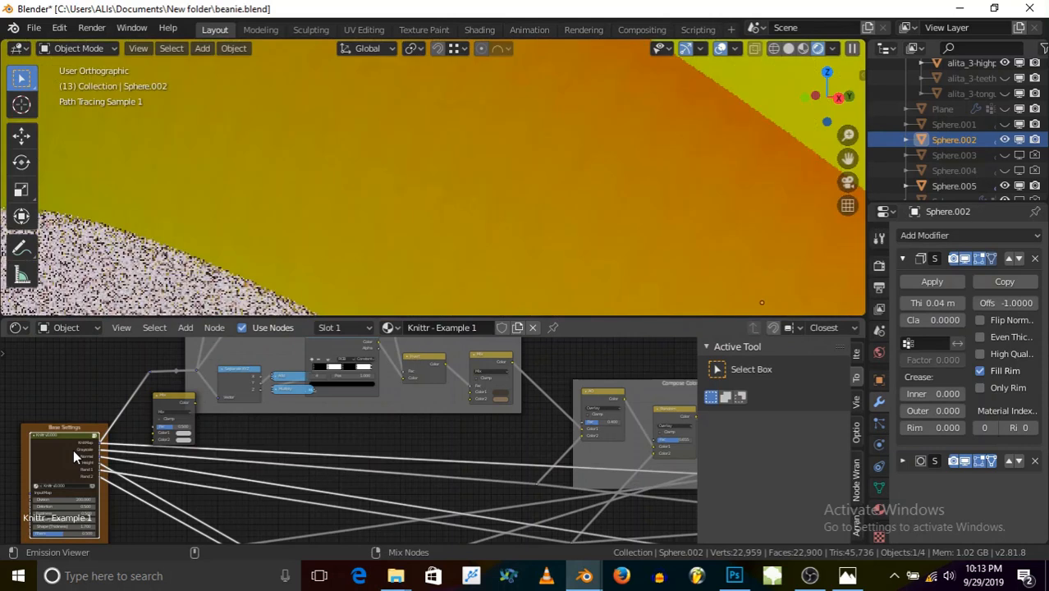
left_click(73, 449, "ctrl+shift")
left_click(73, 449, "ctrl+shift")
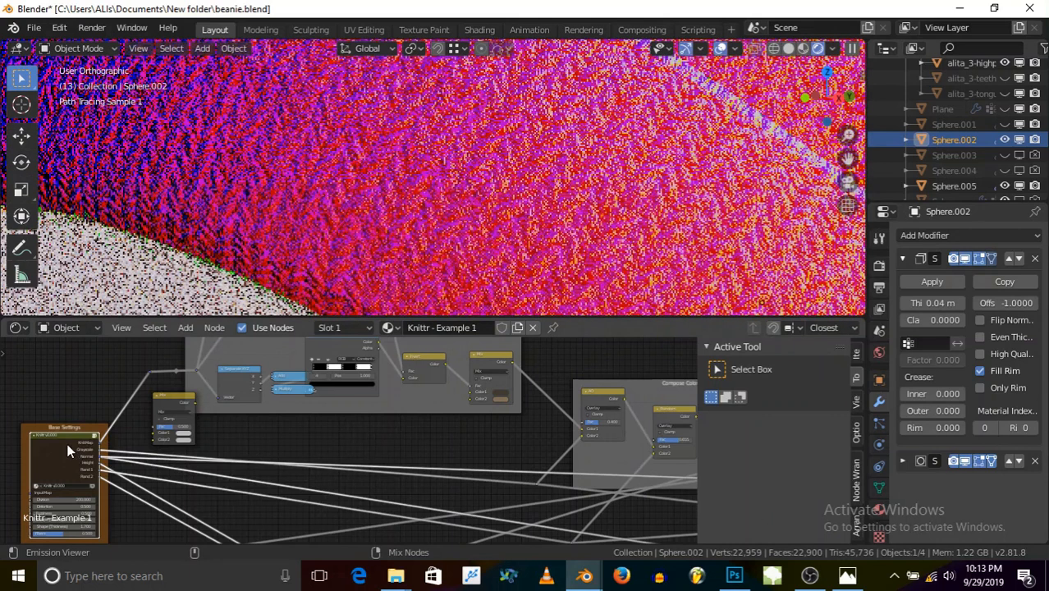
left_click(69, 450, "ctrl+shift")
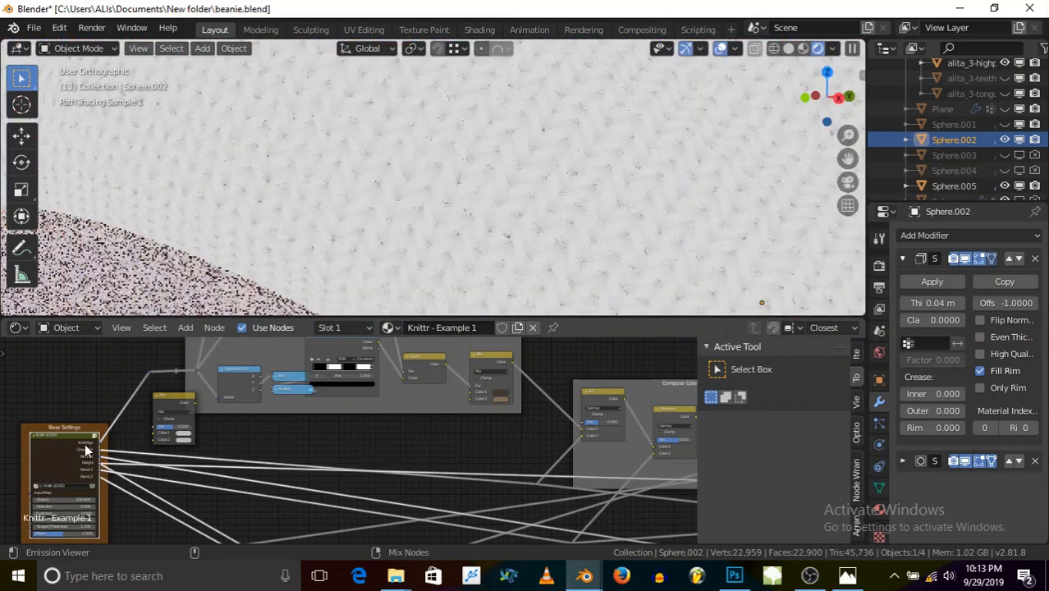
- Step the Knittr v0.000 preview through Rand 2, Knit Map and Grayscale, ending on Height
left_click(83, 450, "ctrl+shift")
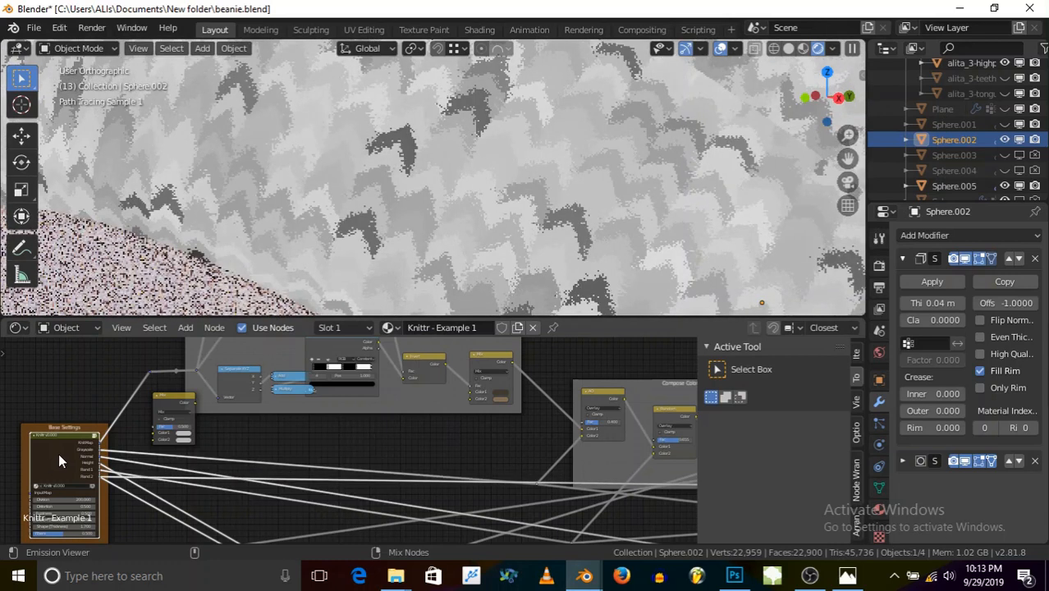
left_click(59, 452, "ctrl+shift")
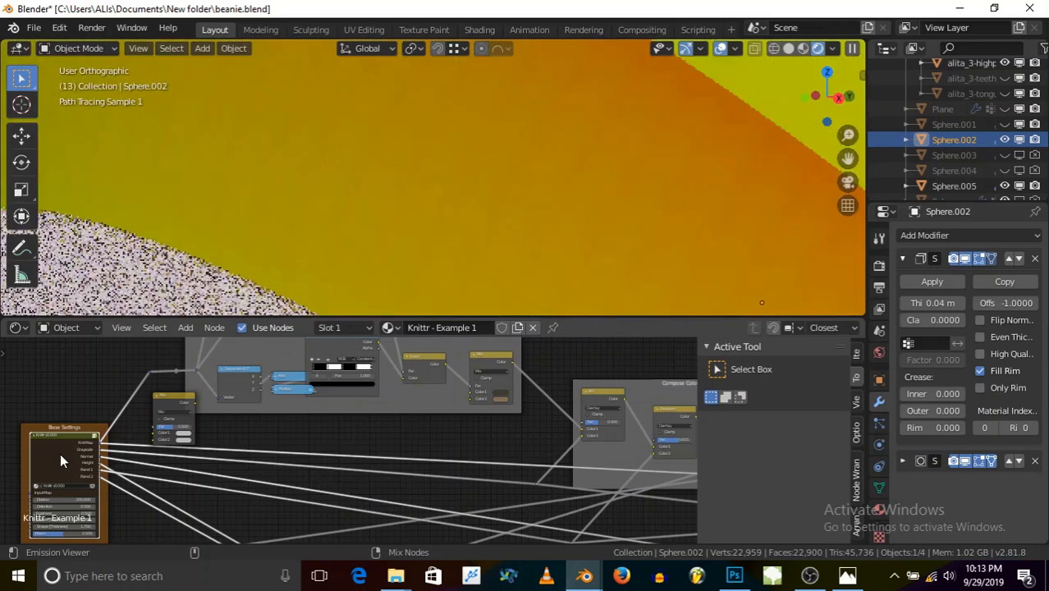
left_click(60, 453, "ctrl+shift")
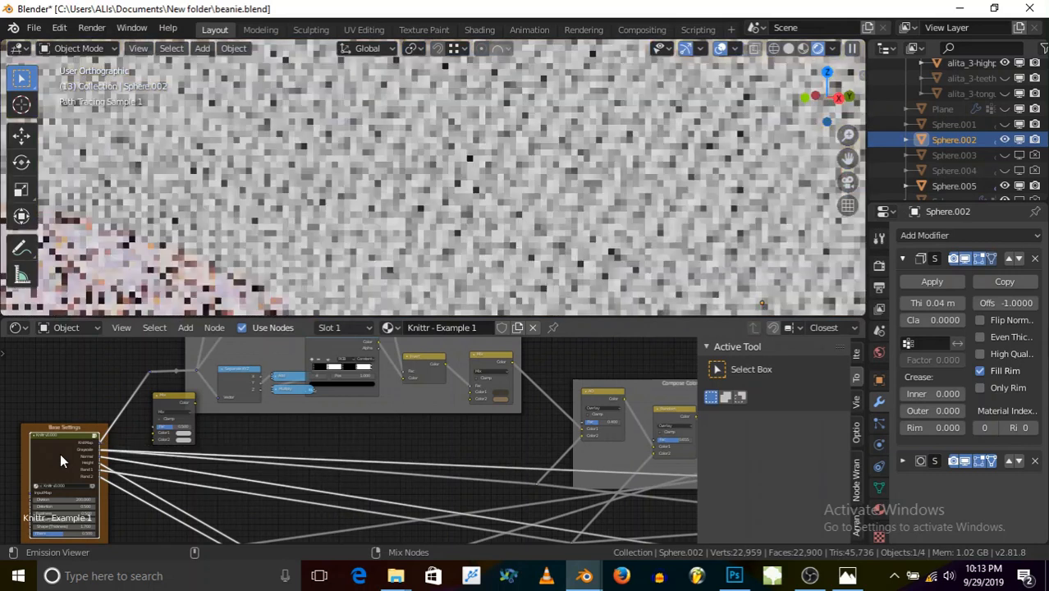
left_click(60, 453, "ctrl+shift")
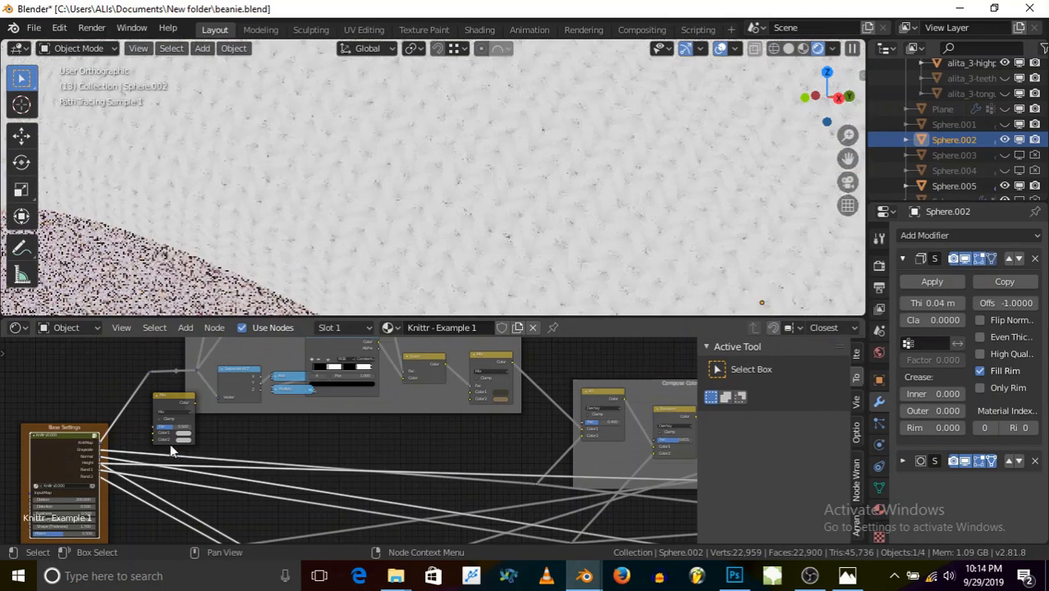
- Preview the Add Fluff math node that feeds the Displacement node on the beanie
scroll(194, 434, "down", 4)
middle_click_drag(156, 495, 172, 438)
scroll(177, 434, "down", 2)
middle_click_drag(299, 437, 281, 432)
scroll(385, 455, "up", 2)
scroll(481, 415, "up", 3)
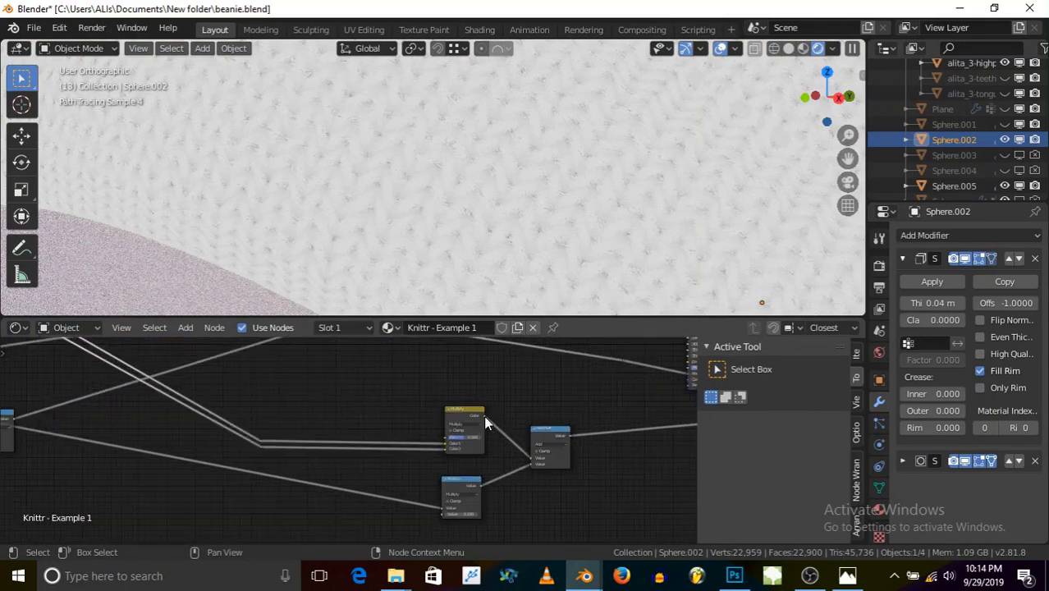
left_click(555, 443)
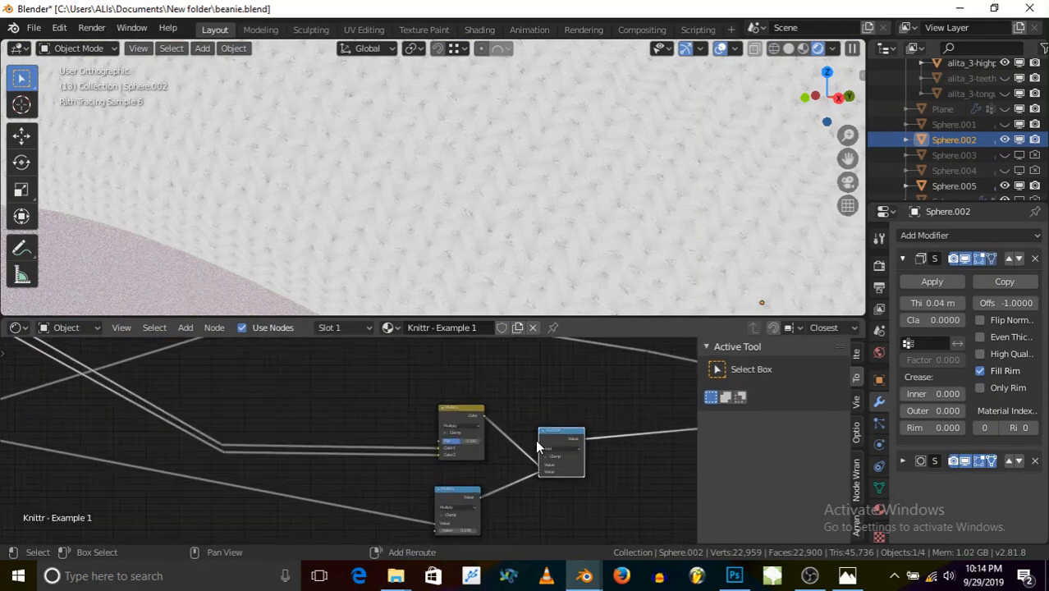
scroll(453, 420, "down", 3)
scroll(538, 434, "up", 2)
scroll(538, 434, "up", 1)
left_click(443, 417)
left_click(443, 417)
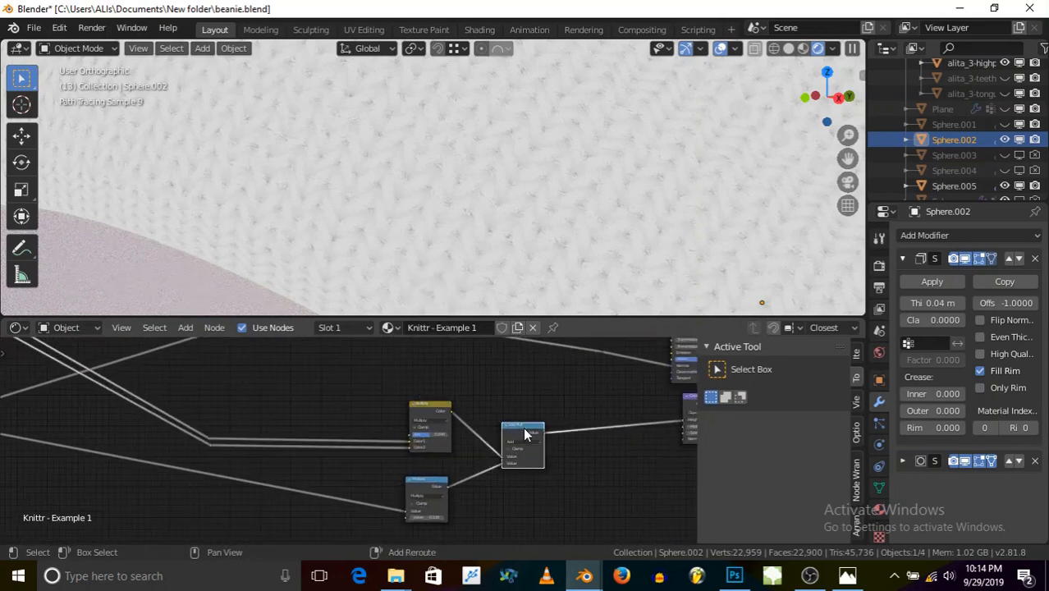
left_click(523, 427, "ctrl+shift")
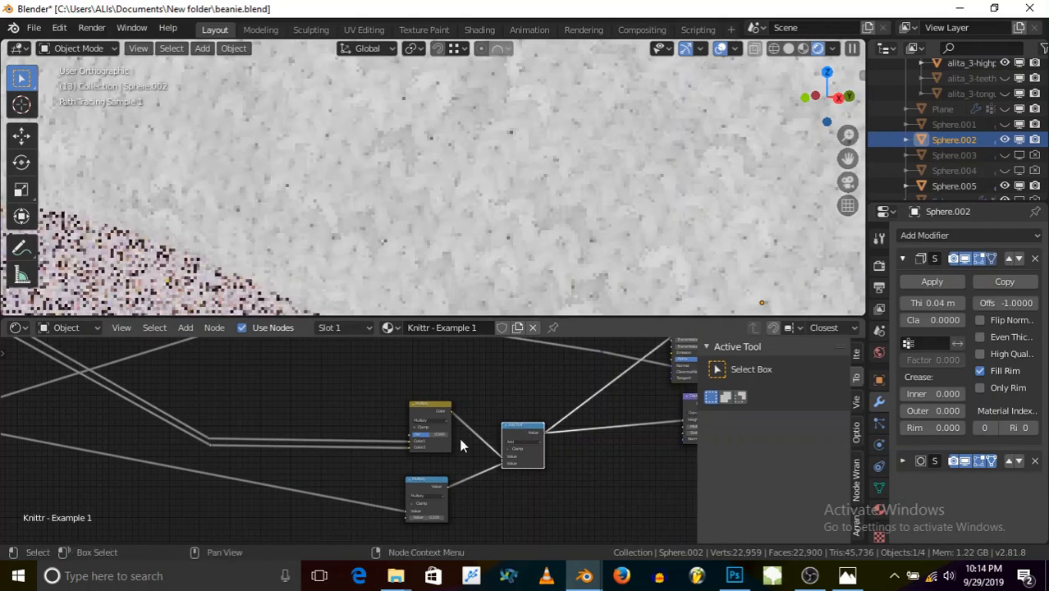
- Preview the colour Multiply node and then the math Multiply node that both feed Add Fluff
scroll(434, 445, "up", 1)
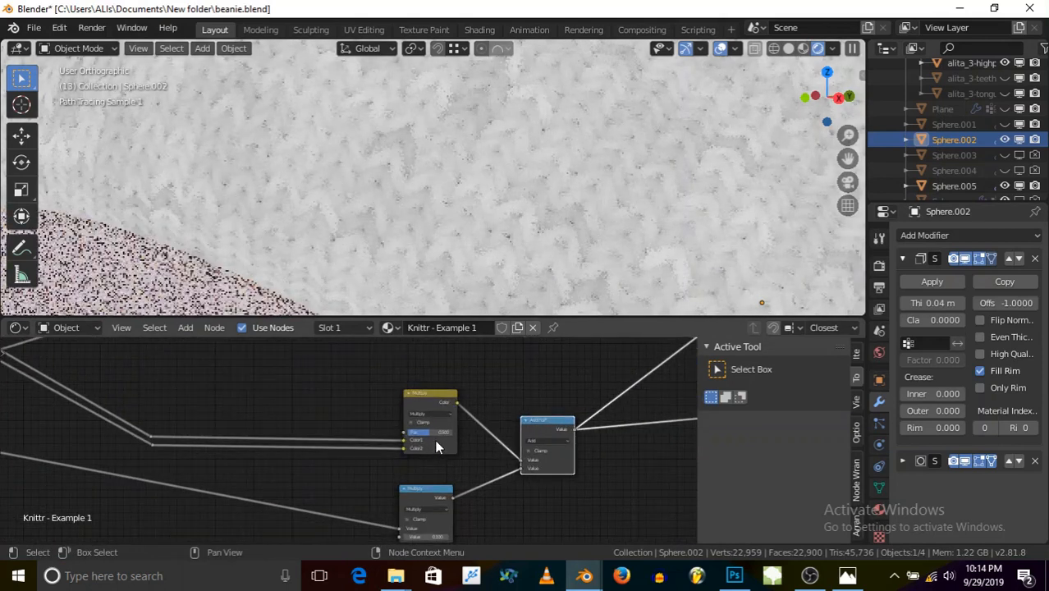
middle_click_drag(447, 467, 431, 438)
scroll(422, 465, "up", 1)
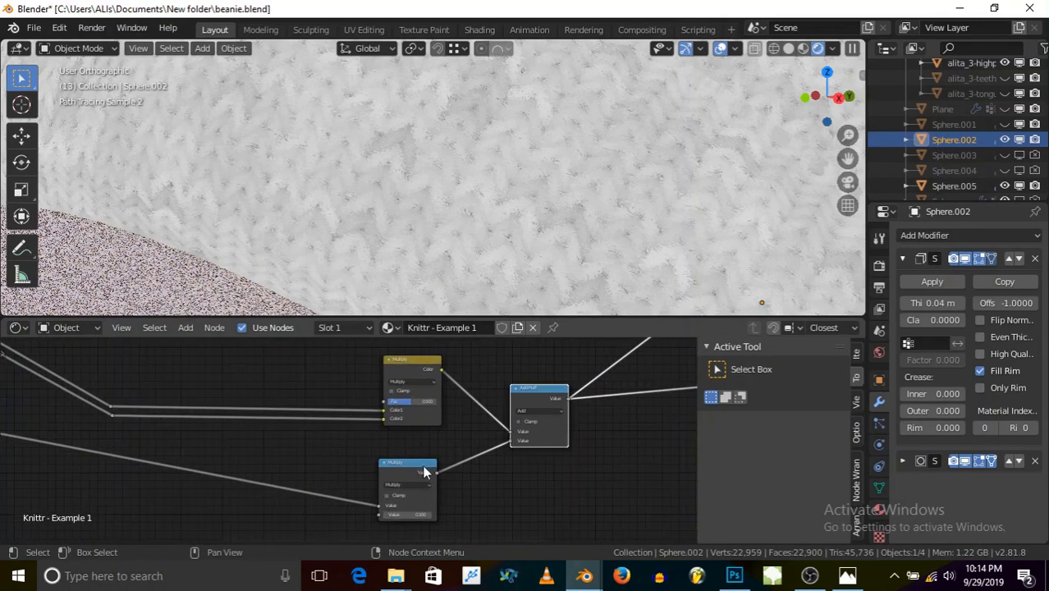
scroll(424, 467, "up", 1)
left_click(411, 364, "ctrl+shift")
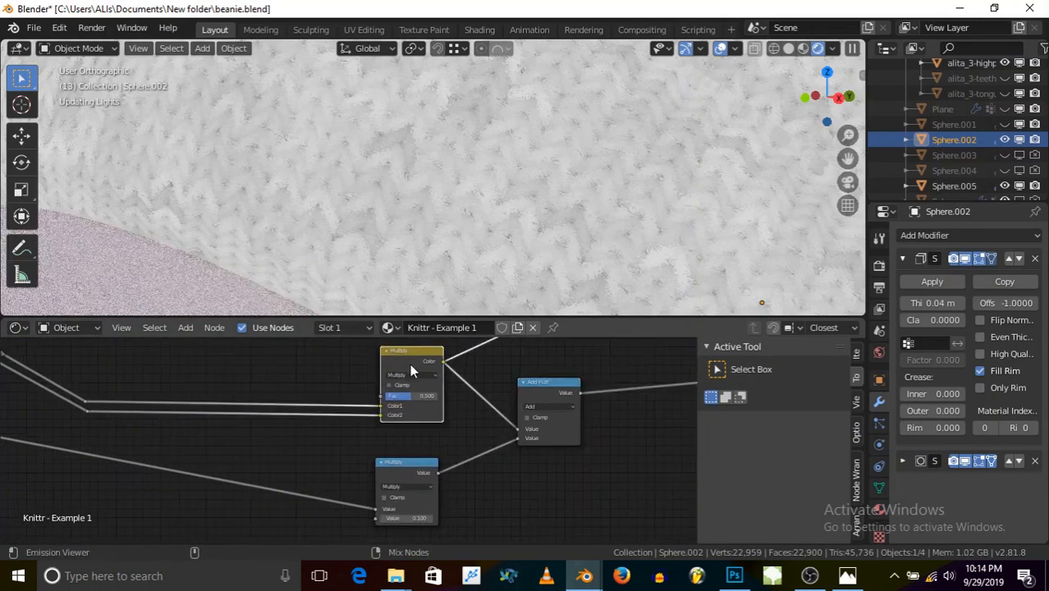
left_click(409, 464, "ctrl+shift")
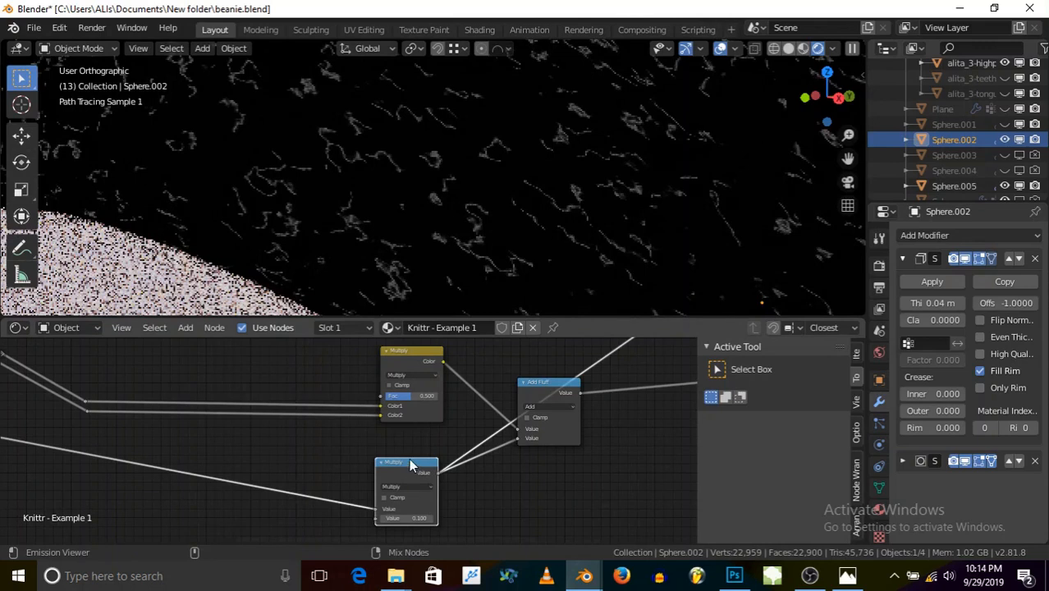
- Switch the beanie preview back to the combined result of the Add Fluff node
scroll(442, 405, "down", 1)
scroll(441, 404, "down", 3)
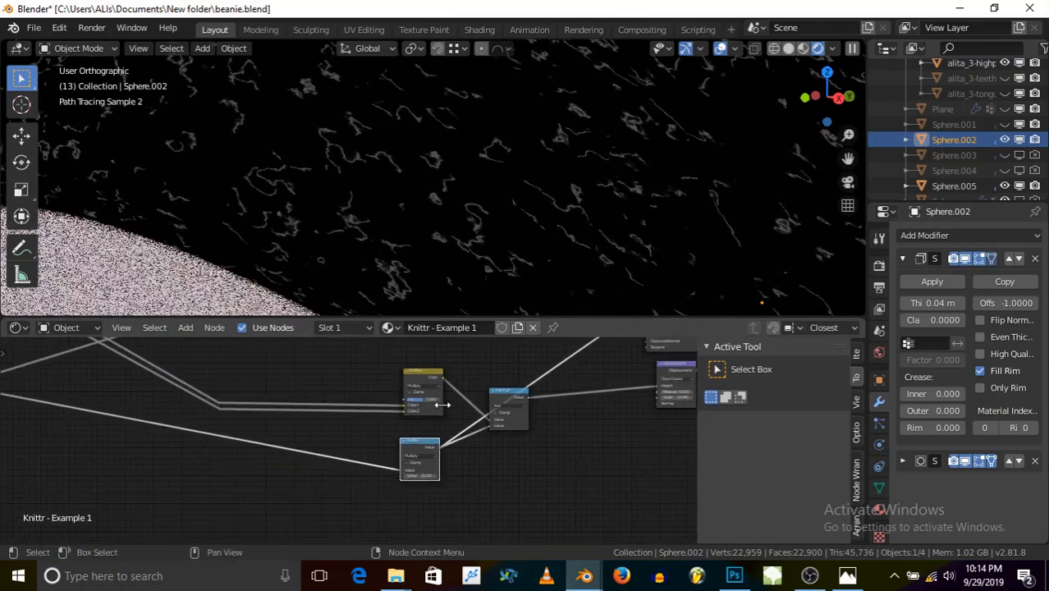
left_click(484, 416, "ctrl+shift")
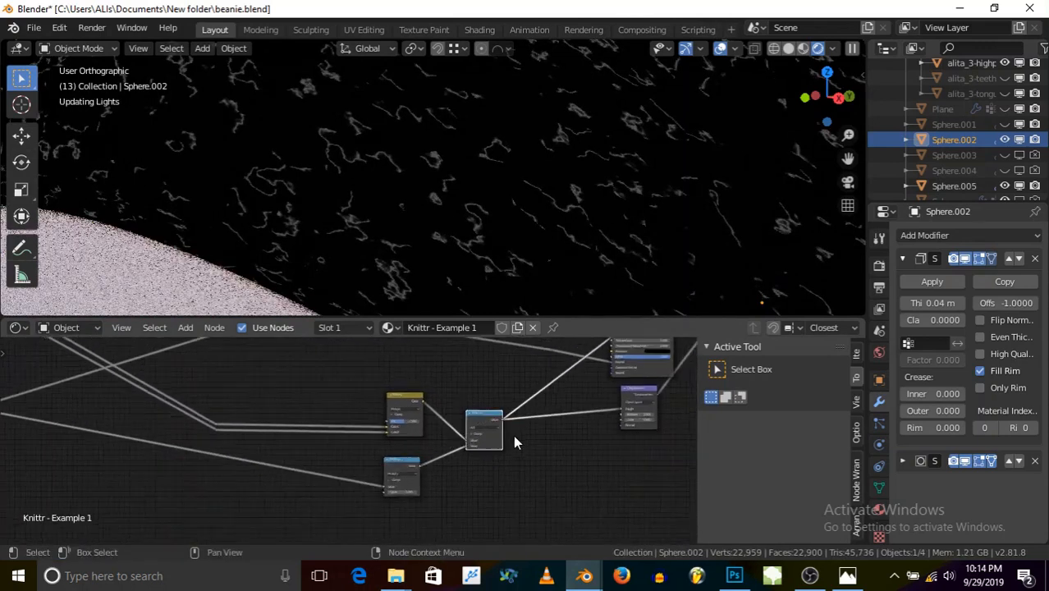
- Add a Mix colour node fed by the Add Fluff output and place it just before the Compose Color frame
scroll(511, 434, "down", 6)
scroll(493, 471, "up", 3)
scroll(406, 381, "up", 1)
scroll(249, 389, "up", 1)
left_click_drag(237, 380, 544, 534)
scroll(512, 515, "up", 4)
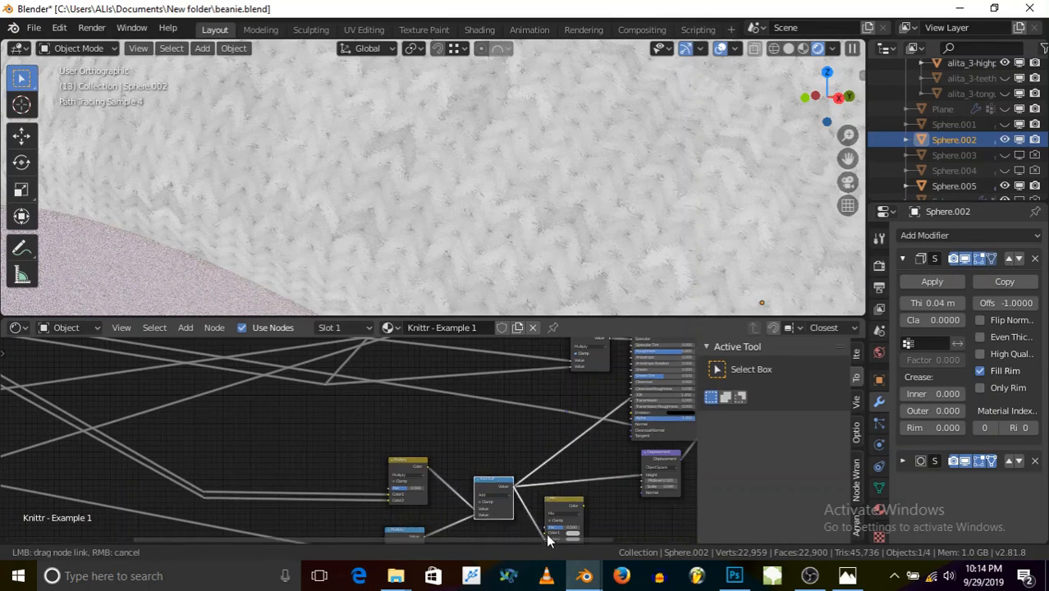
scroll(504, 488, "down", 2)
scroll(457, 480, "up", 2)
left_click_drag(568, 529, 413, 356)
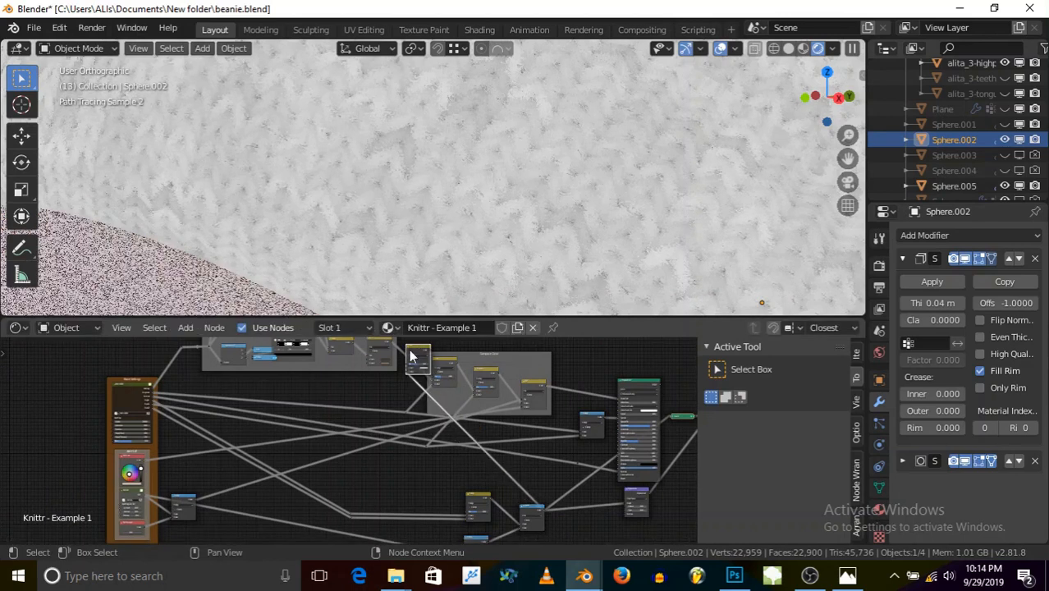
- Link the stripe pattern's Mix colour into Color1 of the new Mix node, keeping Add Fluff in Color2, and preview that node
scroll(414, 361, "up", 3)
scroll(425, 415, "up", 2)
left_click_drag(426, 414, 391, 455)
scroll(370, 395, "up", 2)
left_click(442, 412, "ctrl+shift")
scroll(414, 434, "up", 3)
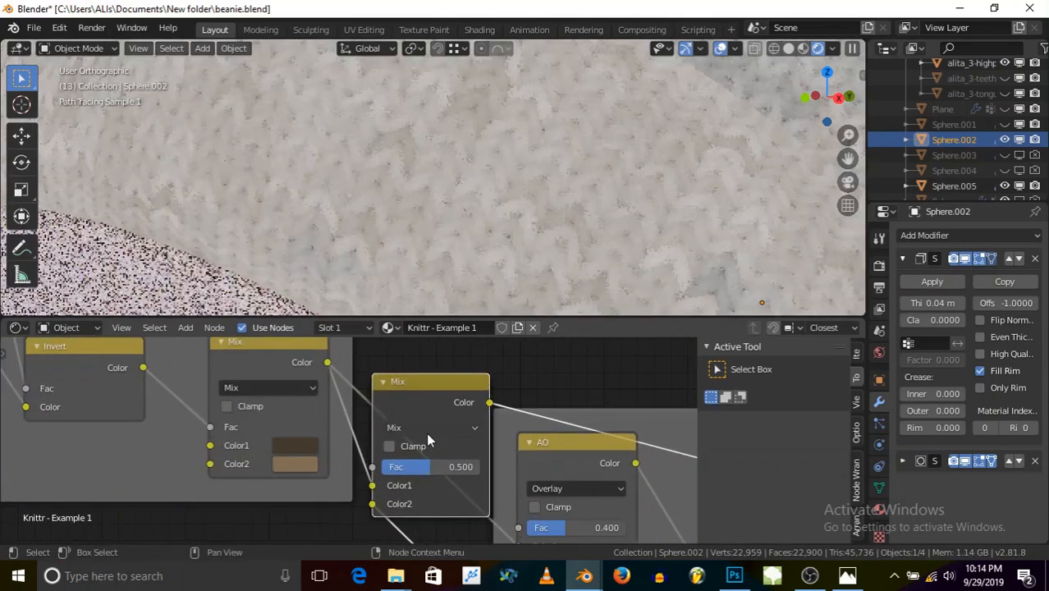
- Set the new Mix node's blend mode to Multiply and its factor to 1.000
left_click_drag(422, 467, 352, 449)
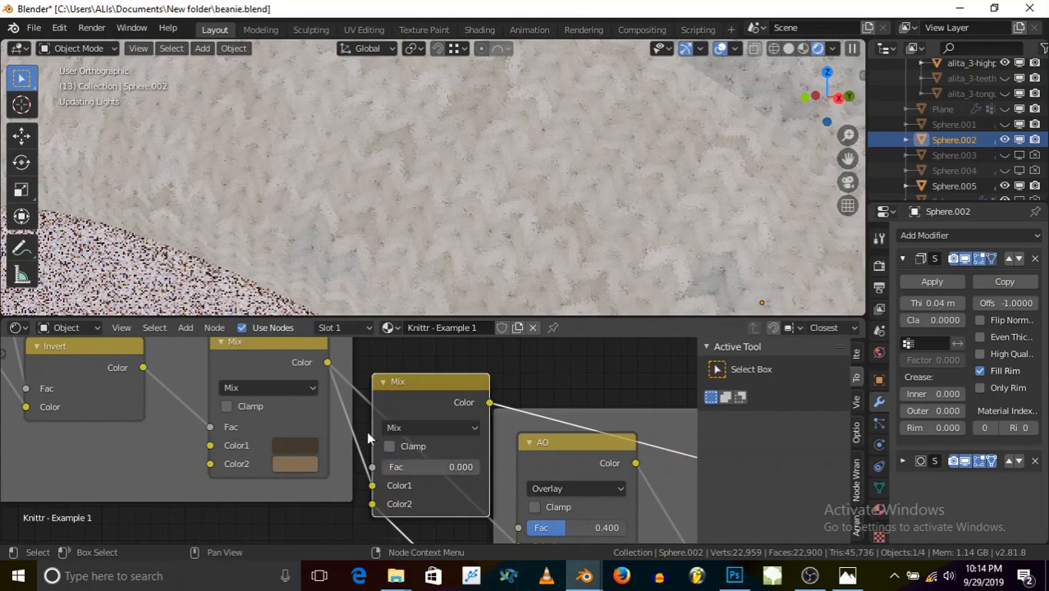
left_click(403, 425)
left_click(413, 357)
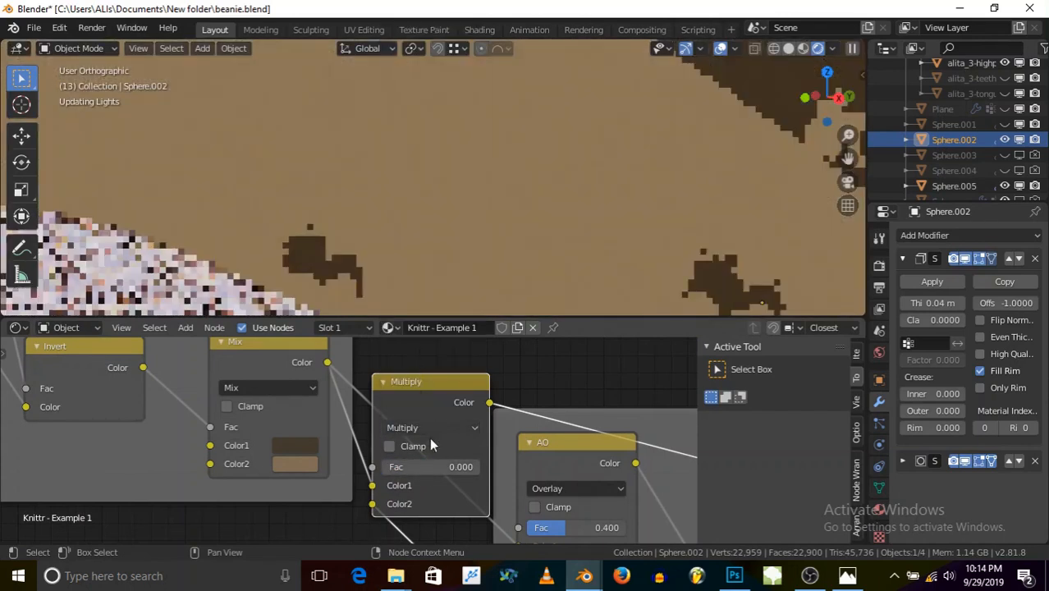
left_click_drag(402, 467, 421, 467)
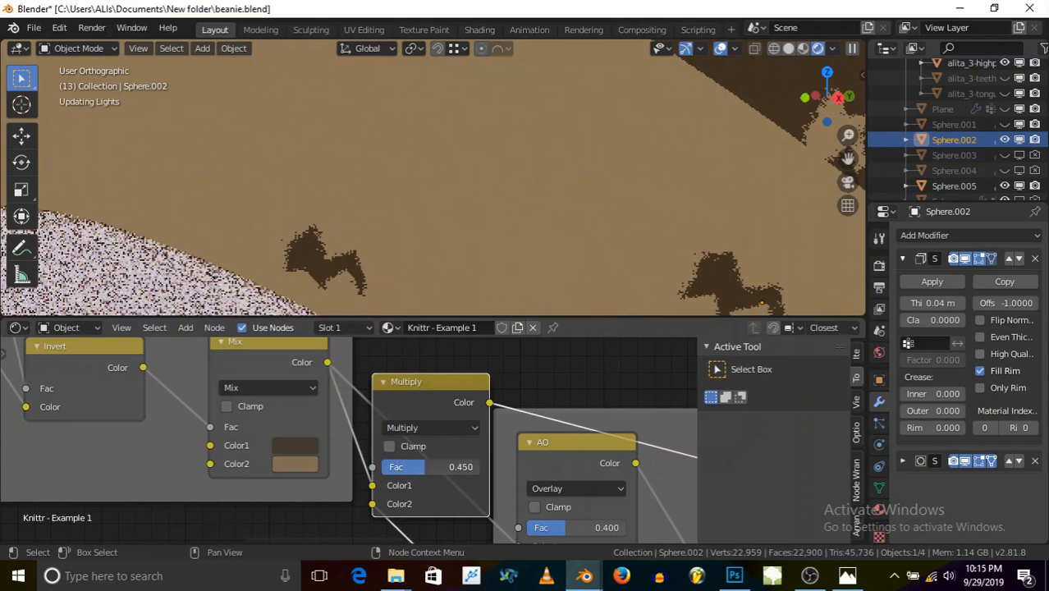
left_click_drag(424, 467, 382, 467)
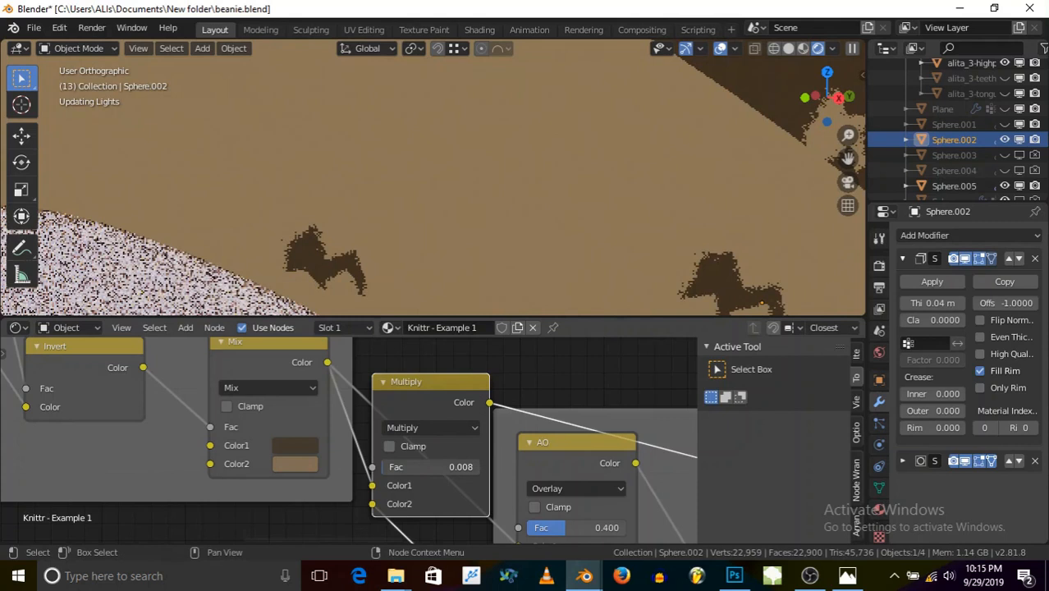
left_click_drag(382, 467, 401, 467)
left_click_drag(412, 467, 480, 466)
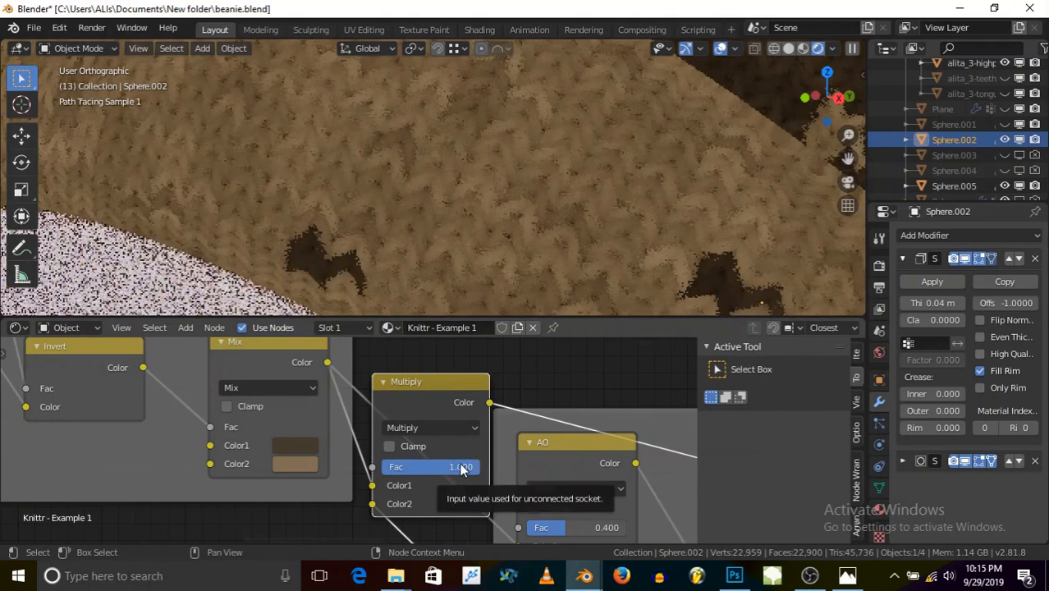
- Check the multiplied pattern across the whole beanie, then preview the last mix node of the Compose Color frame
scroll(422, 213, "down", 2)
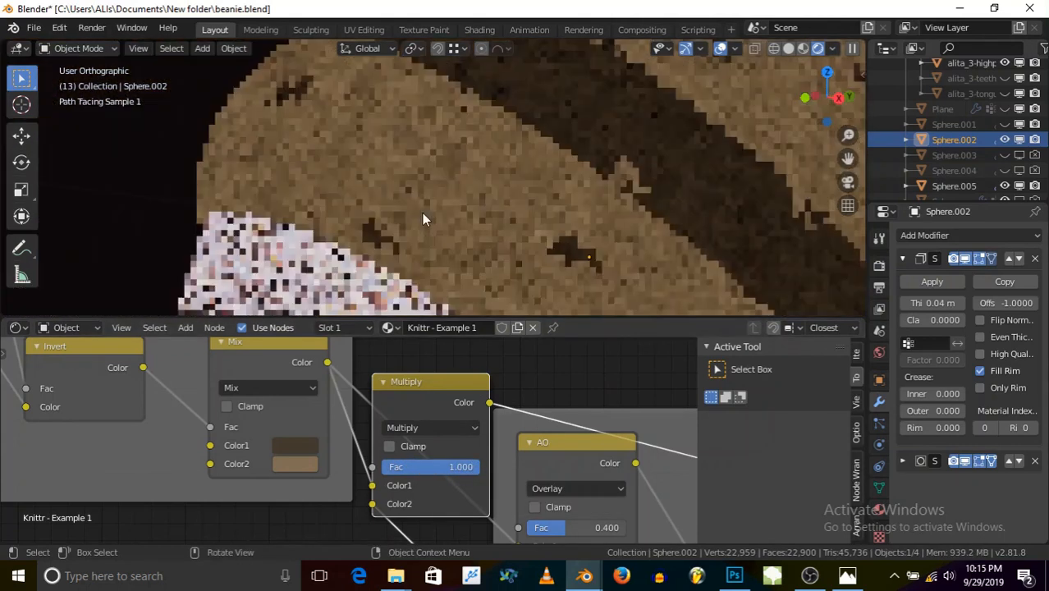
scroll(450, 150, "down", 4)
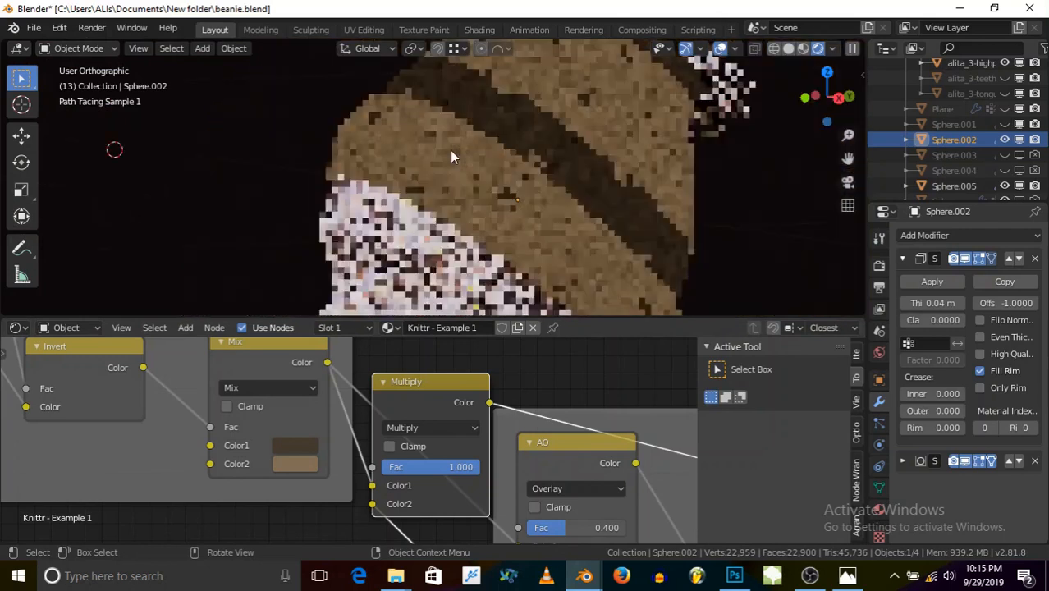
scroll(539, 94, "up", 1)
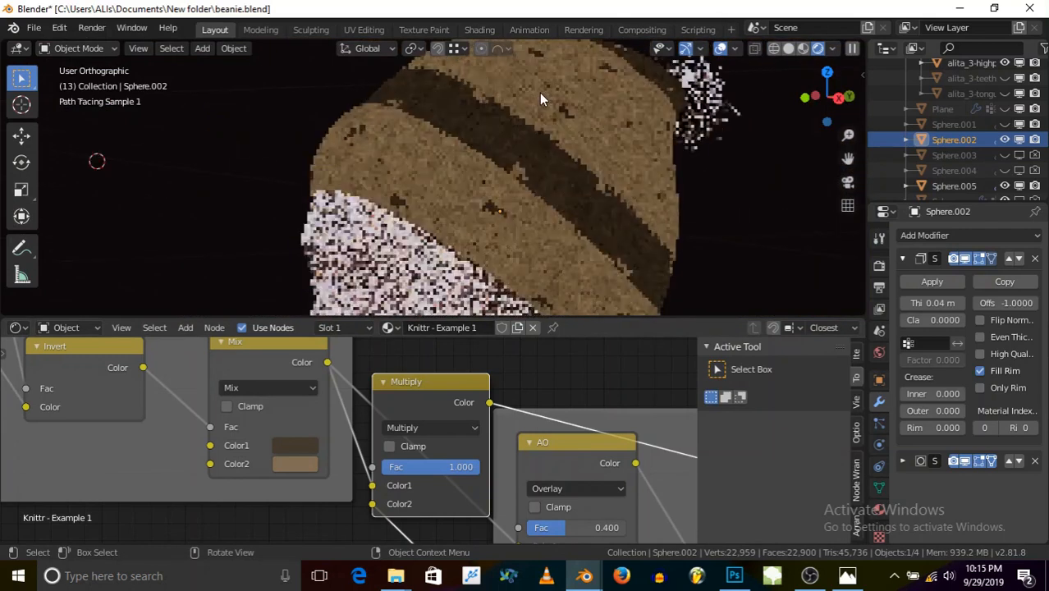
scroll(408, 427, "down", 4)
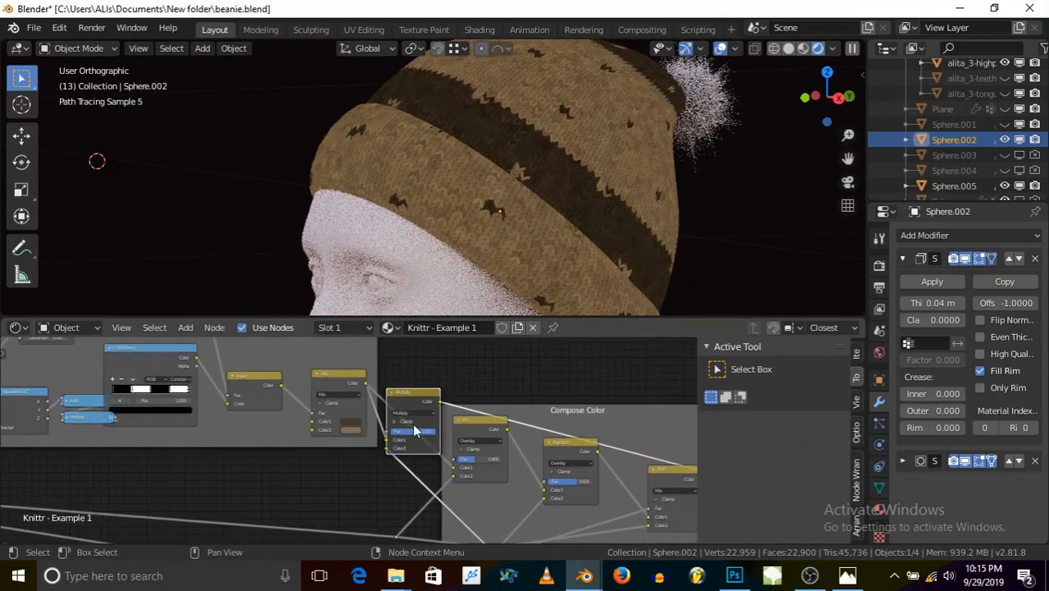
middle_click_drag(485, 460, 461, 453)
scroll(449, 429, "down", 5)
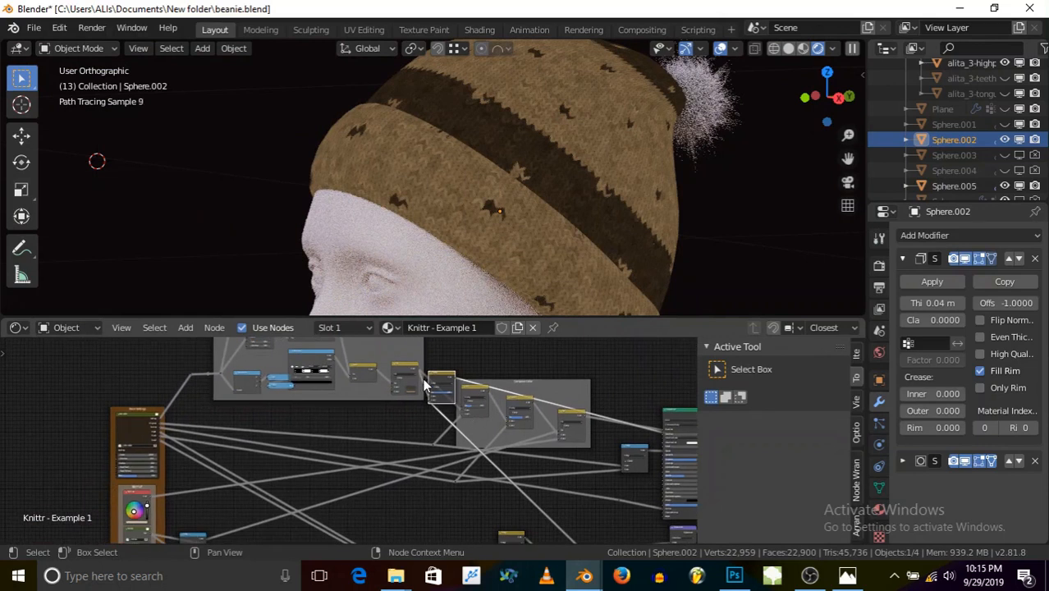
scroll(425, 384, "up", 5)
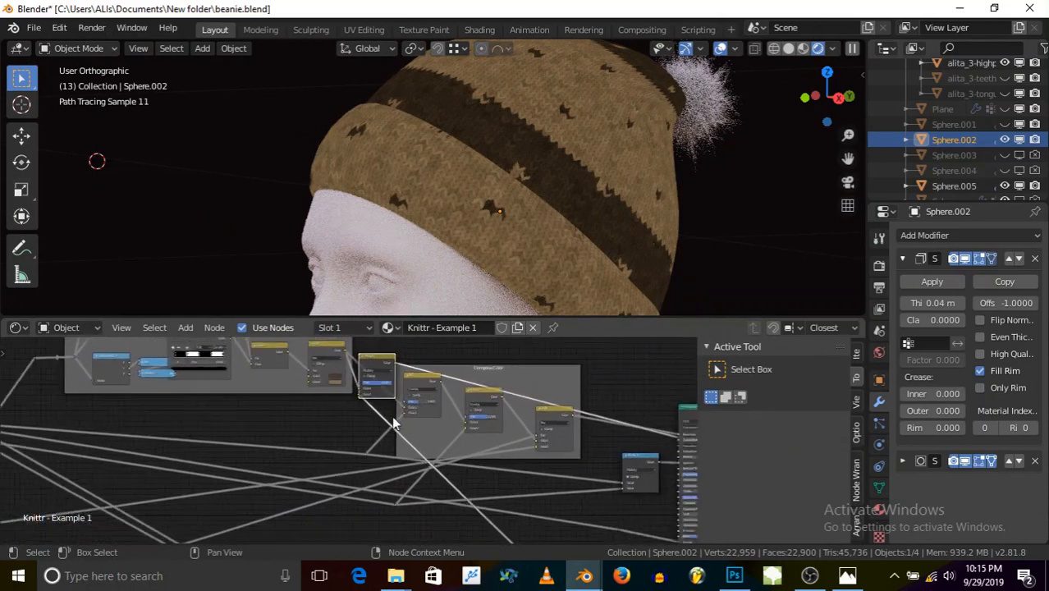
scroll(393, 415, "up", 4)
key("ctrl+shift")
left_click(403, 402, "ctrl+shift")
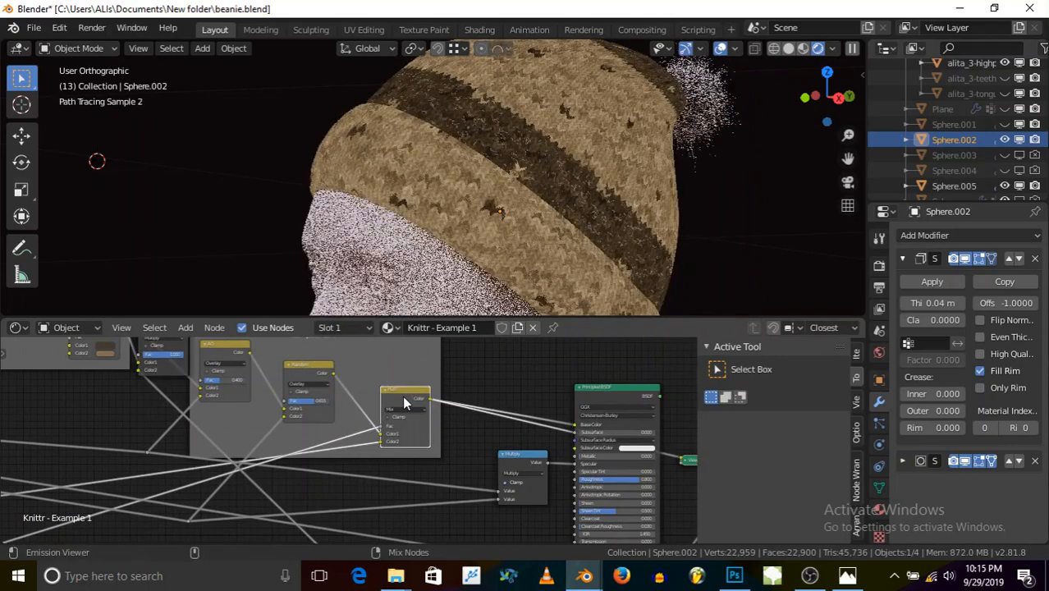
scroll(326, 439, "down", 3)
scroll(224, 367, "up", 3)
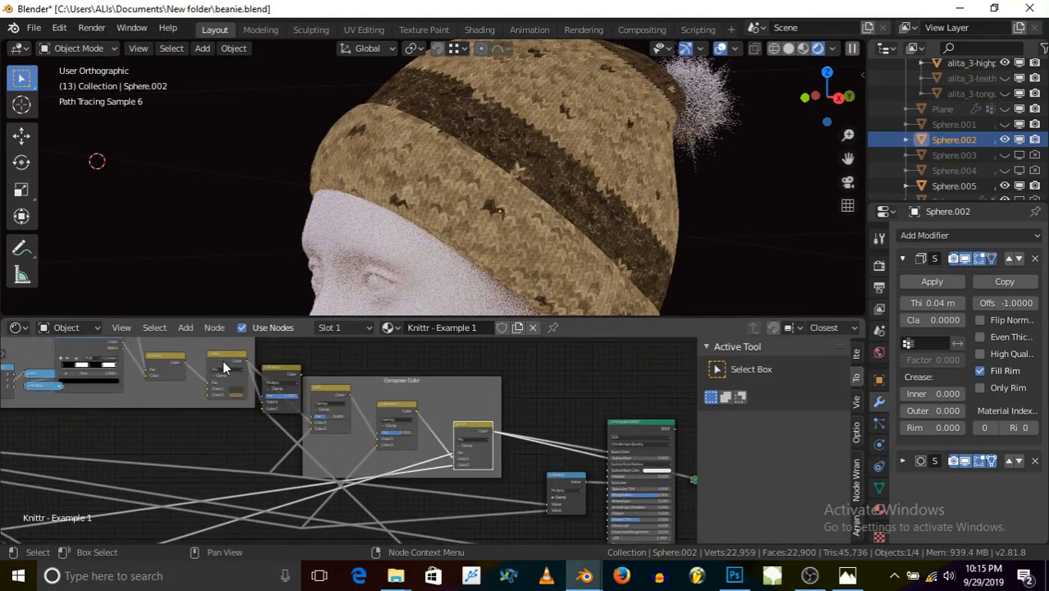
- Mute the new Multiply node and compare the previews of the stripe pattern's Mix node and the last Compose Color node
left_click(285, 377)
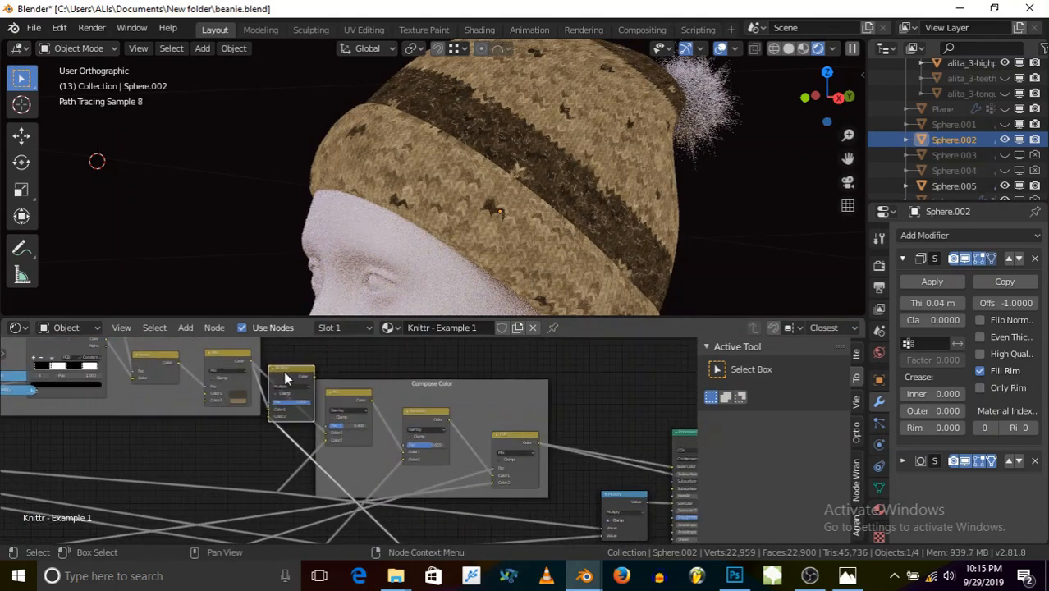
key("m")
left_click(516, 442)
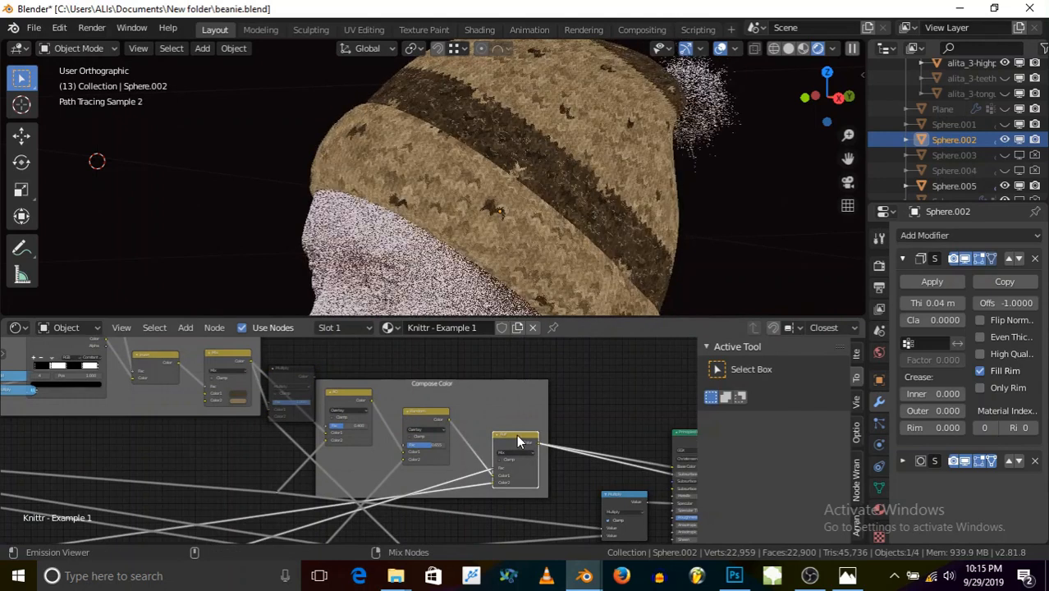
scroll(252, 405, "up", 1)
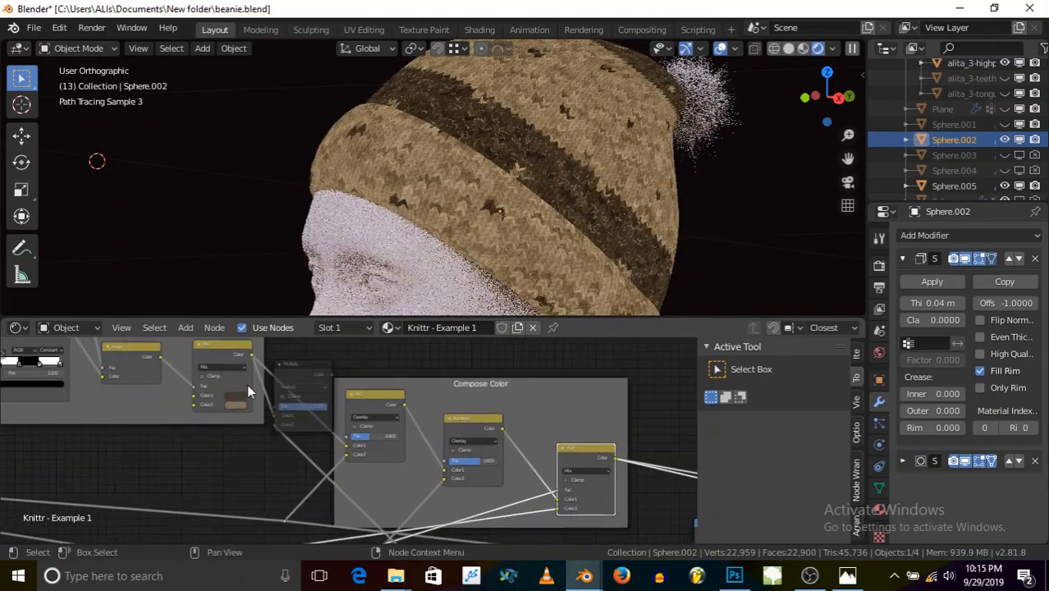
left_click(217, 355, "ctrl+shift")
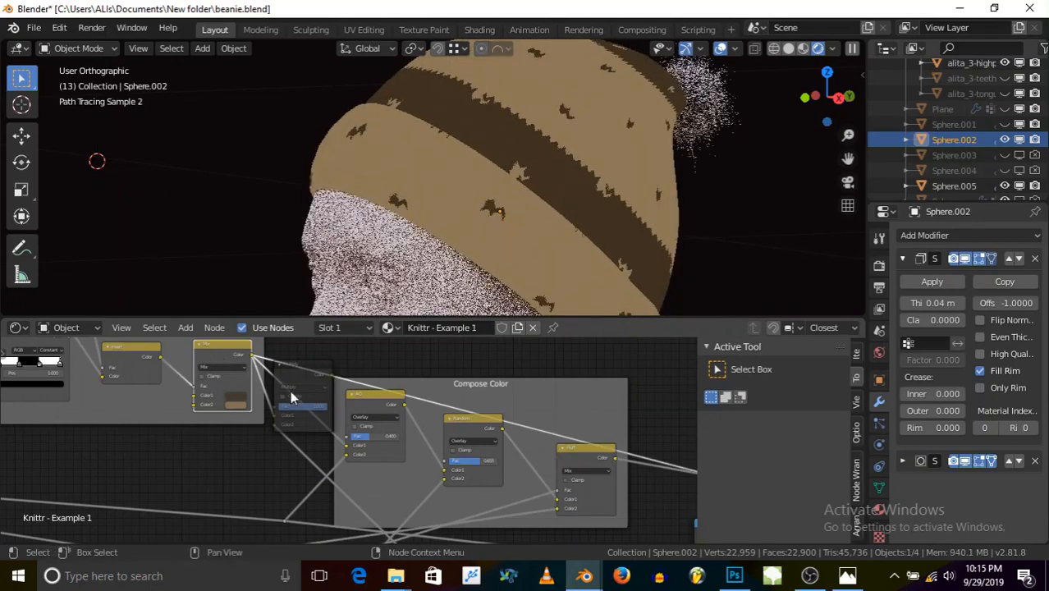
left_click(595, 449, "ctrl+shift")
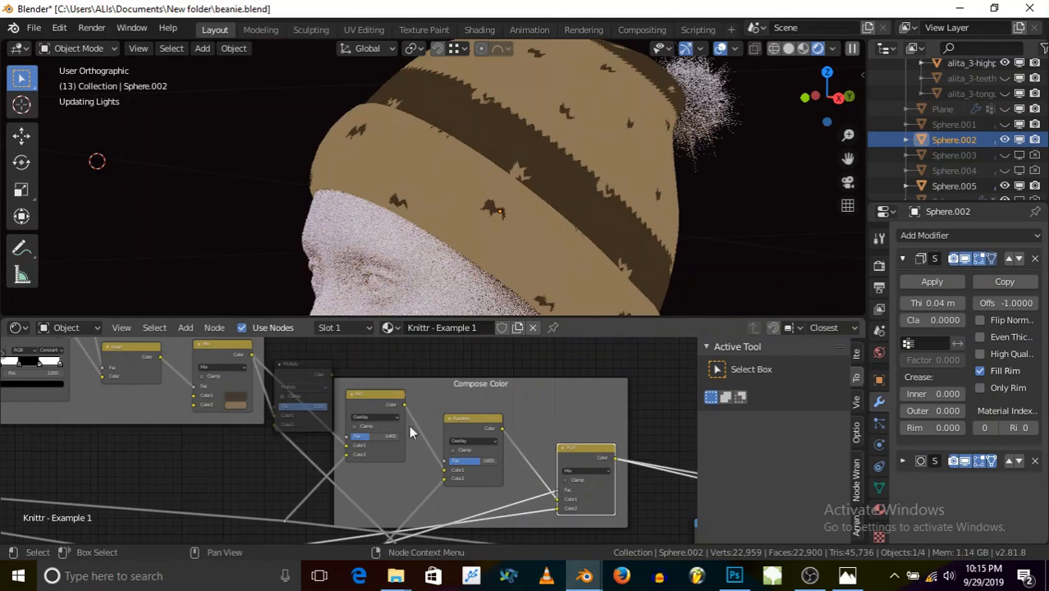
- Insert the new Multiply node between the pattern's Mix node and Color1 of the AO node, and leave it unmuted
mouse_move(315, 363)
left_mouse_down()
mouse_move(278, 402)
mouse_move(287, 373)
mouse_move(283, 399)
mouse_move(340, 382)
mouse_move(271, 405)
mouse_move(348, 449)
left_mouse_up()
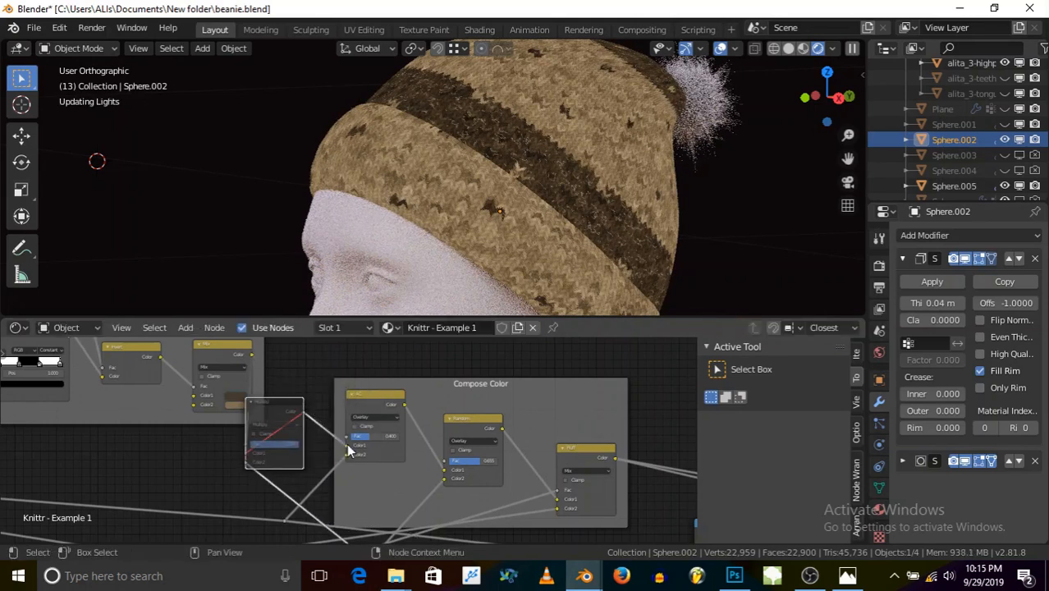
left_click_drag(264, 402, 291, 387)
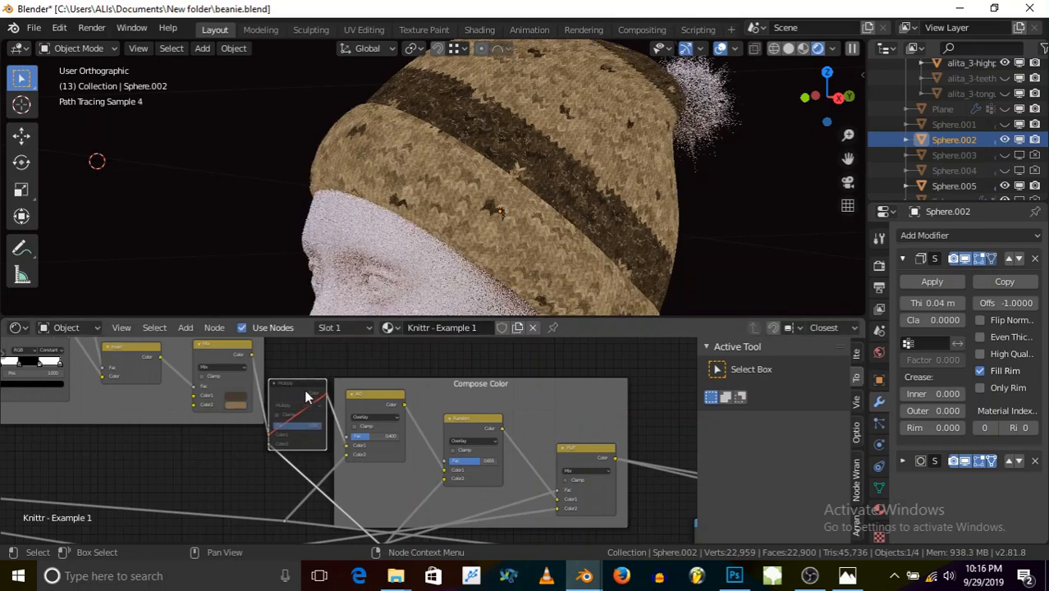
key("m")
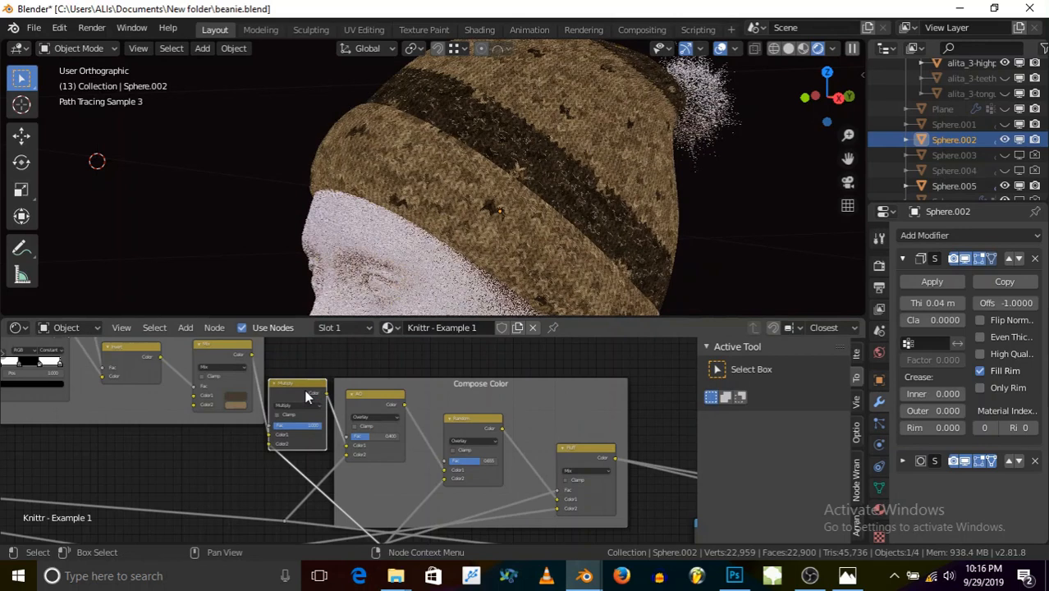
- Review the beanie's darker colouring and the node chain from the Knittr settings to the material output
scroll(350, 105, "down", 2)
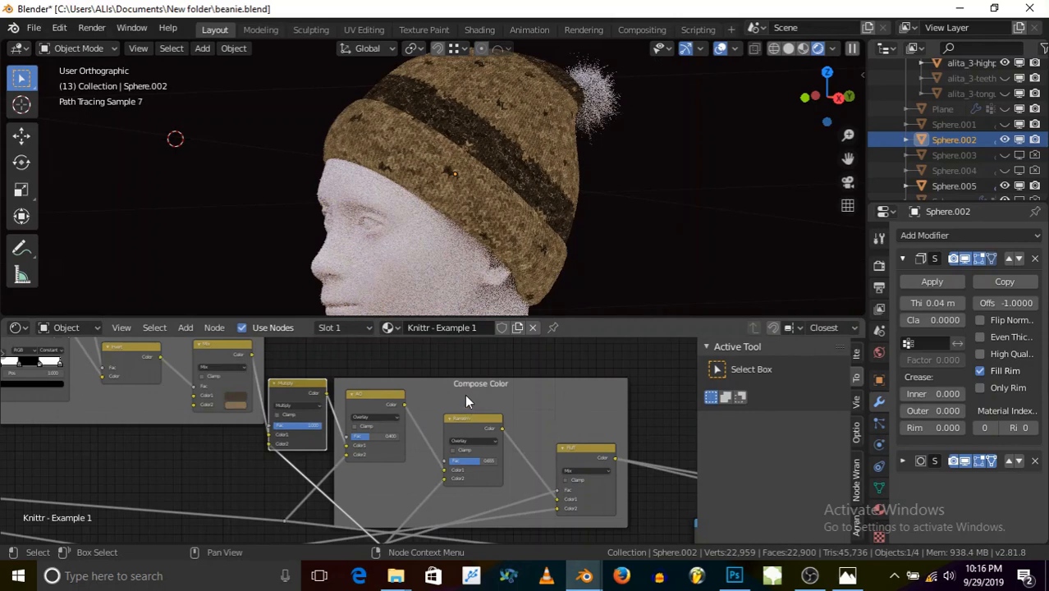
scroll(459, 394, "down", 5)
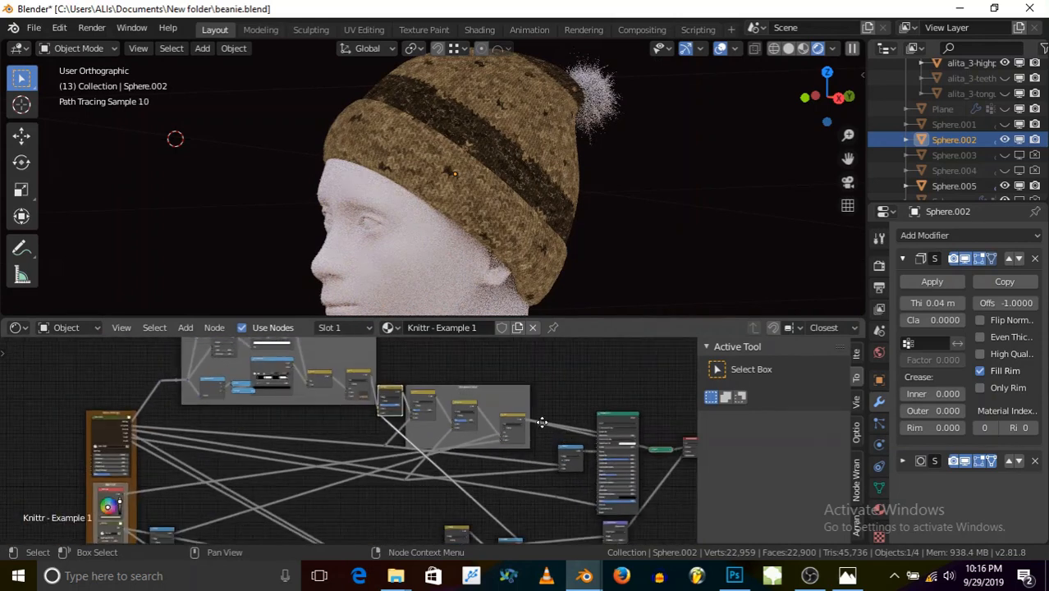
scroll(460, 443, "up", 2)
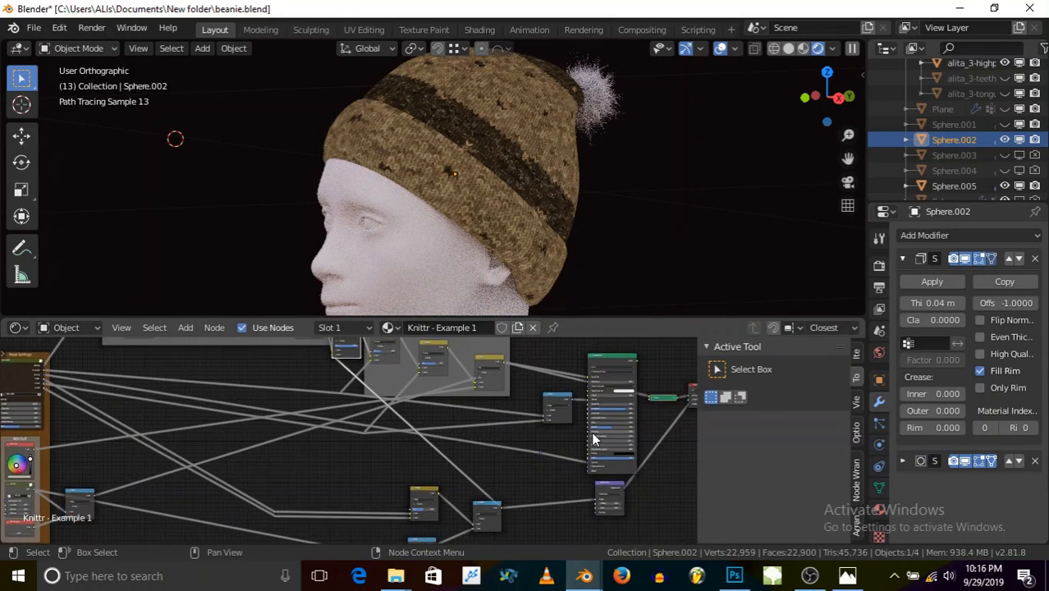
scroll(544, 429, "down", 4)
middle_click_drag(583, 398, 522, 416)
middle_click_drag(273, 380, 309, 406)
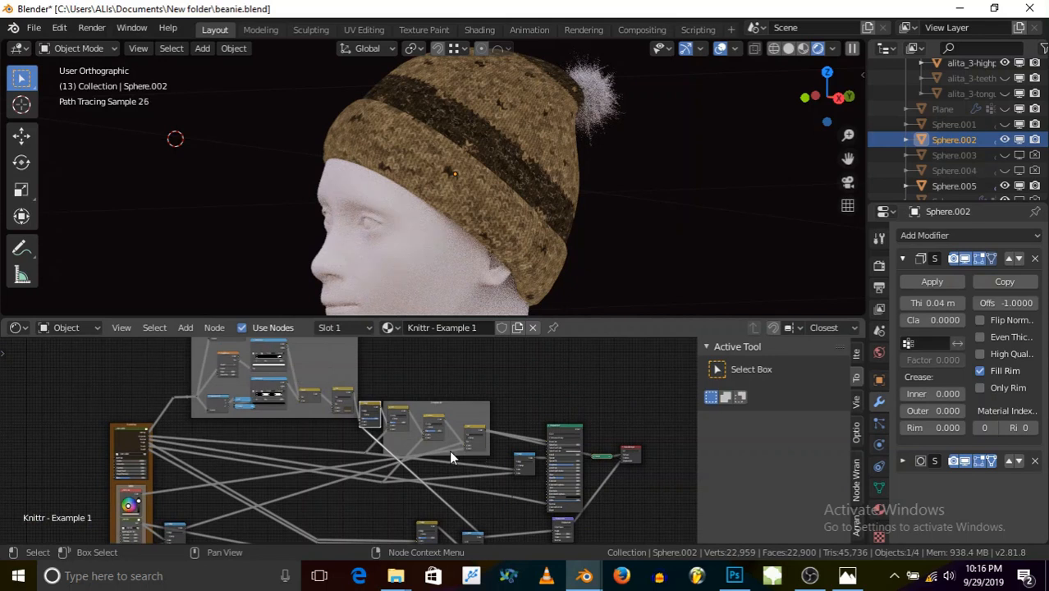
- Inspect the knit pattern and fluff fibres up close near the pompom and across the whole beanie
scroll(564, 171, "up", 8)
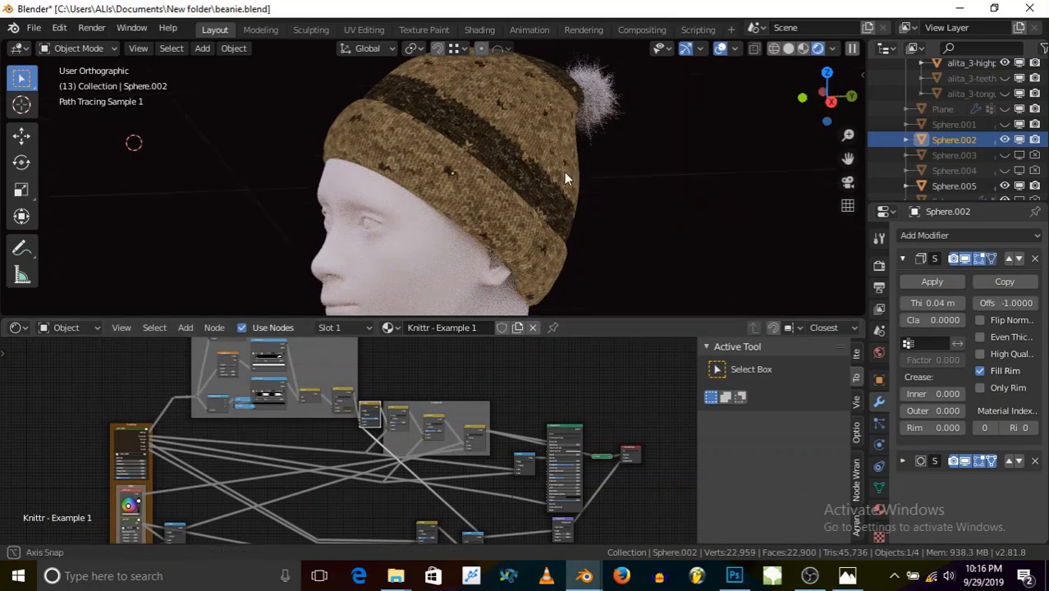
scroll(577, 78, "up", 3)
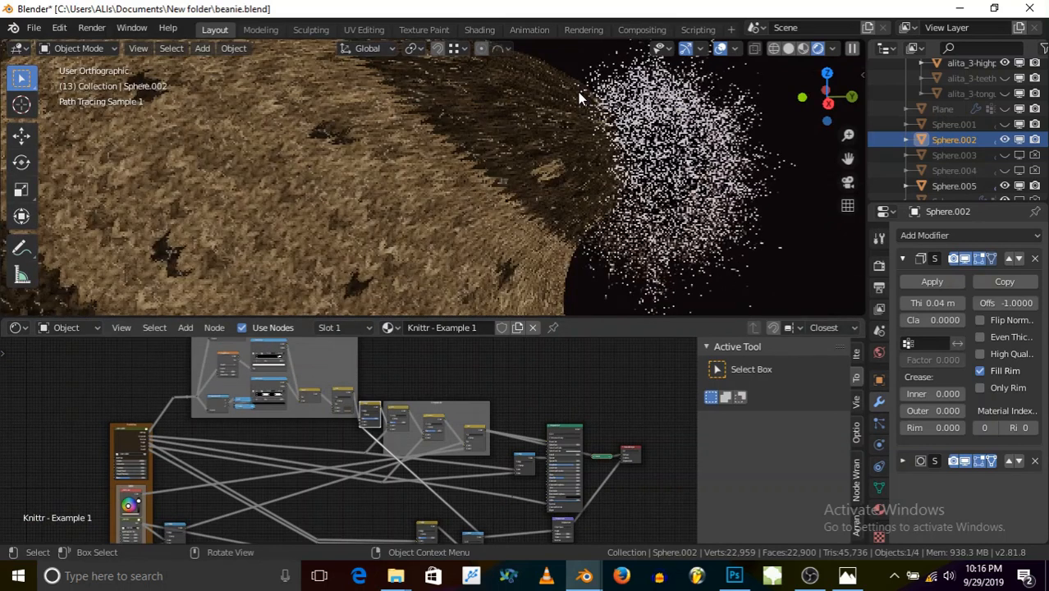
scroll(577, 93, "up", 3)
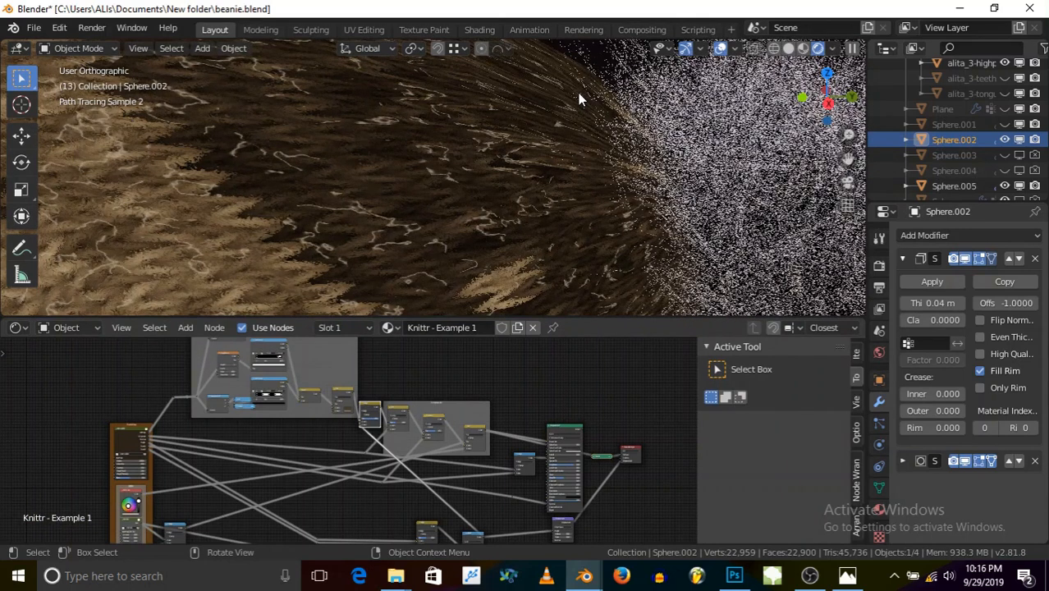
scroll(578, 98, "down", 4)
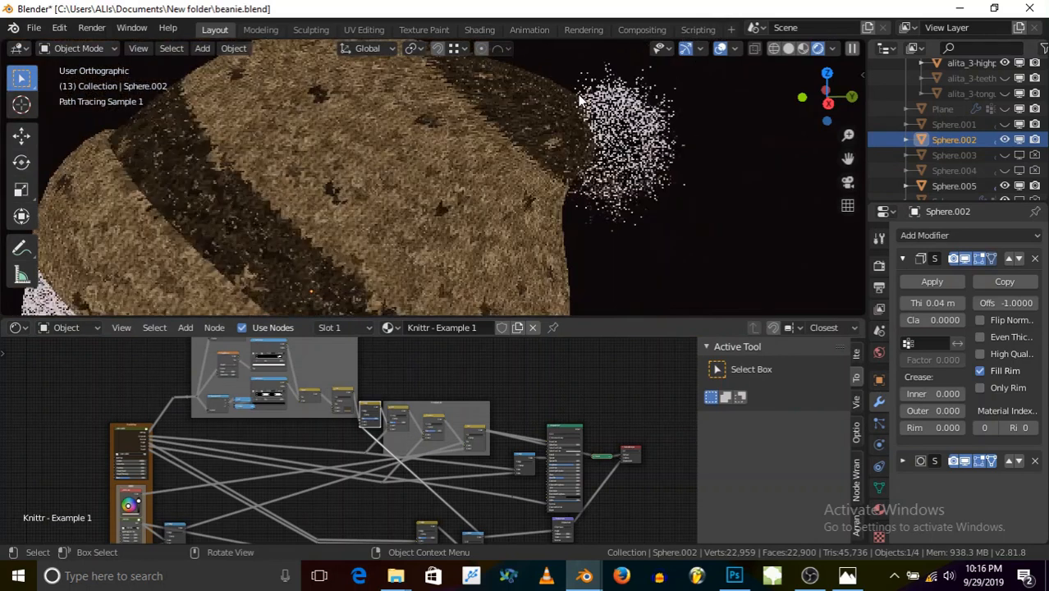
scroll(578, 99, "down", 2)
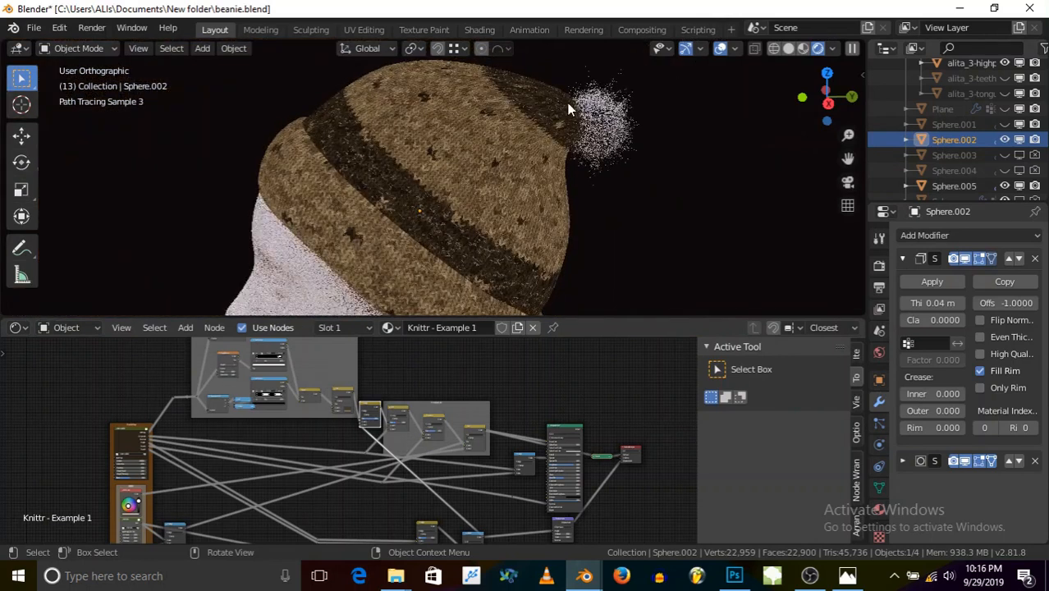
scroll(566, 103, "up", 5)
scroll(566, 103, "up", 2)
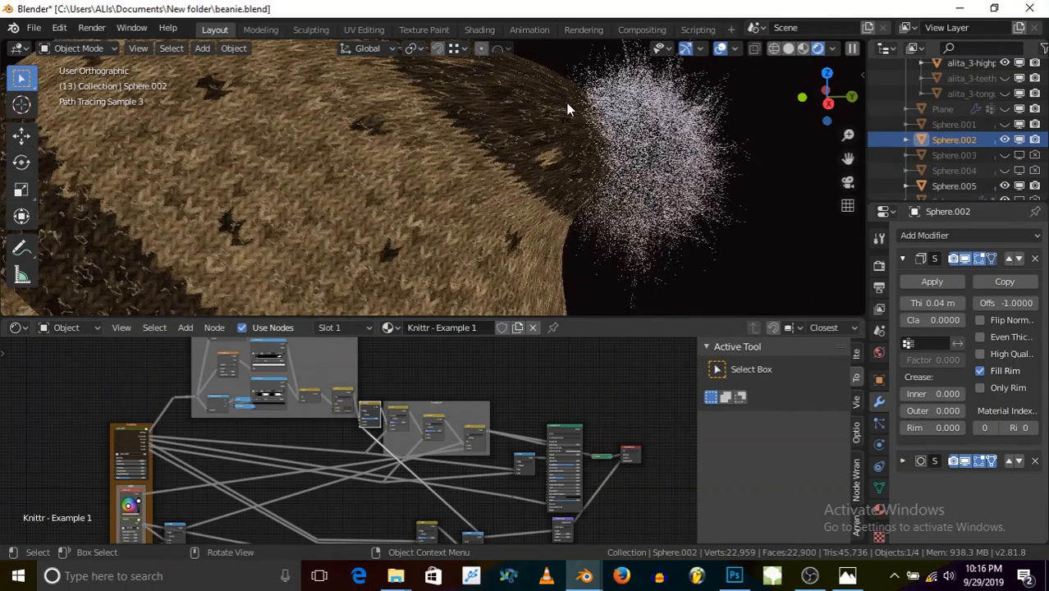
scroll(566, 103, "down", 5)
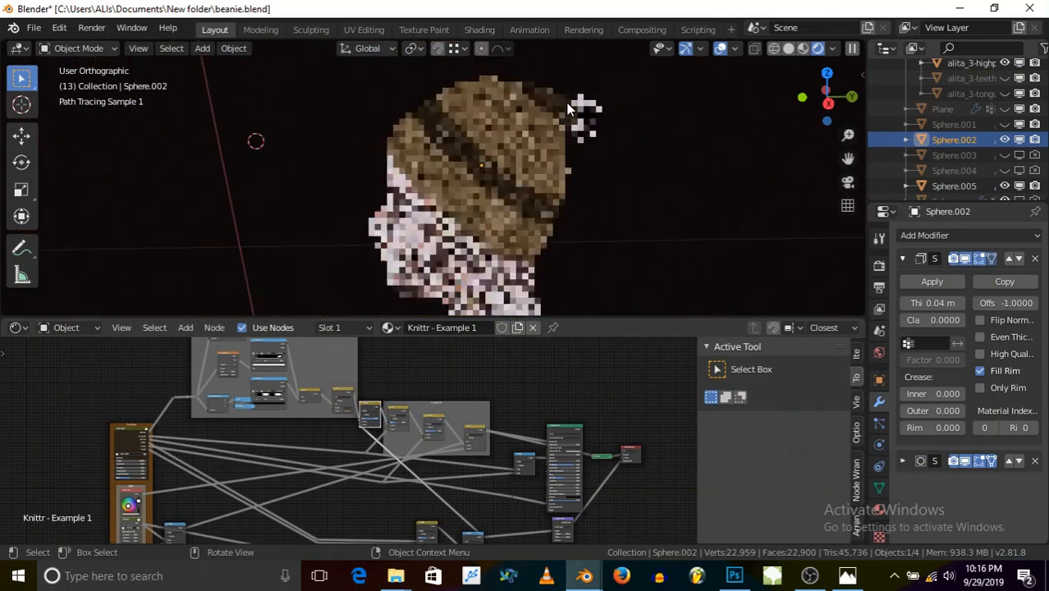
- Examine the beanie's knit pattern, stripe and folded brim from several angles in the rendered preview
scroll(492, 204, "up", 6)
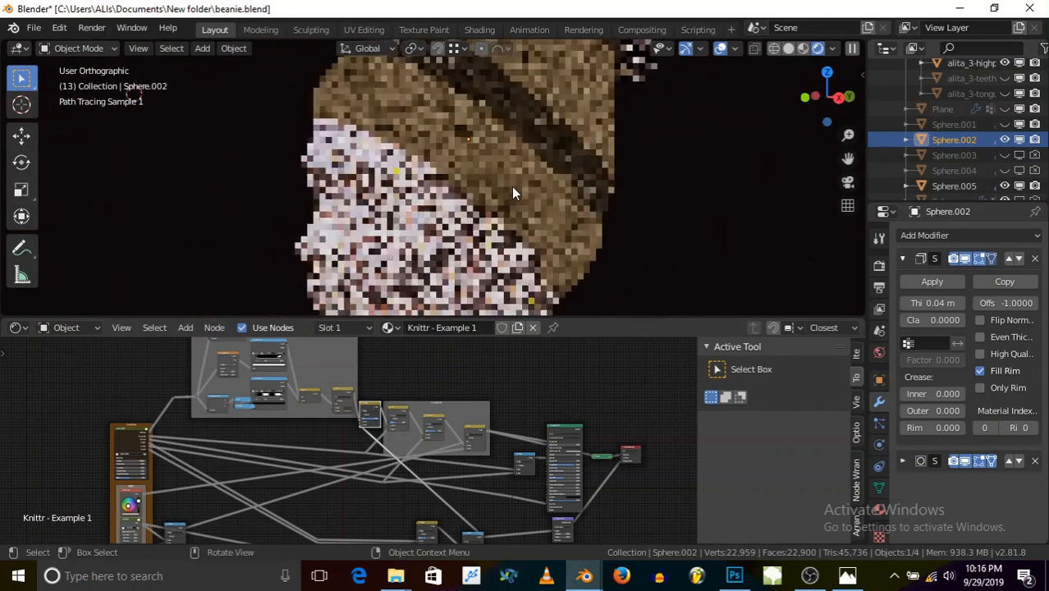
scroll(504, 176, "down", 2)
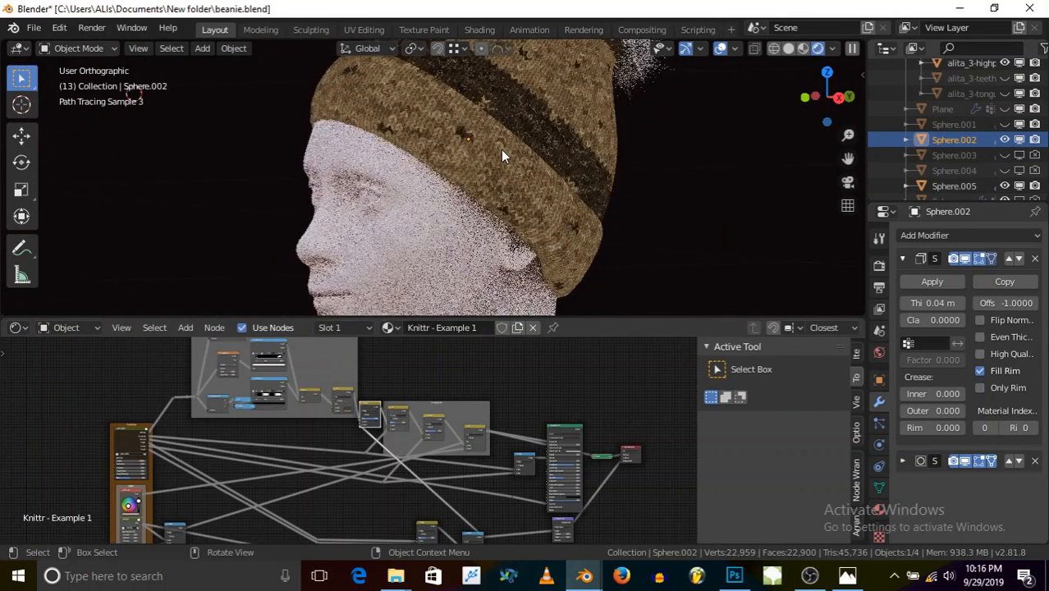
middle_click_drag(483, 172, 529, 169)
scroll(480, 117, "down", 3)
scroll(471, 100, "up", 3)
mouse_move(514, 216)
middle_mouse_down()
mouse_move(484, 213)
mouse_move(505, 214)
middle_mouse_up()
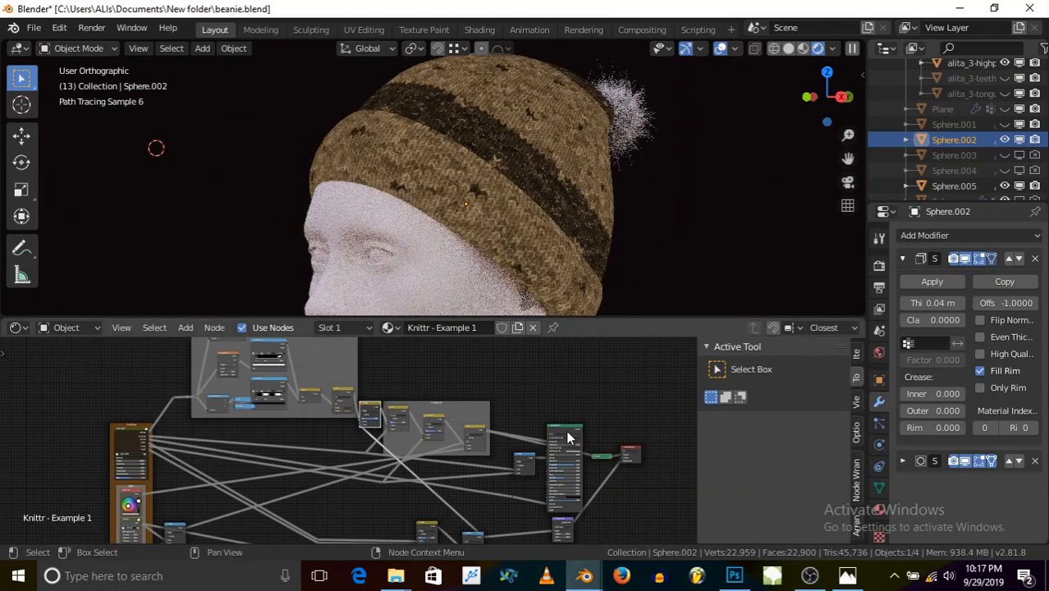
- Move the Material Output node farther from the Principled BSDF and place the viewer node above the shader
scroll(579, 422, "down", 1)
middle_click_drag(569, 420, 495, 405)
scroll(546, 442, "up", 7)
left_click_drag(551, 432, 621, 435)
left_click_drag(496, 439, 466, 368)
scroll(489, 398, "down", 1)
scroll(438, 411, "up", 3)
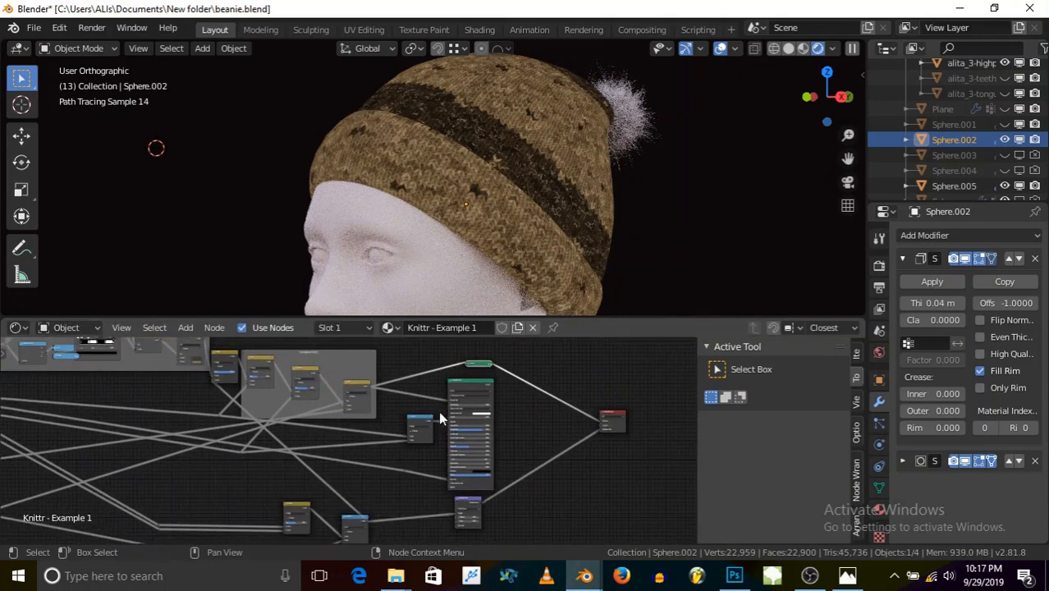
- Preview the Principled BSDF shader on the beanie through the Material Output's surface
middle_click_drag(484, 436, 509, 389)
scroll(510, 388, "down", 3)
middle_click_drag(474, 485, 491, 463)
middle_click_drag(564, 417, 475, 430)
scroll(569, 360, "up", 3)
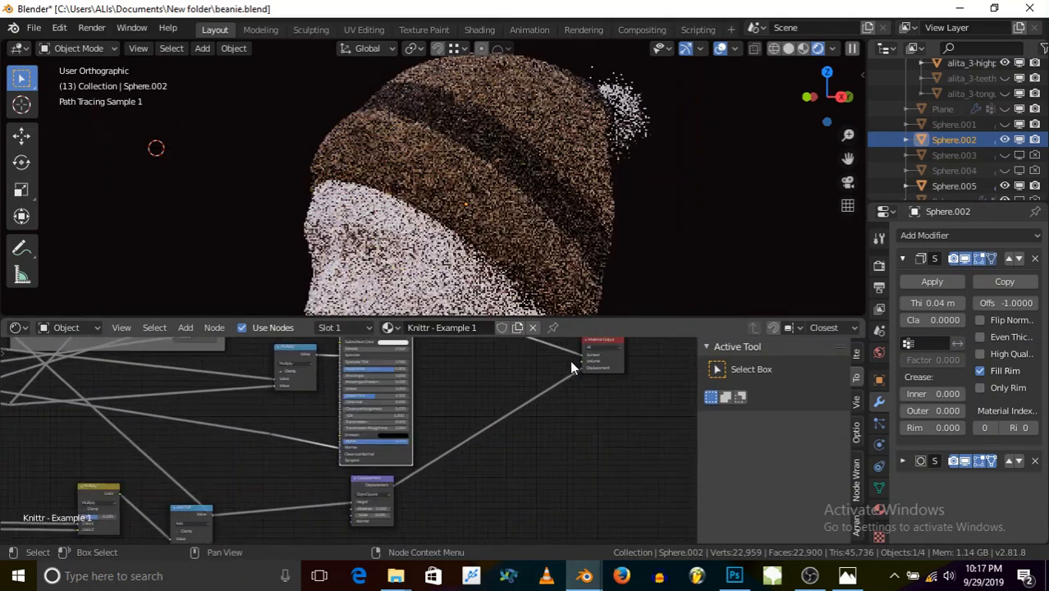
- Disconnect the Displacement node from the Material Output and delete it
left_click_drag(584, 370, 562, 420)
middle_click_drag(399, 431, 493, 396)
scroll(471, 407, "down", 2)
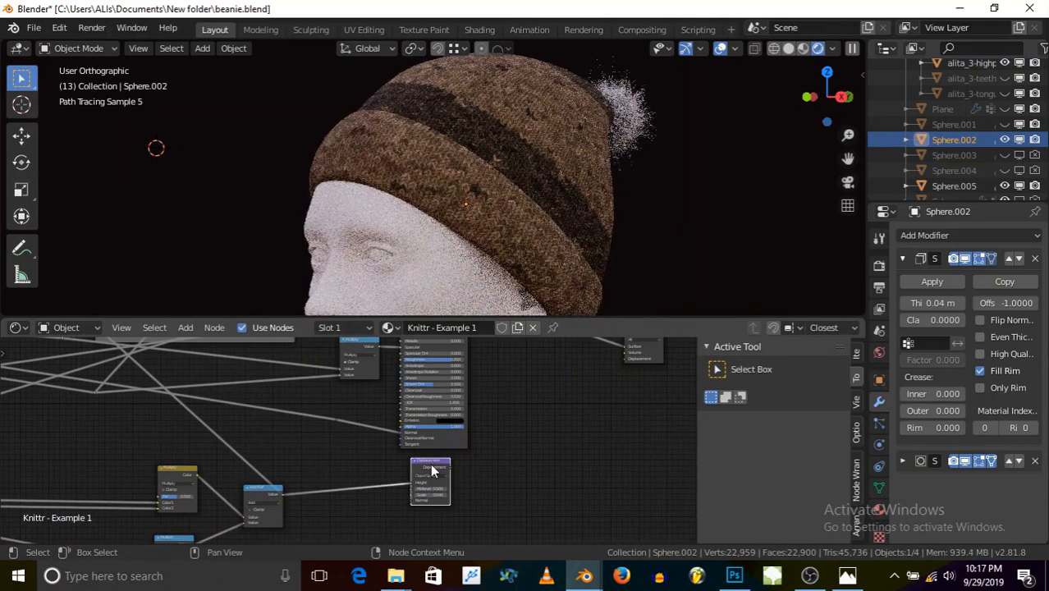
scroll(443, 465, "down", 3)
key("x")
middle_click_drag(422, 468, 475, 460)
scroll(368, 463, "up", 6)
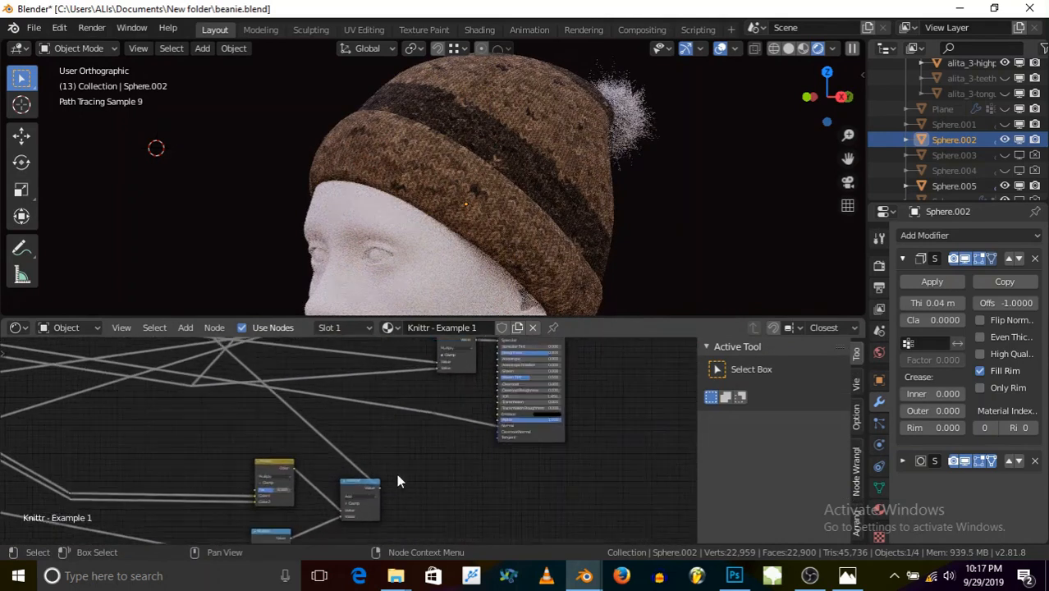
middle_click_drag(386, 480, 395, 446)
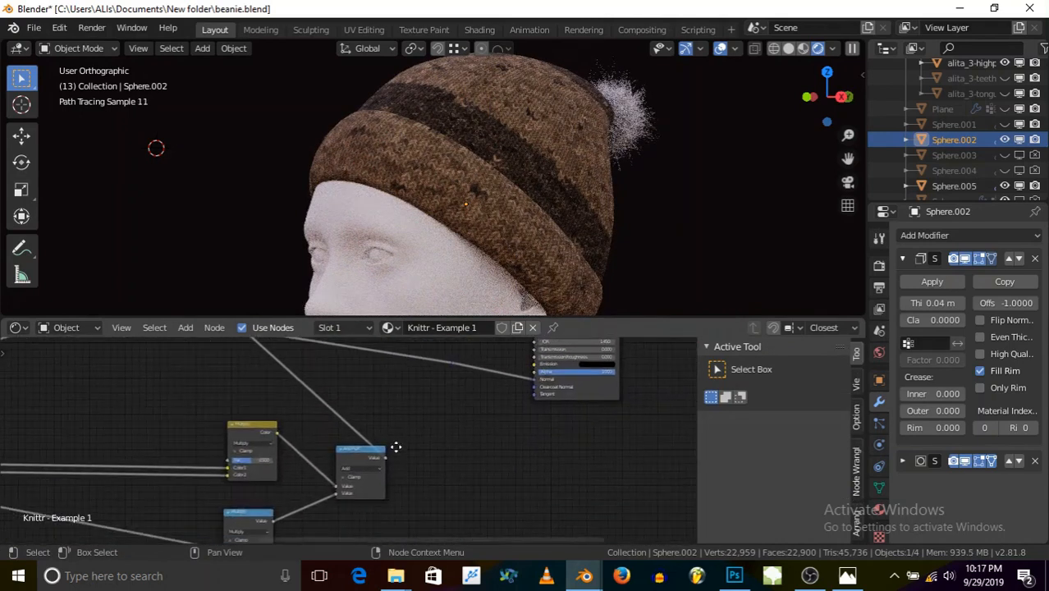
left_click(185, 328)
mouse_move(222, 460)
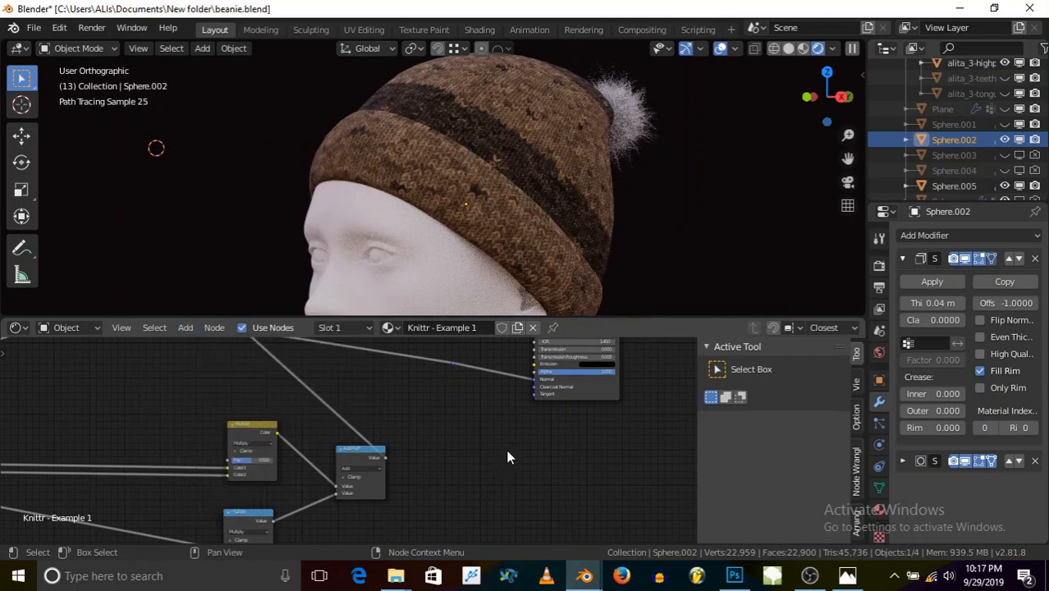
scroll(519, 441, "down", 2)
scroll(519, 441, "down", 2)
scroll(523, 407, "up", 3)
scroll(505, 415, "down", 3)
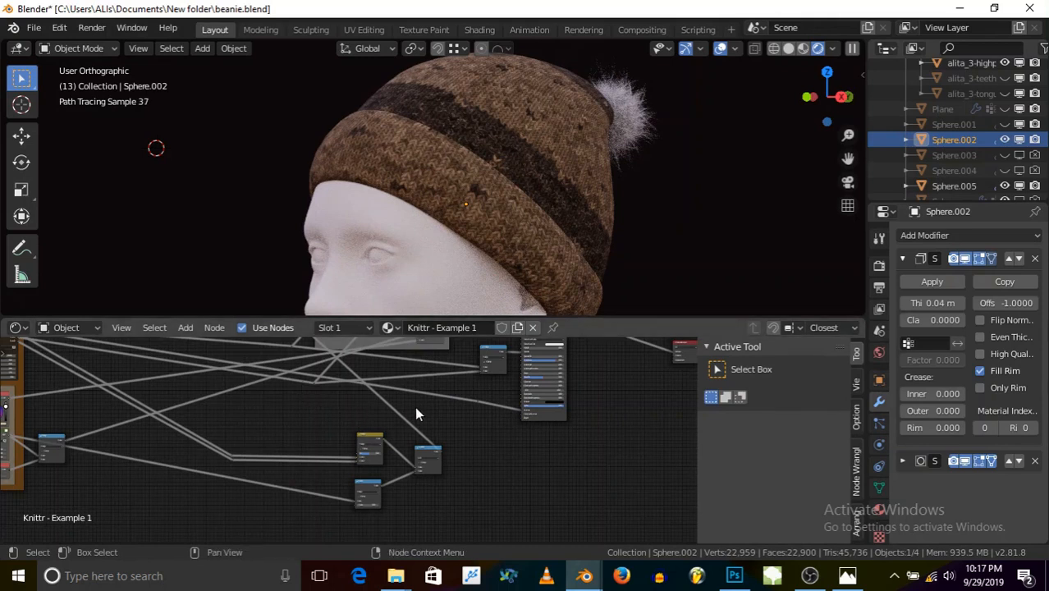
- Preview the reroute that feeds the Principled BSDF's Normal input and inspect the knit normals up close
scroll(464, 407, "up", 3)
scroll(406, 475, "up", 2)
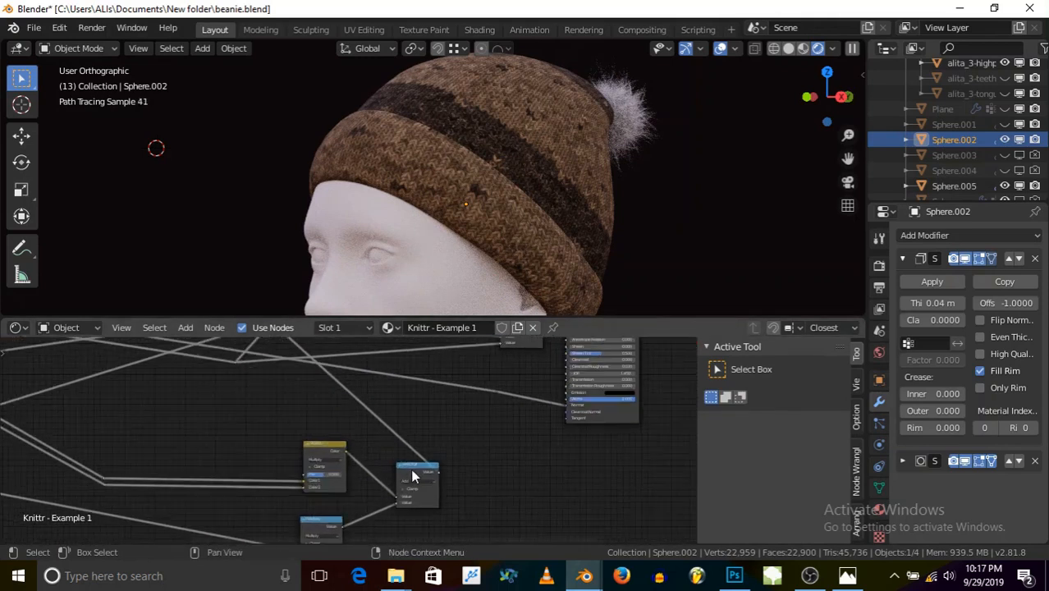
scroll(406, 474, "right", 3, "ctrl")
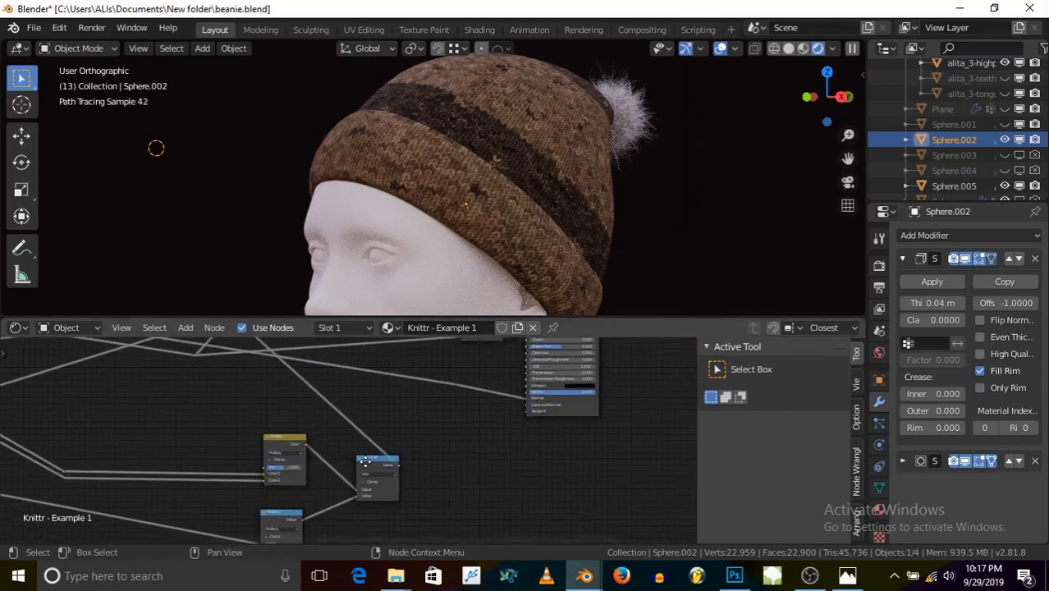
left_click(445, 382, "ctrl+shift")
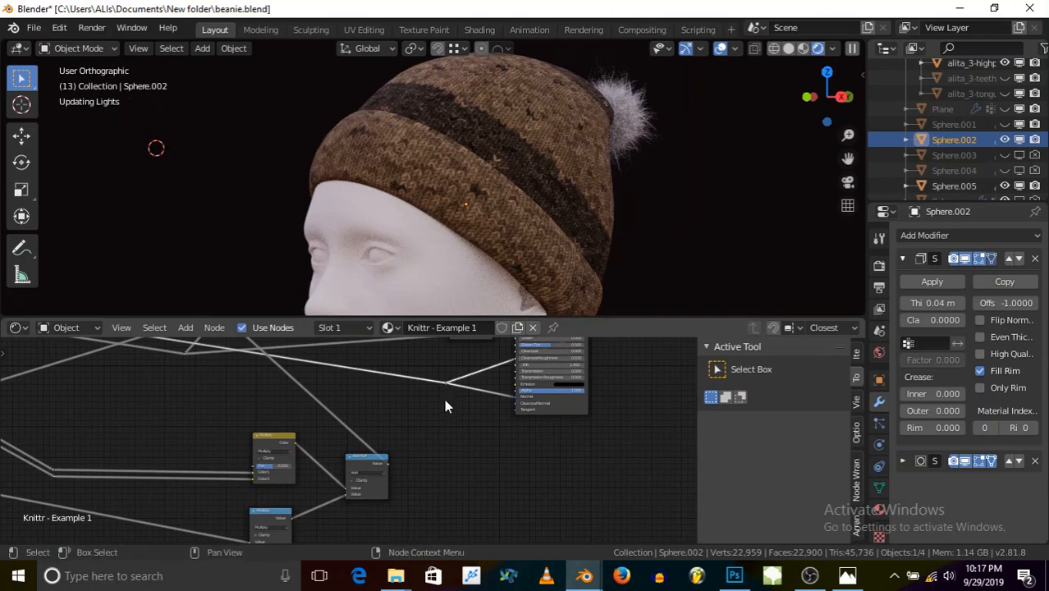
scroll(433, 138, "up", 6)
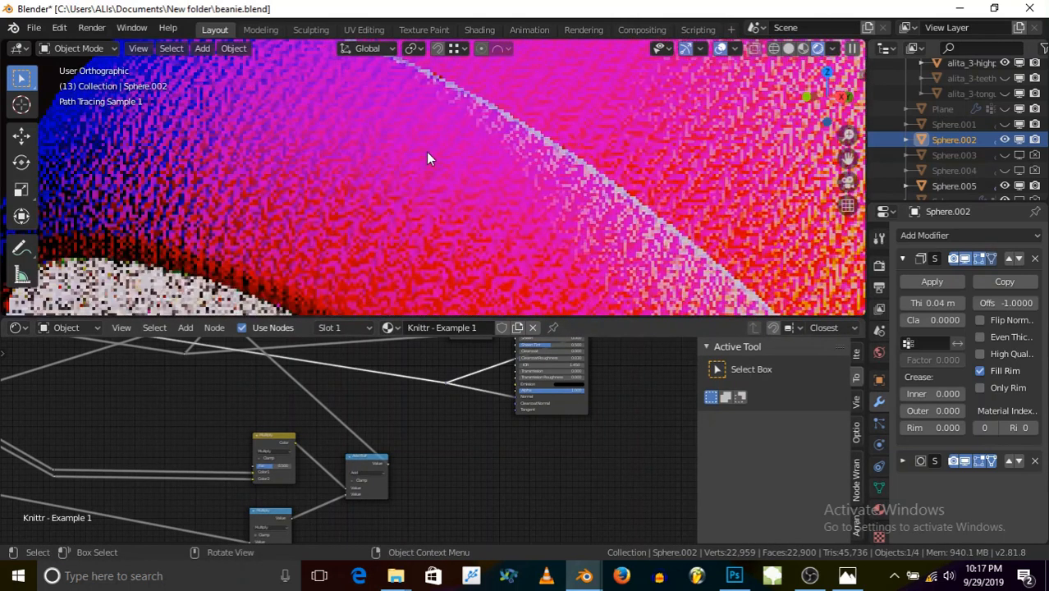
scroll(427, 163, "up", 1)
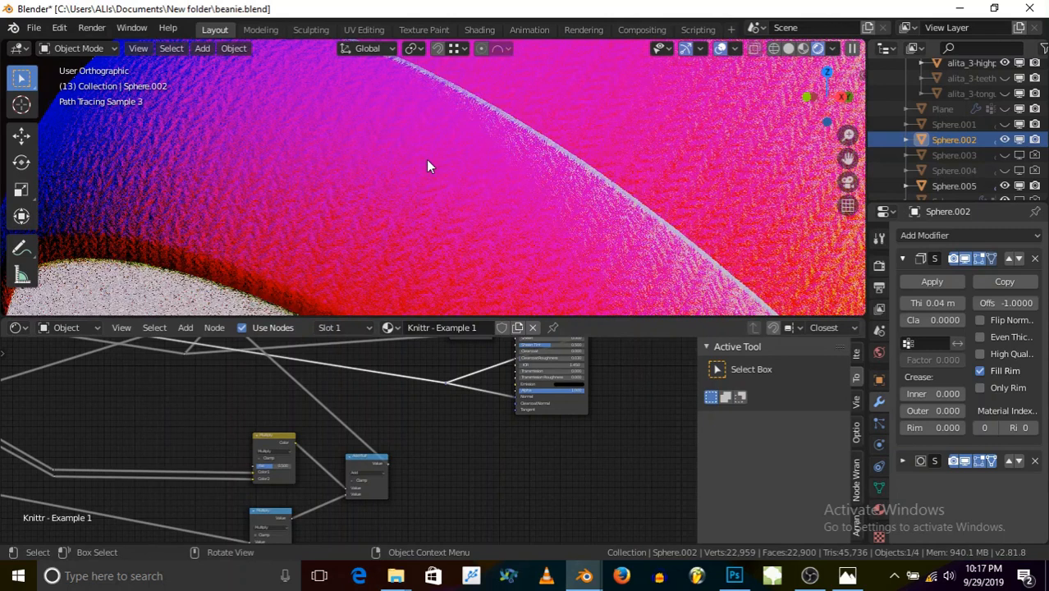
scroll(493, 398, "up", 2)
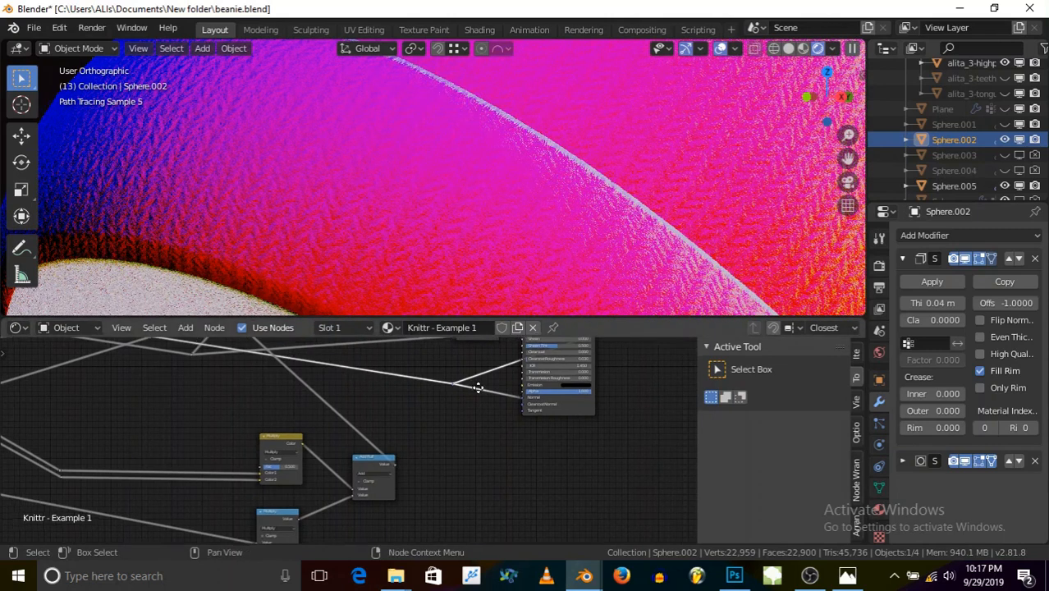
- Add a Bump node after the normal reroute, with the reroute linked to its Height, and set Strength to 1.000
scroll(521, 398, "up", 1)
scroll(482, 401, "up", 1)
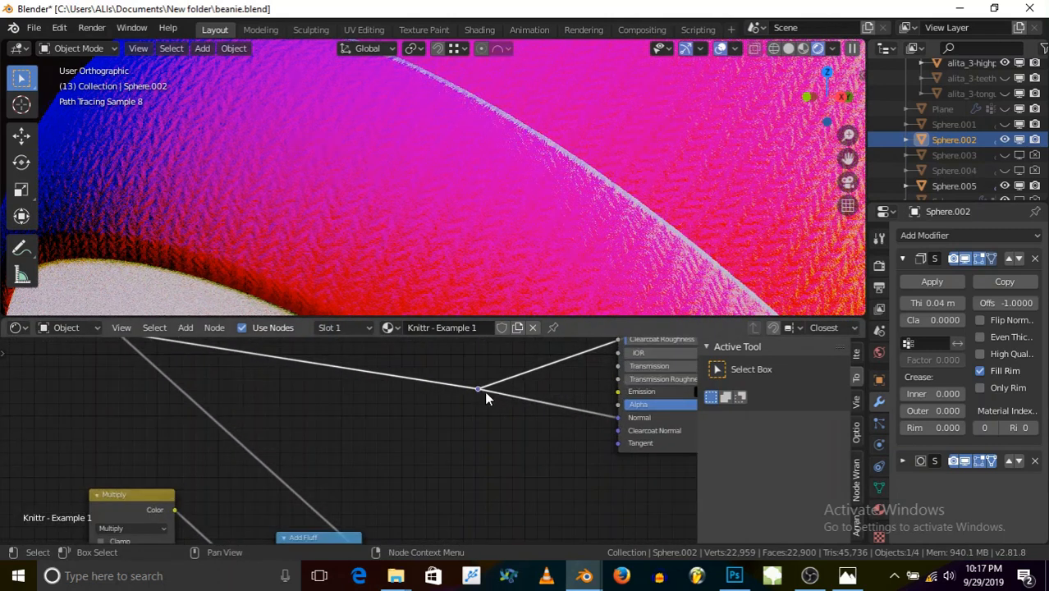
left_click(213, 330)
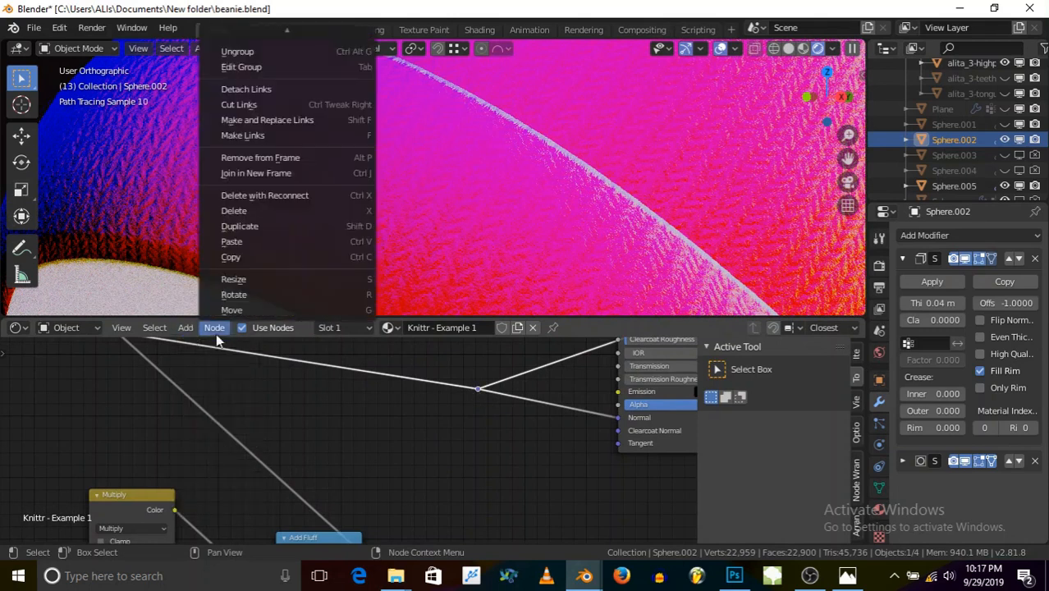
left_click(185, 329)
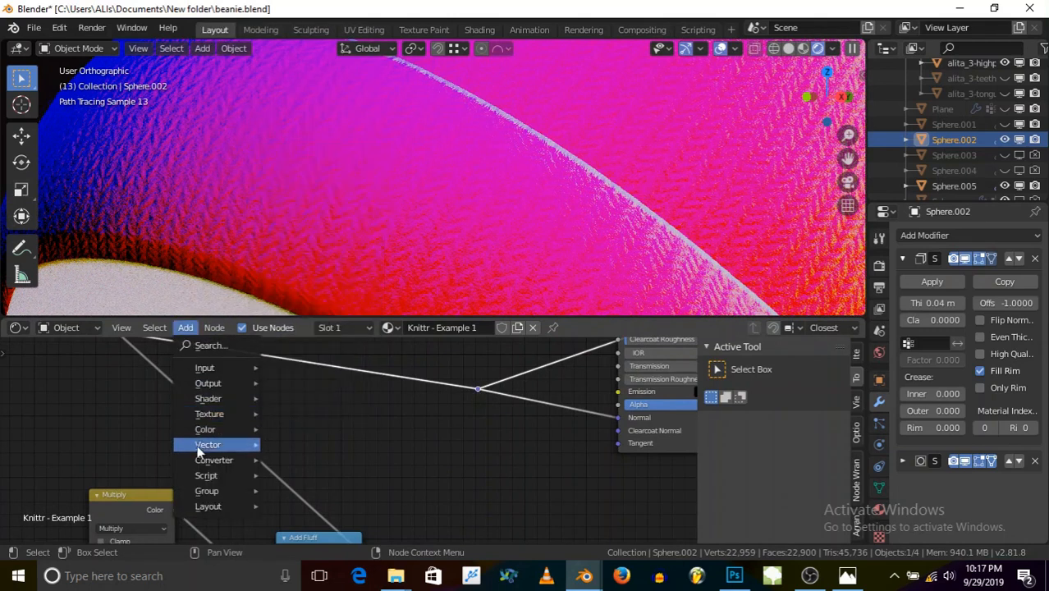
mouse_move(197, 445)
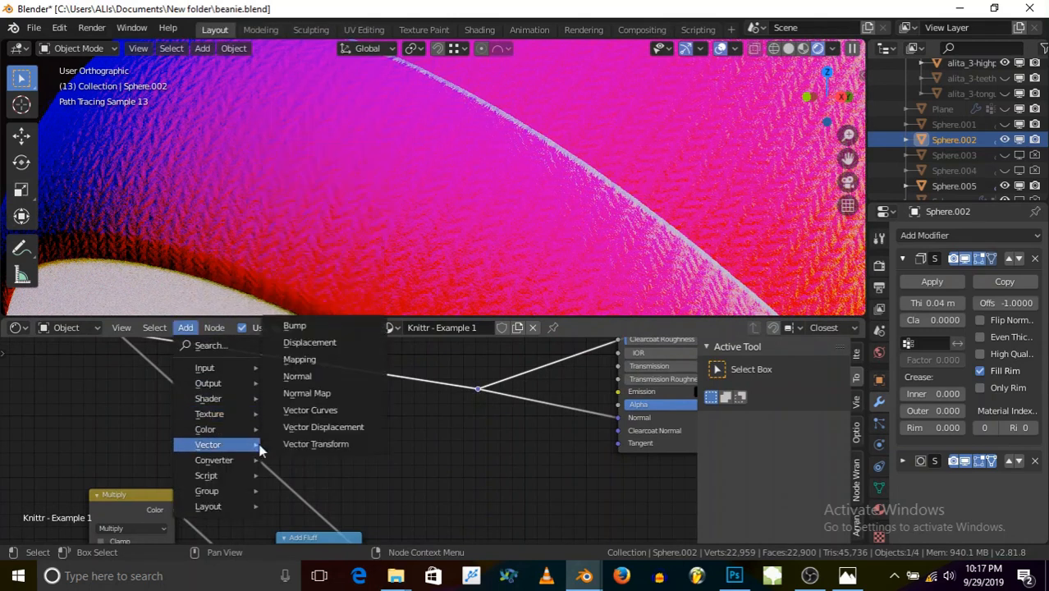
left_click(297, 326)
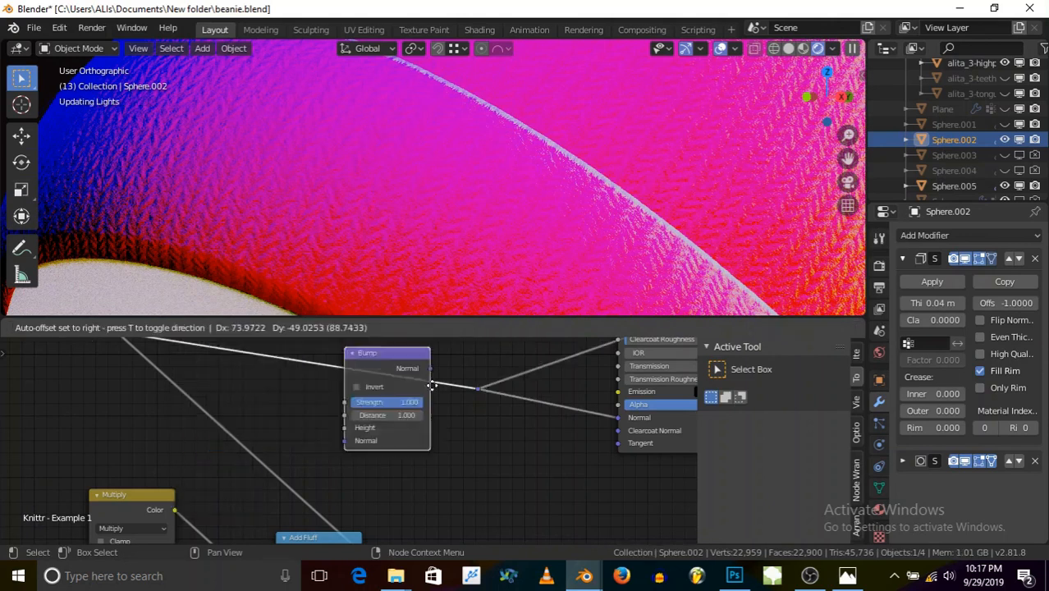
left_click(491, 373)
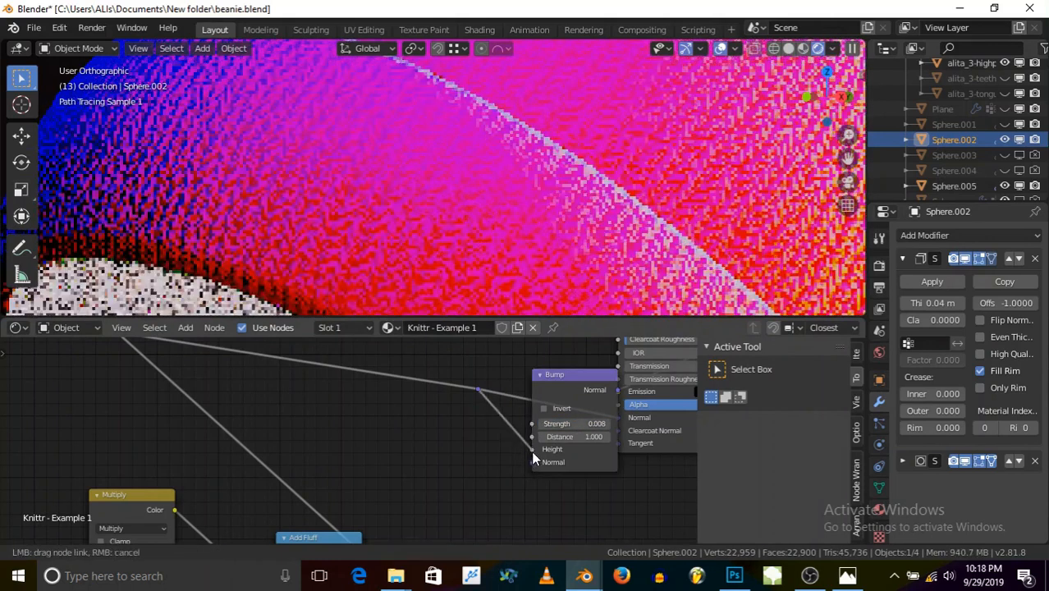
left_click_drag(558, 420, 644, 420)
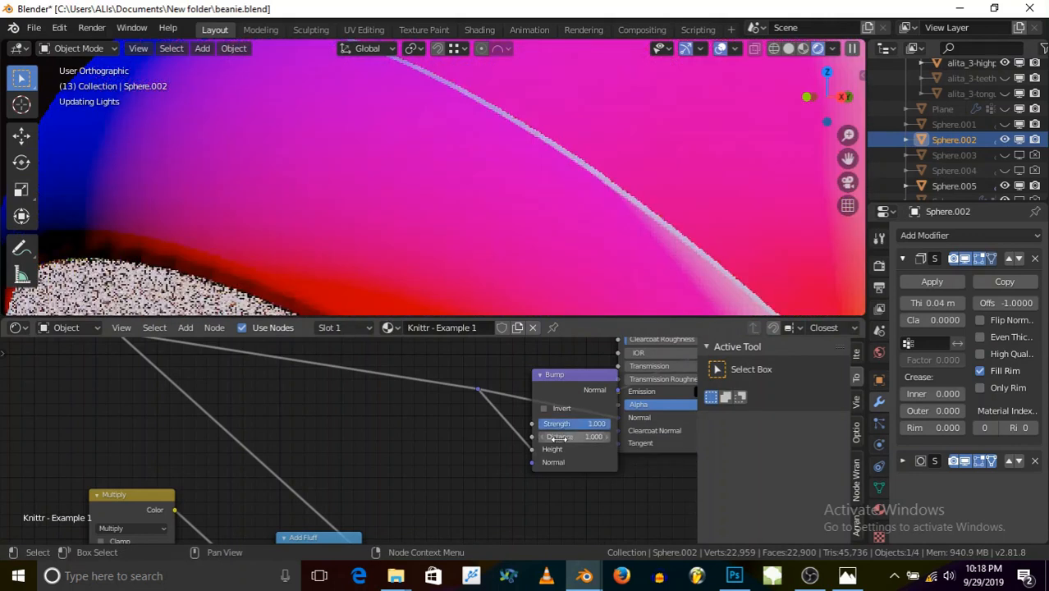
- Place the Bump node clear of the Principled BSDF and move the reroute's link from its Height to its Normal input
middle_click_drag(581, 425, 491, 432)
left_click_drag(484, 380, 452, 388)
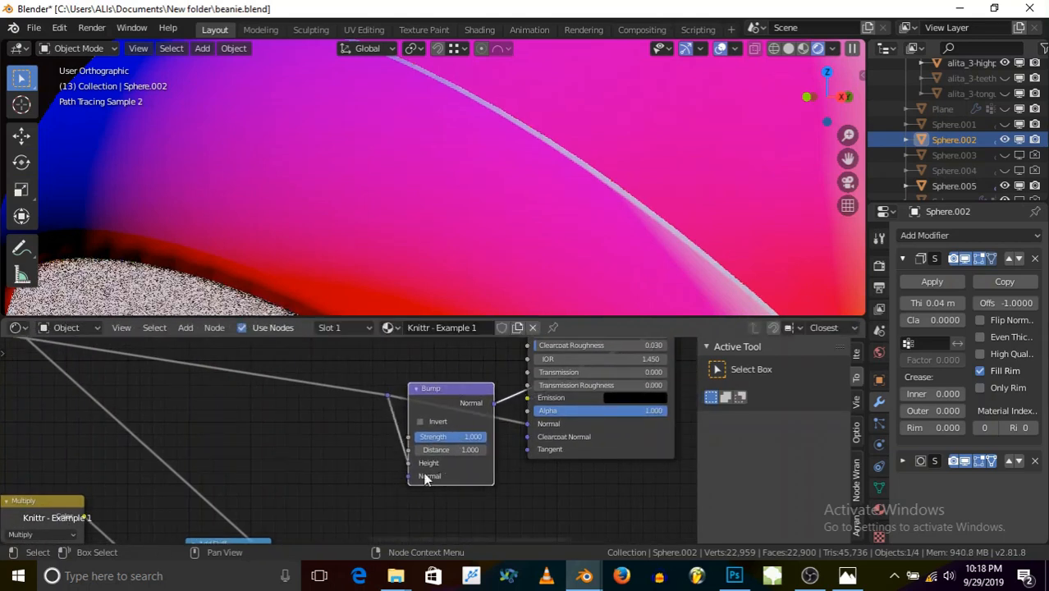
scroll(473, 415, "down", 1)
left_click_drag(416, 457, 415, 467)
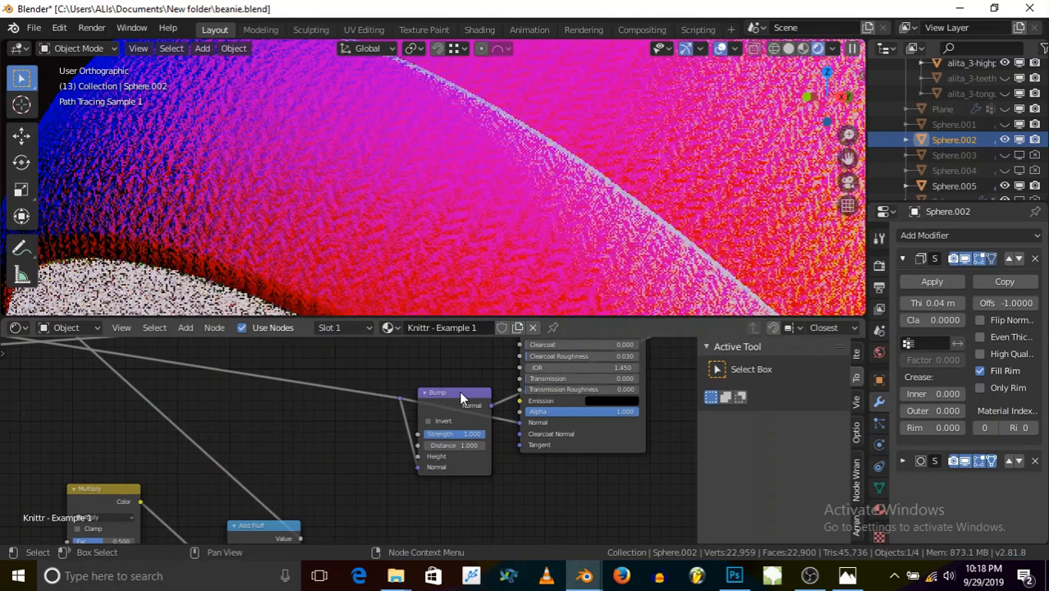
- Switch the Bump node's type to Normal Map
scroll(459, 391, "down", 1)
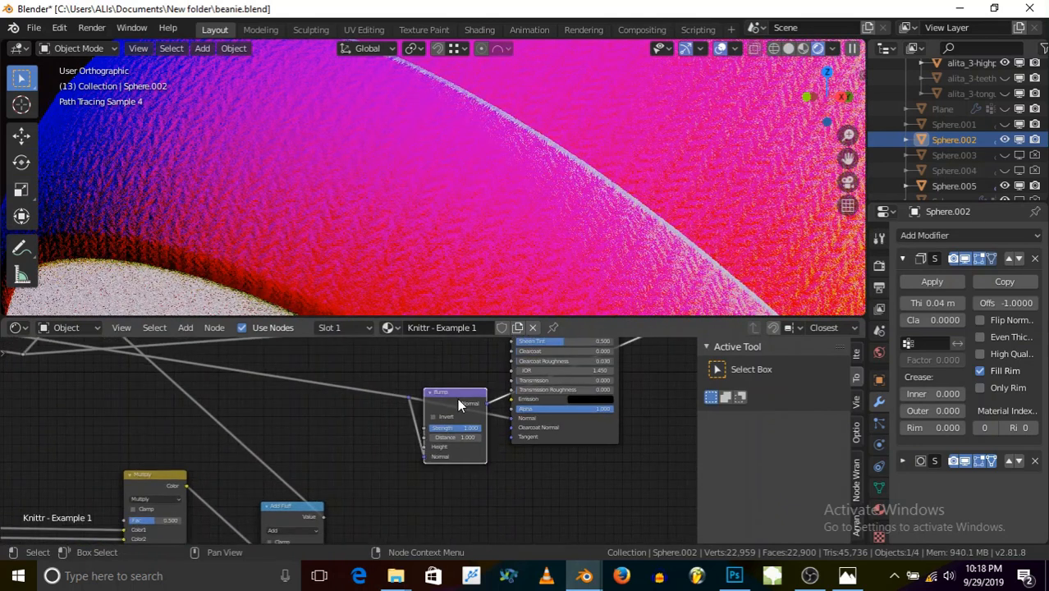
key("shift+s")
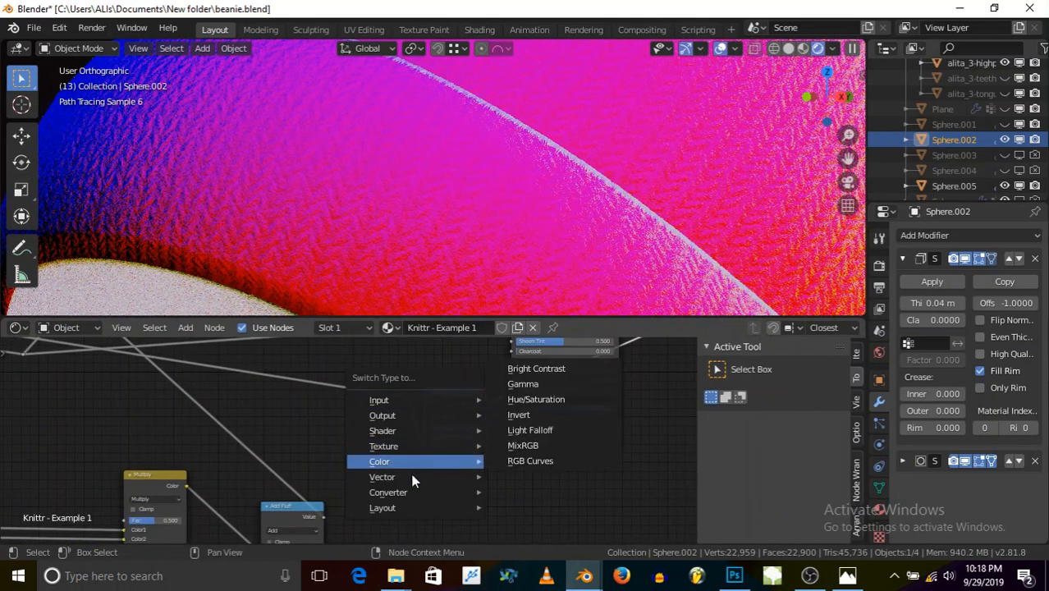
mouse_move(414, 415)
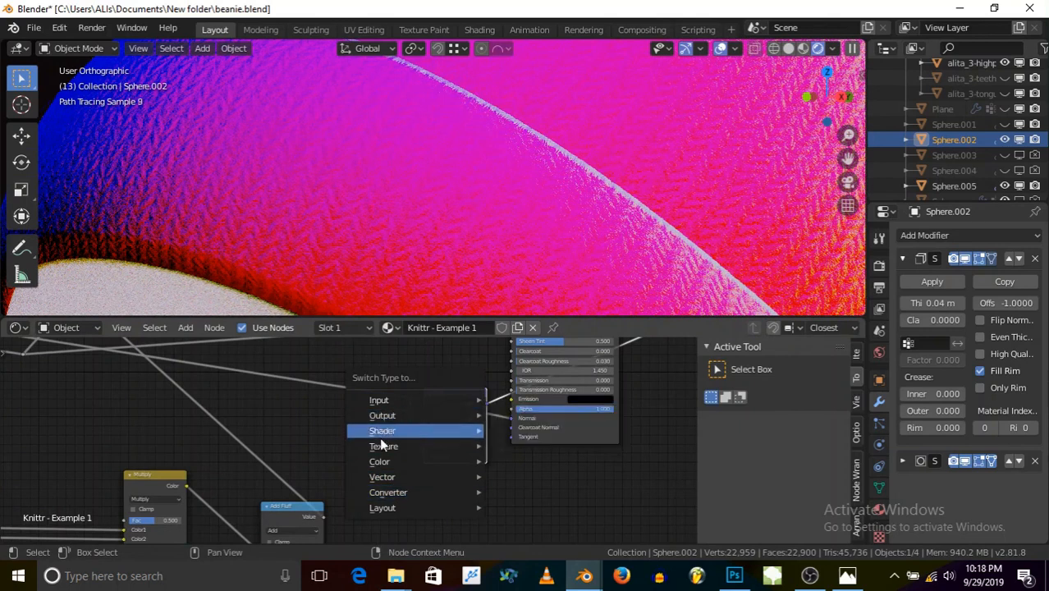
mouse_move(382, 476)
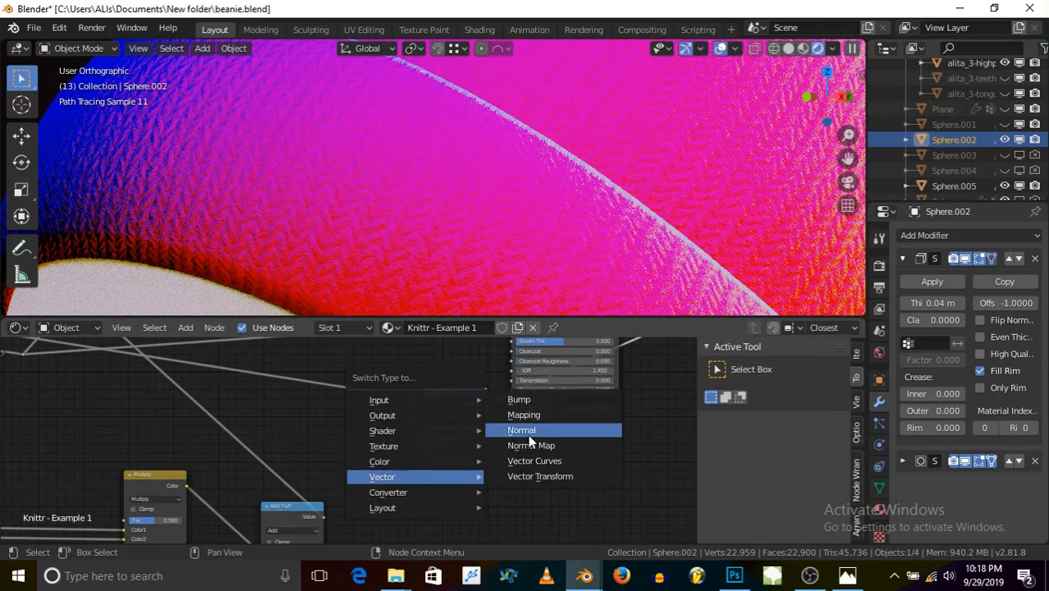
left_click(556, 447)
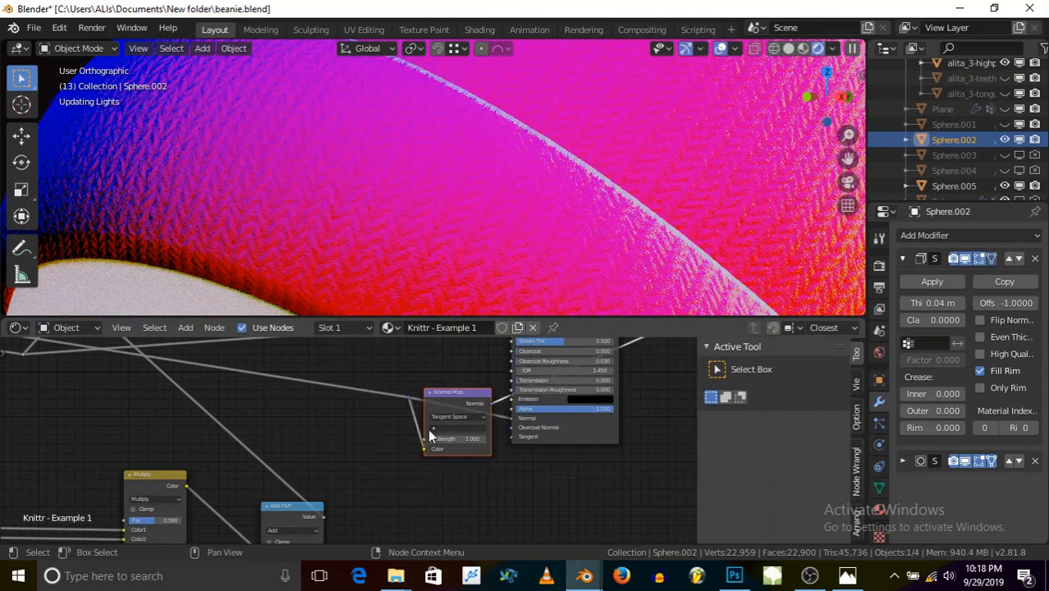
- Try the Normal Map node's Object Space, Blender Object Space and Blender World Space settings on the knit normals
scroll(472, 422, "up", 2)
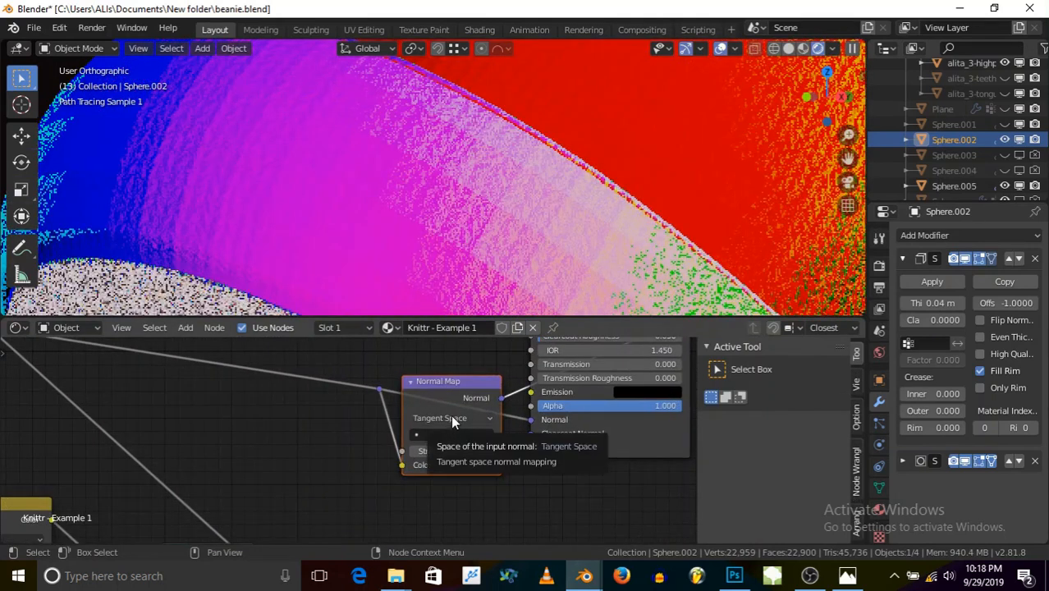
left_click(450, 416)
left_click(443, 445)
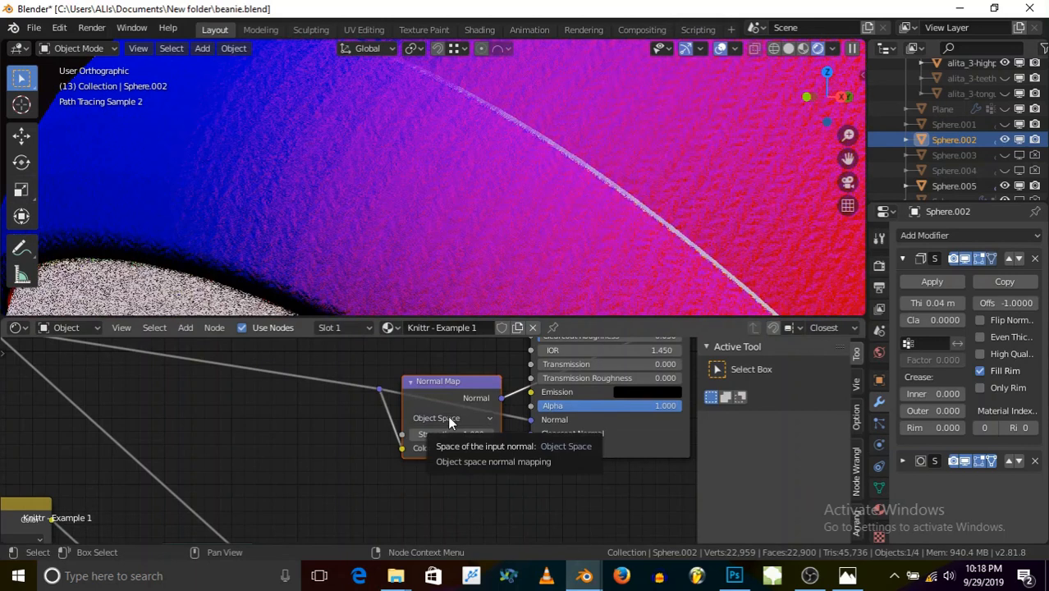
left_click(447, 417)
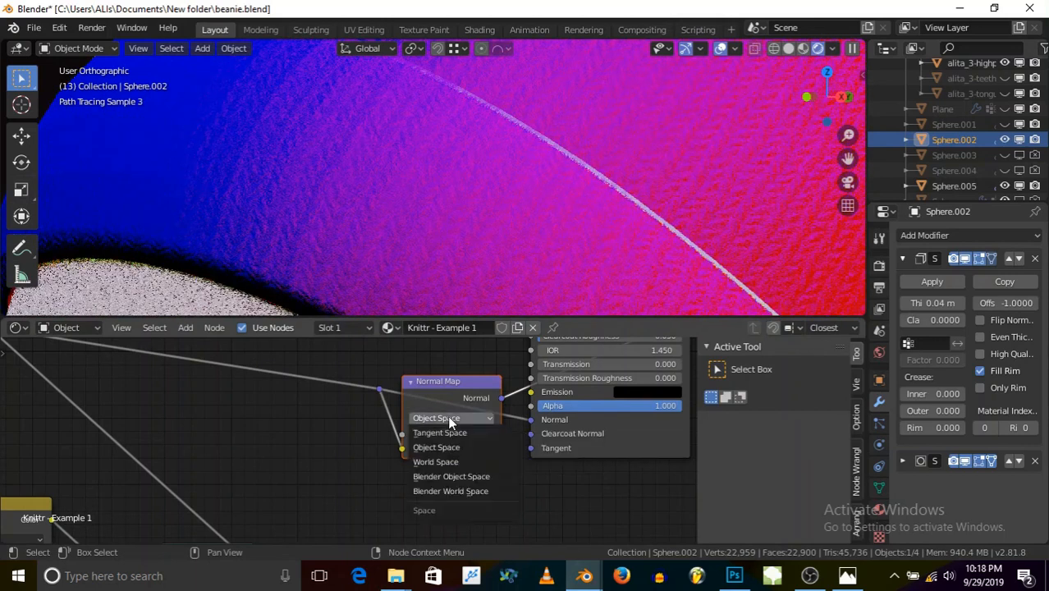
left_click(463, 480)
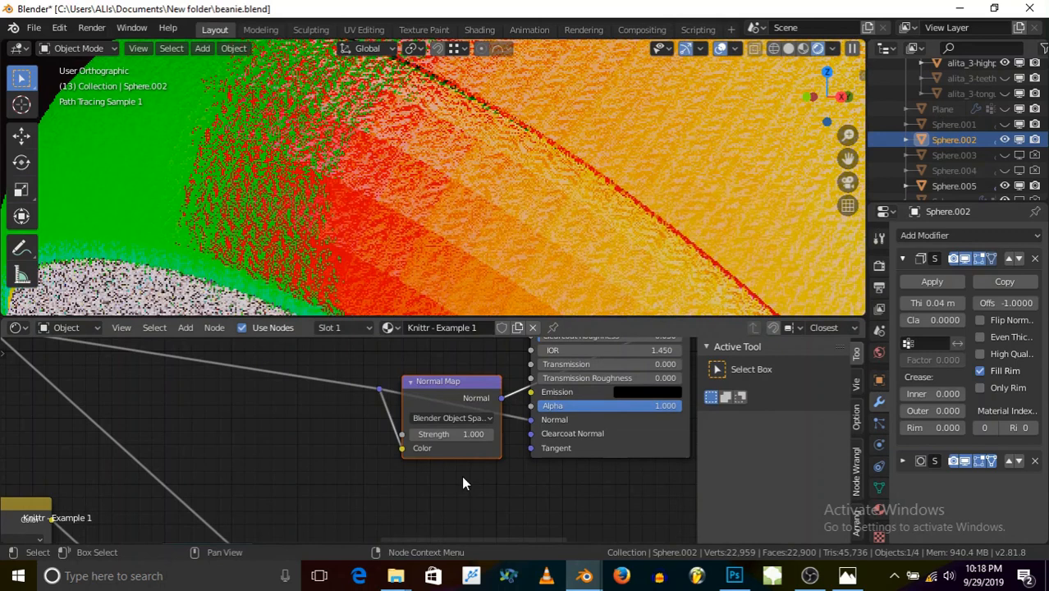
left_click(453, 417)
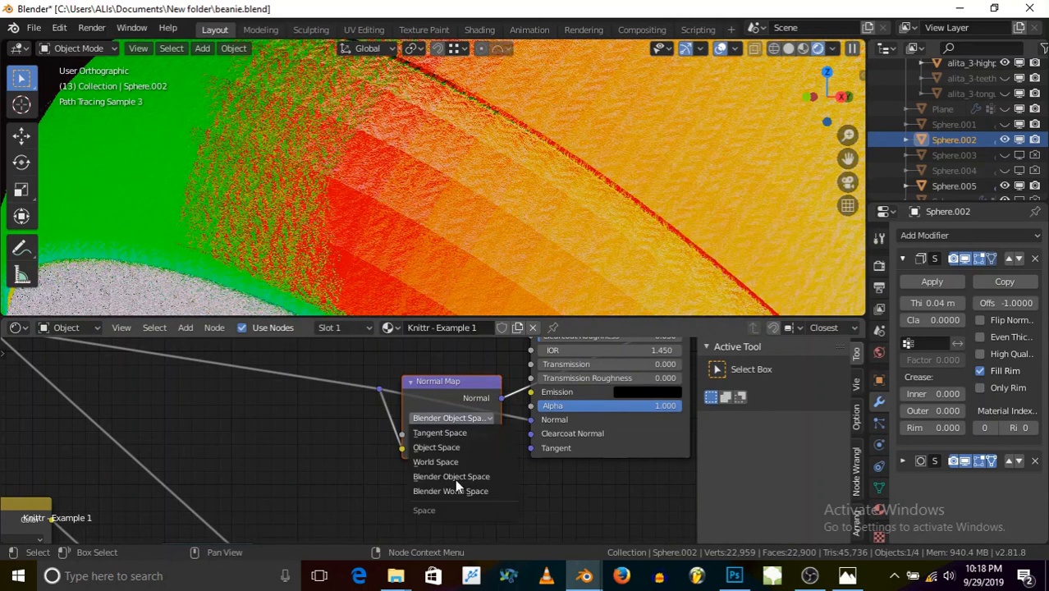
left_click(452, 490)
left_click(440, 416)
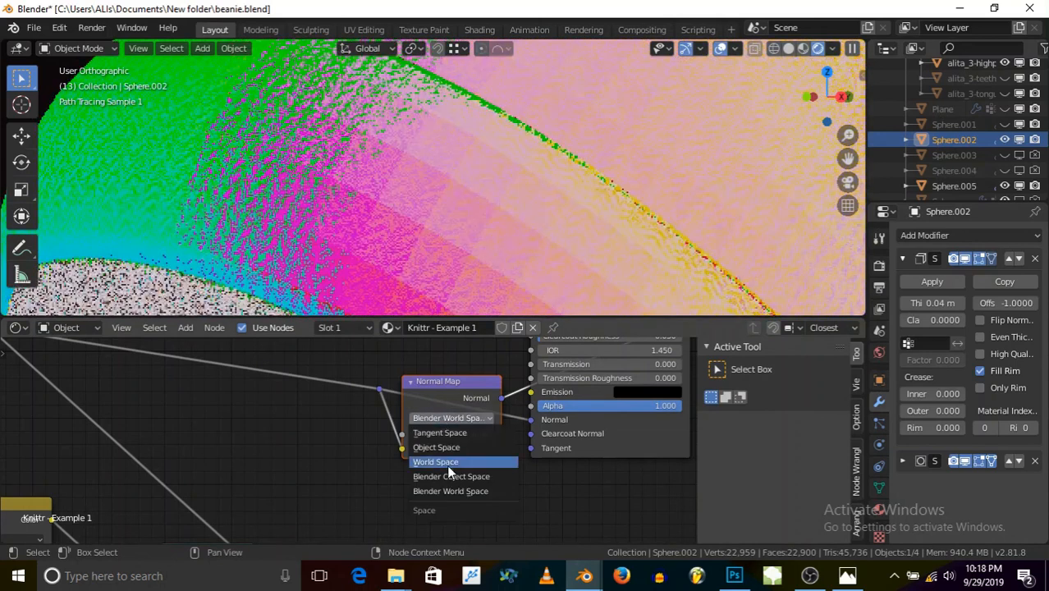
- Remove the Normal Map node while keeping the reroute linked to the Principled BSDF's Normal input
scroll(448, 384, "down", 1)
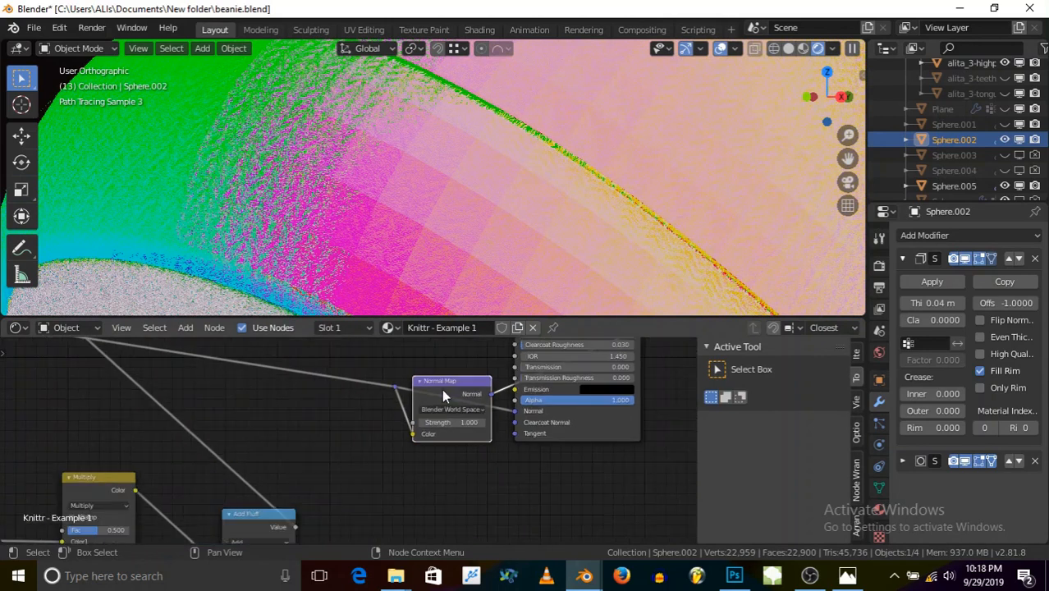
key("ctrl+x")
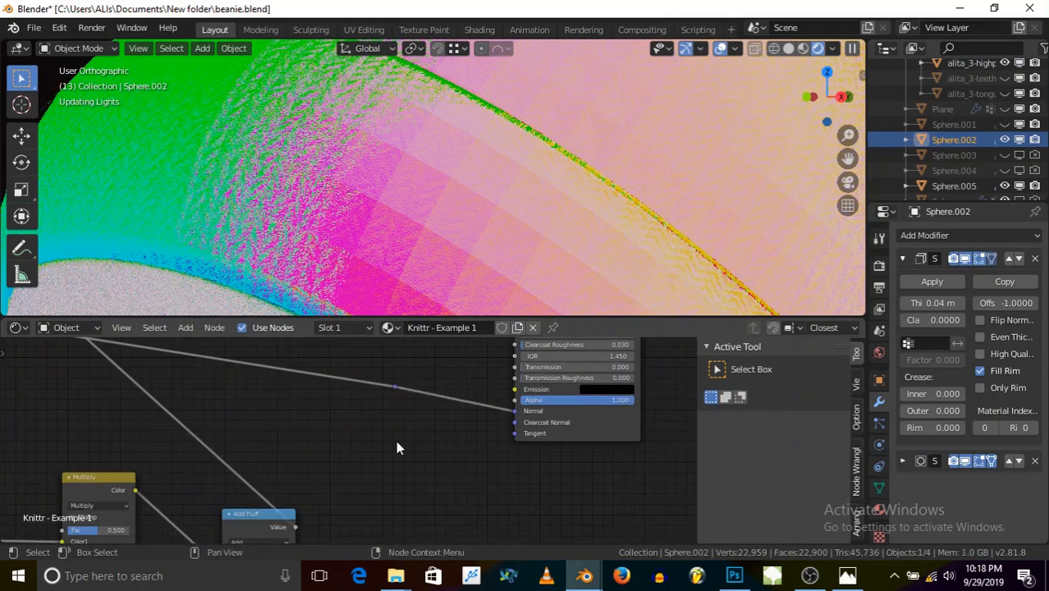
- Add a Bump node beside the Add Fluff node
scroll(395, 441, "down", 1)
scroll(395, 442, "down", 1)
middle_click_drag(362, 466, 373, 431)
scroll(318, 487, "up", 5)
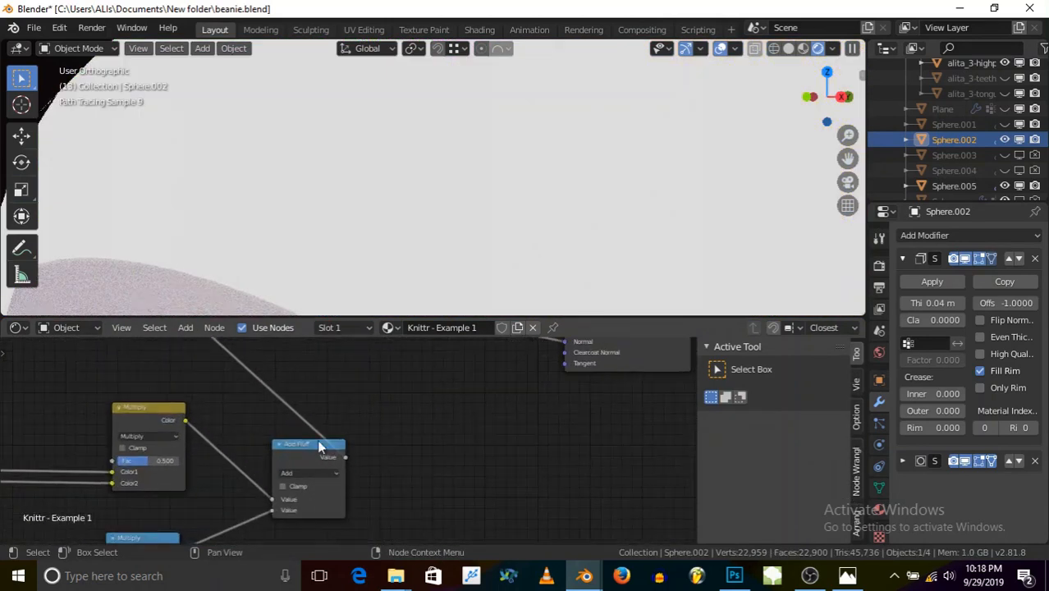
left_click(185, 329)
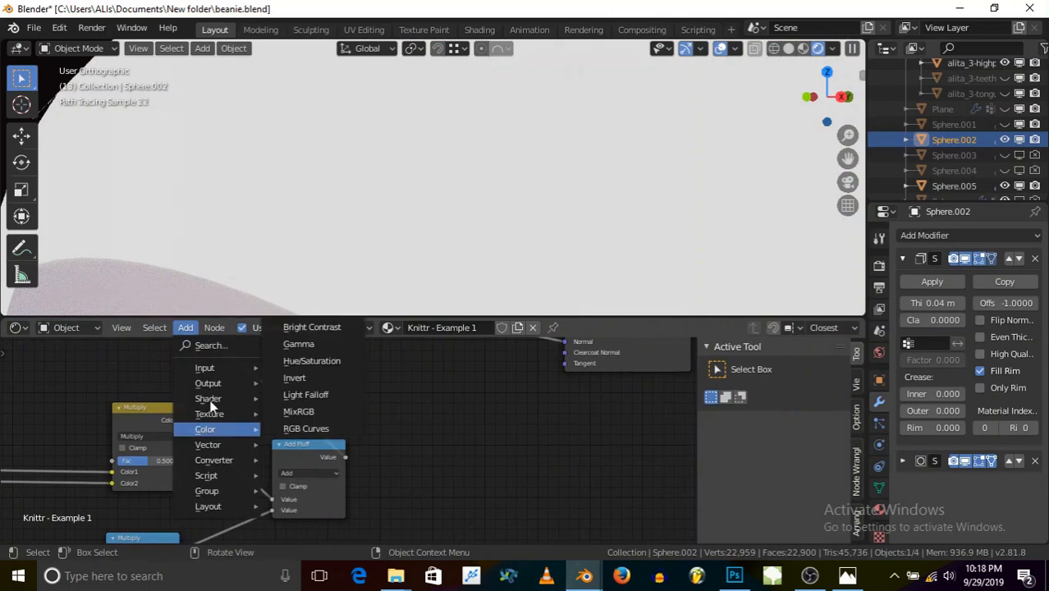
mouse_move(207, 444)
left_click(296, 327)
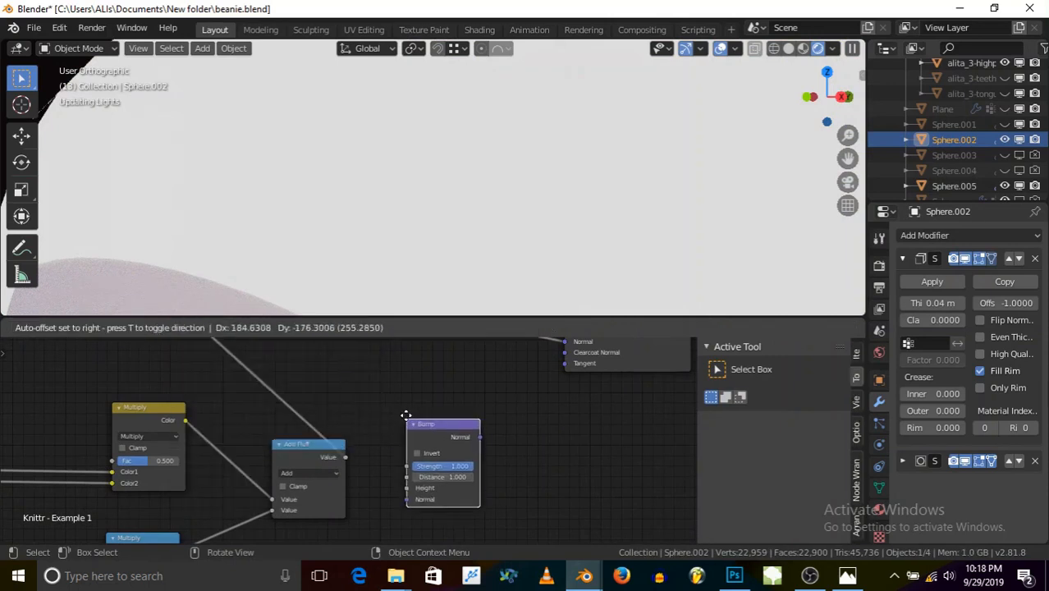
left_click(405, 415)
- Preview the output of the Multiply colour node that feeds Add Fluff on the beanie
scroll(370, 437, "down", 3)
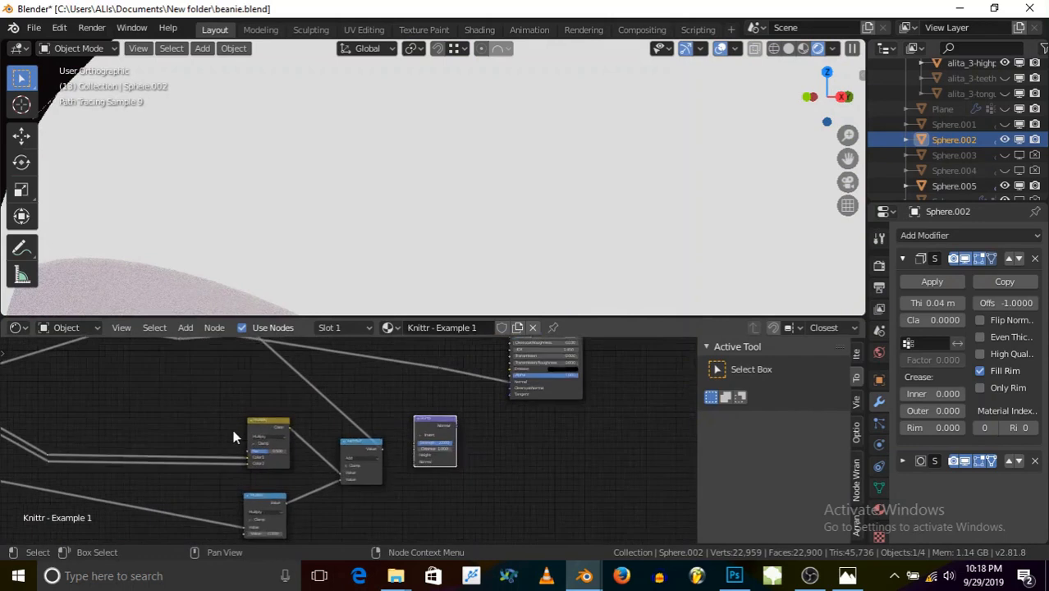
scroll(263, 427, "up", 2)
left_click(271, 432)
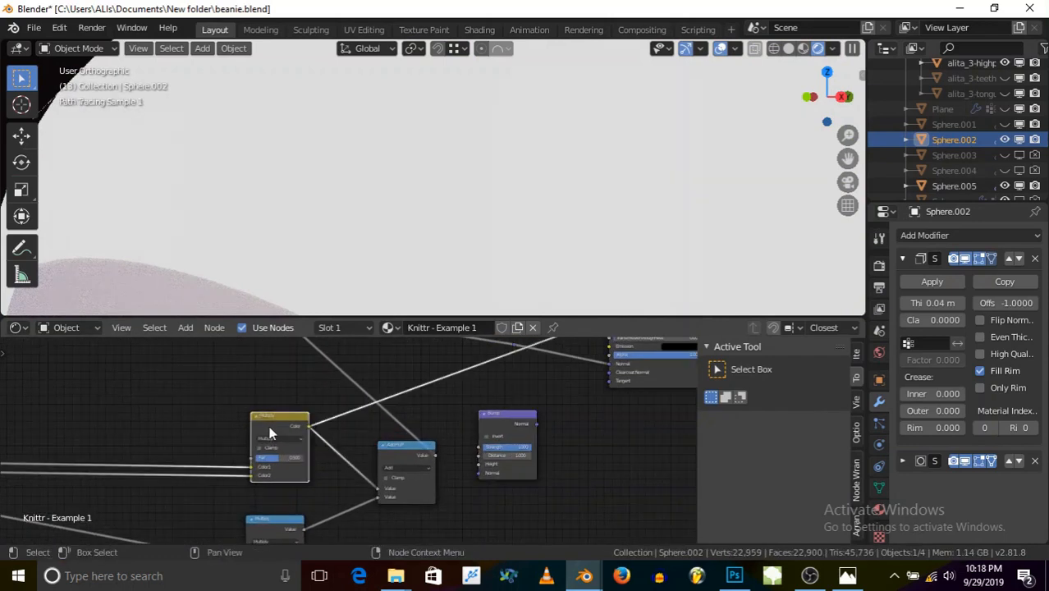
scroll(333, 435, "down", 4)
middle_click_drag(297, 445, 415, 468)
scroll(464, 456, "up", 2)
scroll(465, 461, "up", 1)
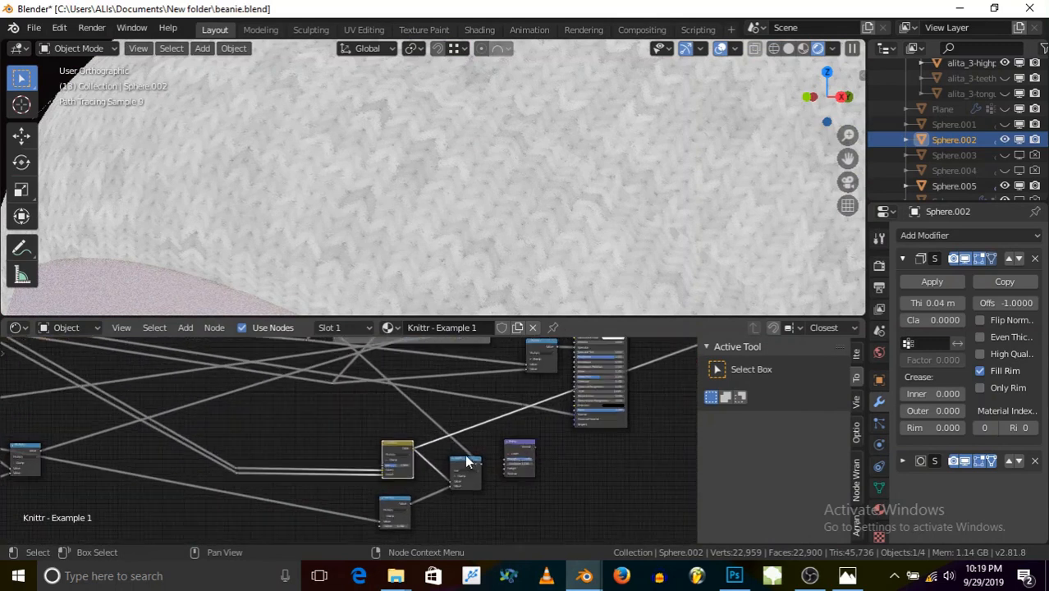
- Move the Bump node closer to the Base Settings frame and link the Knittr group's Height output to its Height input
left_click_drag(522, 448, 250, 425)
scroll(293, 441, "down", 3)
scroll(129, 358, "up", 4)
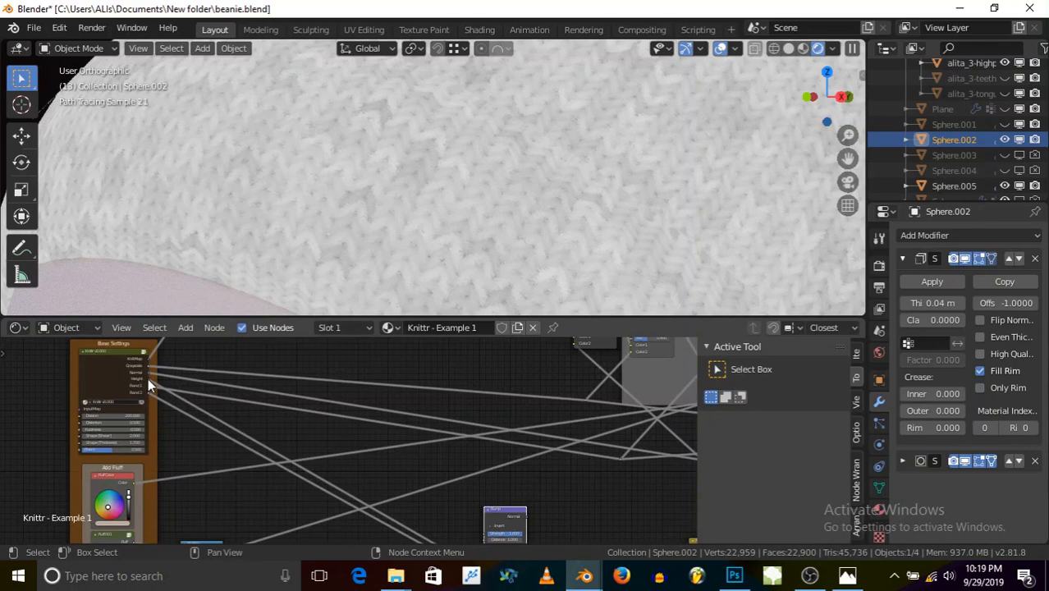
left_click_drag(147, 377, 501, 492)
- Preview the Bump node's Normal output and inspect the knit normals up close and around the beanie
scroll(499, 487, "up", 2)
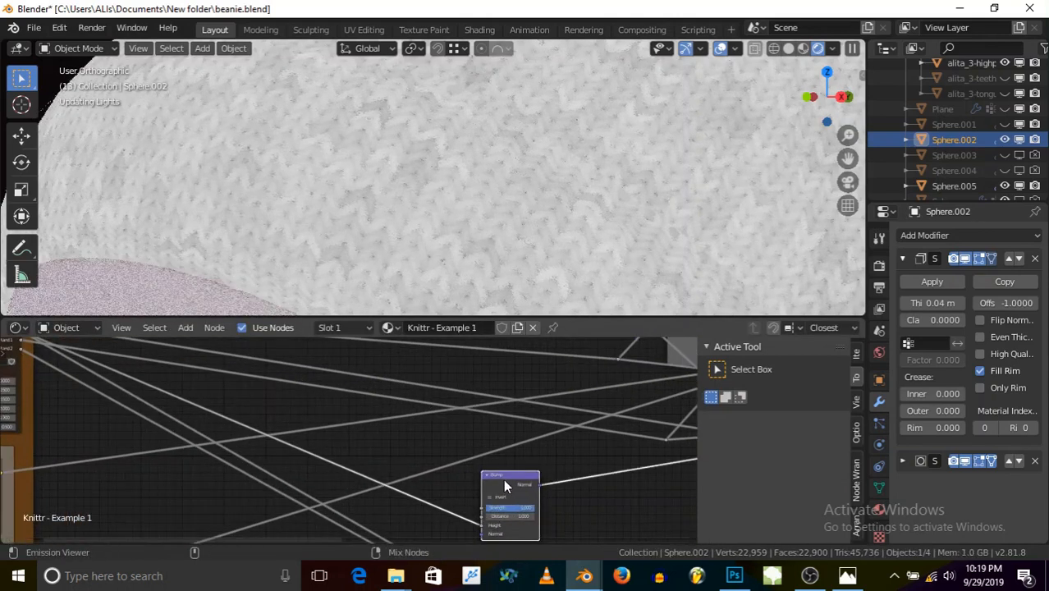
scroll(517, 482, "up", 3)
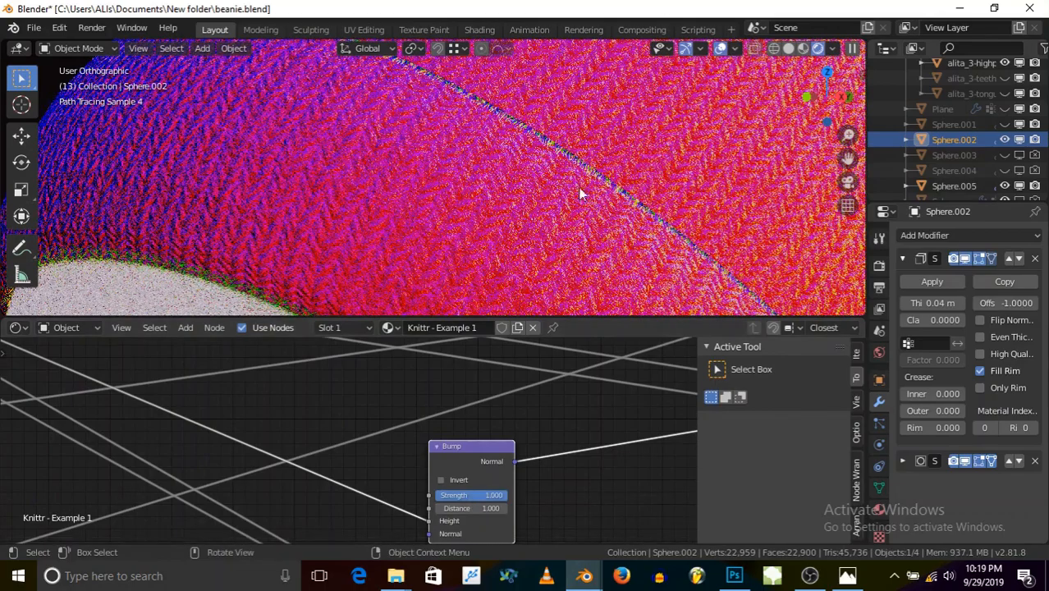
scroll(564, 141, "up", 2)
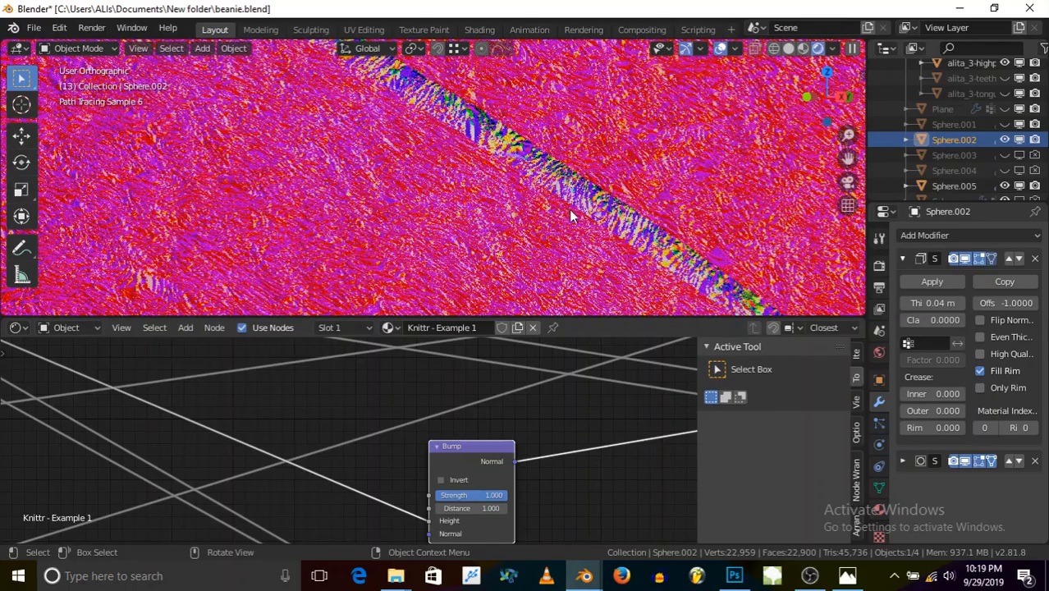
scroll(536, 163, "down", 6)
mouse_move(554, 217)
middle_mouse_down()
mouse_move(444, 228)
mouse_move(367, 253)
middle_mouse_up()
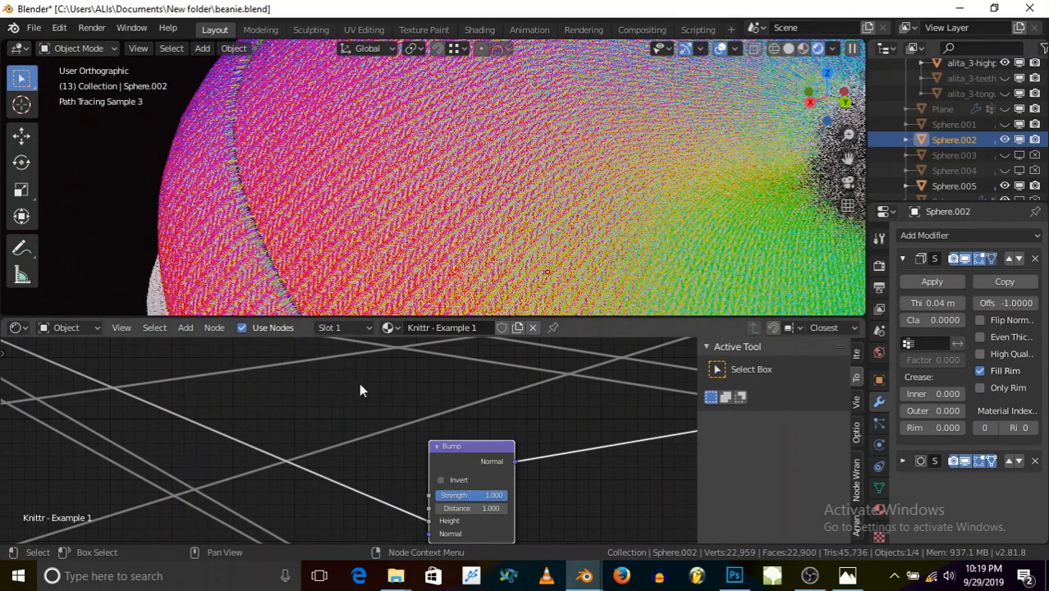
- Preview the Knittr group's own Normal output and examine it at the beanie's seam for comparison with the bump result
scroll(364, 397, "down", 6)
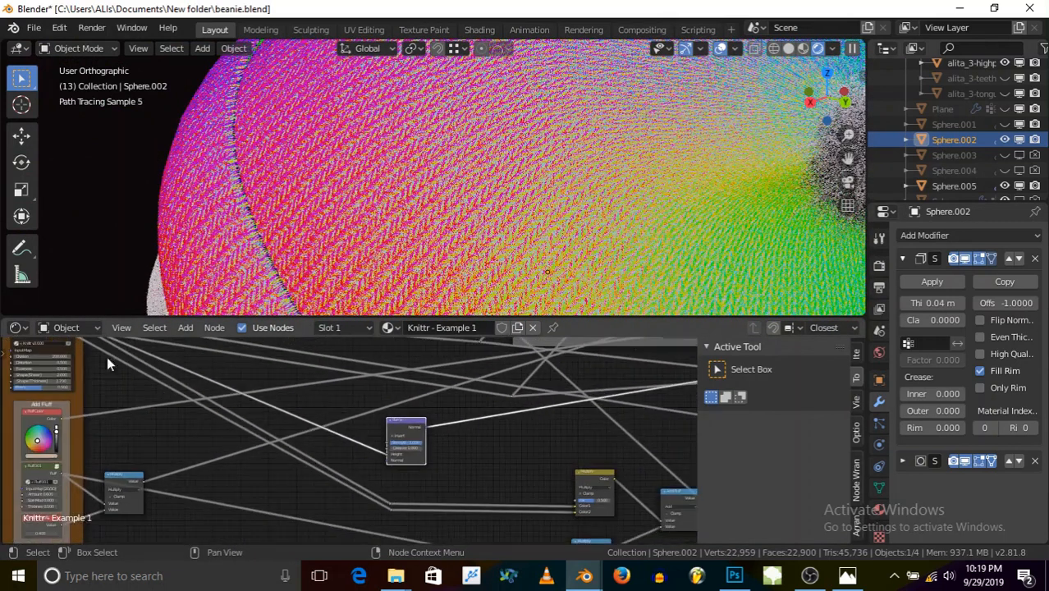
scroll(226, 417, "up", 2)
scroll(164, 367, "up", 9)
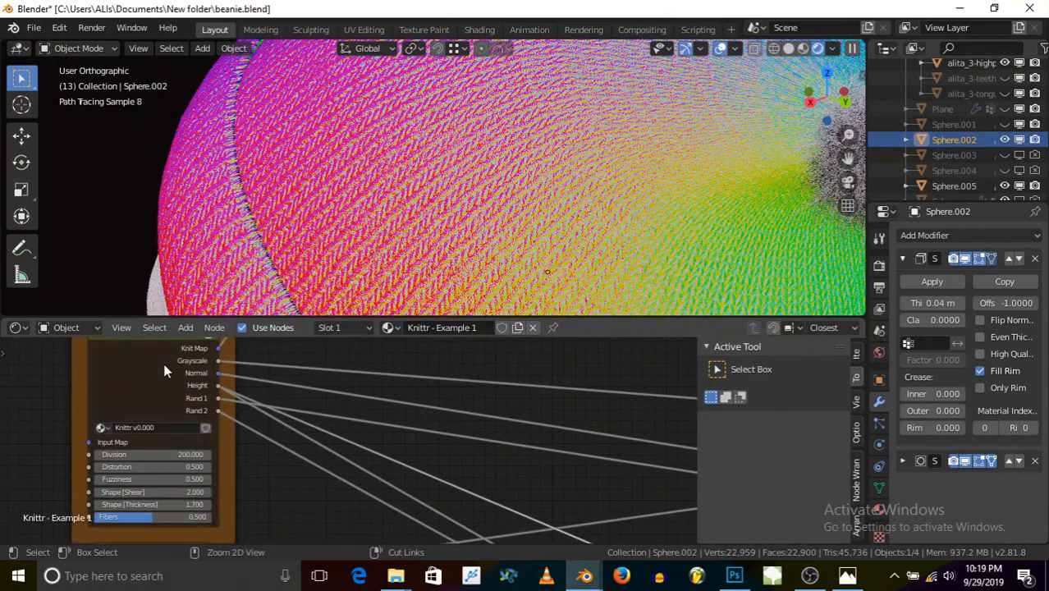
left_click(164, 366, "ctrl+shift")
left_click(165, 371, "ctrl+shift")
left_click(164, 371, "ctrl+shift")
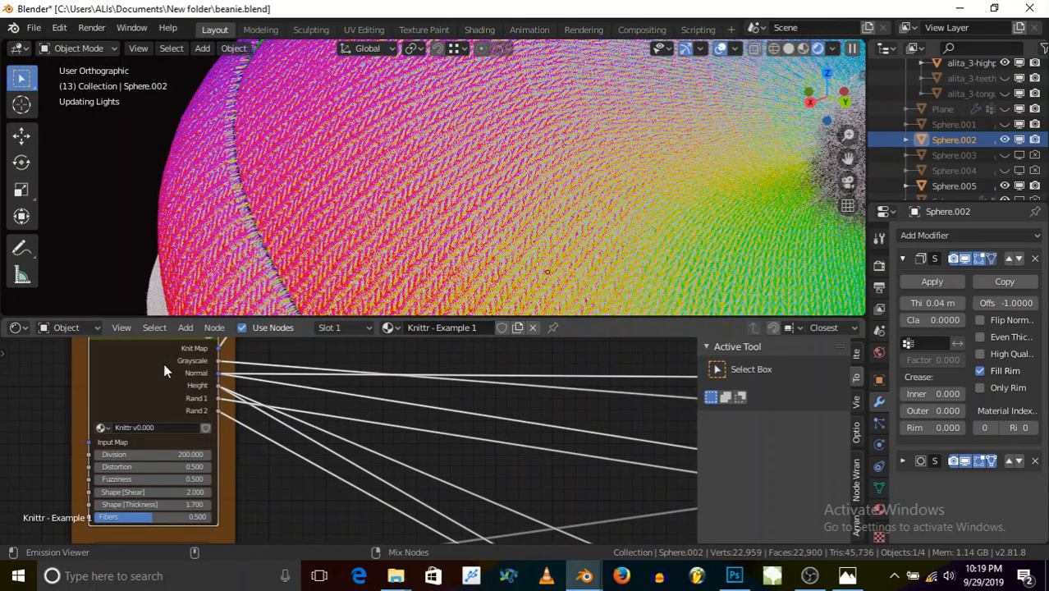
scroll(247, 205, "up", 5)
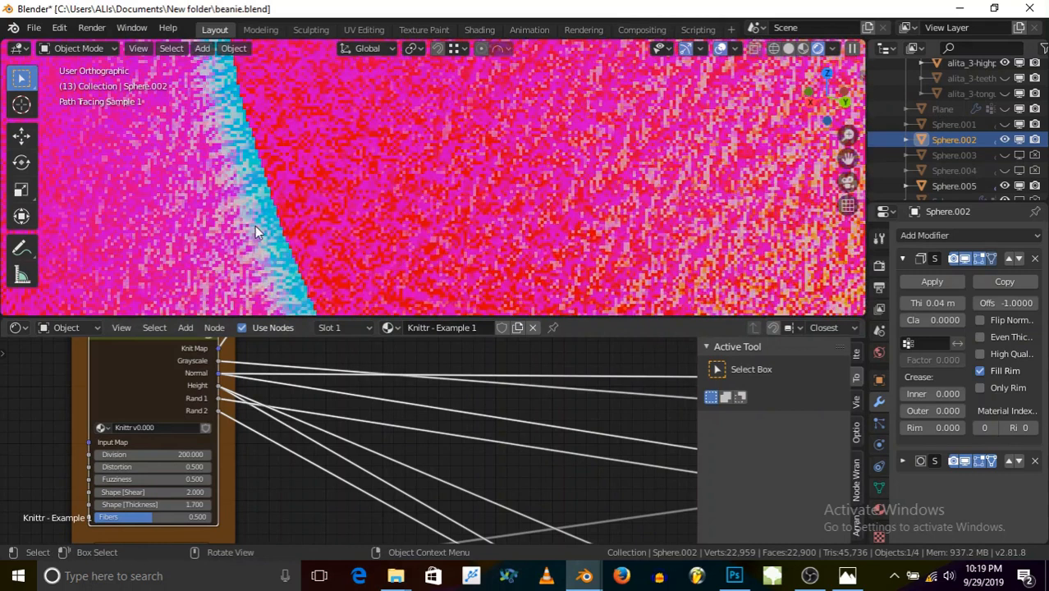
scroll(253, 227, "up", 2)
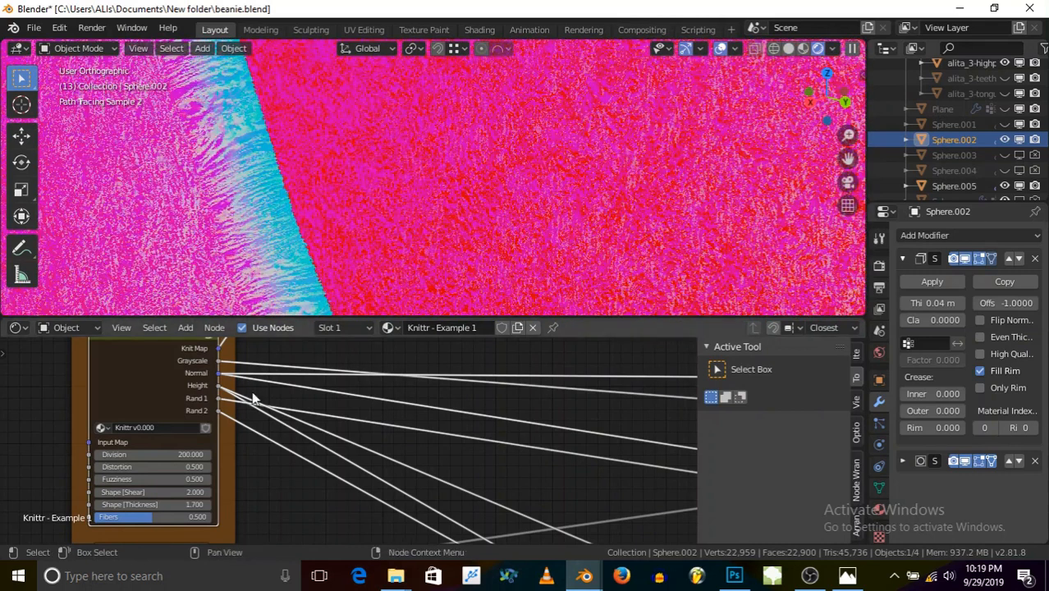
- Place the Bump node near the Principled BSDF, preview it, and link its Normal output to the shader's Normal input in place of the reroute
scroll(246, 390, "down", 6)
scroll(296, 415, "up", 6)
left_click_drag(263, 408, 563, 417)
scroll(575, 416, "up", 8)
middle_click_drag(575, 424, 435, 420)
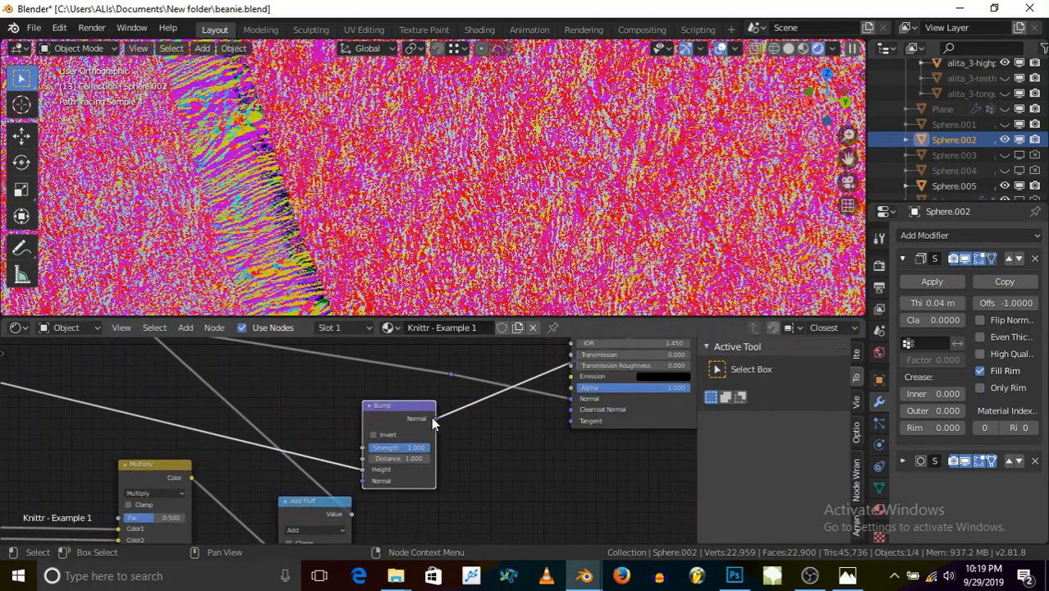
left_click_drag(437, 417, 446, 376)
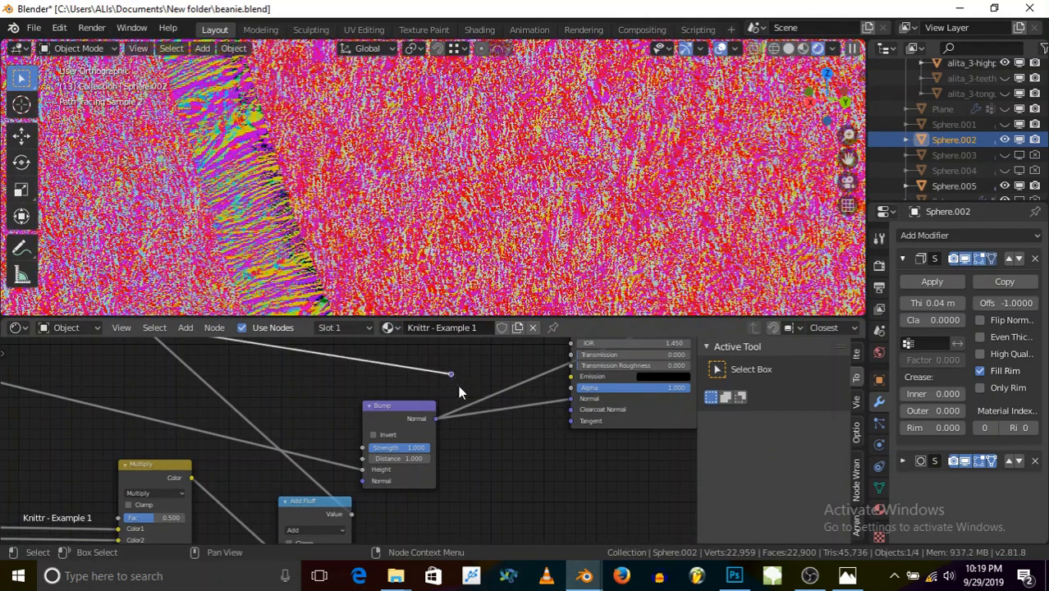
- Move the two Multiply nodes and the Add Fluff node together to just beside the Base Settings frame, below the large grey frame
scroll(441, 451, "down", 5)
middle_click_drag(396, 460, 425, 435)
scroll(436, 443, "up", 3)
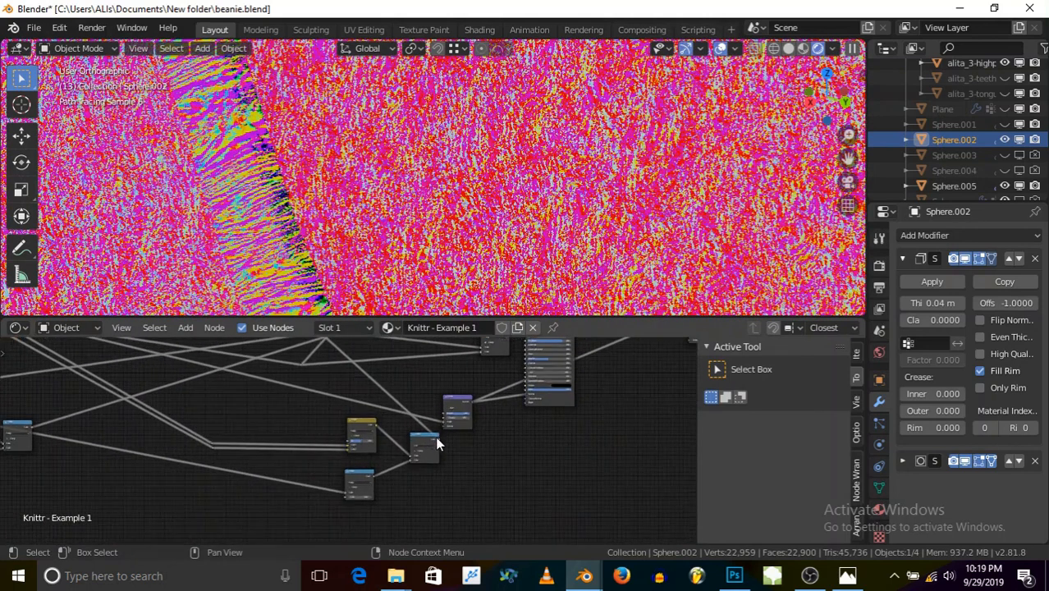
scroll(414, 449, "down", 5)
scroll(414, 449, "down", 2)
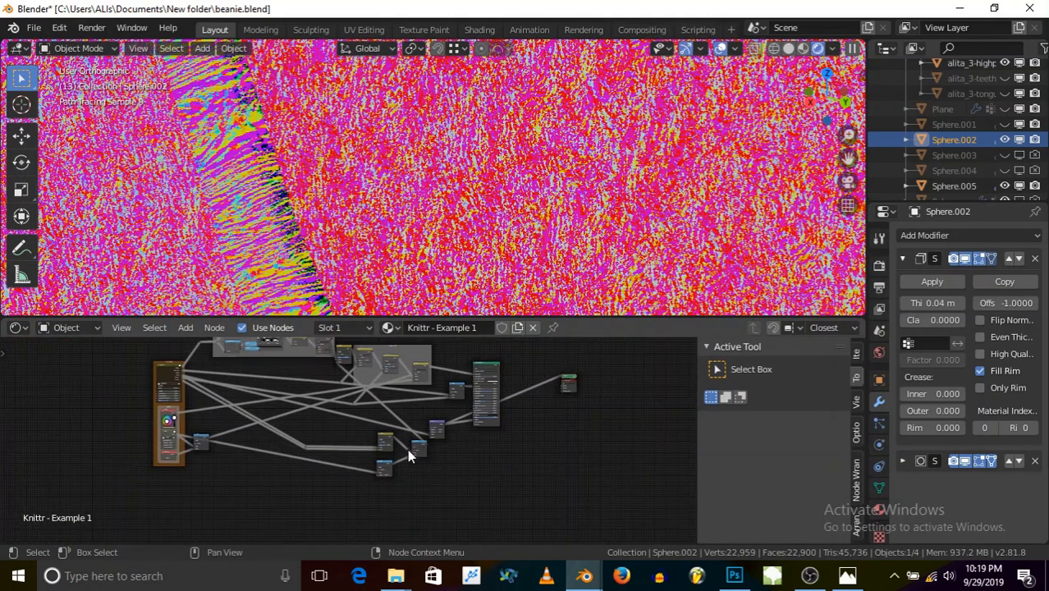
middle_click_drag(361, 394, 324, 457)
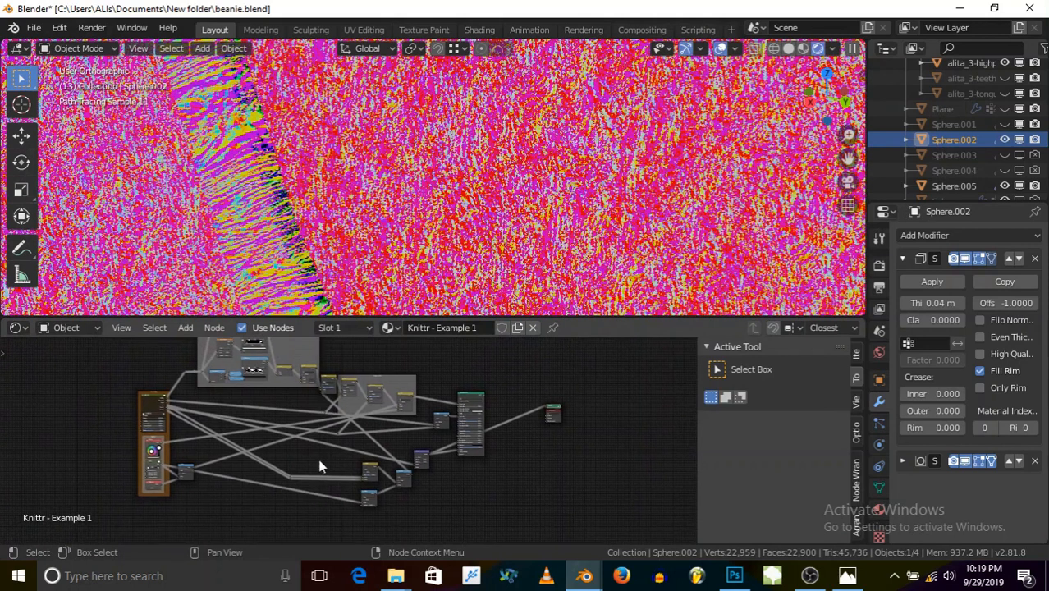
left_click_drag(345, 463, 407, 510)
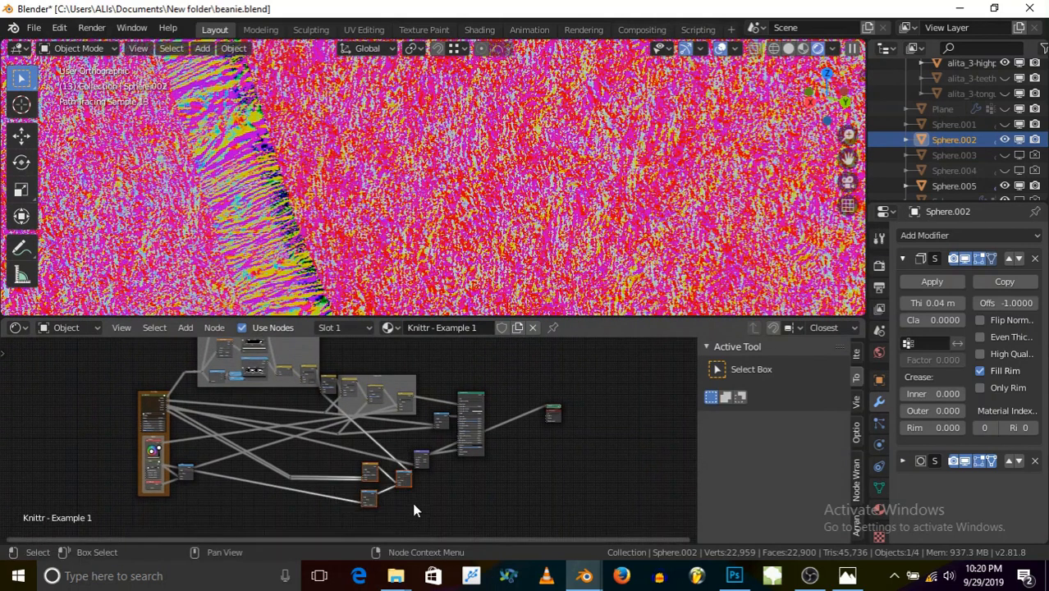
key("g")
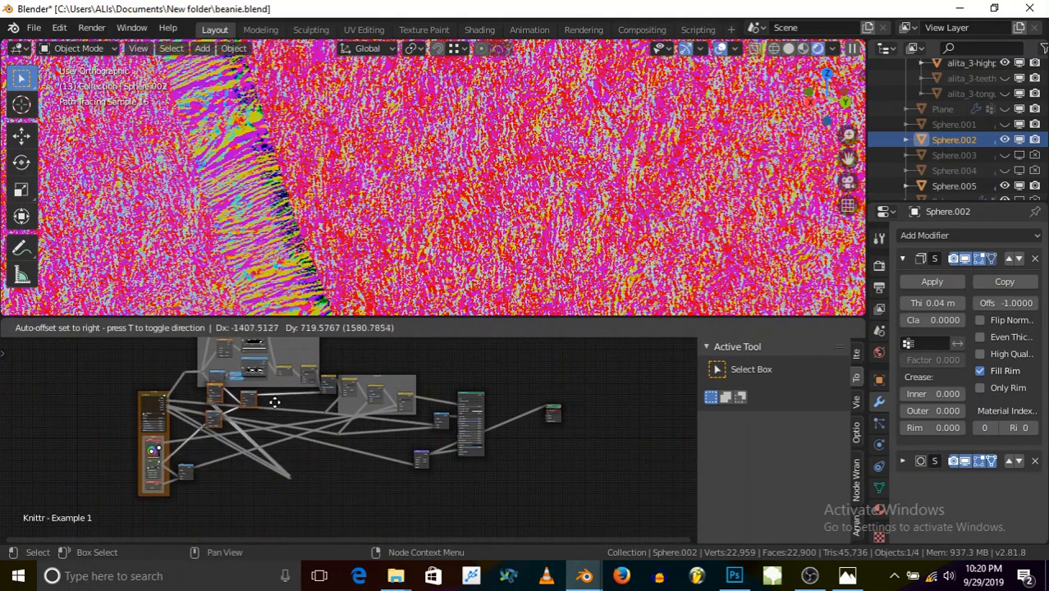
left_click(310, 407)
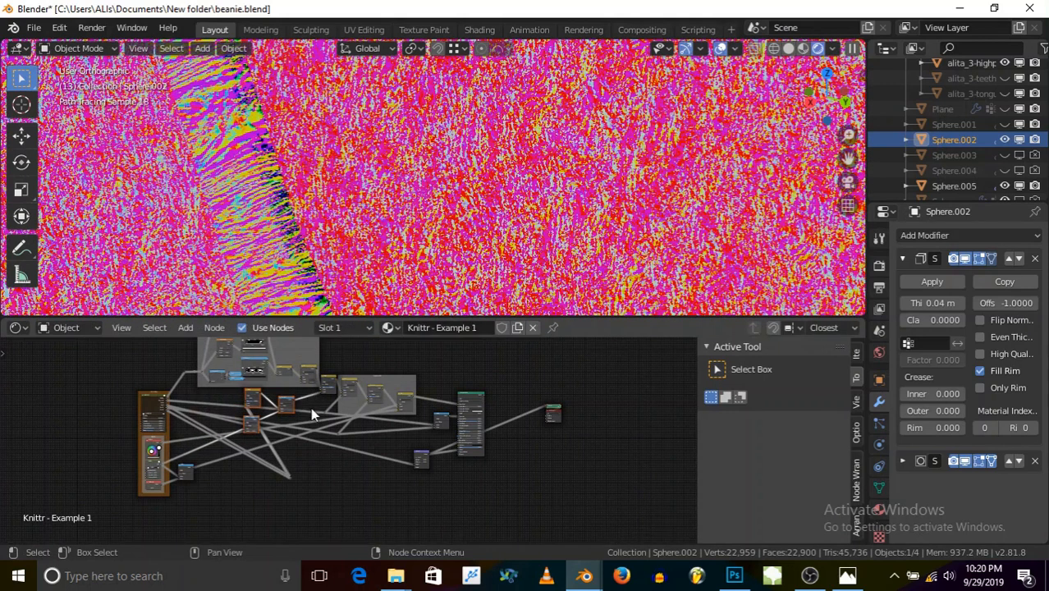
- Move the reroutes feeding the Multiply colour node up between it and the Knittr group
left_click_drag(296, 457, 308, 498)
left_click_drag(308, 498, 277, 457)
key("g")
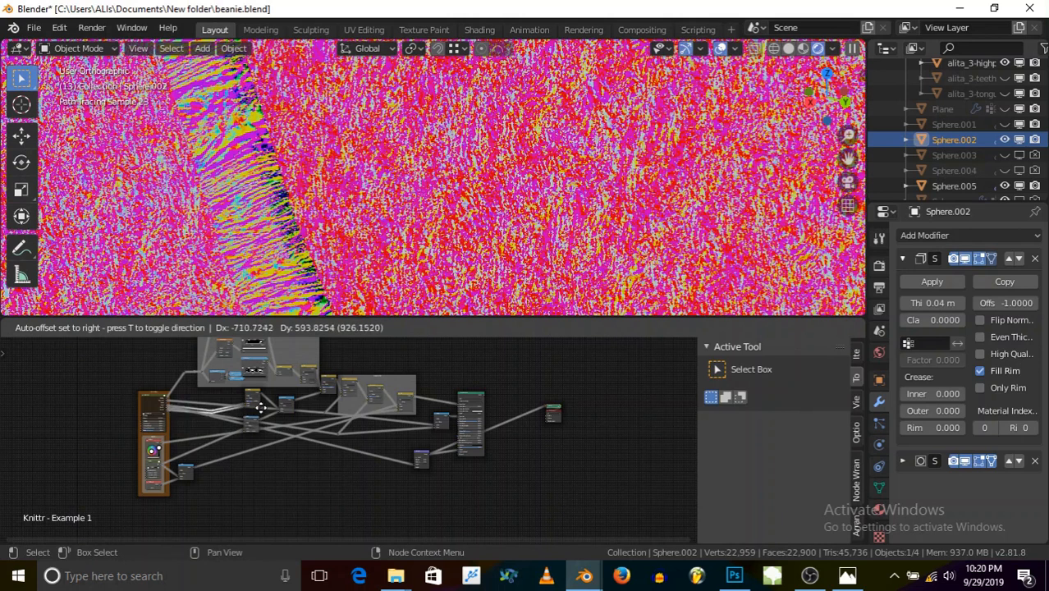
left_click(260, 396)
scroll(408, 441, "down", 2)
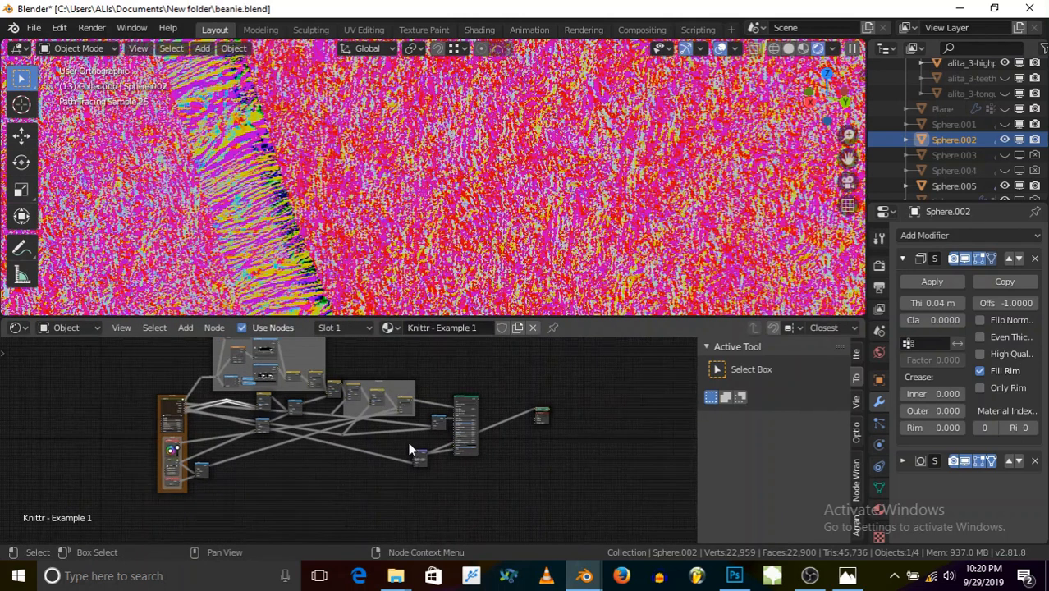
middle_click_drag(406, 441, 367, 461)
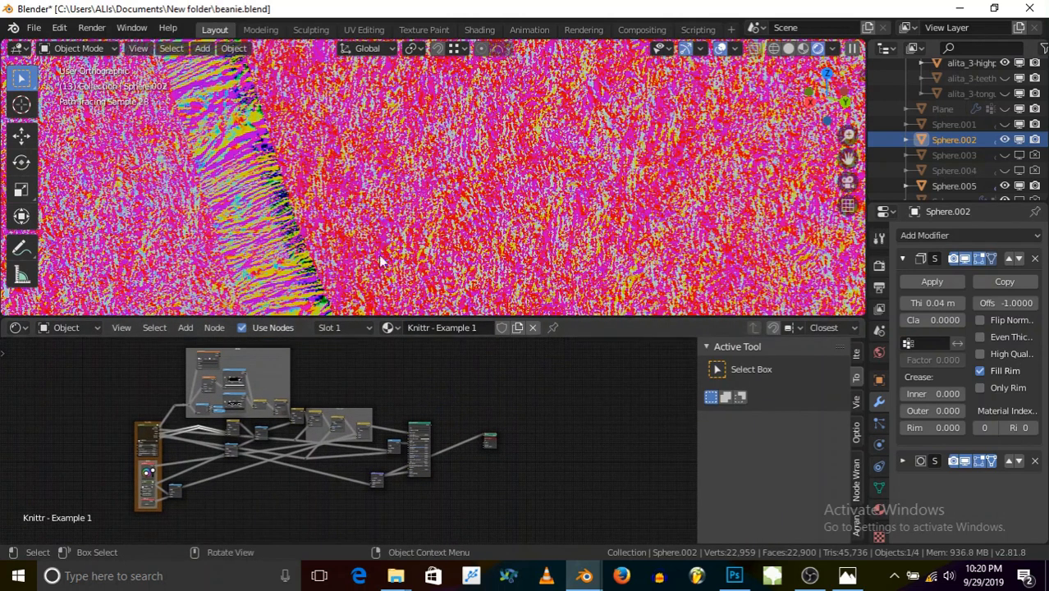
- Show the beanie in solid shading with X-ray turned off, framed on its folded edge
scroll(445, 215, "down", 5)
middle_click_drag(444, 215, 433, 140)
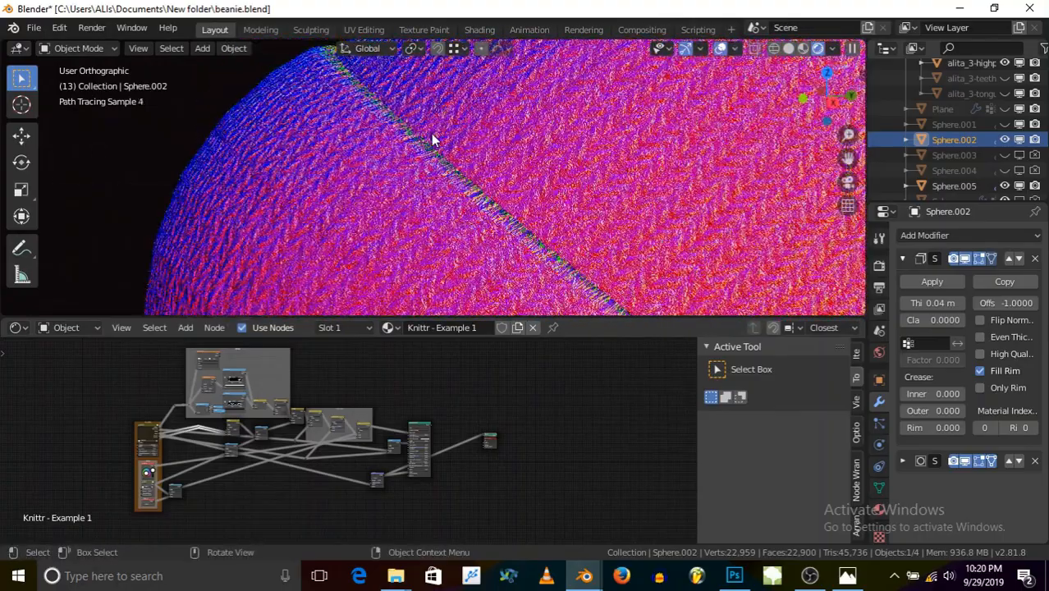
left_click(79, 51)
left_click(83, 68)
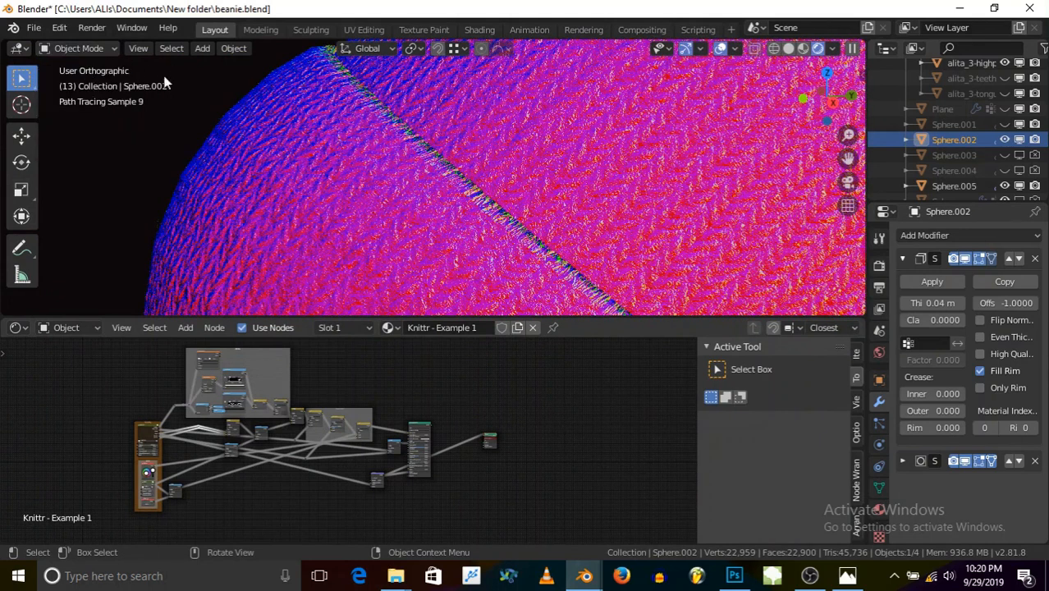
left_click(787, 49)
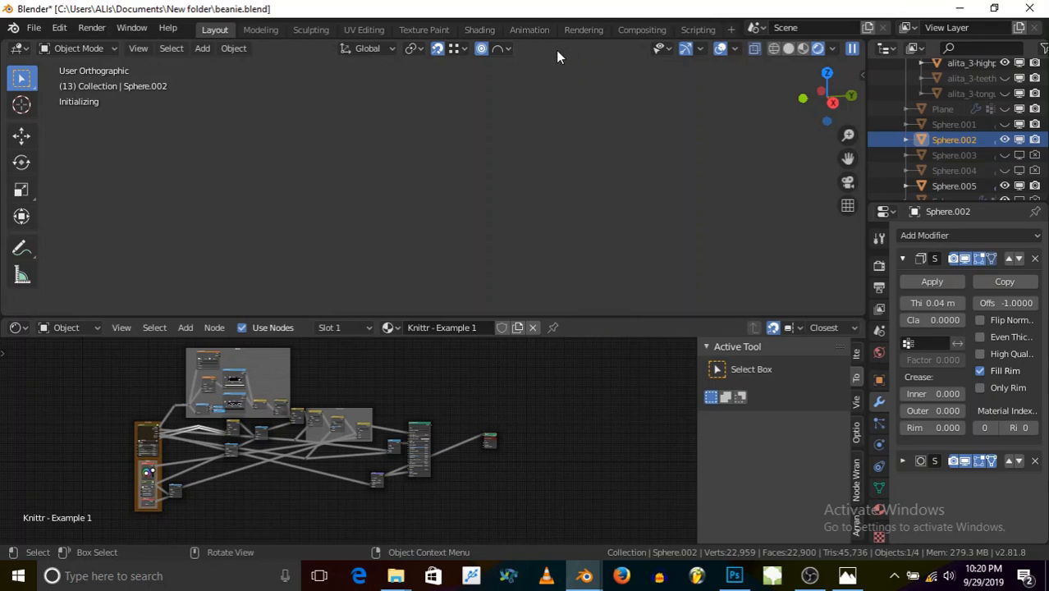
left_click(772, 49)
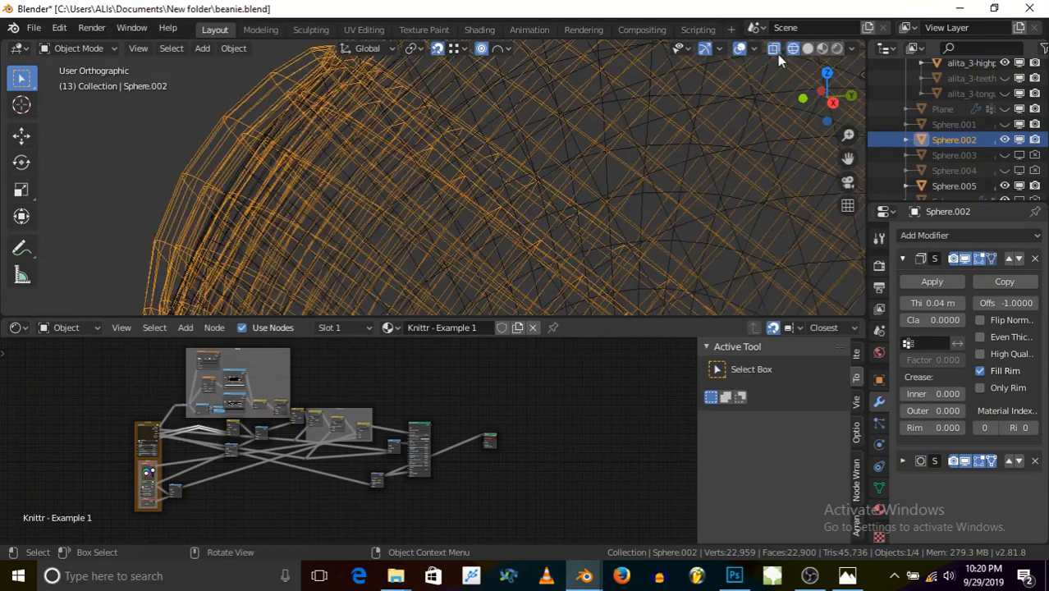
left_click(809, 49)
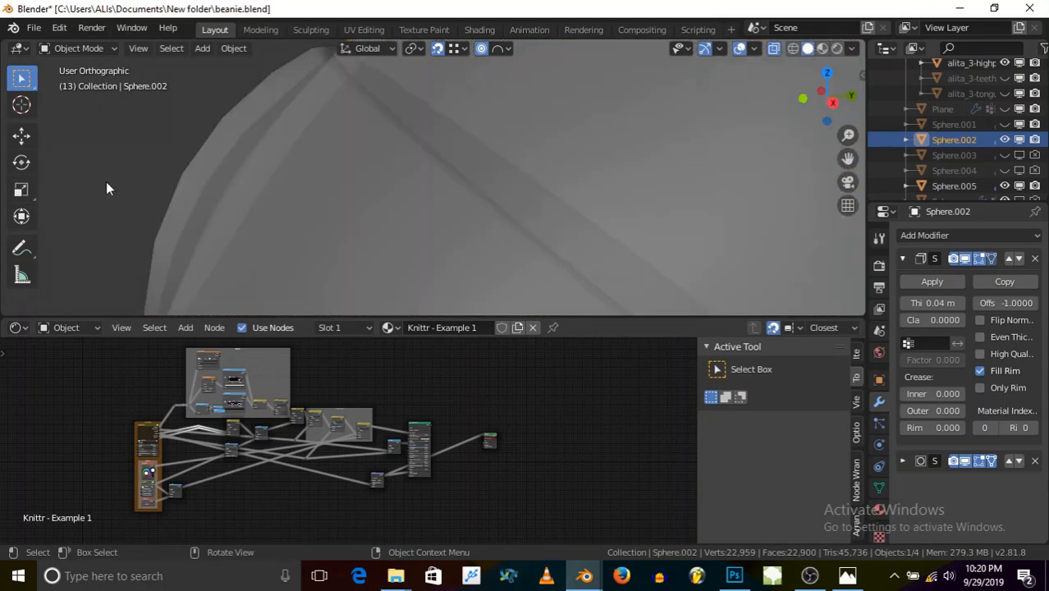
scroll(276, 145, "down", 8)
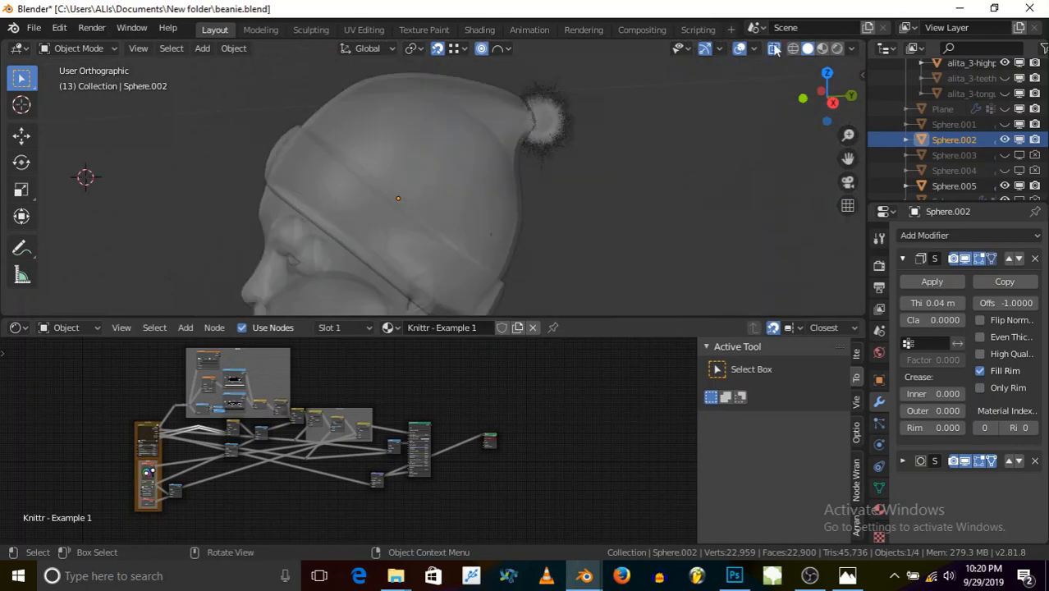
left_click(773, 50)
scroll(378, 122, "up", 6)
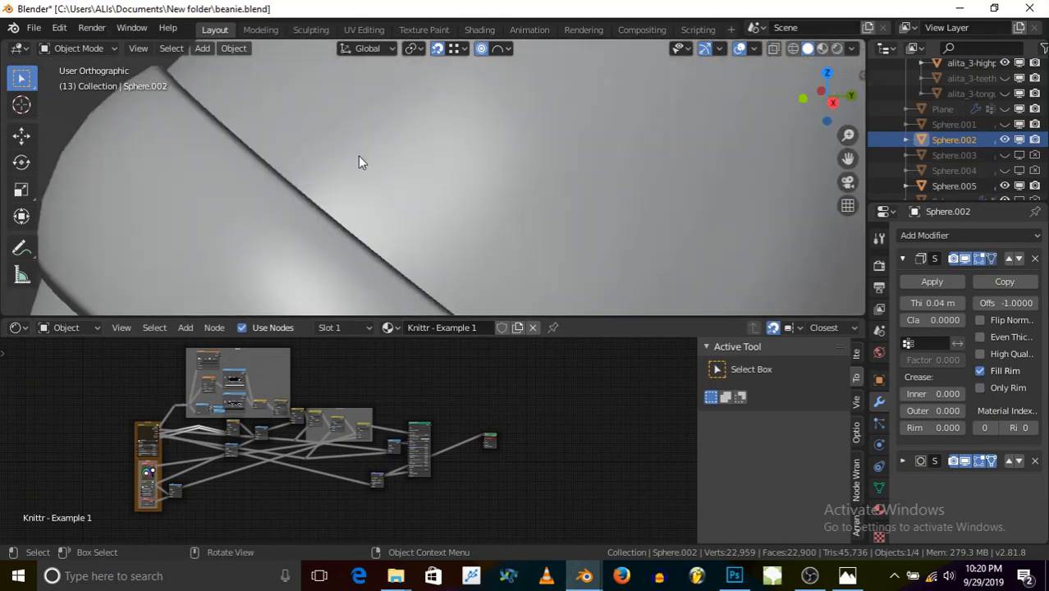
- Enter Edit Mode and add a loop cut beside the beanie's folded edge, slid by a factor of about 0.66 towards it
left_click(104, 48)
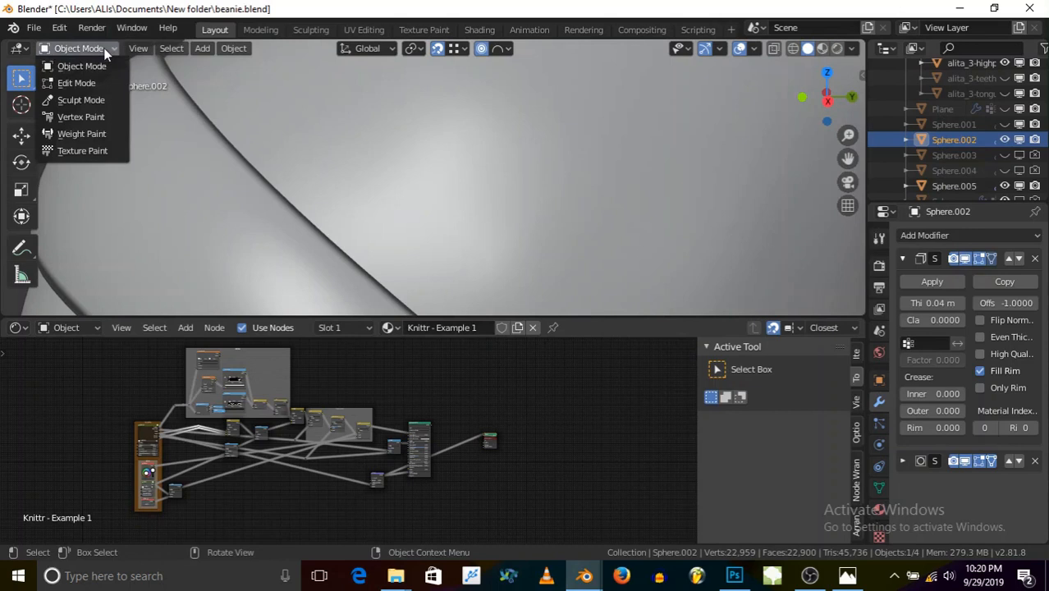
left_click(89, 82)
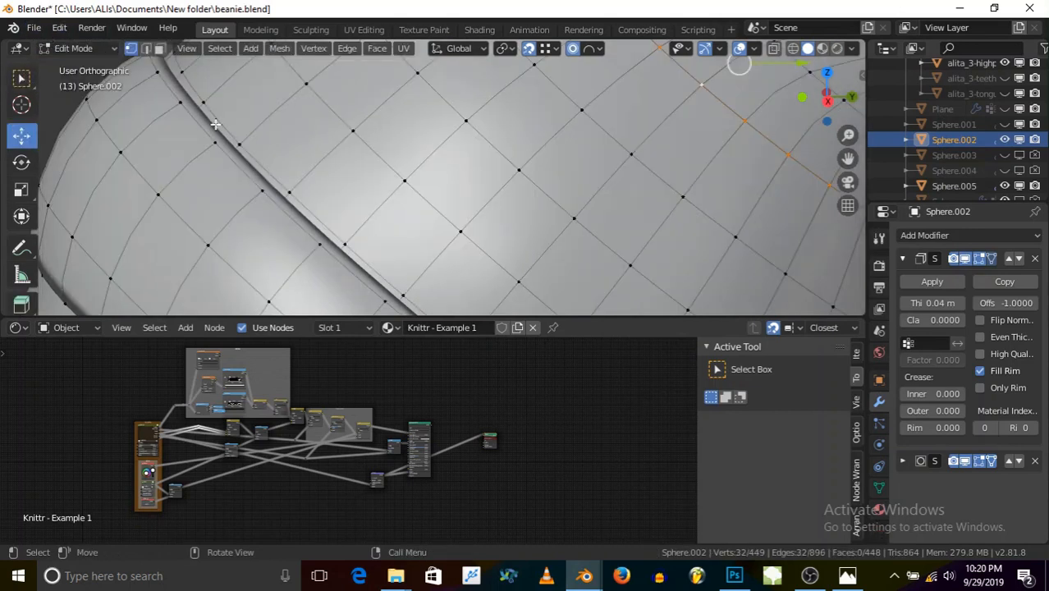
key("ctrl")
key("ctrl")
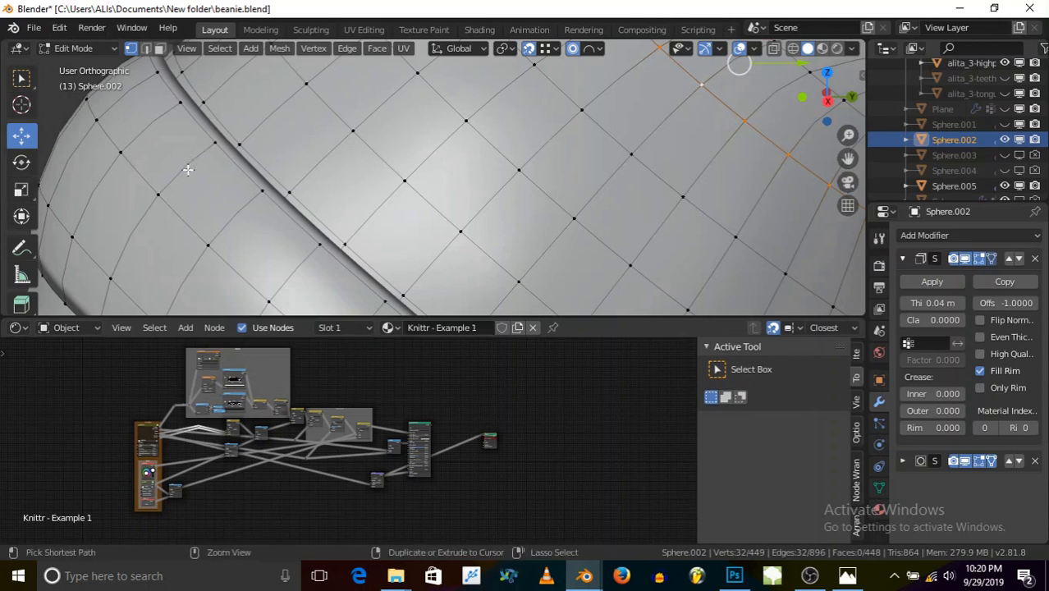
key("ctrl+r")
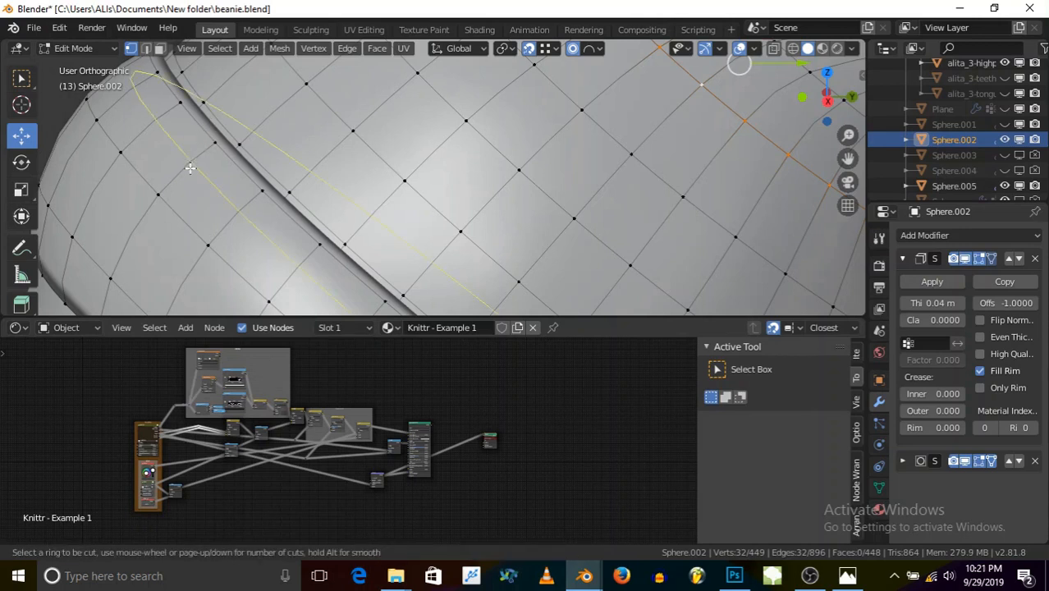
left_click(191, 167)
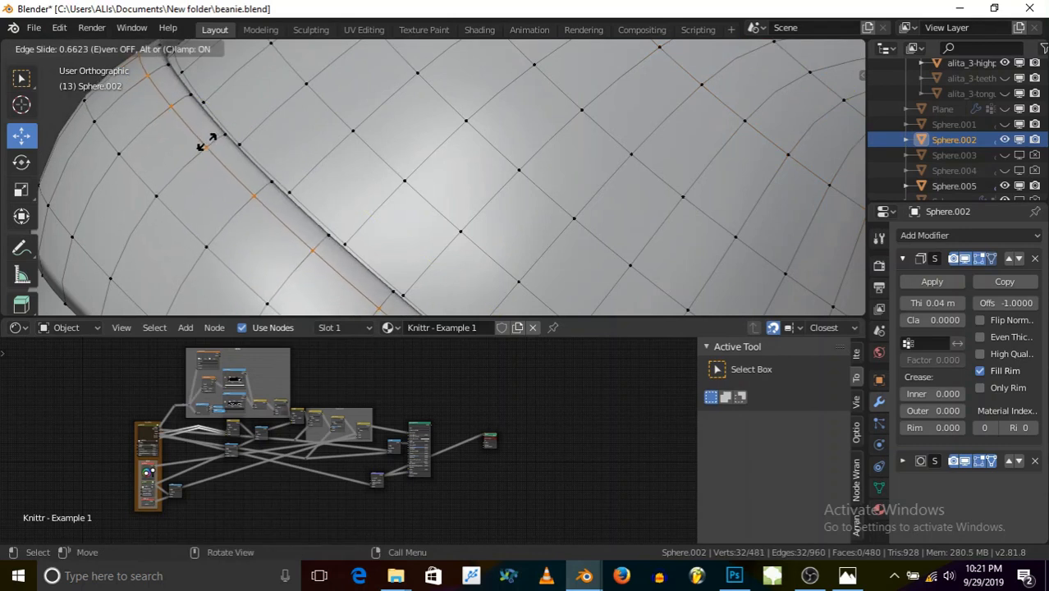
left_click(207, 142)
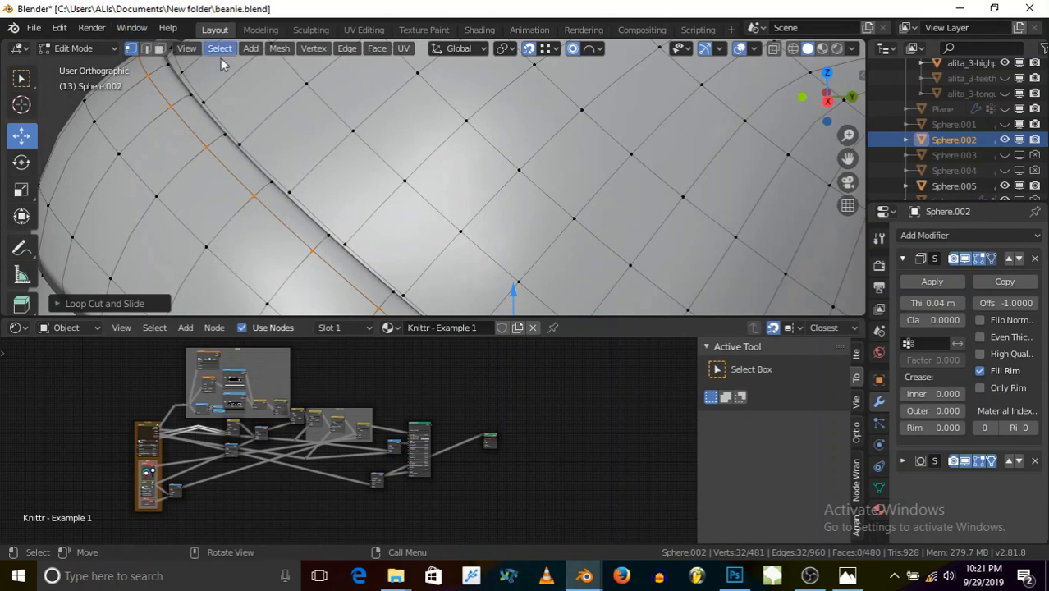
- Preview the new edge loop along the beanie's folded edge in rendered shading
left_click(836, 48)
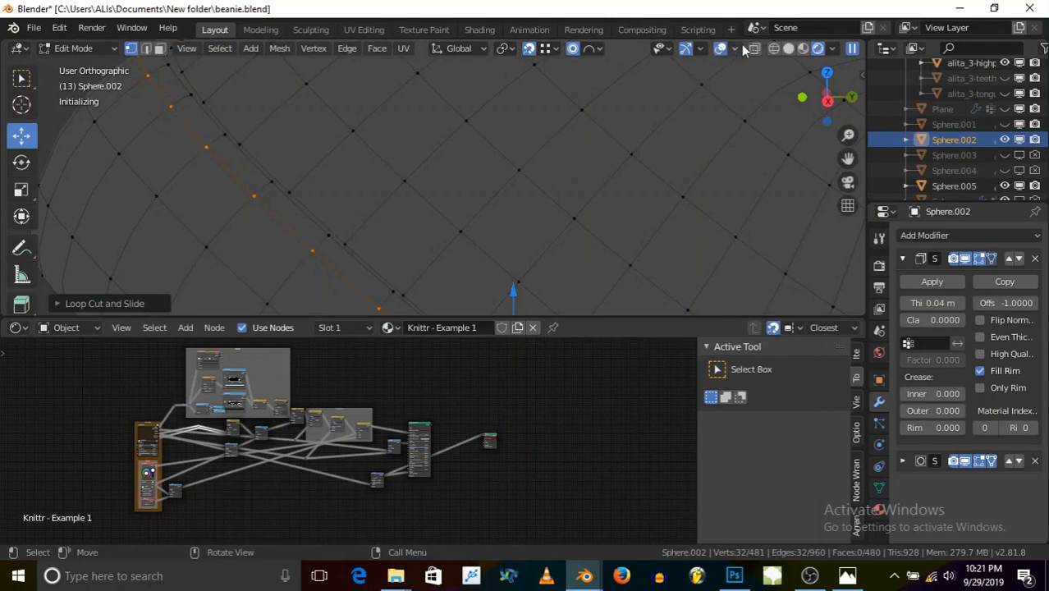
scroll(283, 236, "down", 4)
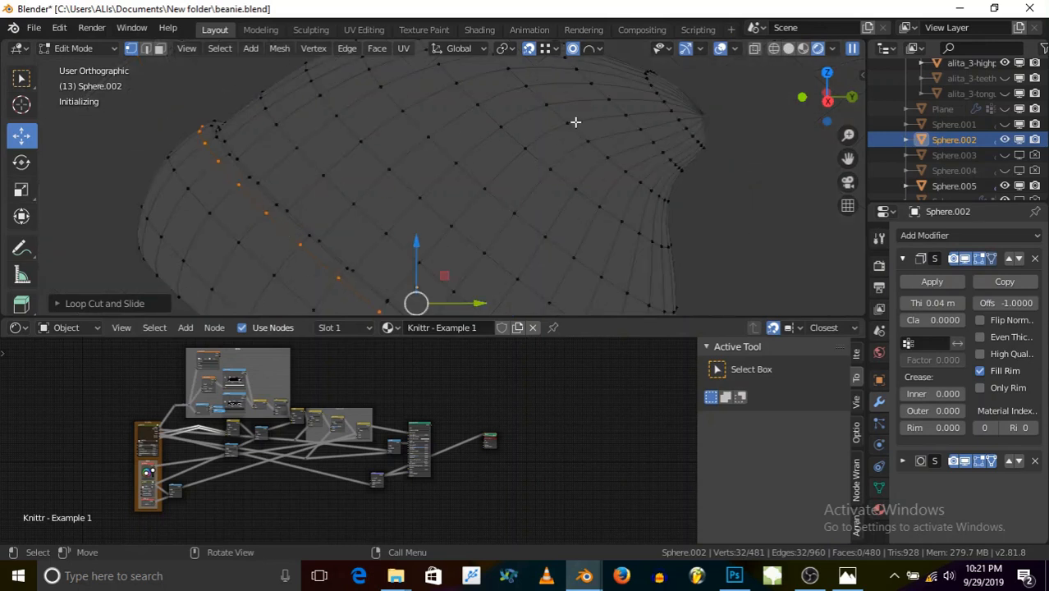
scroll(456, 230, "up", 5)
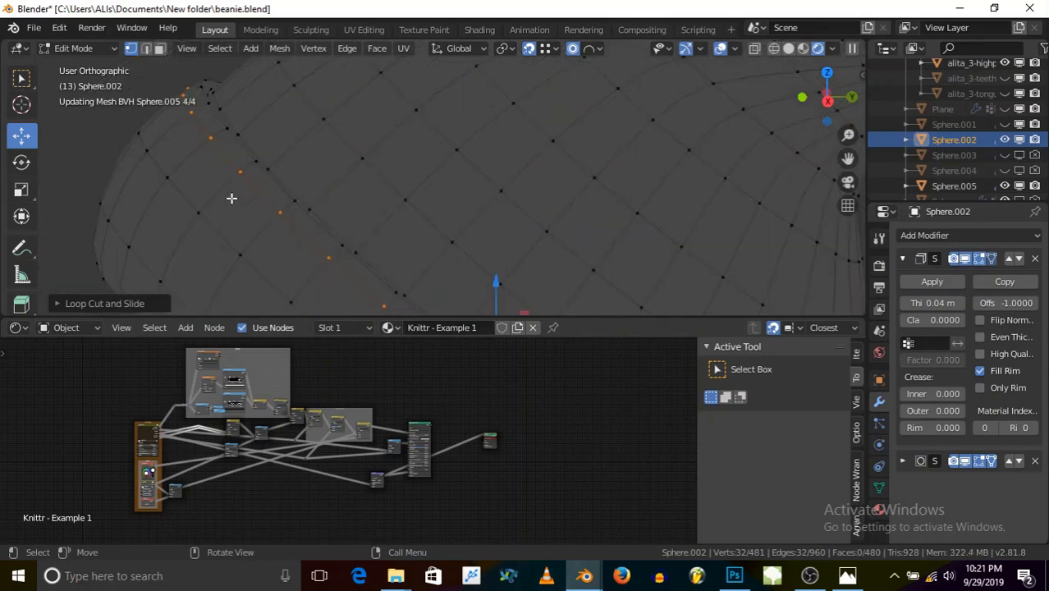
- Try deleting the face loop along the beanie's folded edge, and undo the deletion
left_click(160, 47)
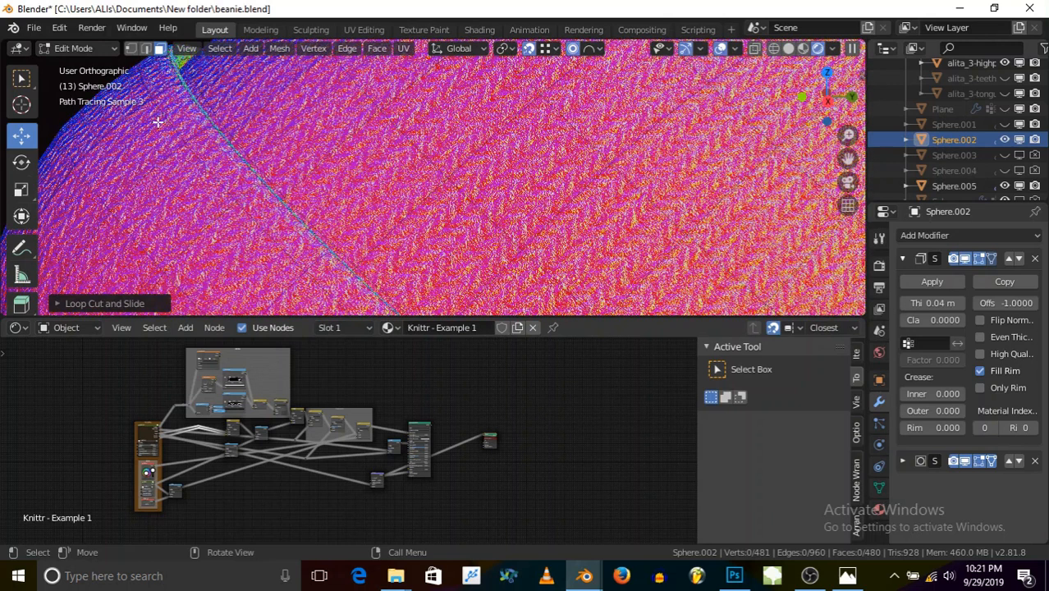
left_click(221, 132, "alt")
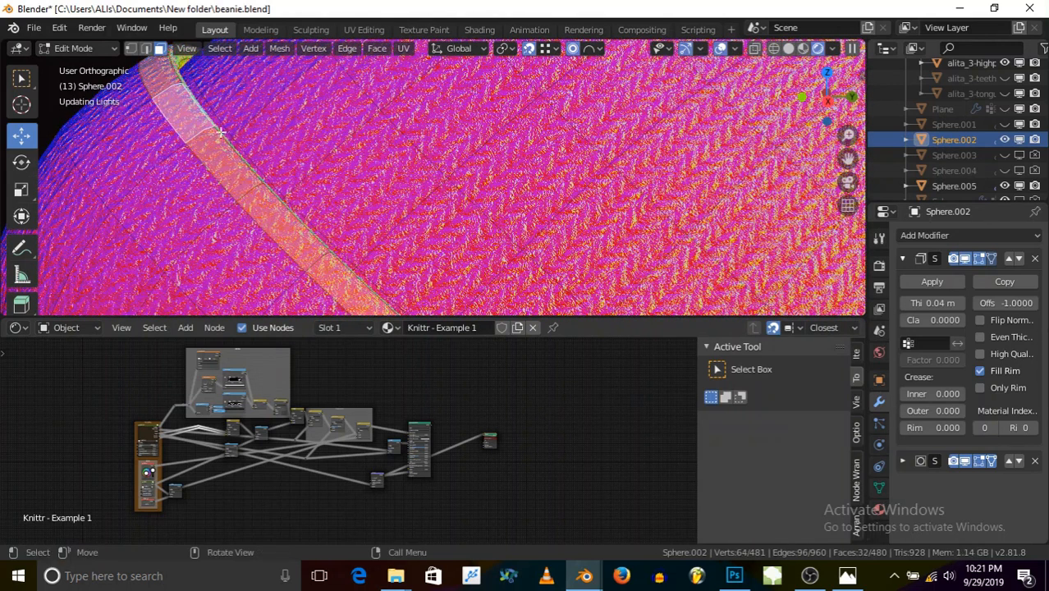
key("x")
left_click(249, 131)
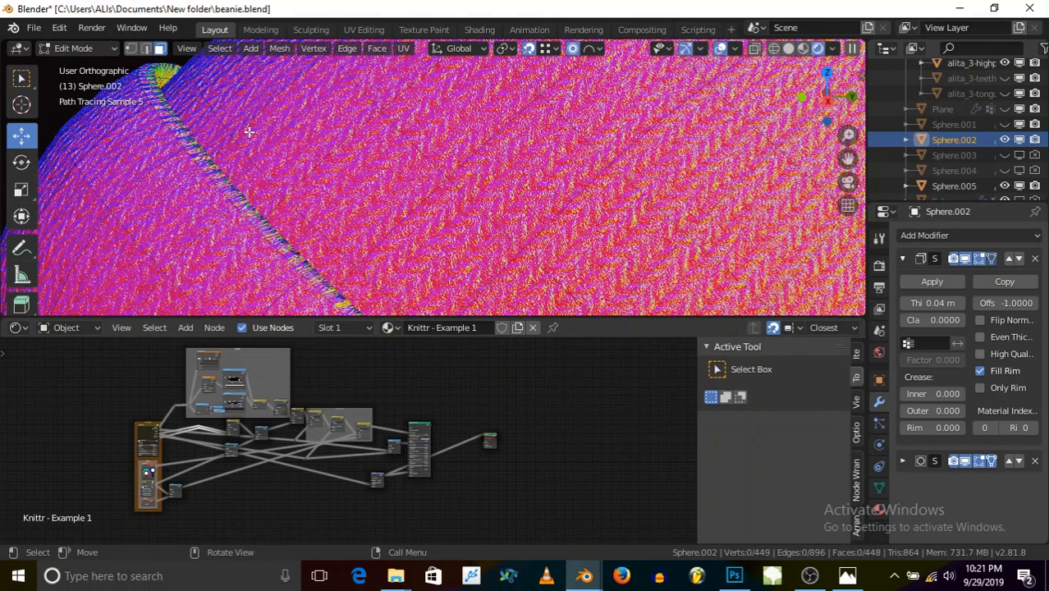
key("ctrl+z")
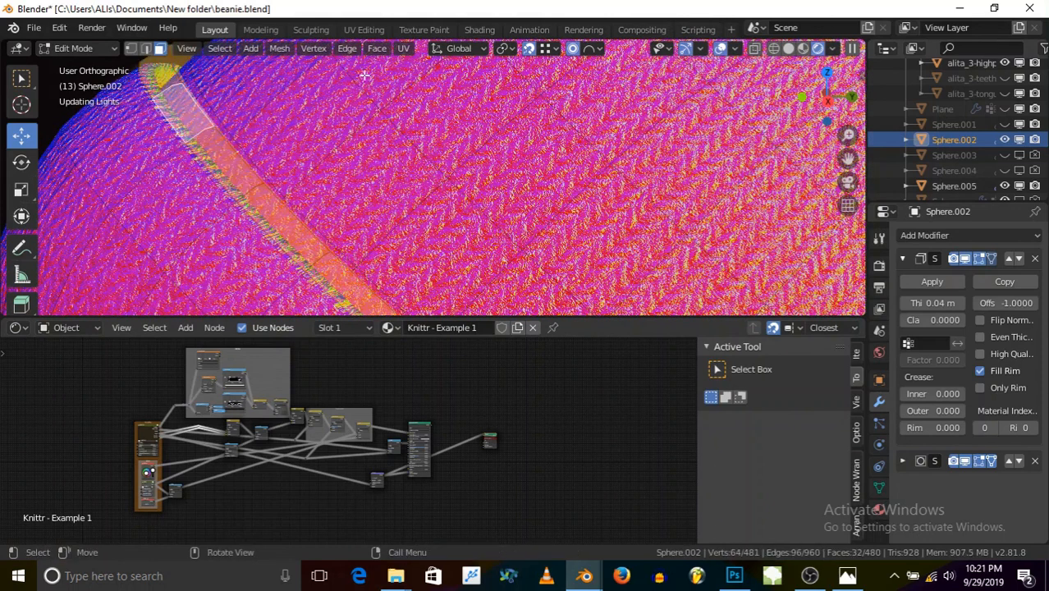
- Turn the Solidify modifier's Fill Rim off and back on in solid shading to compare the beanie's edge
left_click(787, 48)
scroll(257, 156, "down", 4)
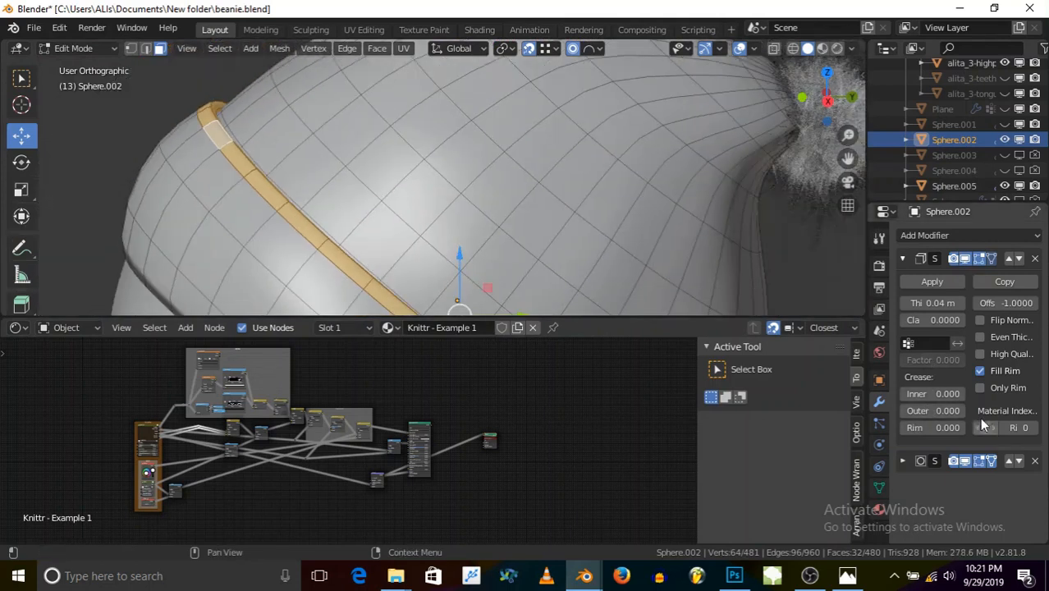
left_click(979, 370)
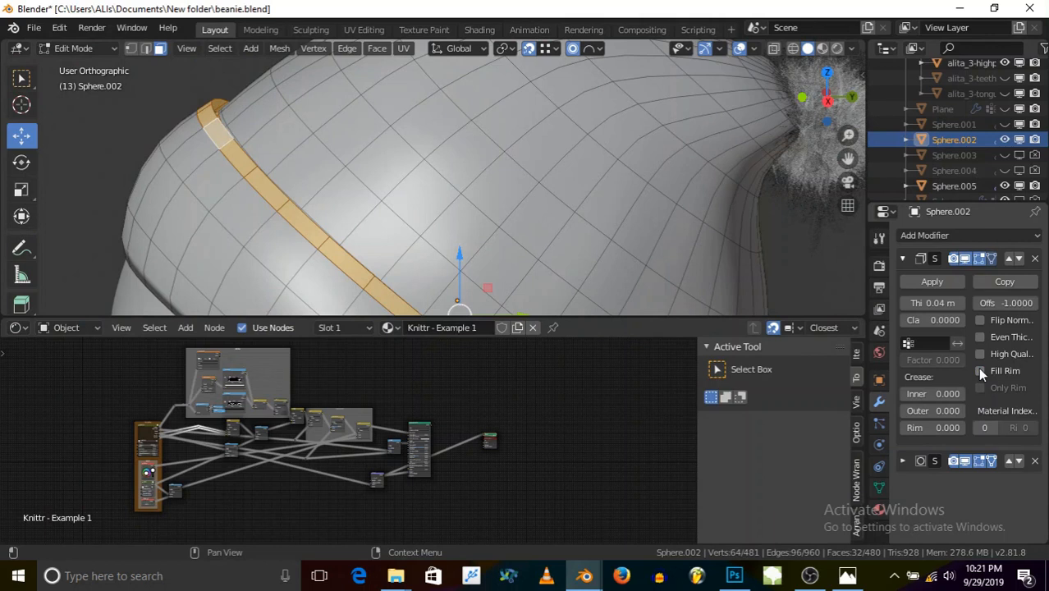
left_click(979, 370)
- Set the Solidify rim material index offset to 1, widen the properties area, and preview the beanie rendered in Object Mode
middle_click_drag(351, 171, 328, 193)
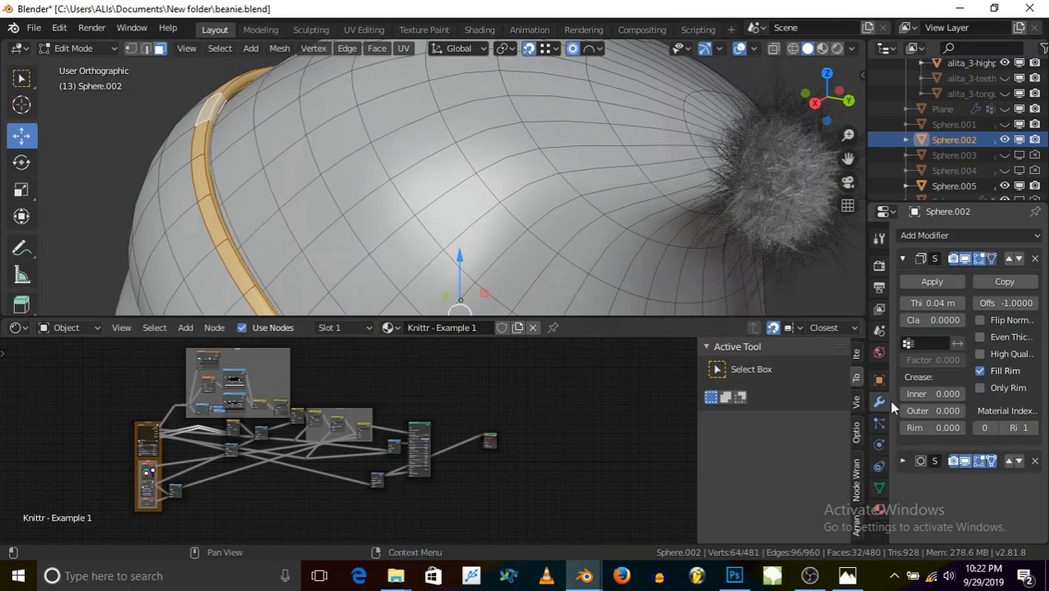
left_click_drag(888, 400, 799, 393)
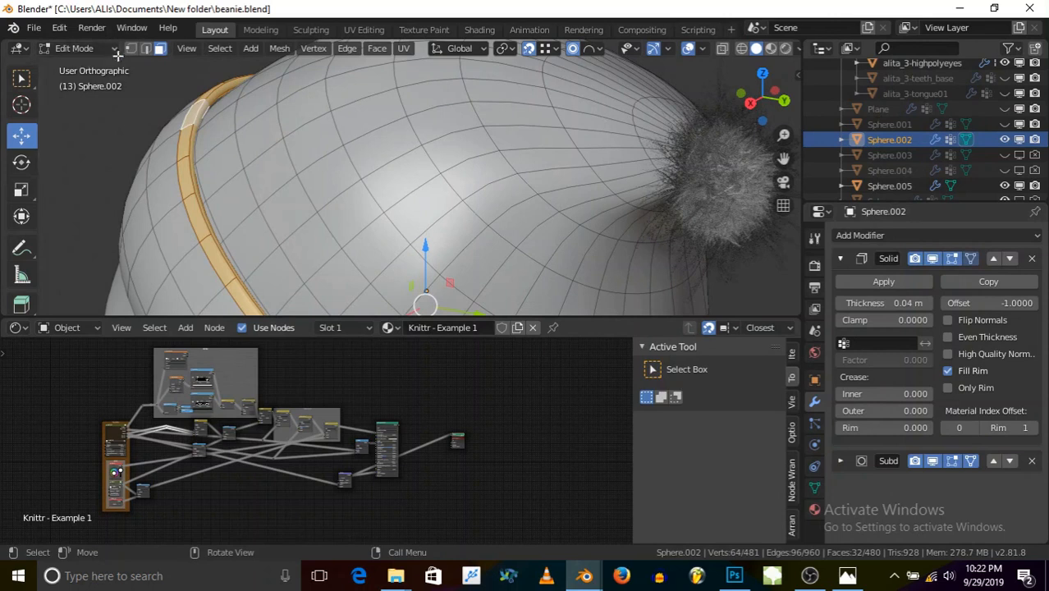
left_click(785, 48)
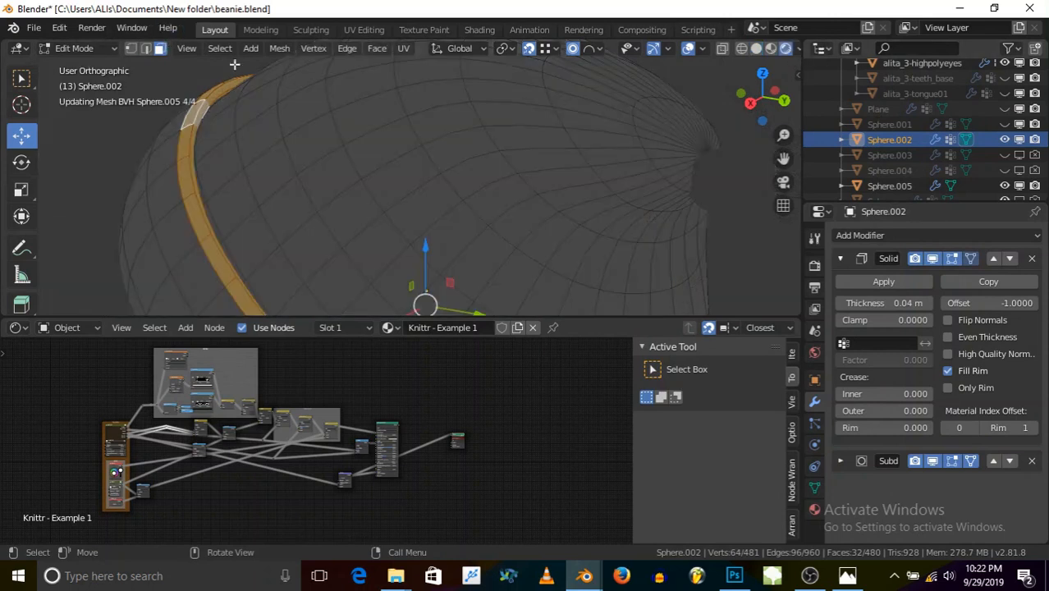
left_click(85, 49)
left_click(82, 66)
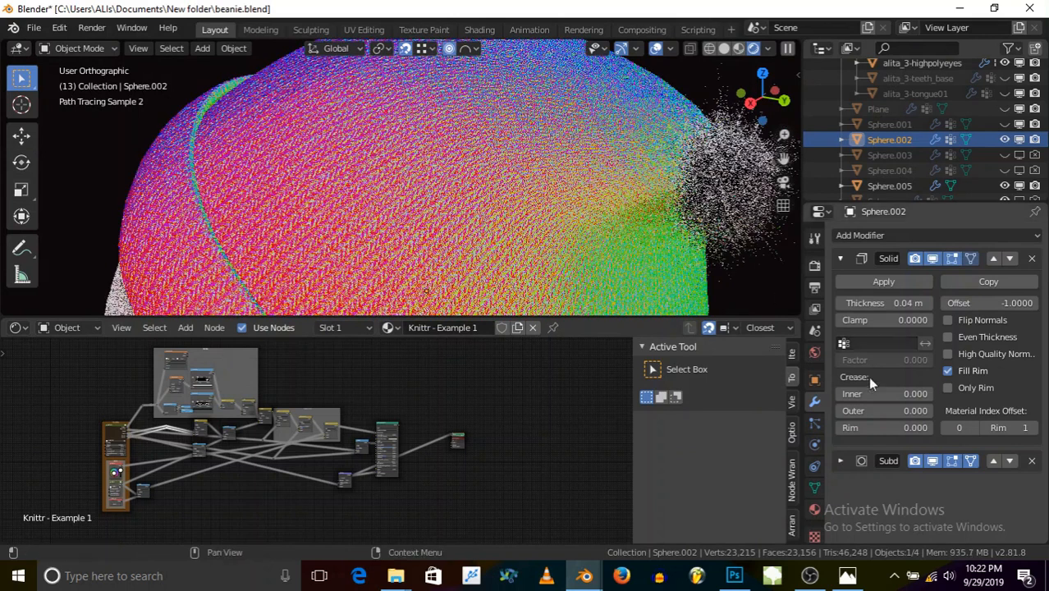
- Set the Solidify material index offset to 1 and its Rim offset to 0, and return to solid shading
left_click(981, 429)
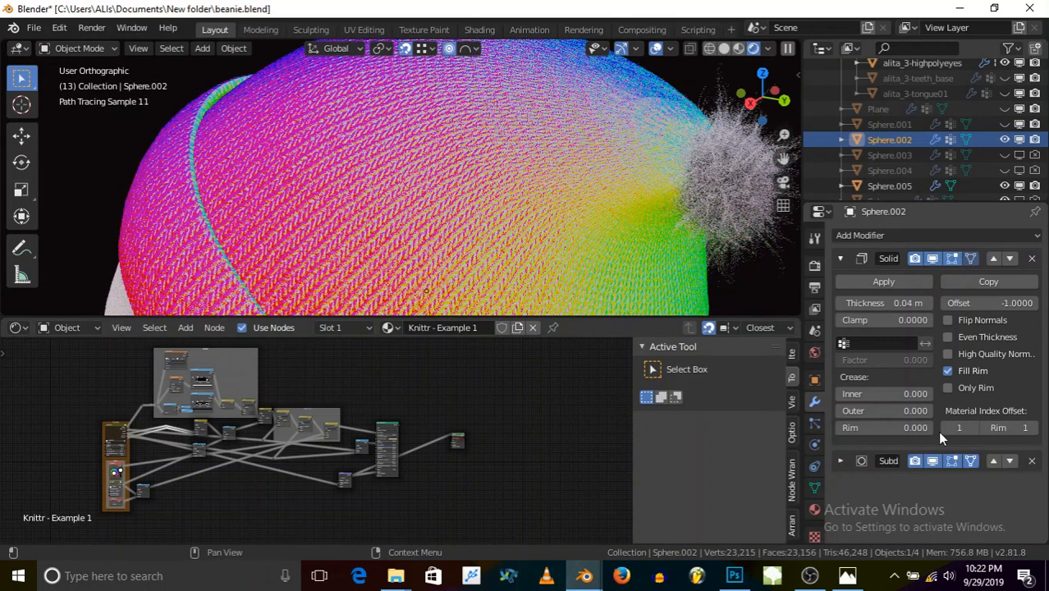
left_click(983, 427)
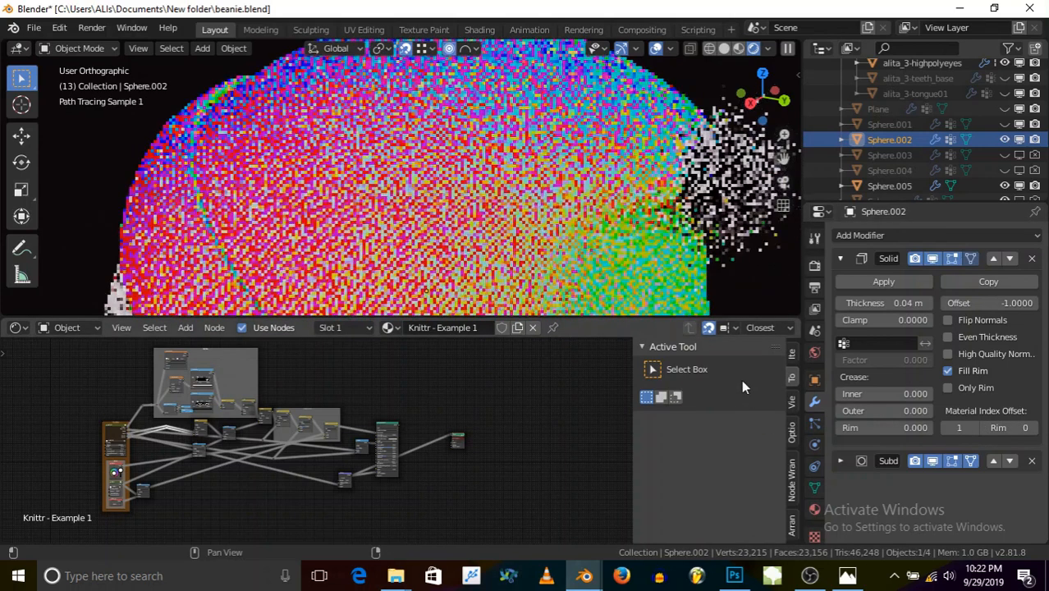
left_click(712, 48)
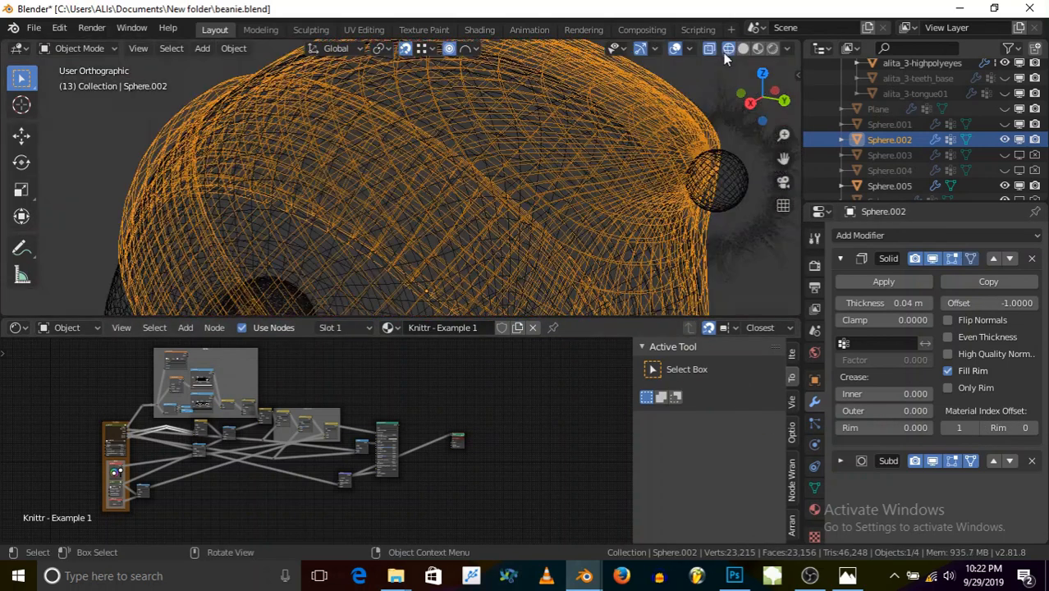
left_click(742, 49)
scroll(132, 121, "up", 3)
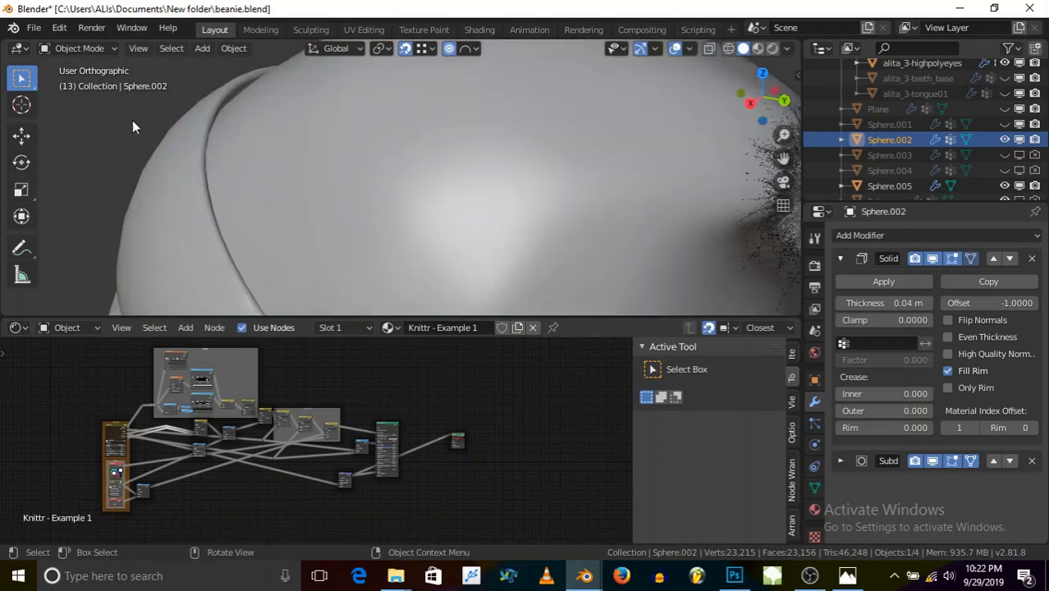
- Add a second, empty material slot to the beanie
left_click(88, 47)
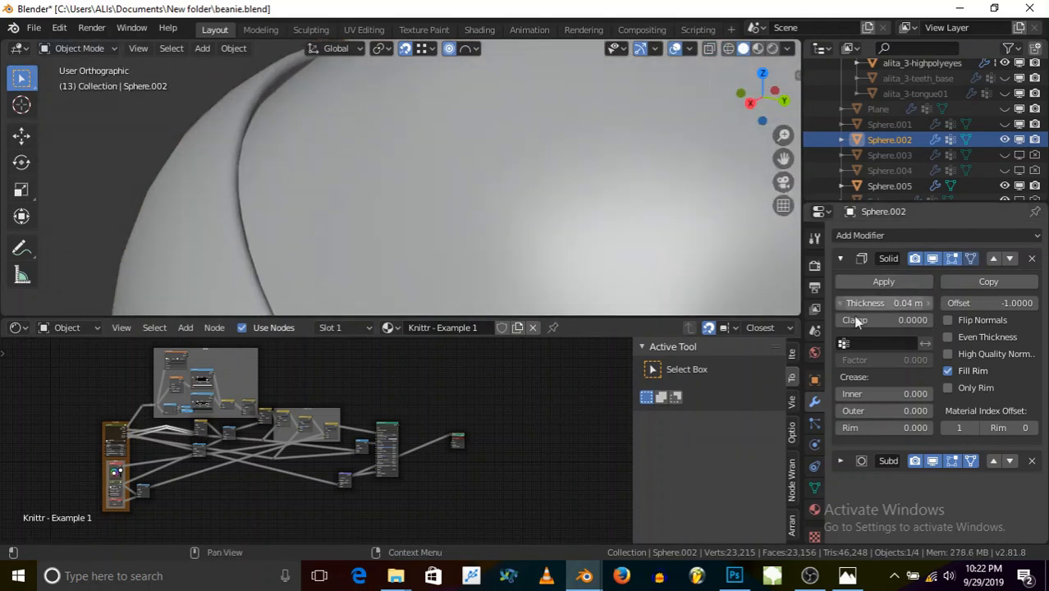
left_click(814, 508)
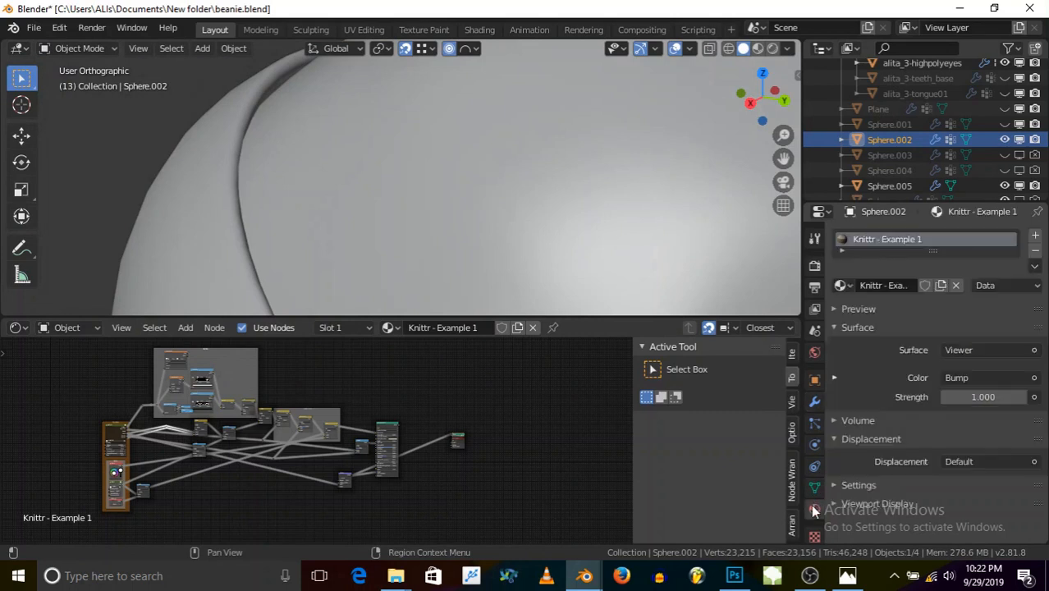
left_click(1035, 236)
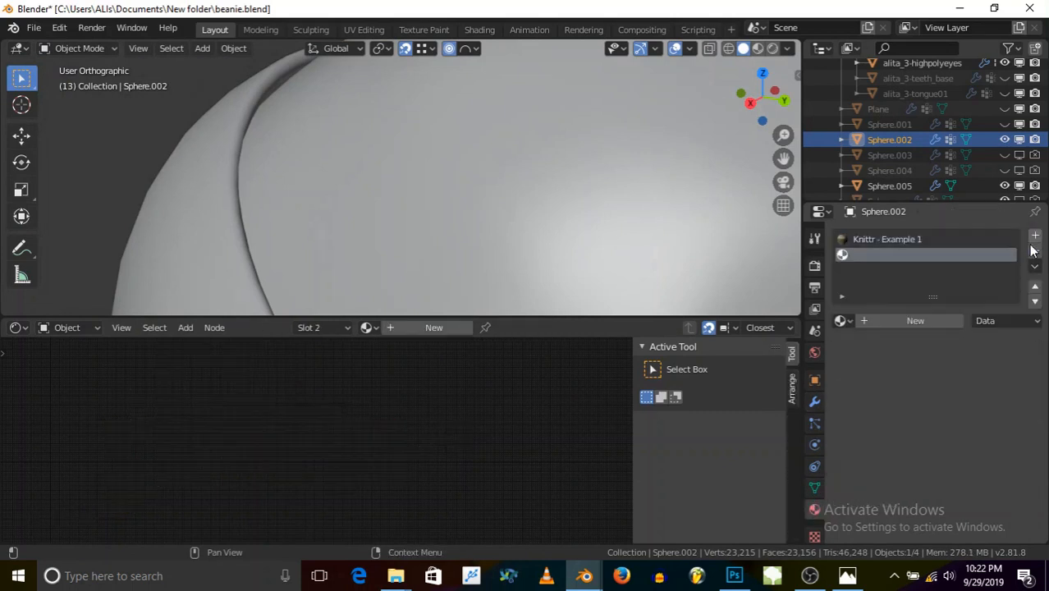
- Create a new material in Sphere.002's second slot and set the Solidify material index offset to 0 with Rim 1
left_click(903, 322)
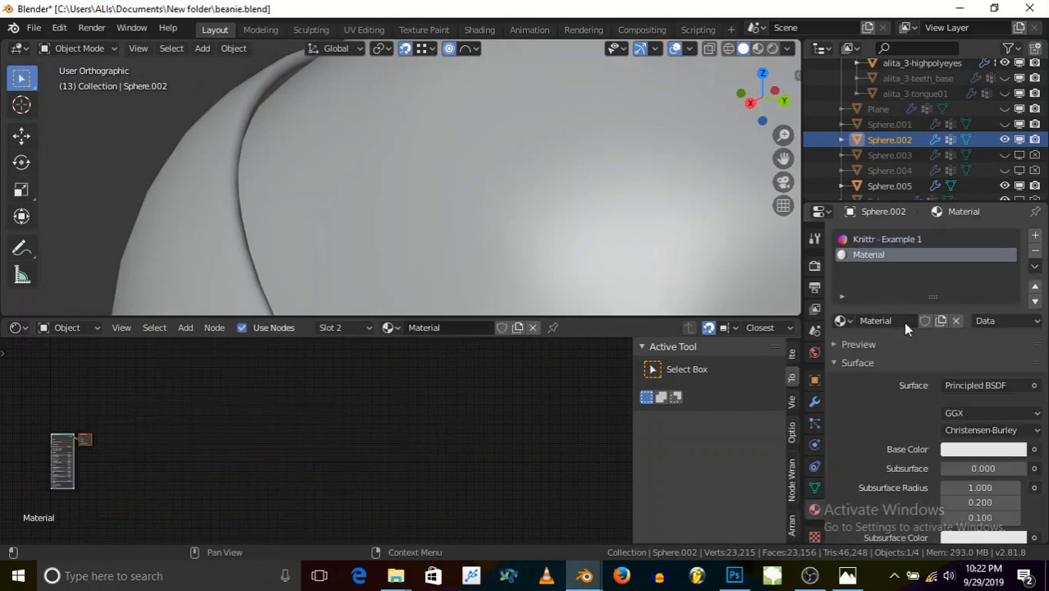
left_click(814, 401)
left_click(1029, 427)
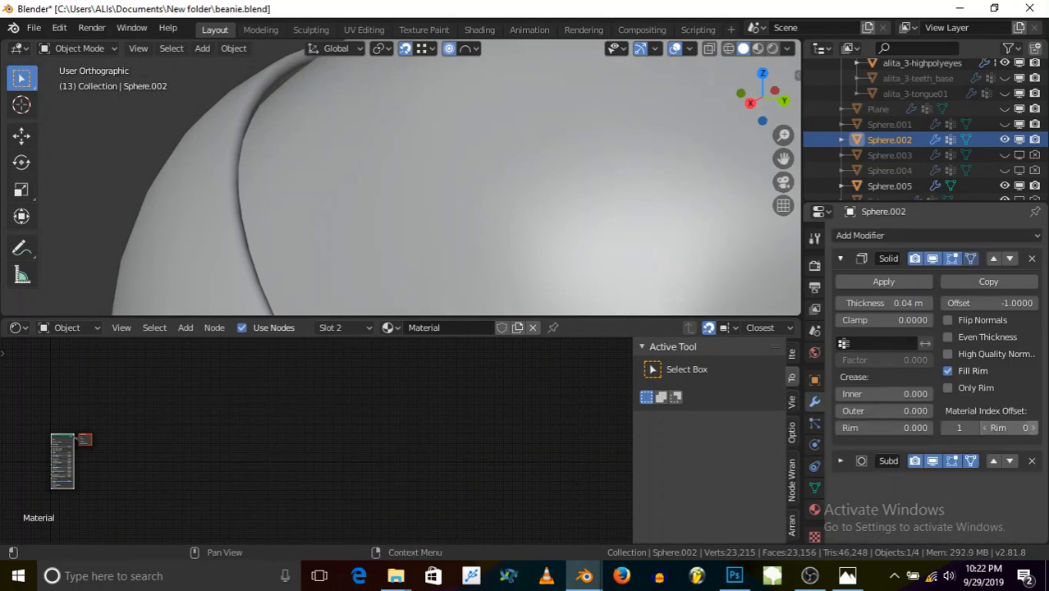
left_click(946, 428)
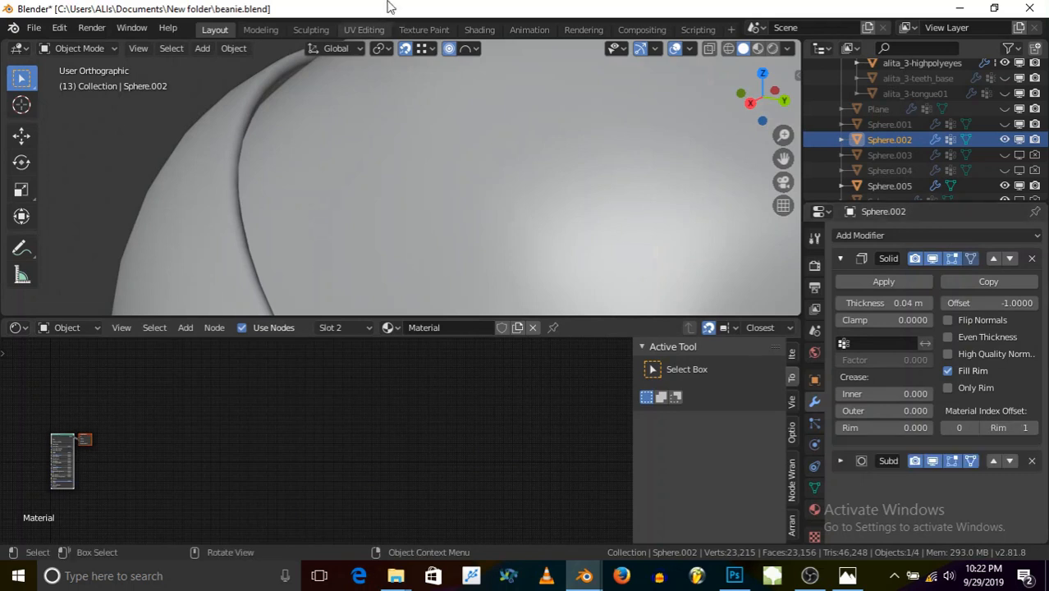
- Switch the 3D viewport to rendered shading to preview the beanie's materials
left_click(772, 48)
left_click_drag(65, 452, 107, 438)
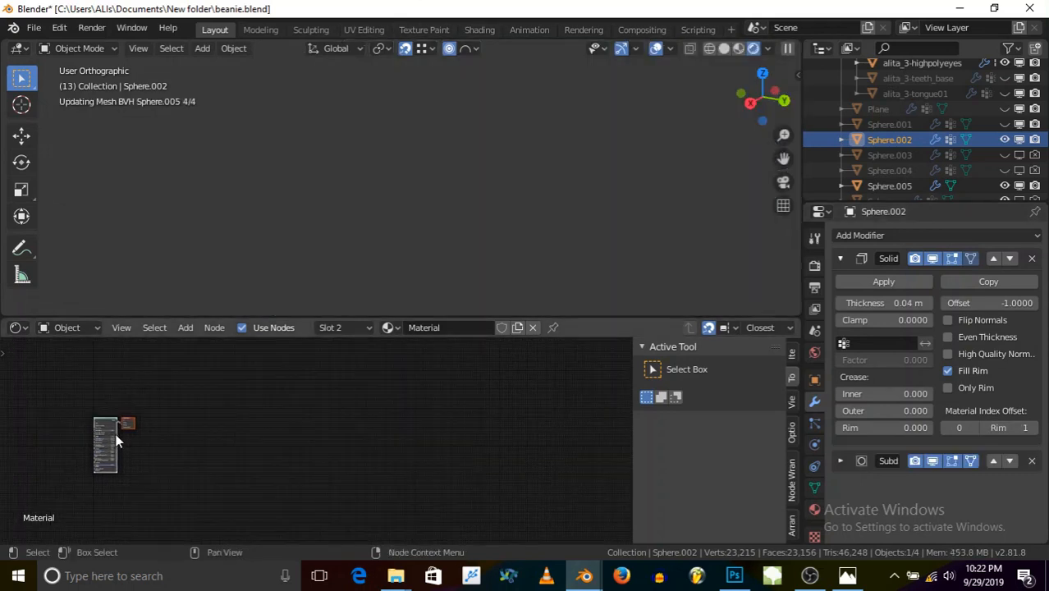
scroll(106, 449, "up", 5)
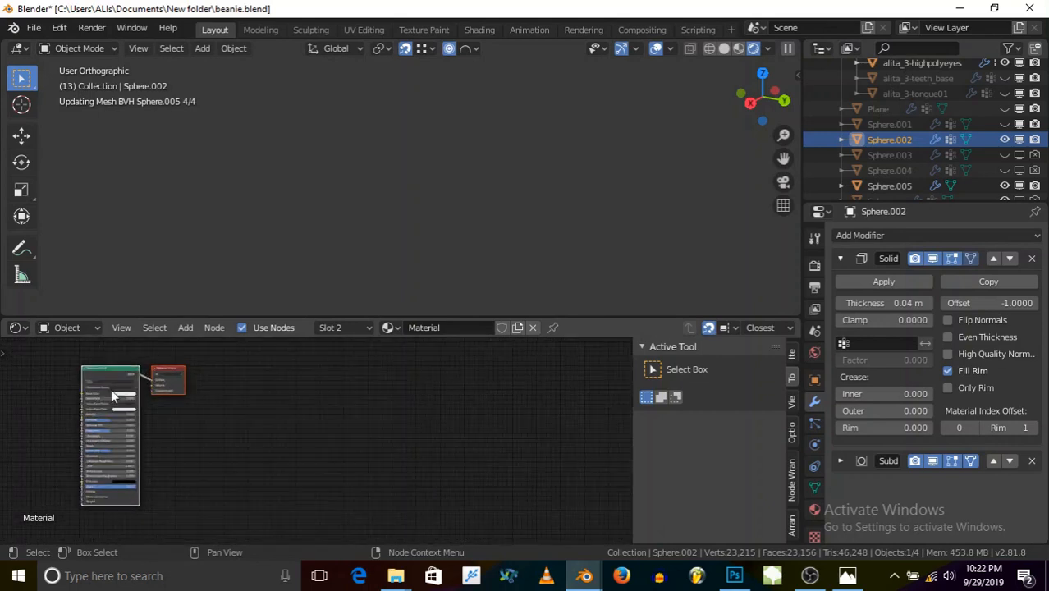
scroll(130, 396, "up", 2)
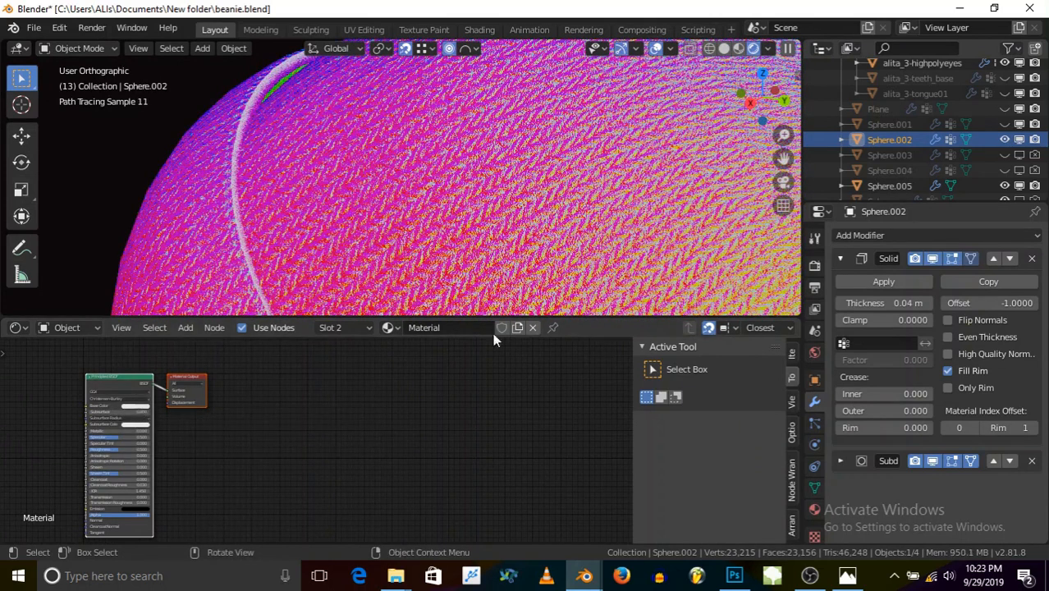
- In the Knittr - Example 1 material, connect the Principled BSDF directly to the Material Output's surface
left_click(338, 325)
left_click(338, 224)
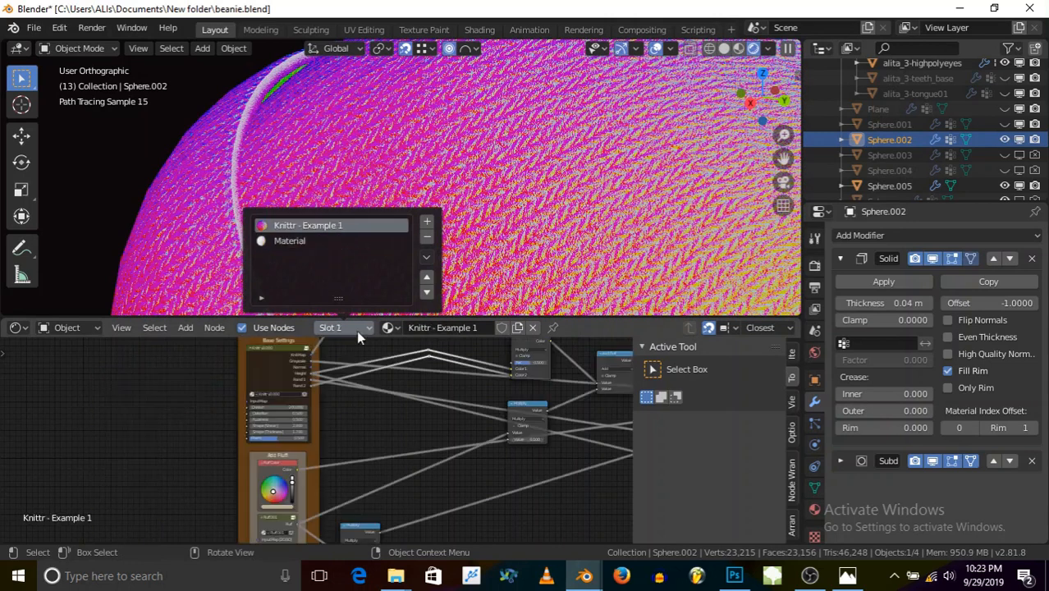
scroll(290, 398, "down", 7)
middle_click_drag(380, 384, 346, 380)
scroll(389, 375, "up", 2)
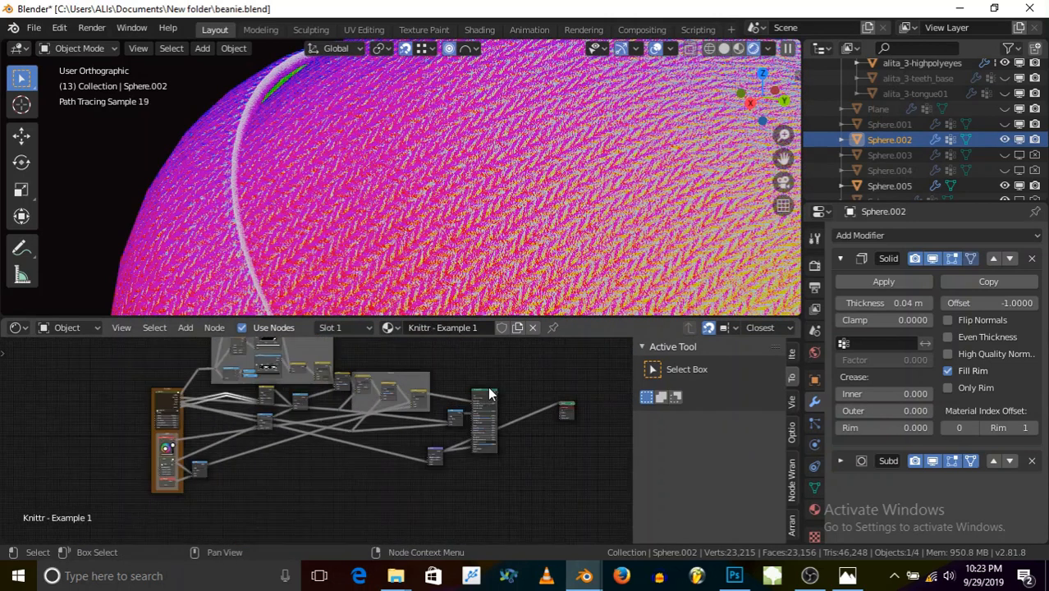
scroll(487, 394, "up", 1)
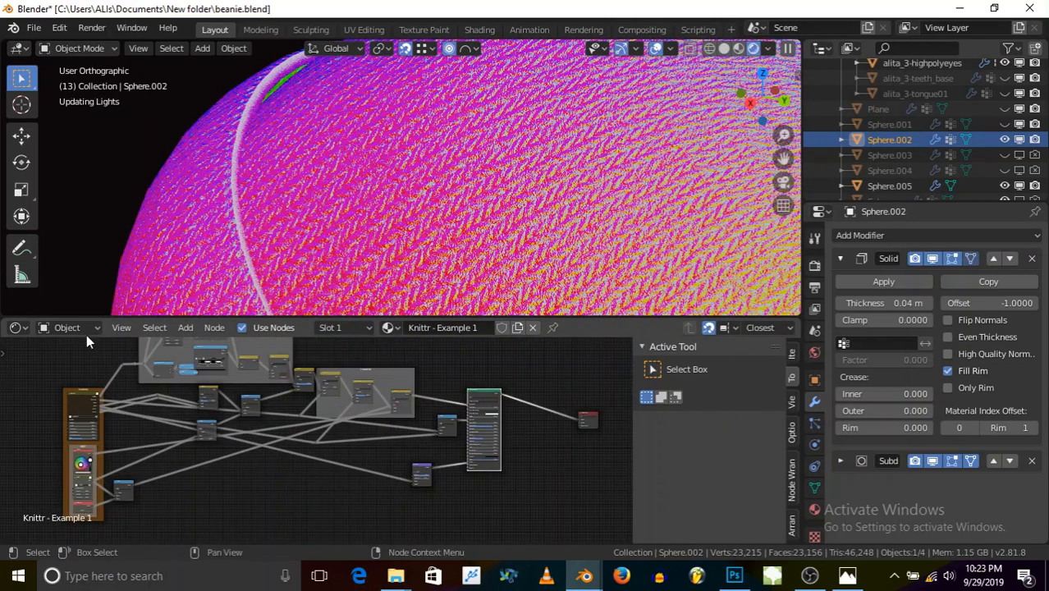
- Sample the beanie's dark stripe in the viewport as the base color of the second slot's material
left_click(348, 327)
left_click(313, 236)
middle_click_drag(112, 431, 260, 429)
scroll(149, 428, "up", 12)
left_click(176, 424)
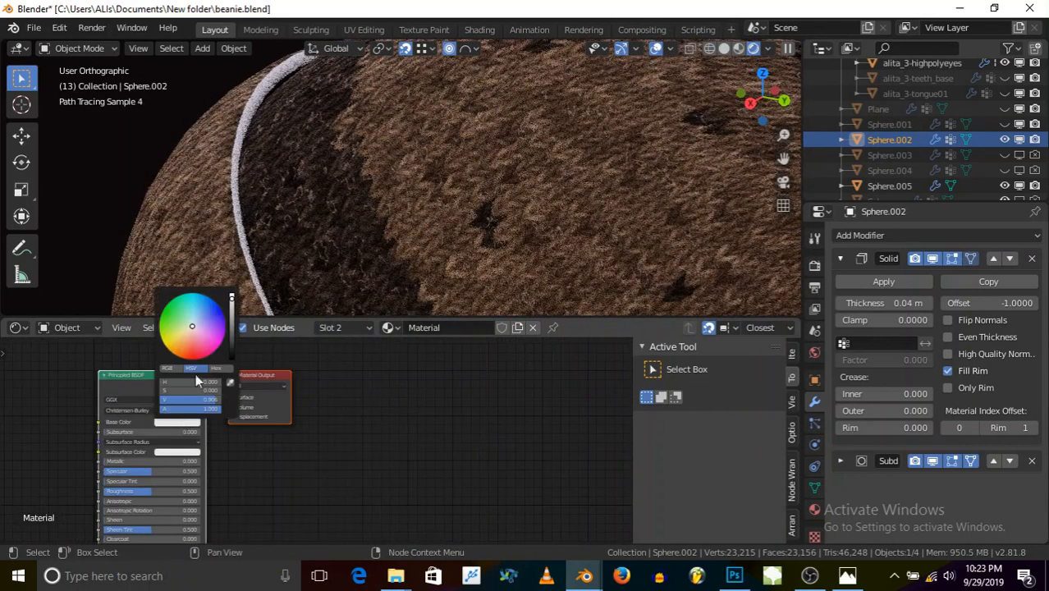
left_click(251, 226)
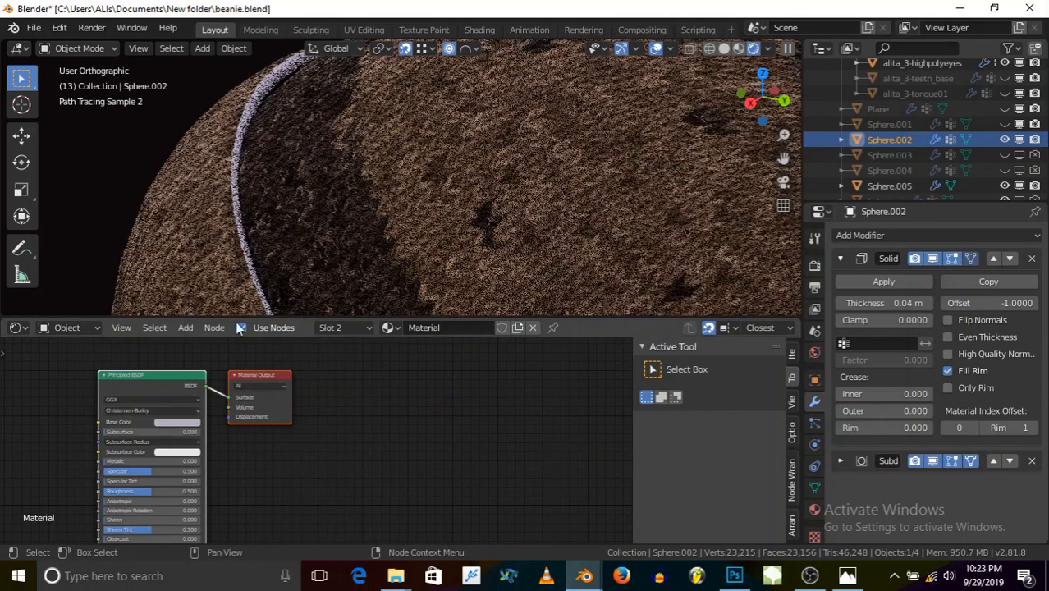
left_click(190, 422)
left_click(231, 384)
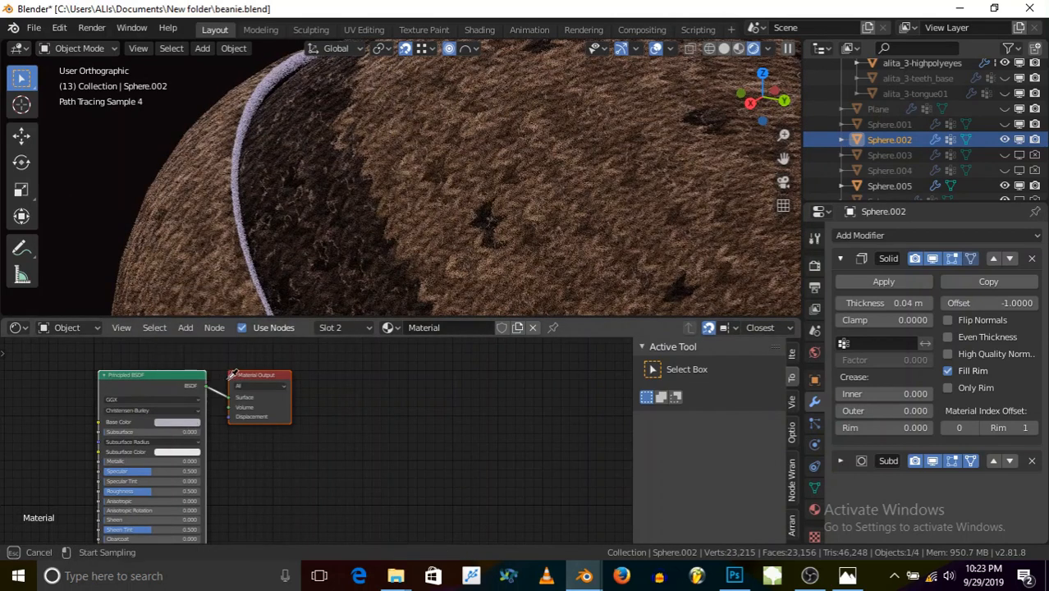
left_click(301, 226)
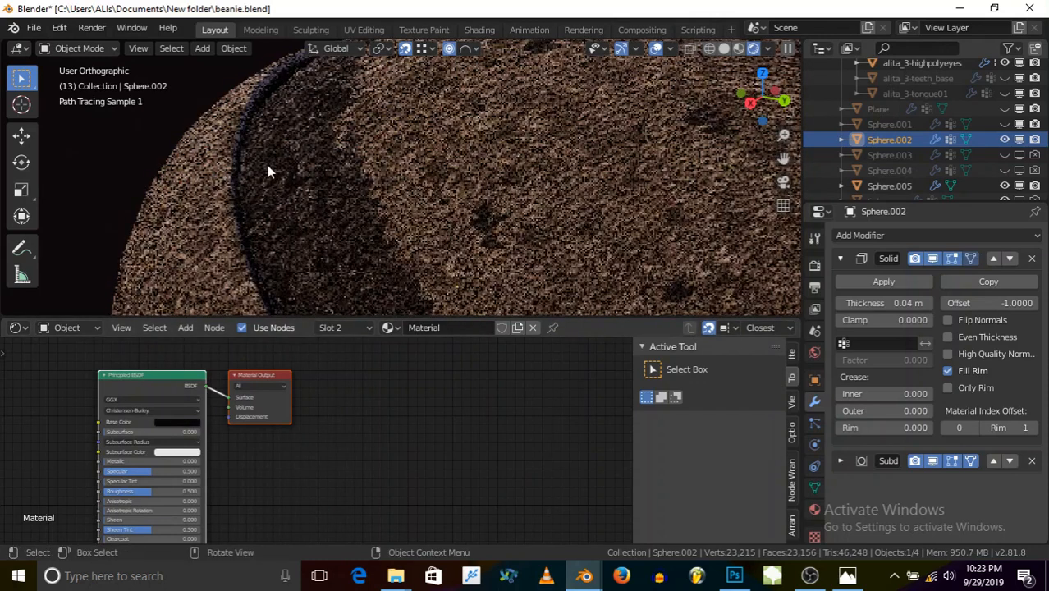
scroll(267, 165, "down", 6)
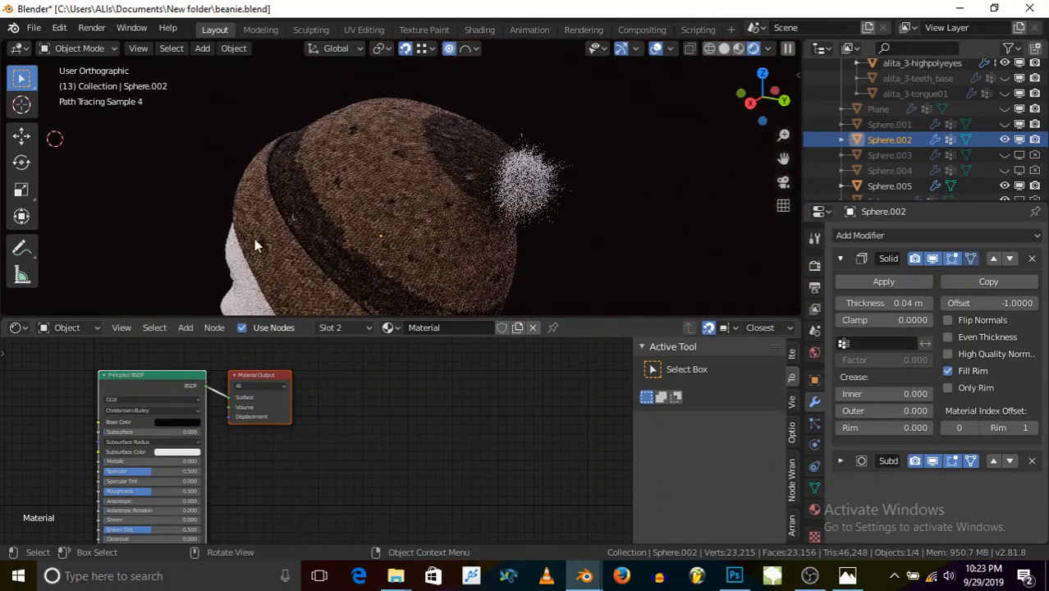
scroll(293, 175, "up", 6)
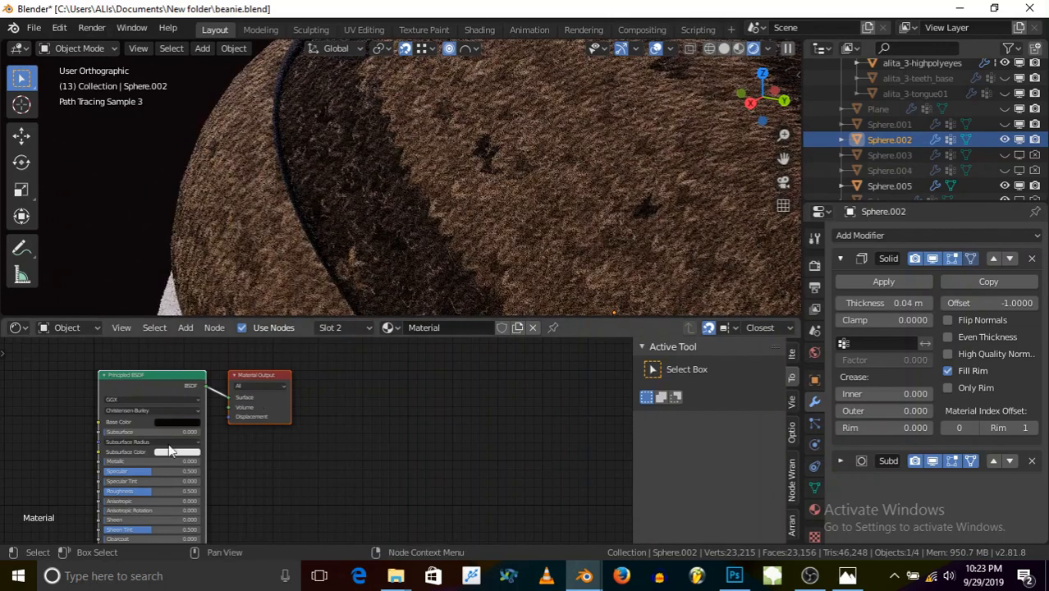
- Set the rim material's roughness to 0.805 and specular to 0.191
scroll(156, 447, "up", 4)
mouse_move(169, 449)
left_mouse_down()
mouse_move(263, 453)
mouse_move(222, 448)
left_mouse_up()
left_click_drag(162, 418, 136, 417)
middle_click_drag(166, 524, 181, 456)
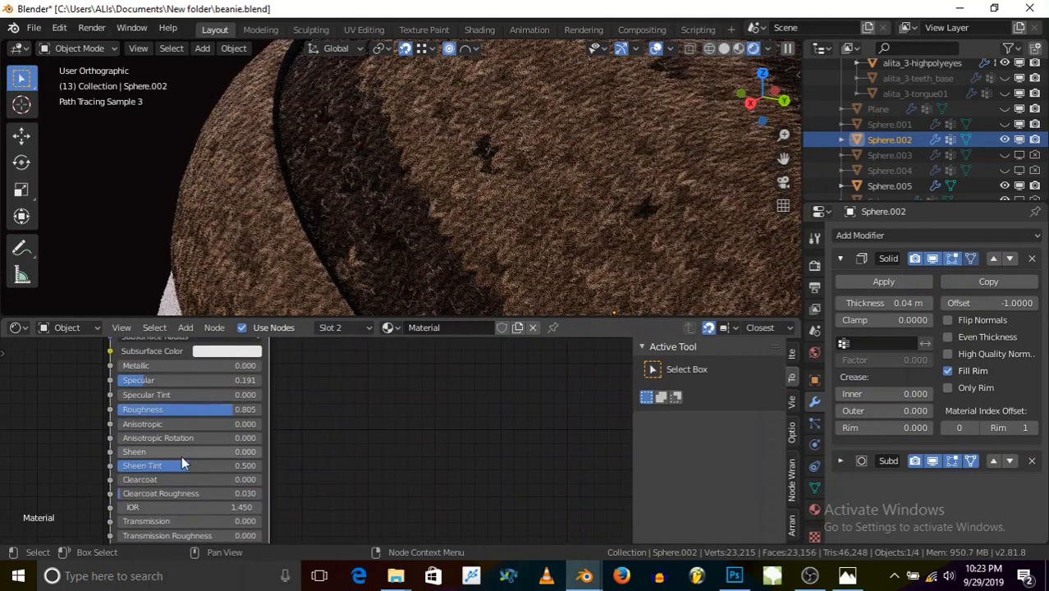
- Resample the rim material's base color from the brown yarn at the edge of the dark stripe
middle_click_drag(208, 387, 201, 429)
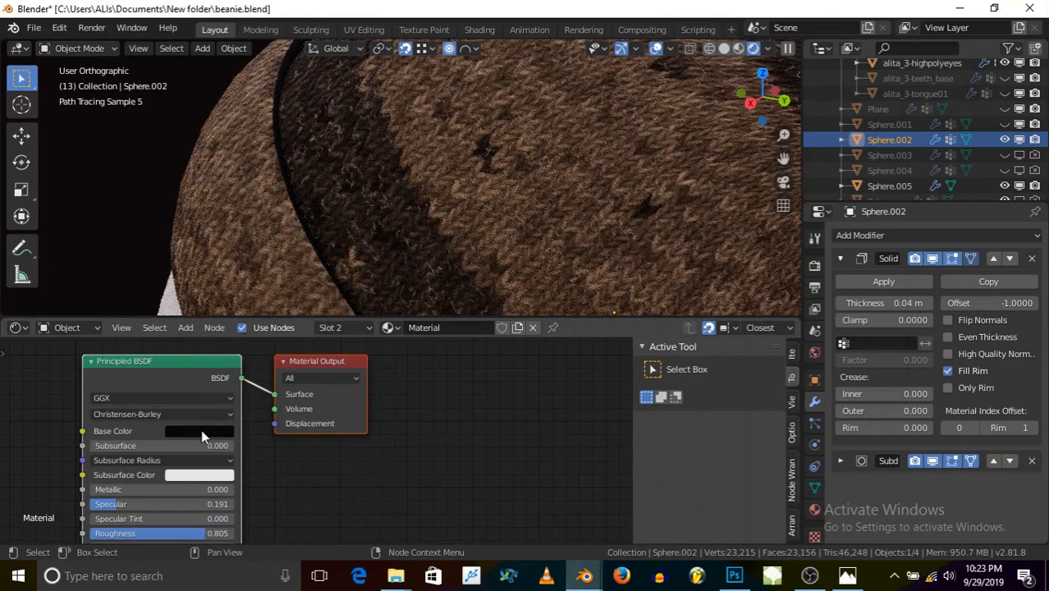
left_click(201, 429)
left_click(277, 373)
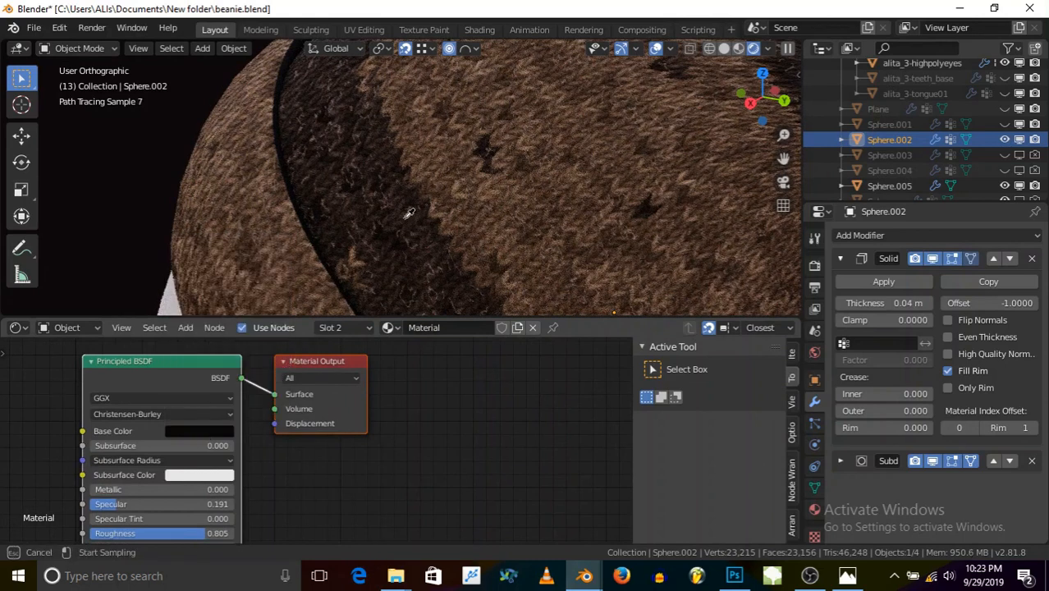
left_click(415, 182)
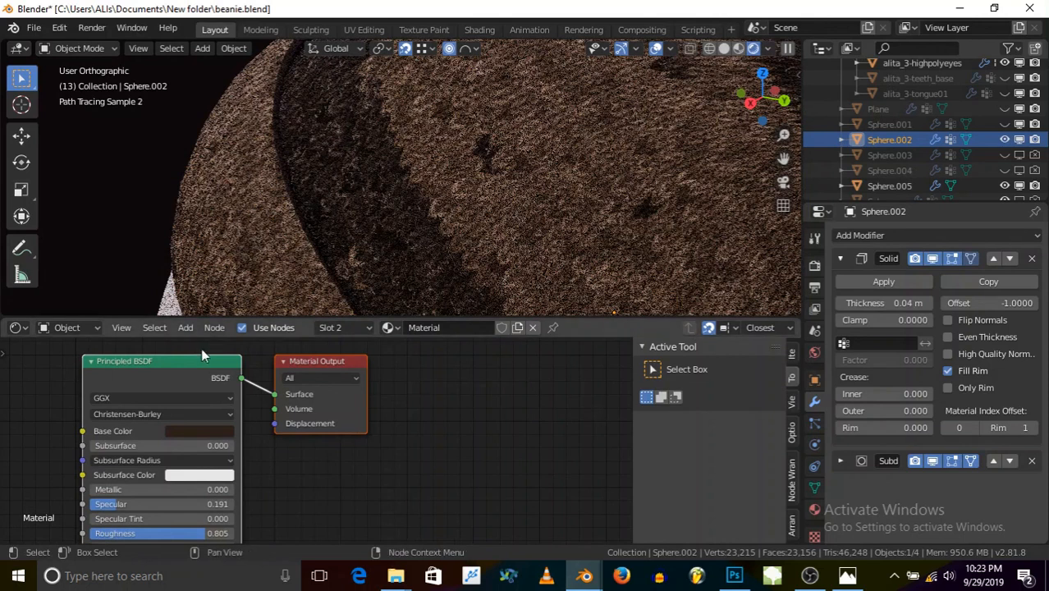
- Increase the saturation of the rim material's brown base color and fine-tune its brightness
left_click(200, 427)
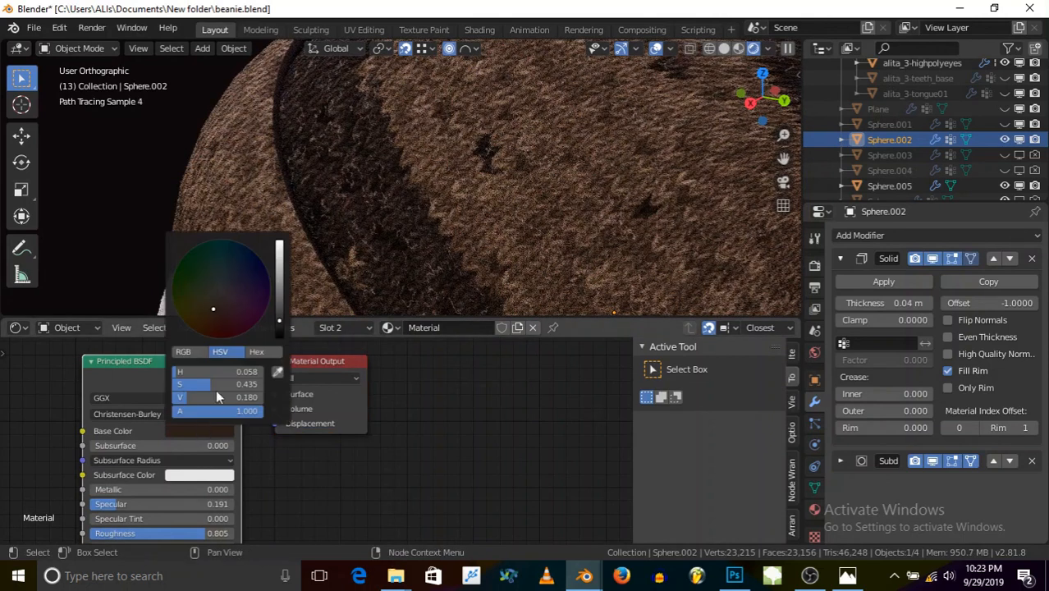
left_click_drag(222, 383, 252, 384)
left_click(280, 311)
left_click(280, 315)
left_click(280, 321)
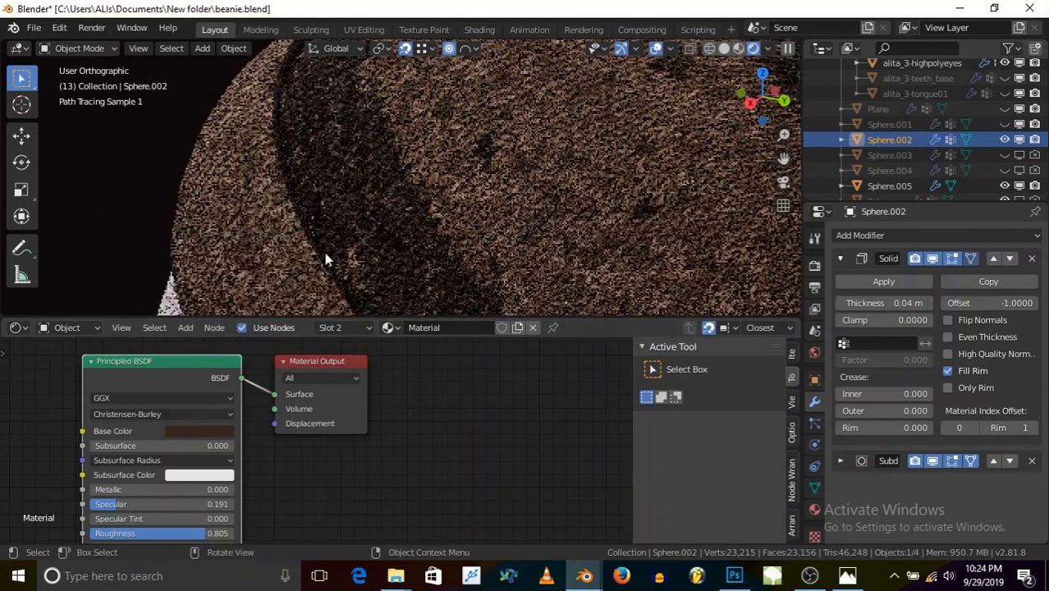
- Examine the rendered beanie's rim, stripes and knit pattern from several angles and distances
scroll(320, 229, "down", 5)
middle_click_drag(321, 229, 342, 218)
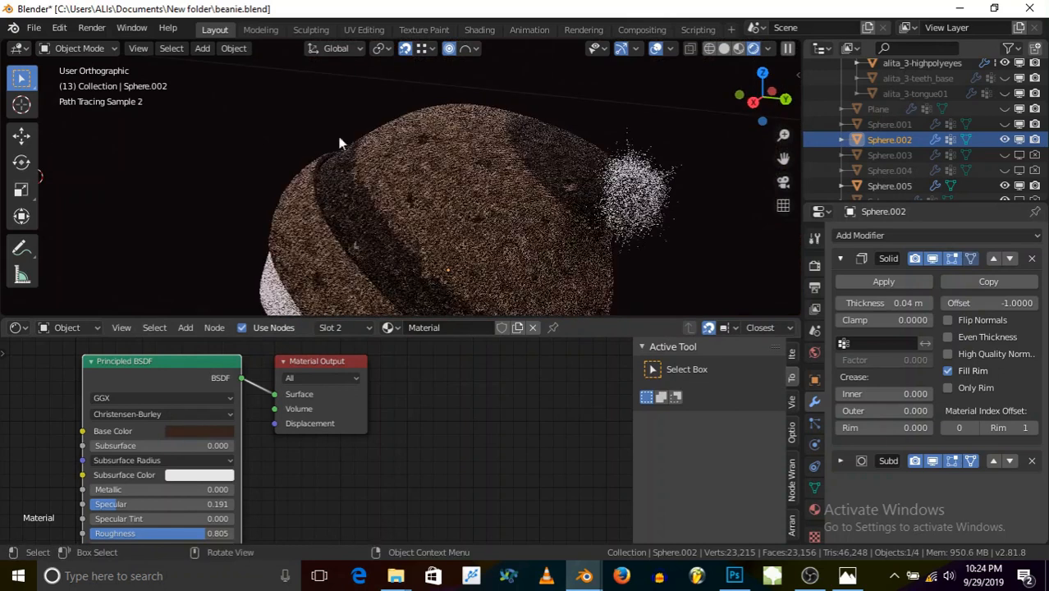
scroll(331, 106, "down", 3)
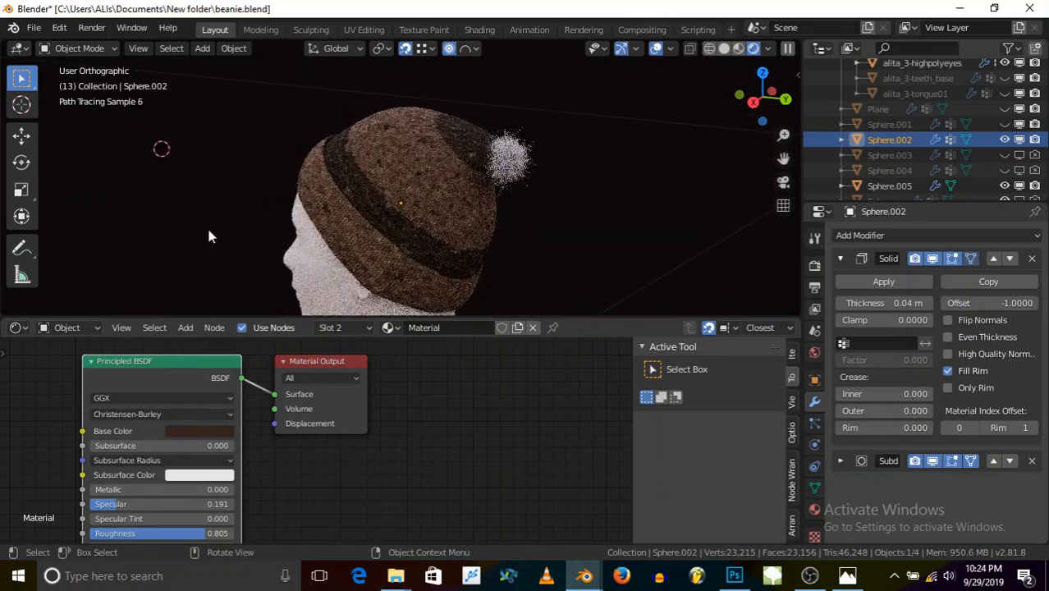
middle_click_drag(252, 225, 359, 212)
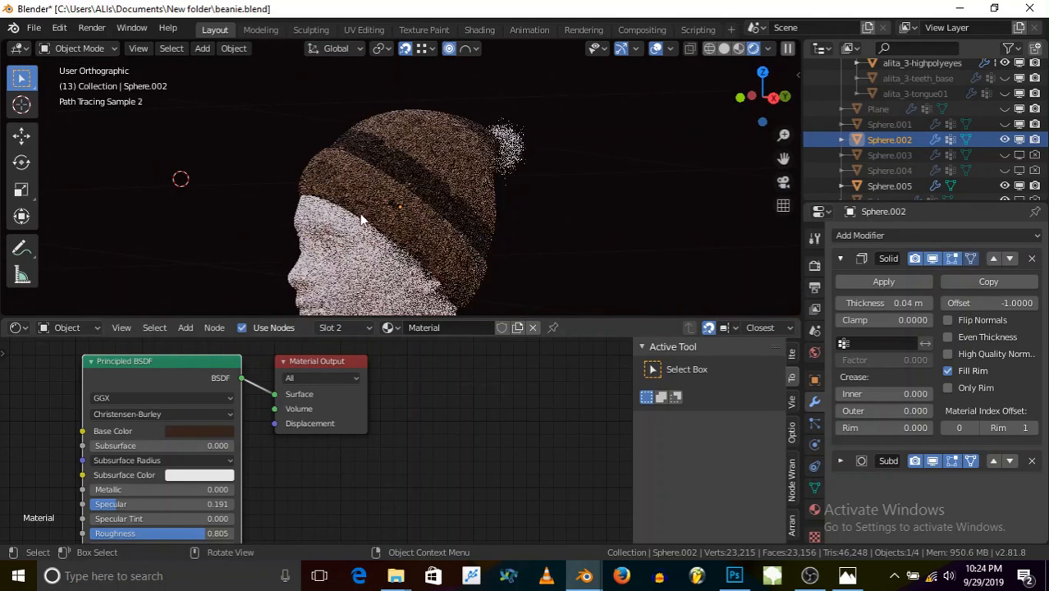
scroll(467, 282, "up", 3)
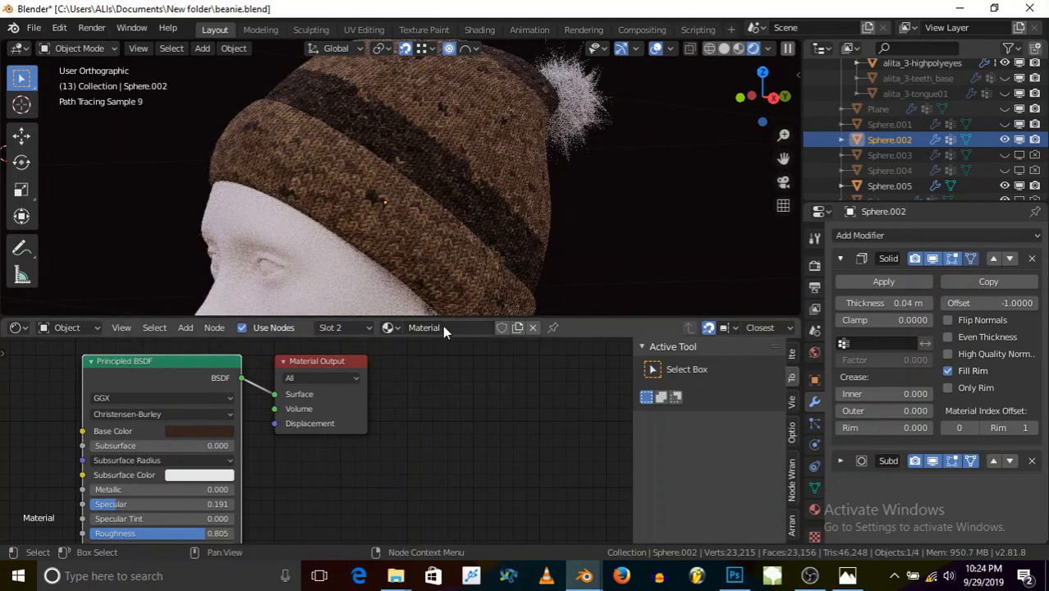
mouse_move(384, 157)
middle_mouse_down()
mouse_move(500, 187)
mouse_move(417, 206)
mouse_move(471, 187)
mouse_move(256, 178)
mouse_move(283, 187)
middle_mouse_up()
mouse_move(364, 214)
middle_mouse_down()
mouse_move(346, 211)
mouse_move(360, 221)
mouse_move(345, 229)
mouse_move(368, 233)
middle_mouse_up()
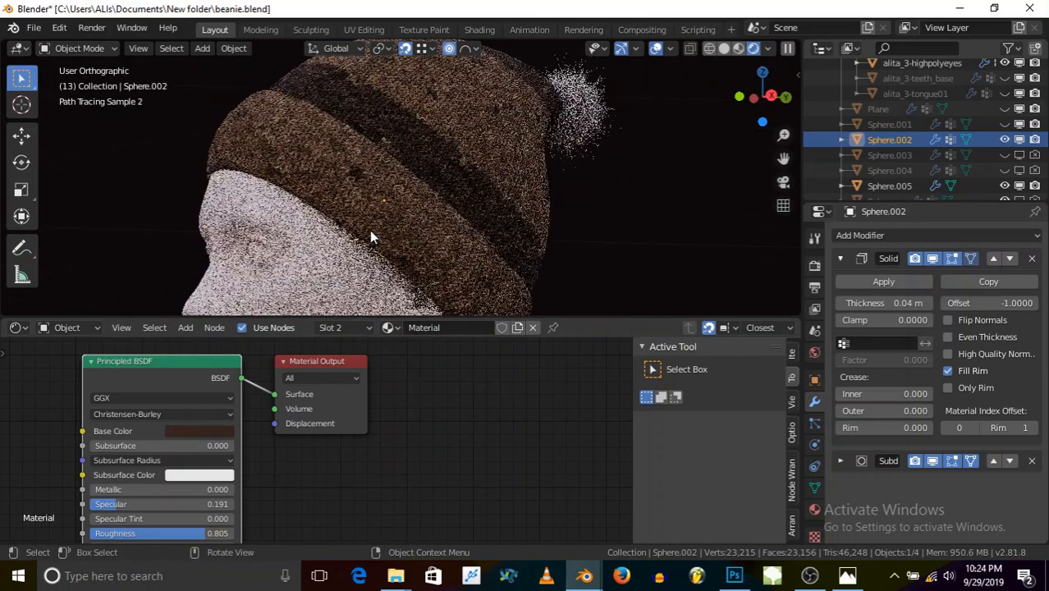
middle_click_drag(371, 231, 351, 229)
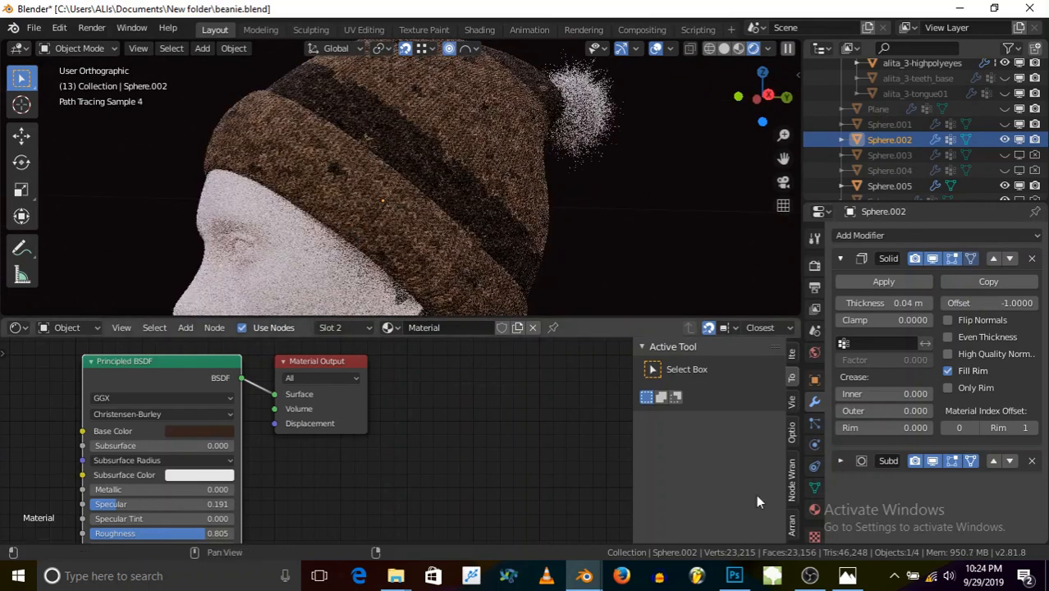
- Switch to OBS and stop the screen recording
left_click(811, 576)
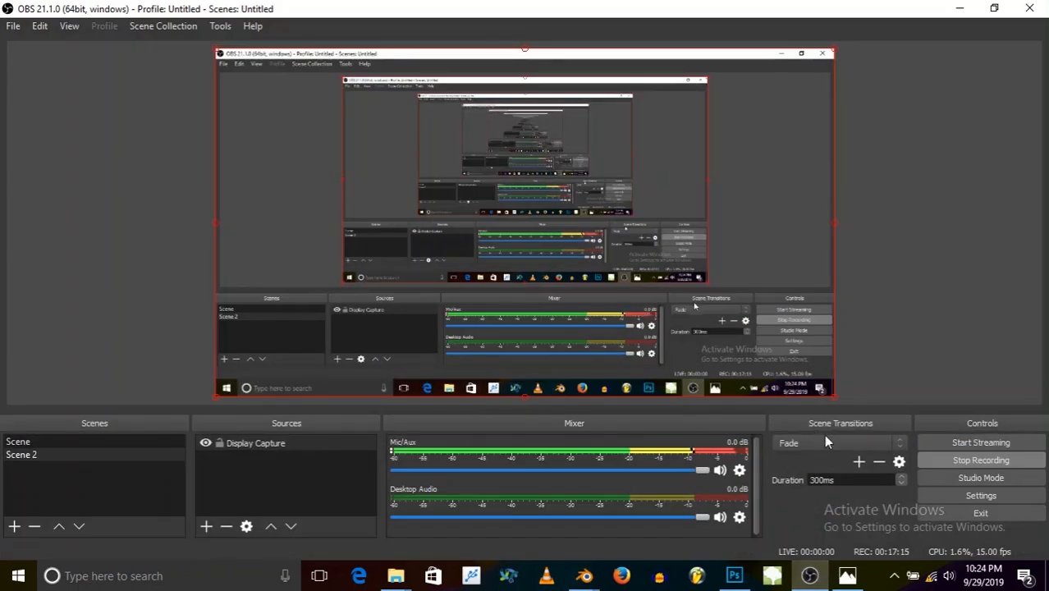
left_click(955, 462)
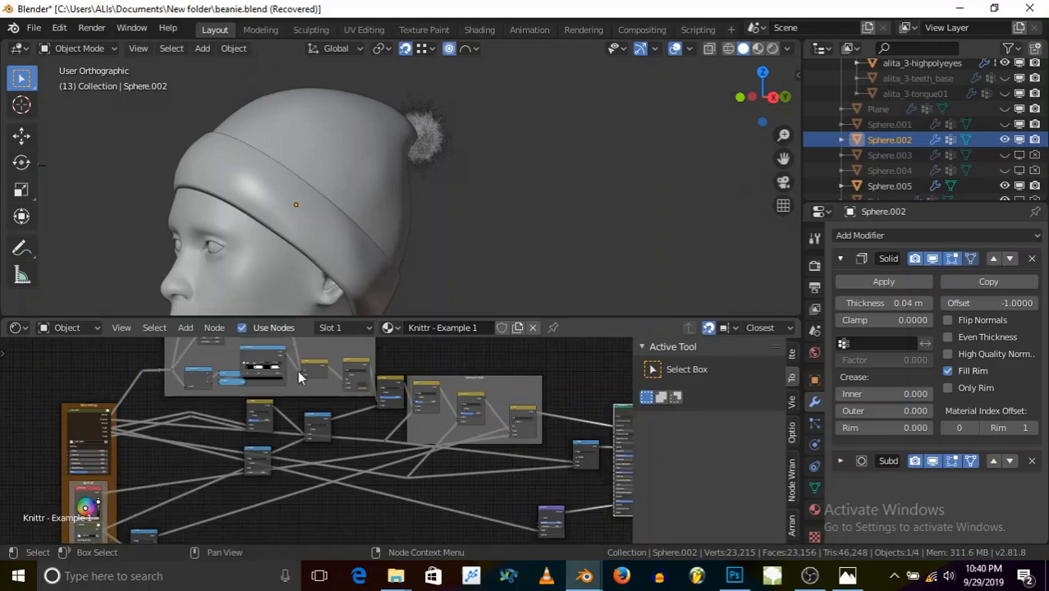
- Add an Image Texture node between the Principled shader and the Material Output of the Knittr material
middle_click_drag(297, 370, 328, 377)
middle_click_drag(369, 219, 311, 246)
middle_click_drag(538, 430, 349, 431)
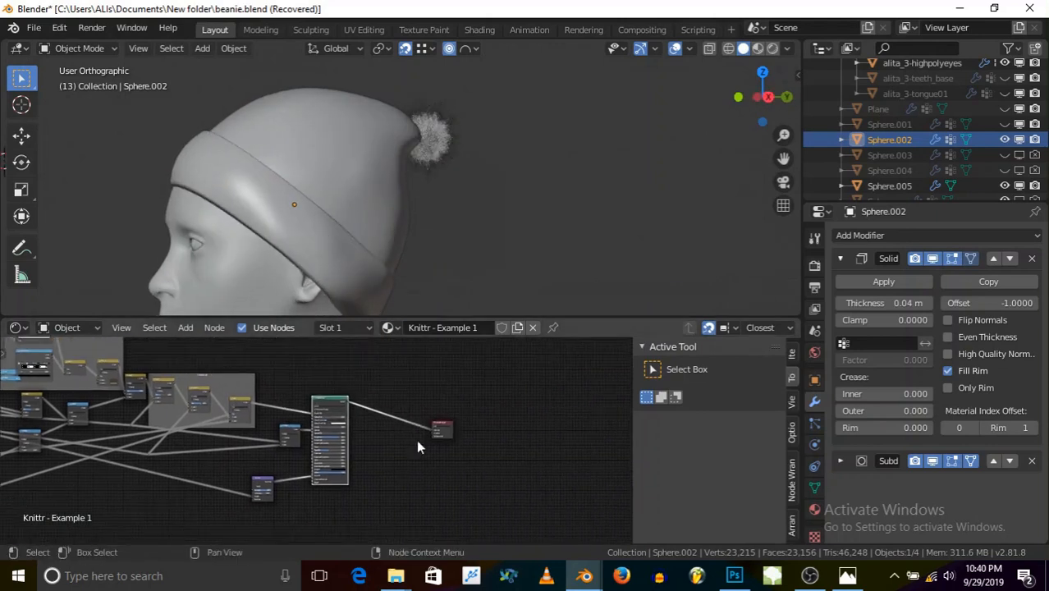
scroll(406, 414, "up", 7)
left_click(185, 327)
mouse_move(212, 367)
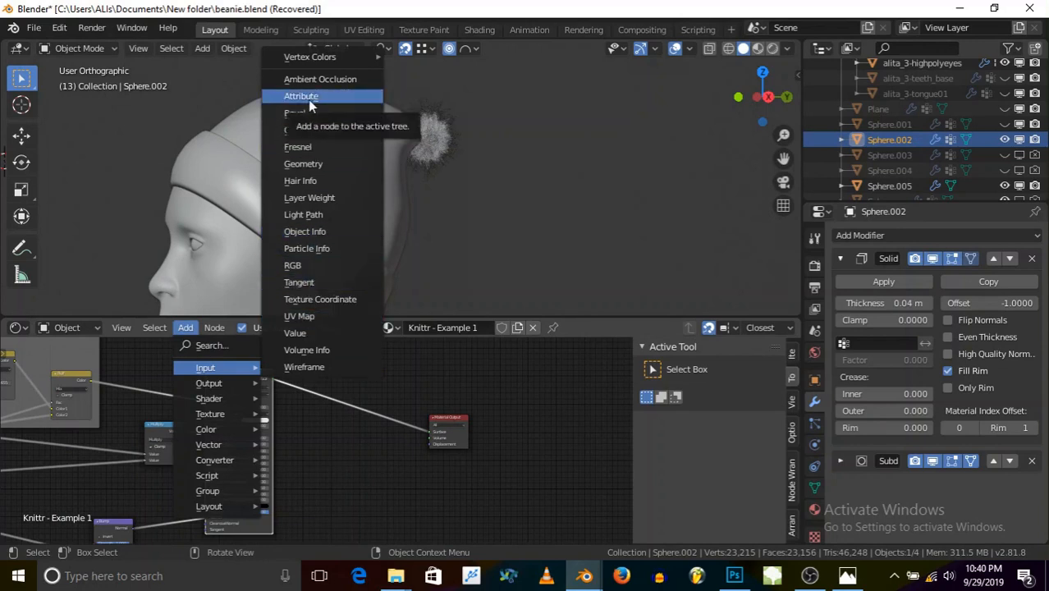
mouse_move(201, 418)
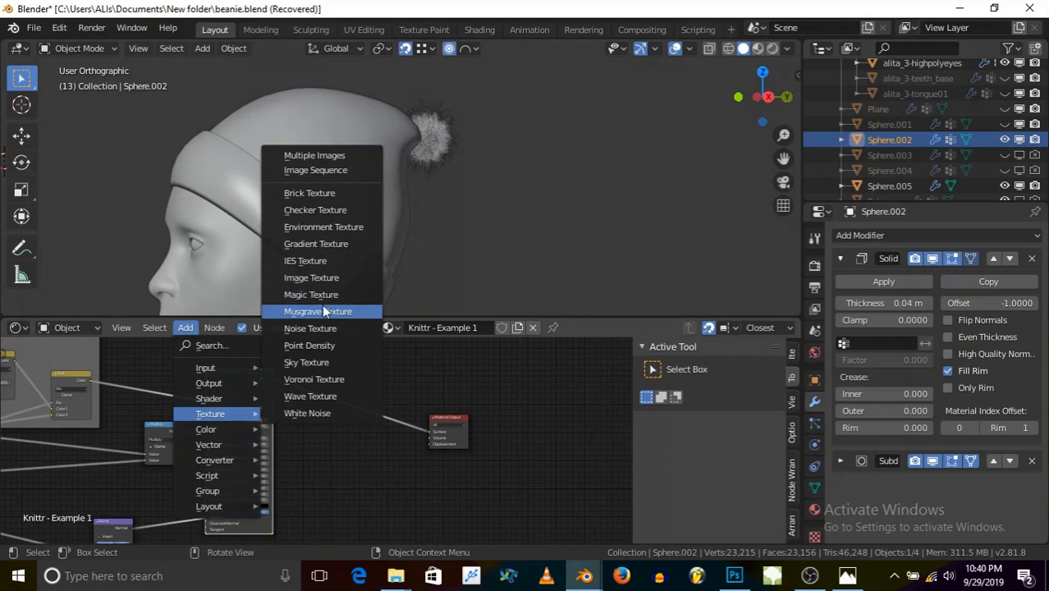
left_click(311, 277)
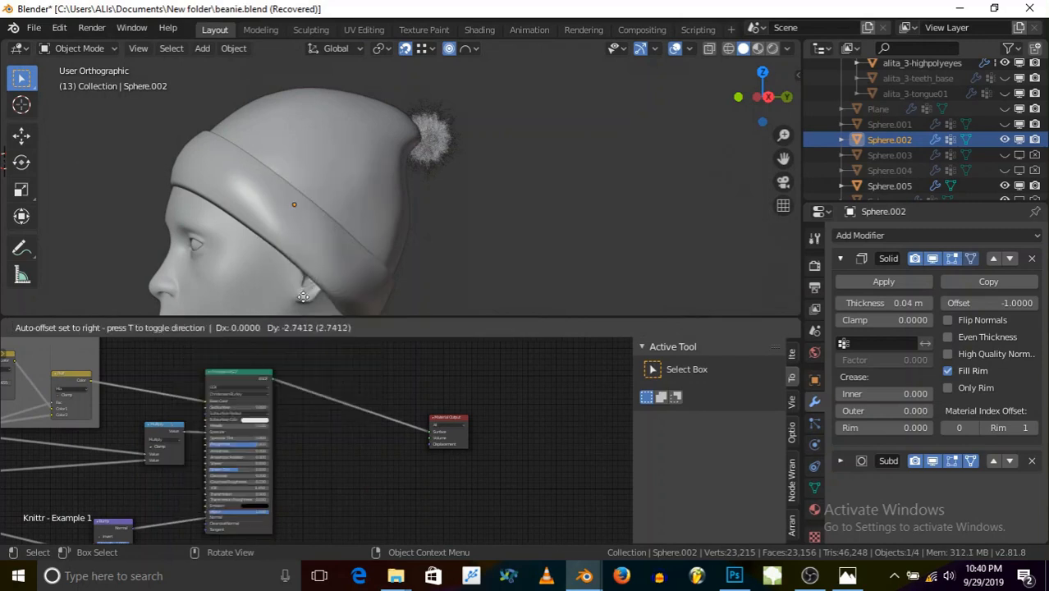
left_click(320, 436)
scroll(390, 464, "up", 3)
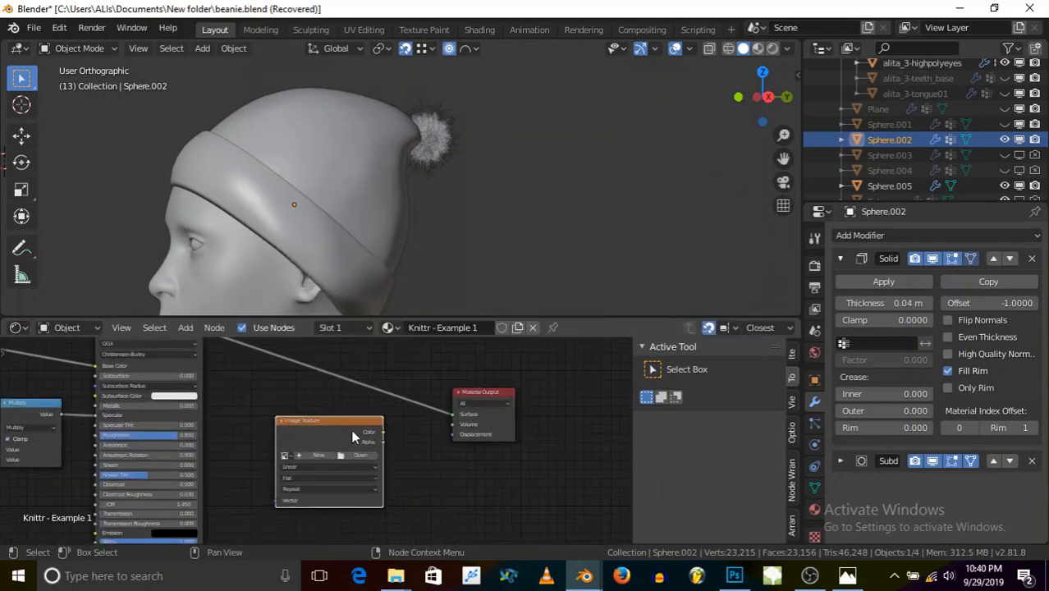
- Load blnd logo 2.png from the Documents folder into the new Image Texture node
left_click(354, 455)
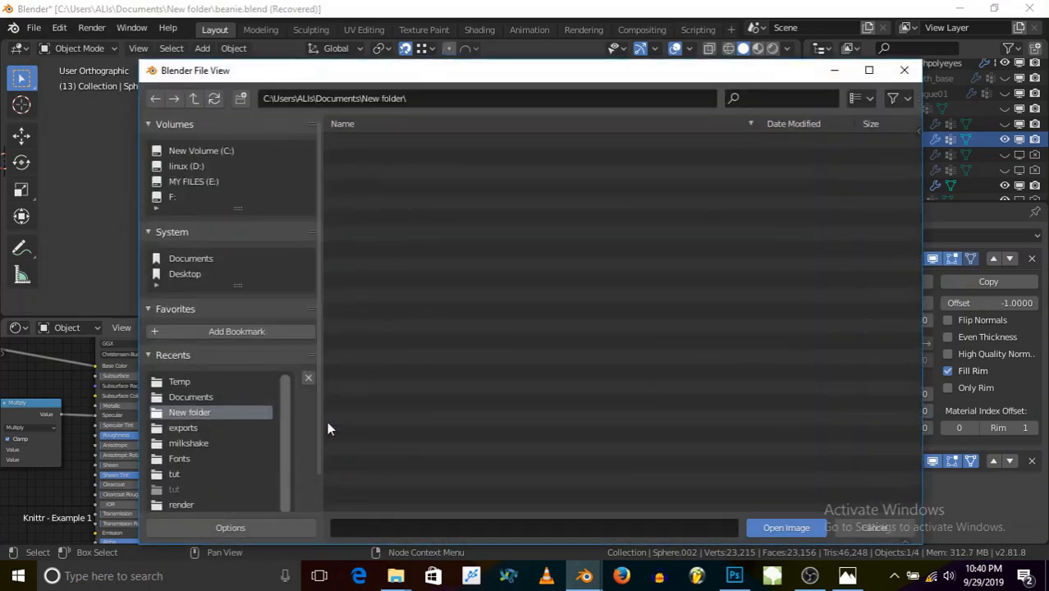
left_click(201, 257)
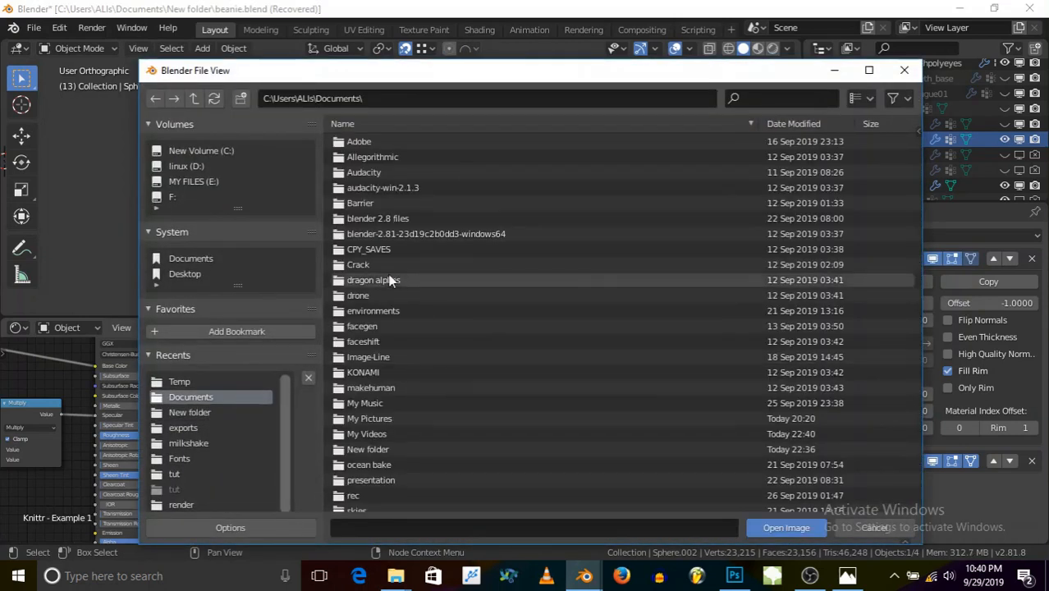
scroll(380, 422, "down", 4)
scroll(383, 437, "down", 2)
double_click(388, 445)
- Route the logo image texture through a viewer node into the material output for preview
left_click_drag(381, 431, 355, 431)
left_click(356, 433, "ctrl+shift")
scroll(331, 464, "down", 5)
middle_click_drag(332, 464, 448, 411)
- Add a second UV map to the beanie mesh, keeping the original UVMap as the one used for rendering
left_click(812, 488)
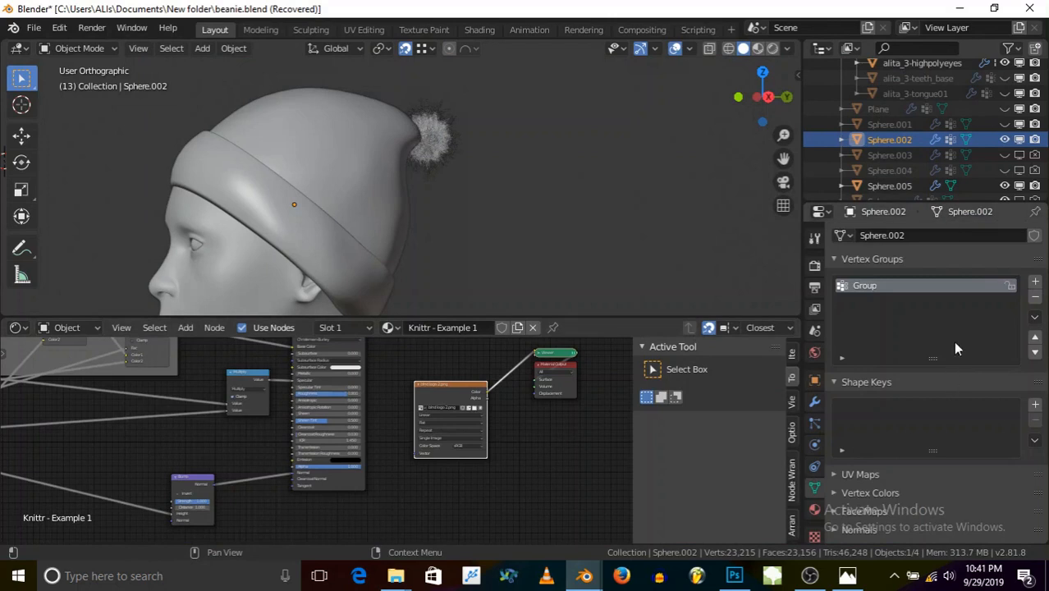
scroll(954, 404, "down", 3)
left_click(943, 407)
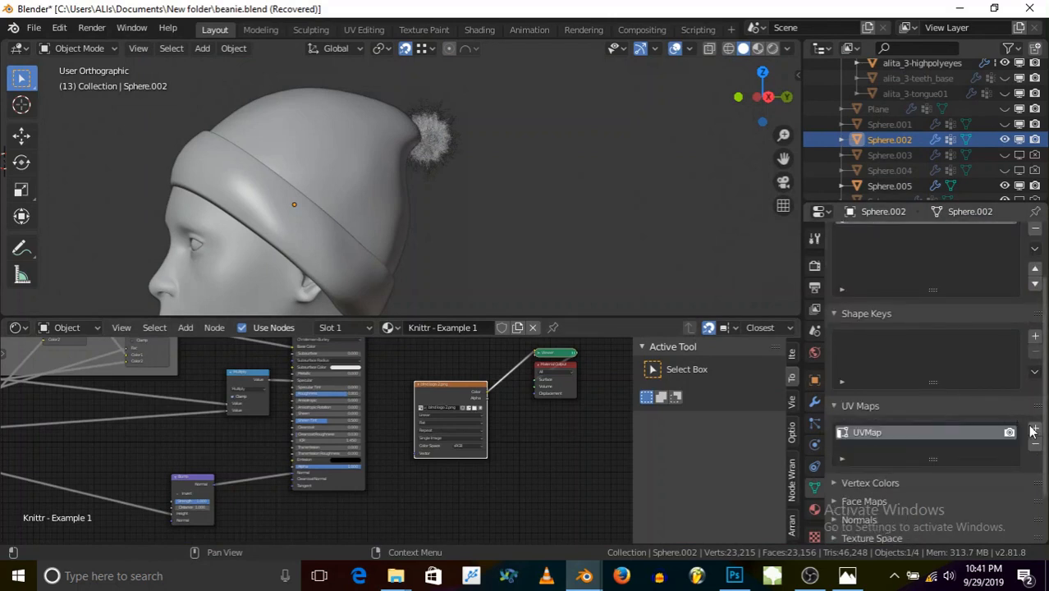
left_click(1035, 428)
left_click(1009, 447)
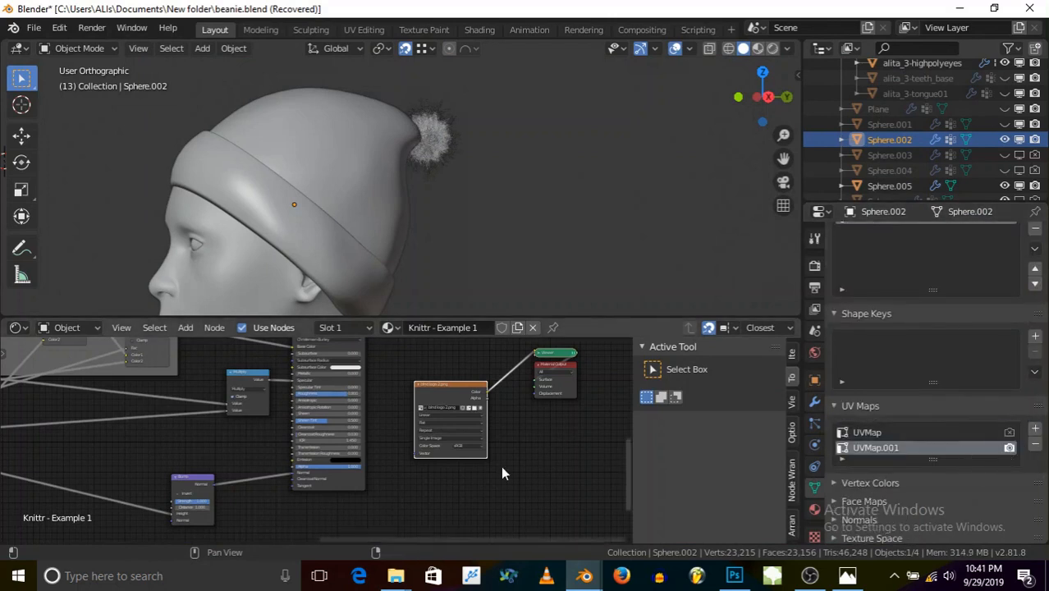
left_click(1008, 432)
- Move the logo image texture and output nodes farther from the Principled shader to make room
scroll(517, 401, "down", 2)
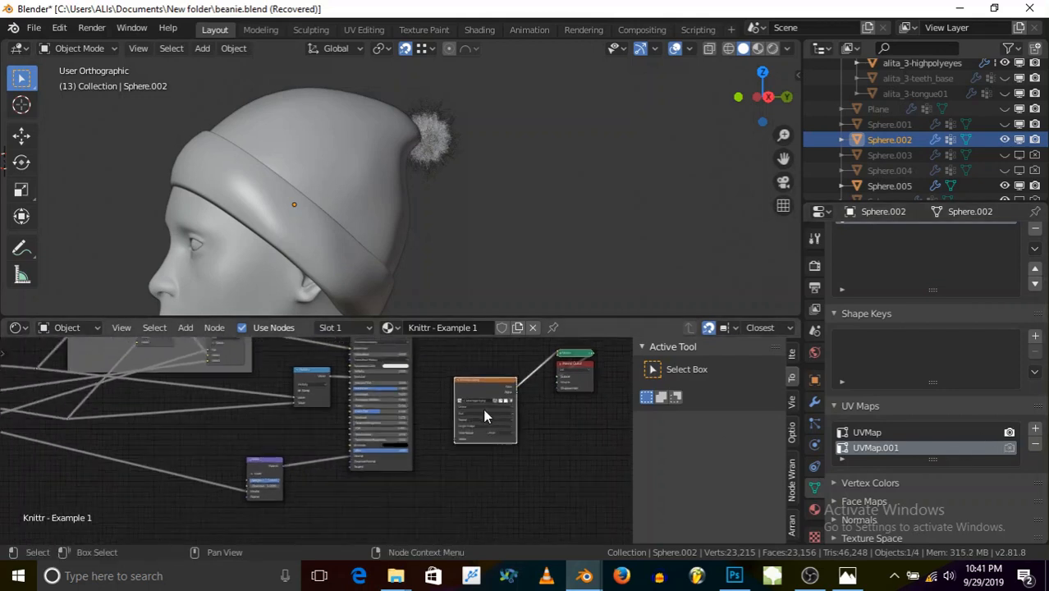
scroll(484, 410, "down", 1)
middle_click_drag(515, 415, 428, 432)
left_click_drag(368, 352, 497, 470)
left_click_drag(386, 418, 450, 421)
- Add a UV Map node and connect its UV output to the logo texture's Vector input
left_click(181, 330)
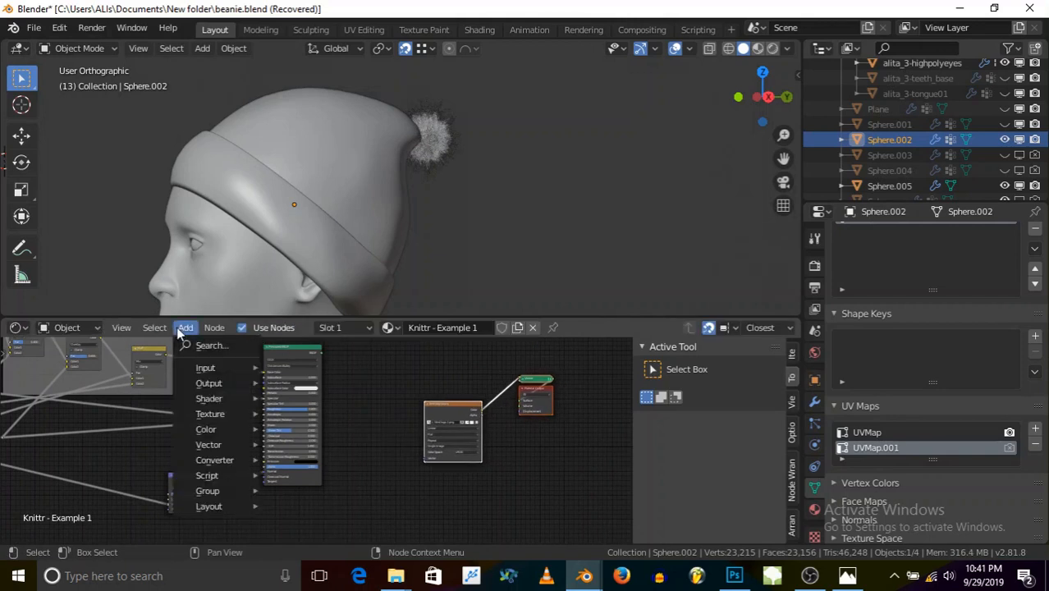
mouse_move(199, 415)
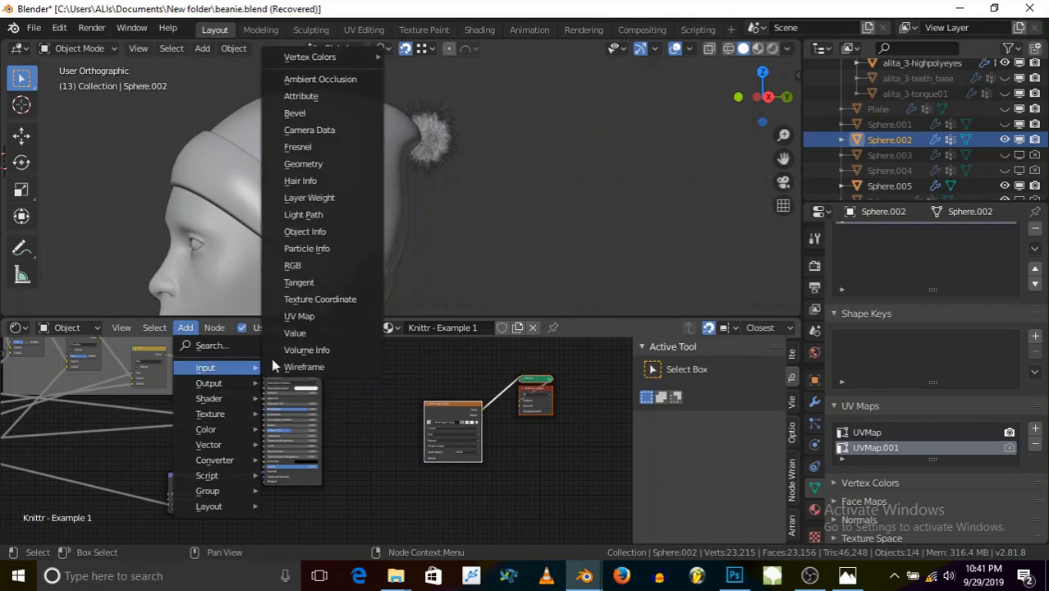
left_click(305, 319)
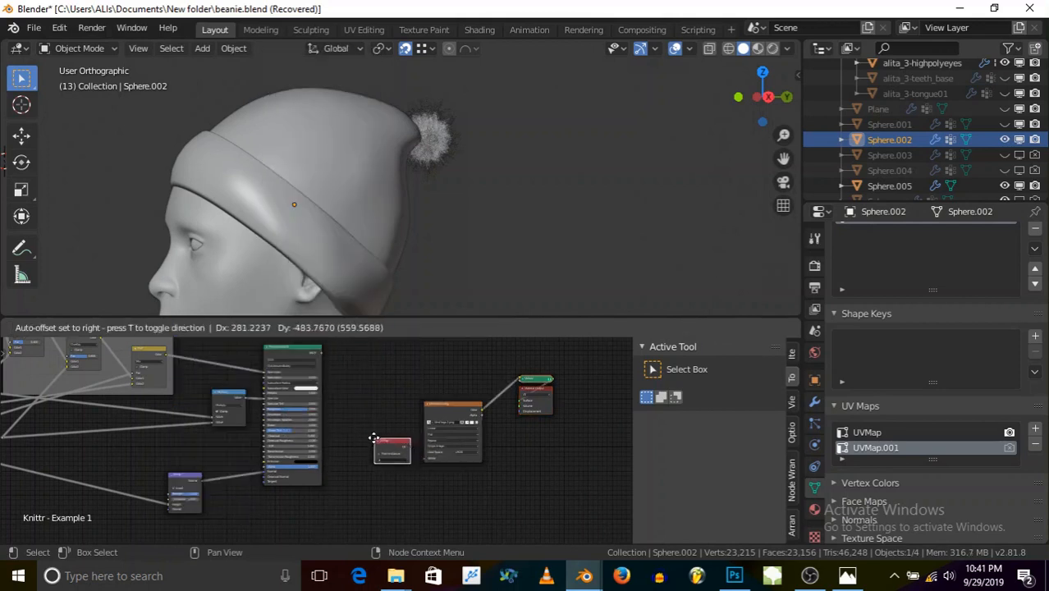
left_click(364, 438)
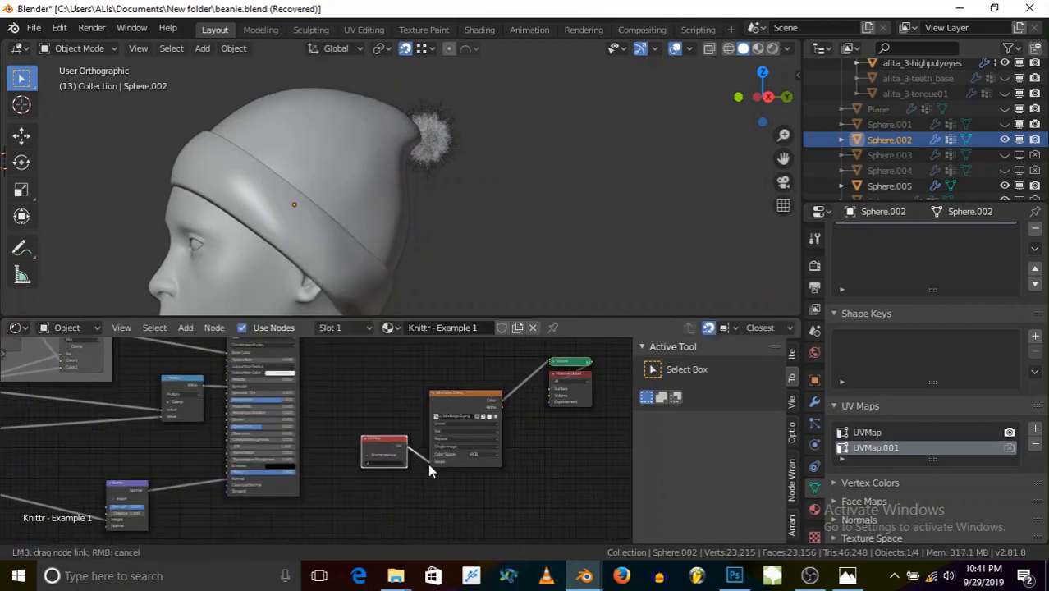
scroll(508, 412, "down", 2)
scroll(513, 415, "up", 2)
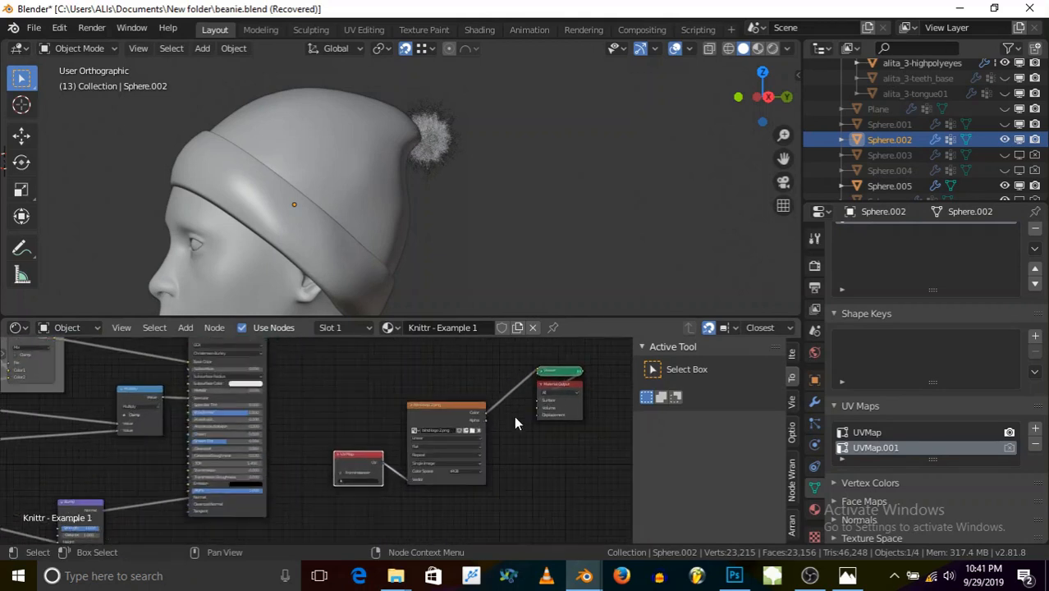
scroll(492, 400, "up", 2)
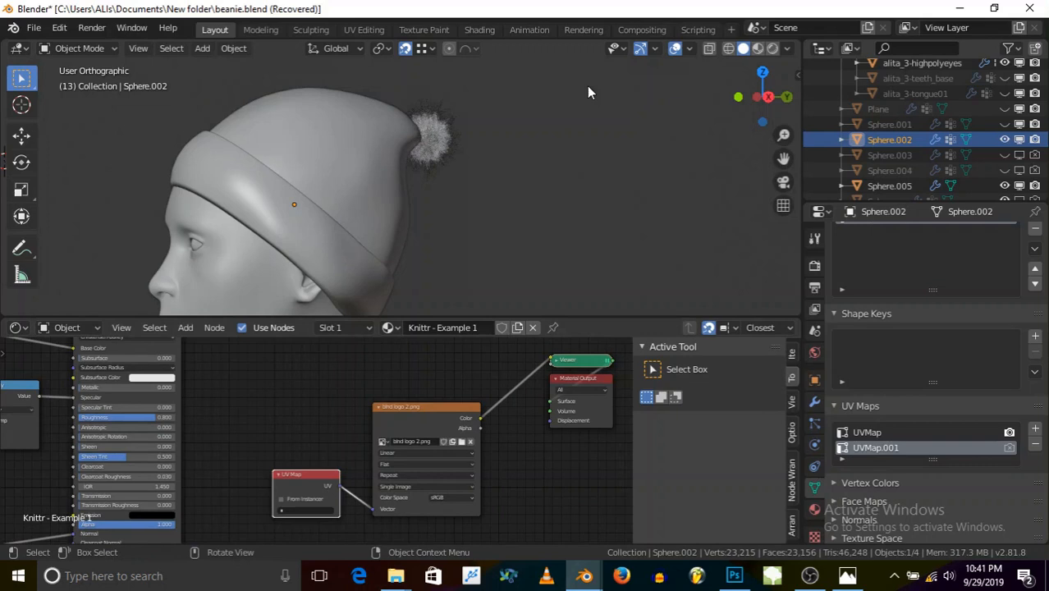
- Preview the logo on the beanie in rendered shading and save the file
left_click(772, 48)
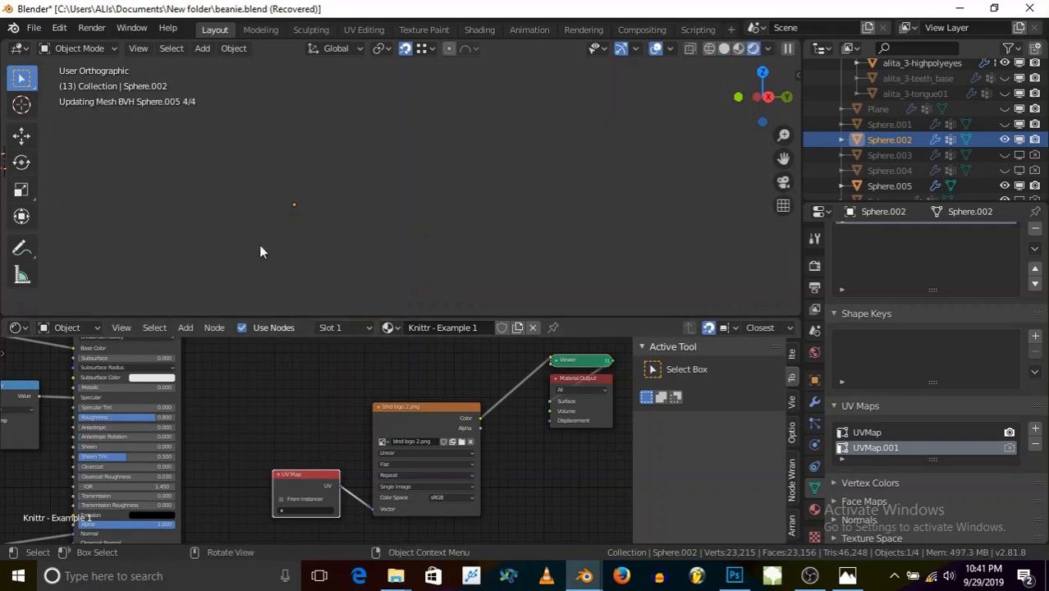
key("ctrl+s")
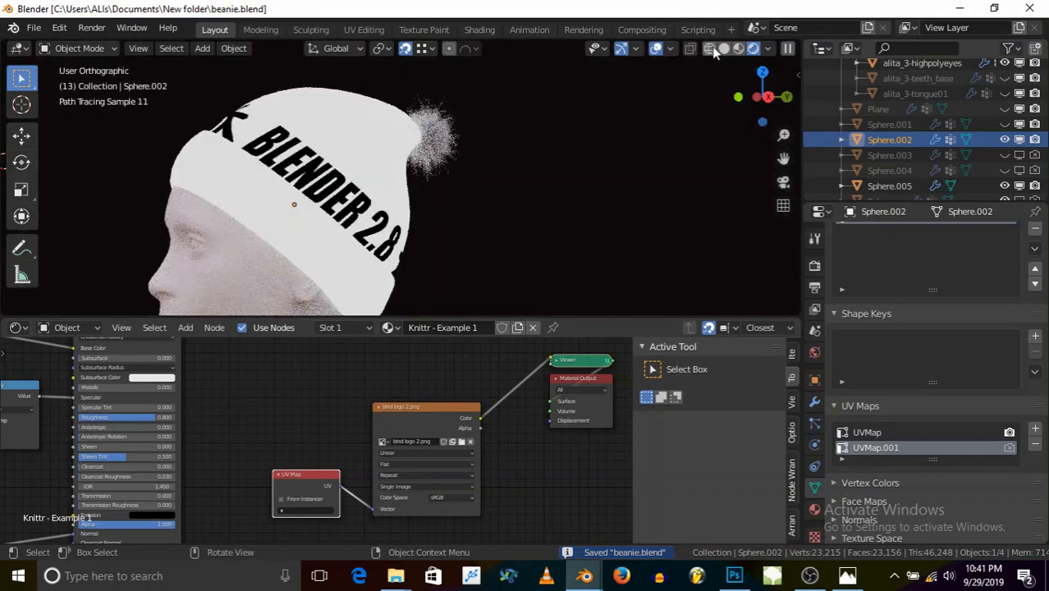
left_click(722, 49)
- Open the logo image in the Texture Paint workspace and change its image editor to a UV Editor
left_click(435, 408)
left_click(432, 31)
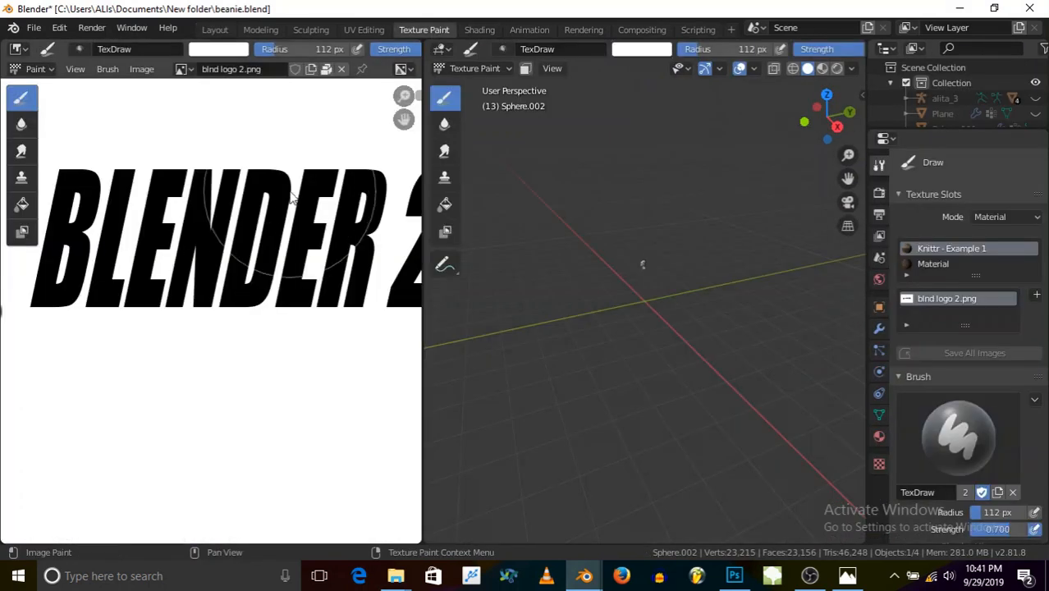
scroll(704, 217, "up", 6)
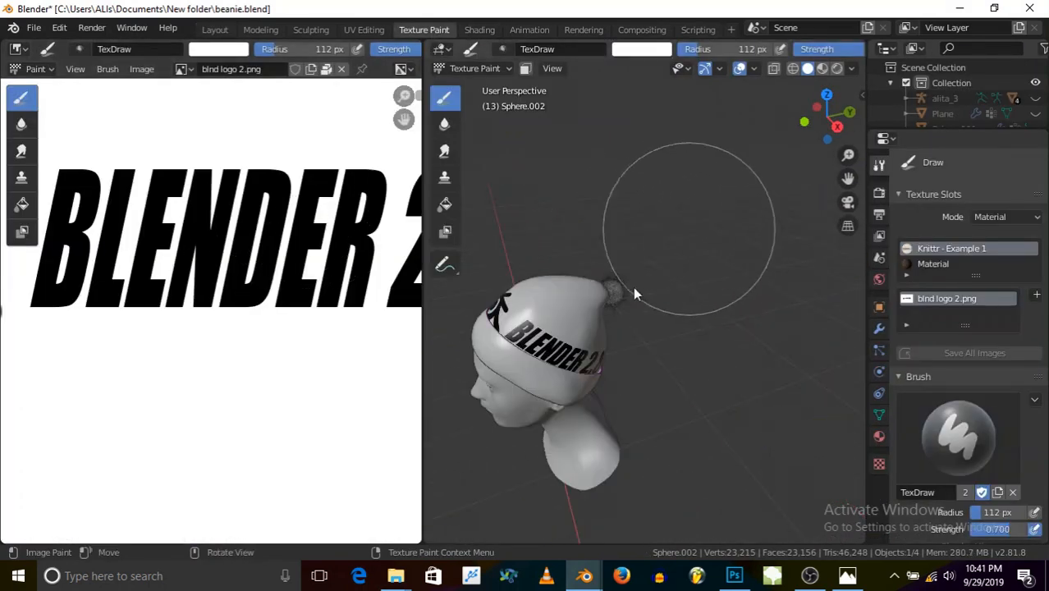
scroll(279, 247, "down", 6)
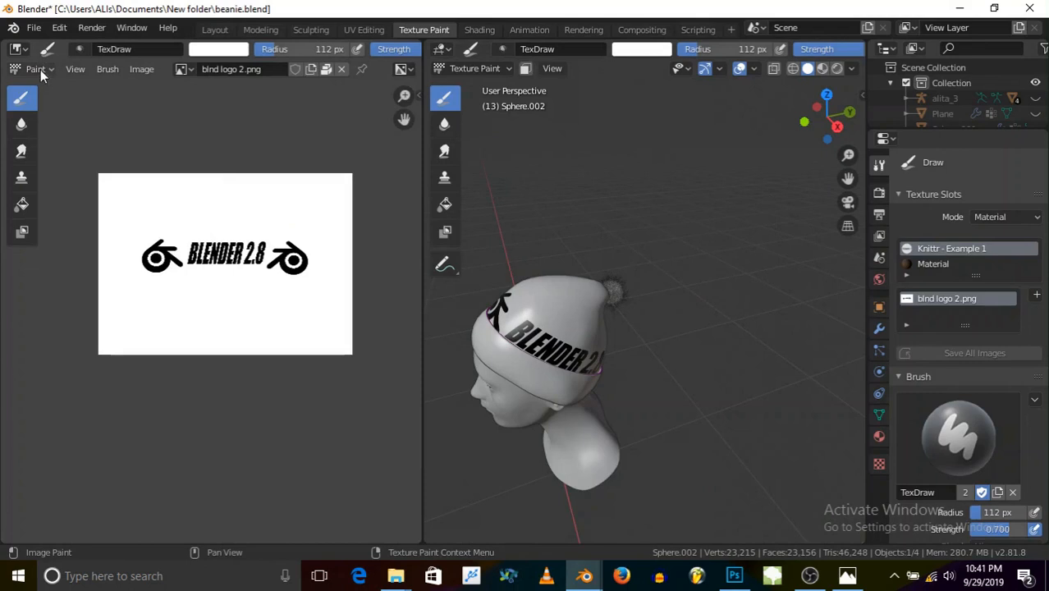
left_click(18, 51)
left_click(33, 140)
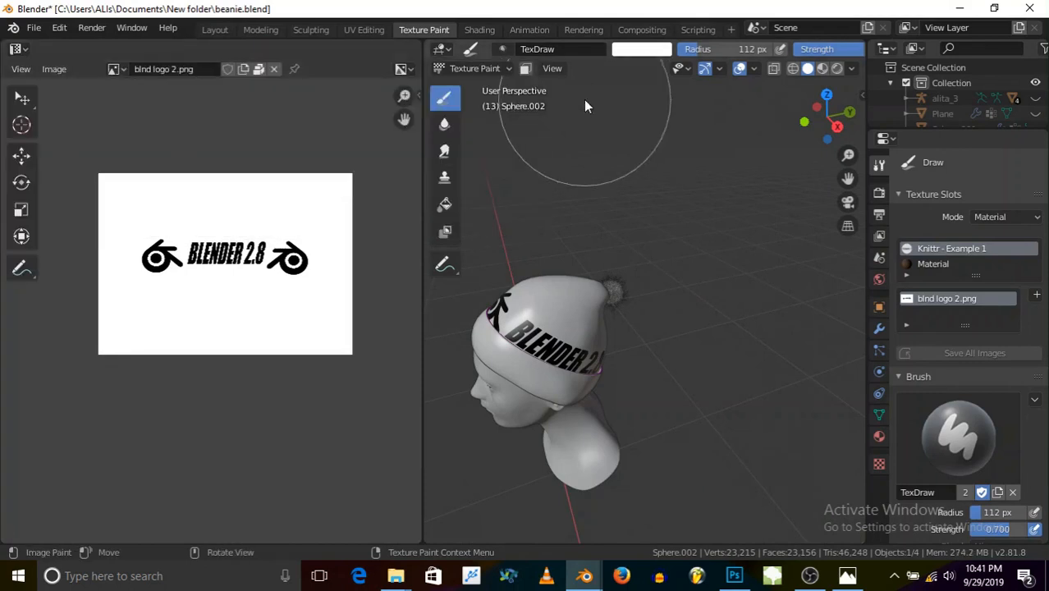
- Put the beanie in Edit Mode and select all of its faces
left_click(495, 69)
left_click(473, 99)
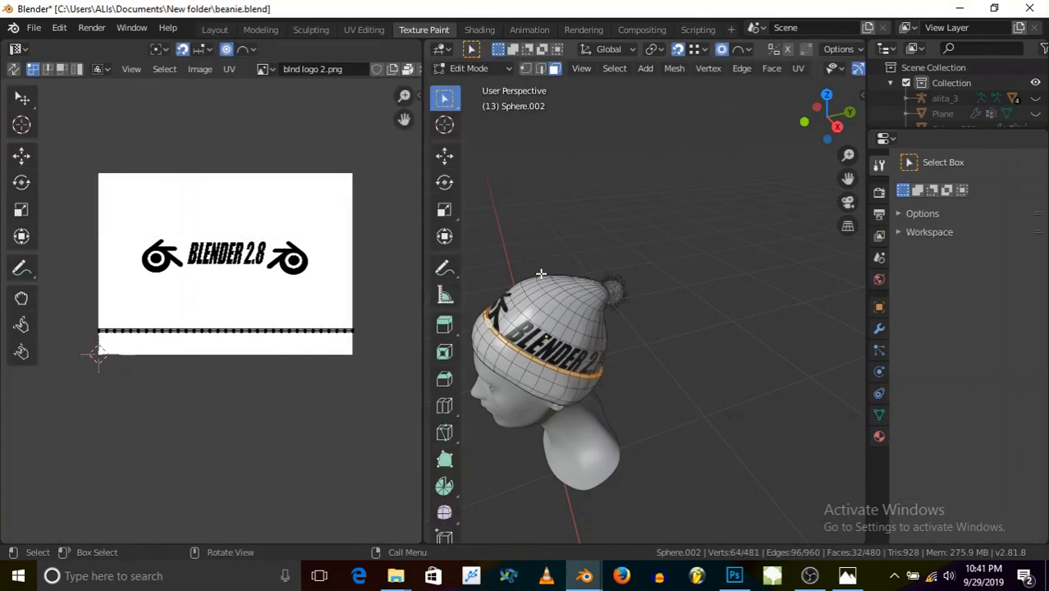
middle_click_drag(549, 312, 574, 304)
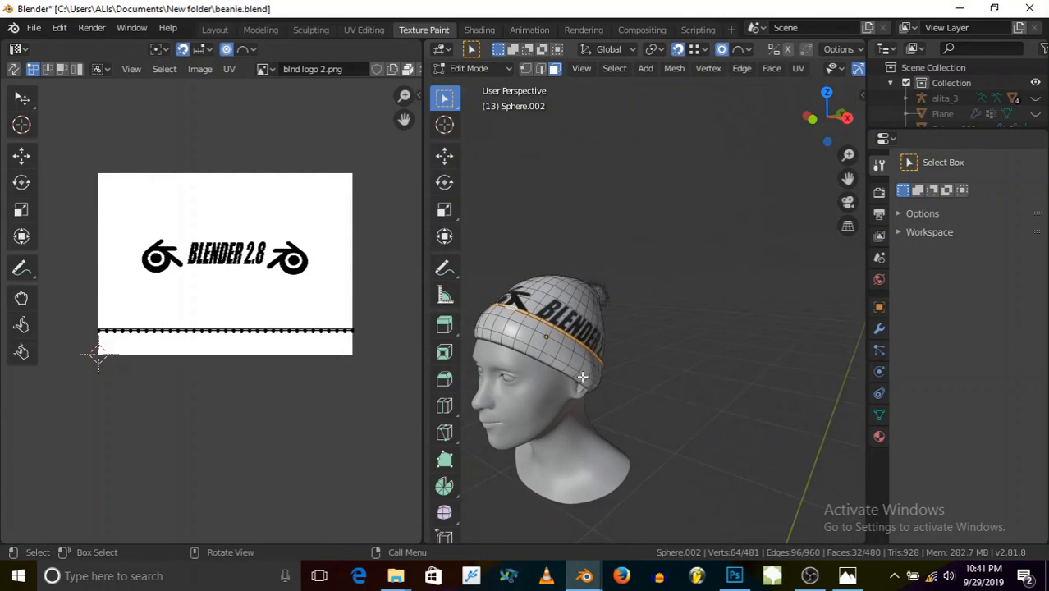
left_click(615, 68)
left_click(621, 88)
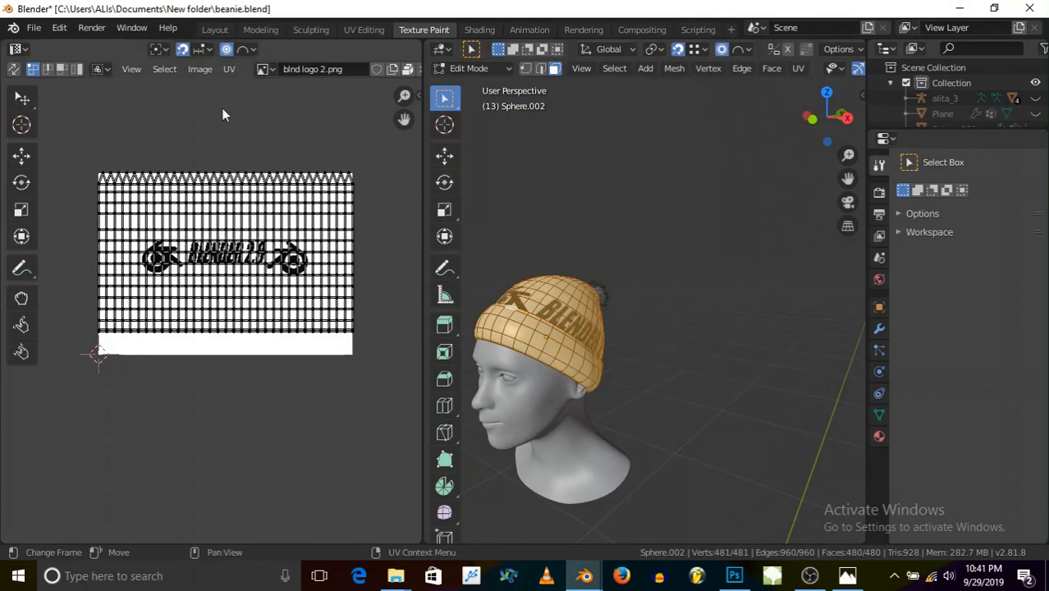
- Check that UVMap.001 is the active UV map and select all of the beanie's UVs
scroll(212, 69, "down", 3)
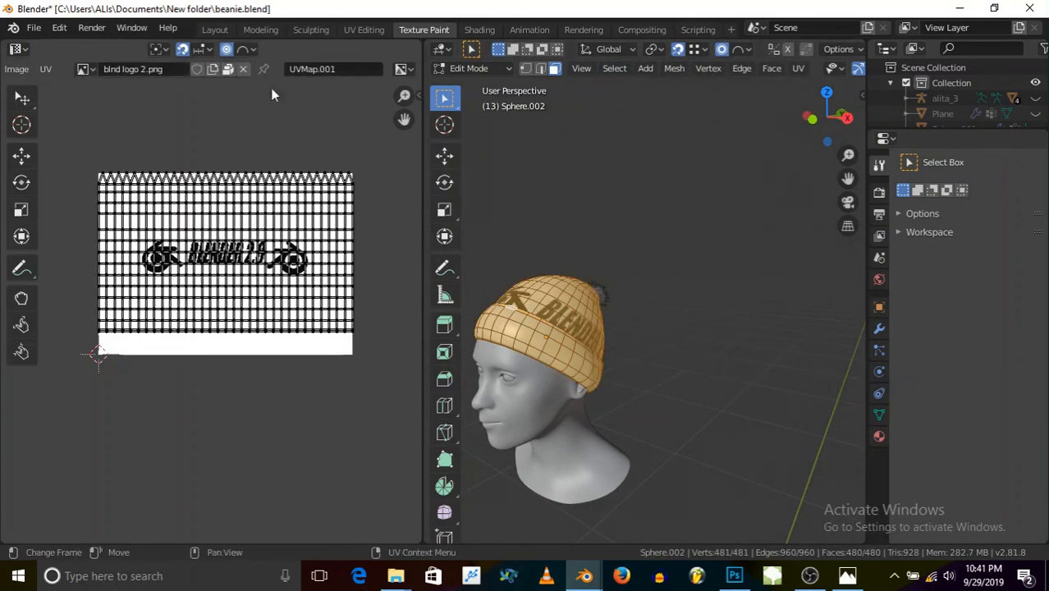
scroll(278, 287, "up", 1)
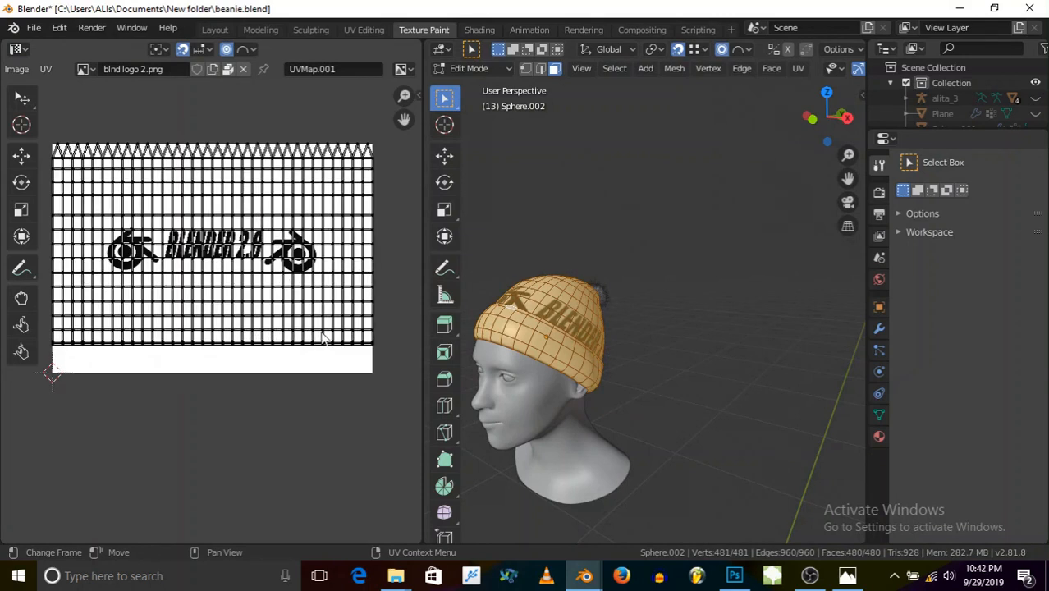
scroll(70, 67, "up", 4)
left_click(134, 69)
left_click(137, 87)
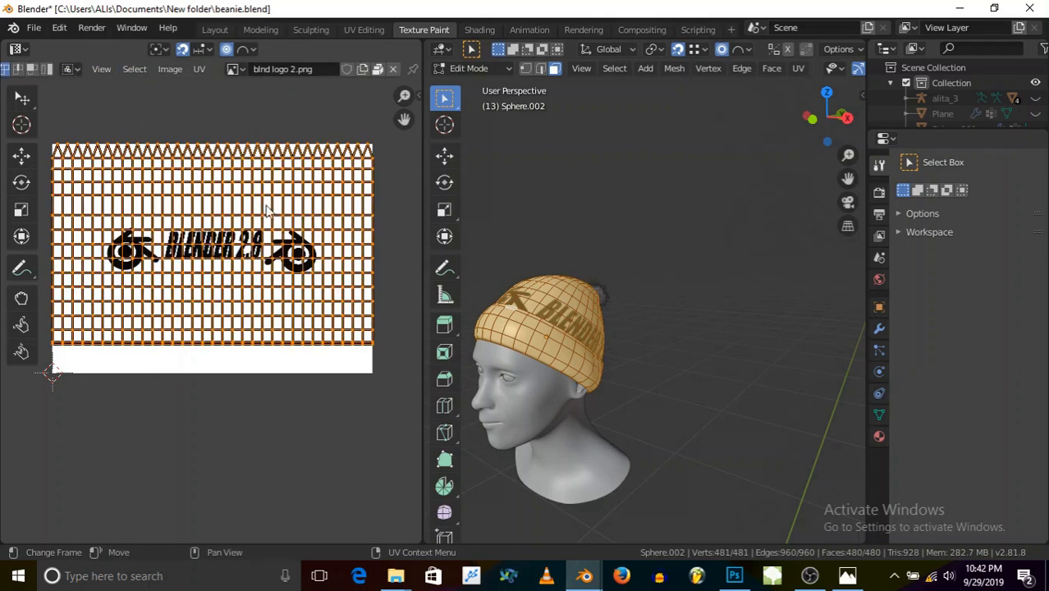
- Try rotating all of the beanie's UVs by 180° and shifting them upward over the logo image
type("r18")
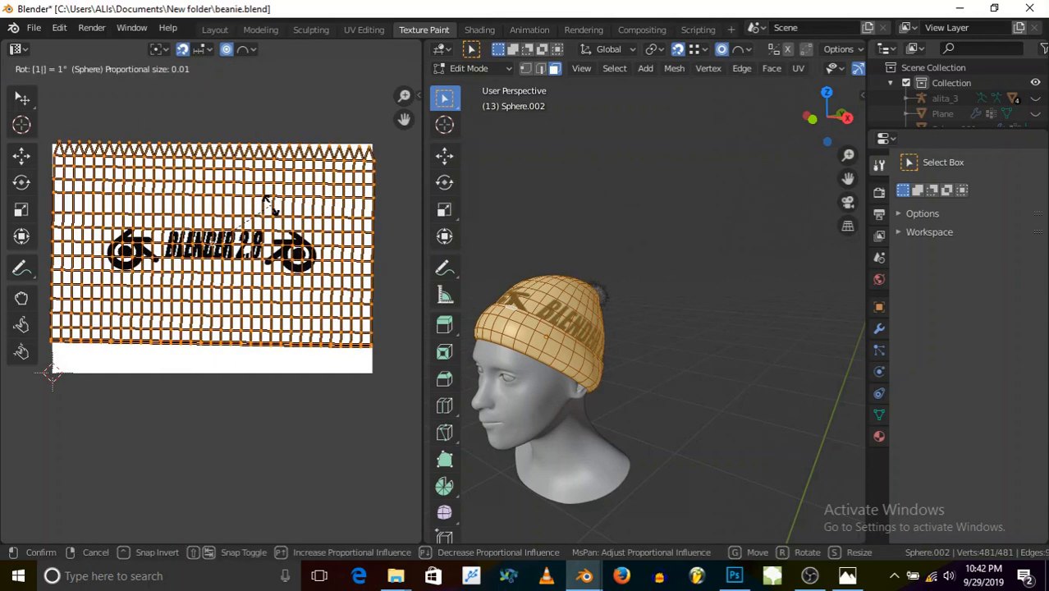
type("0")
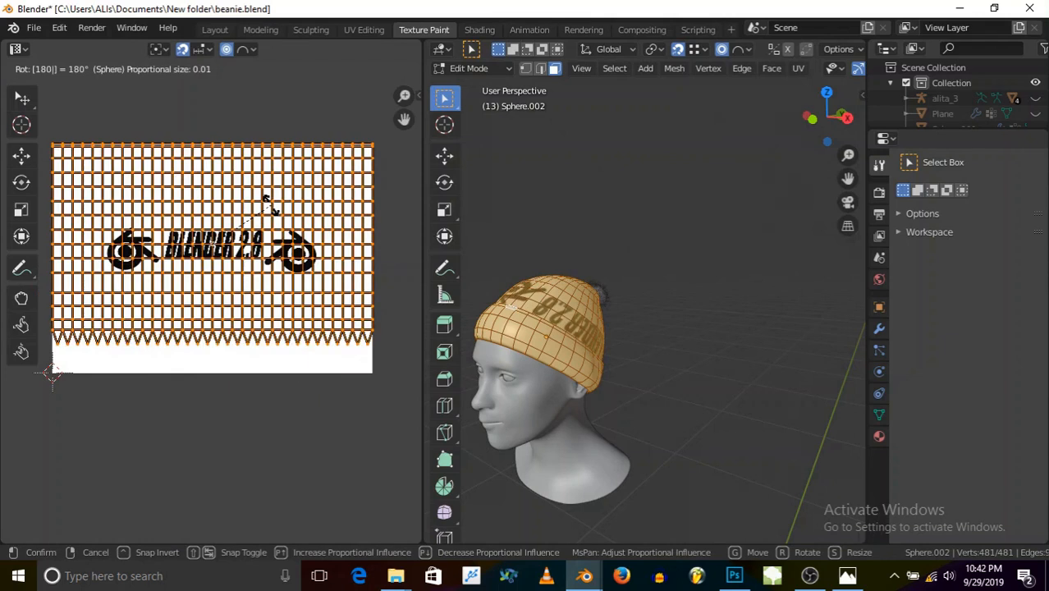
key("Return")
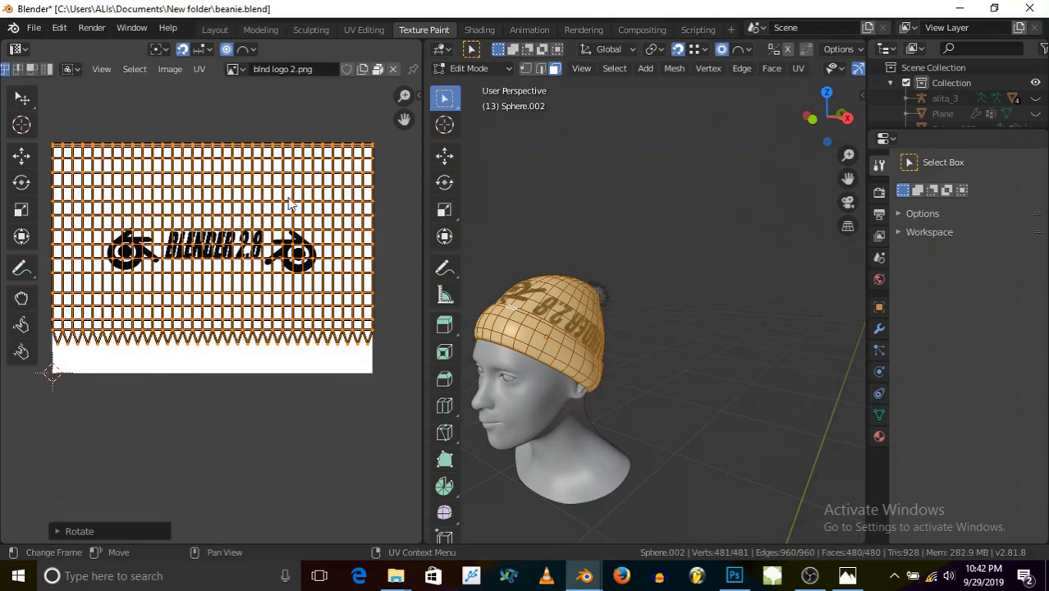
key("ctrl+z")
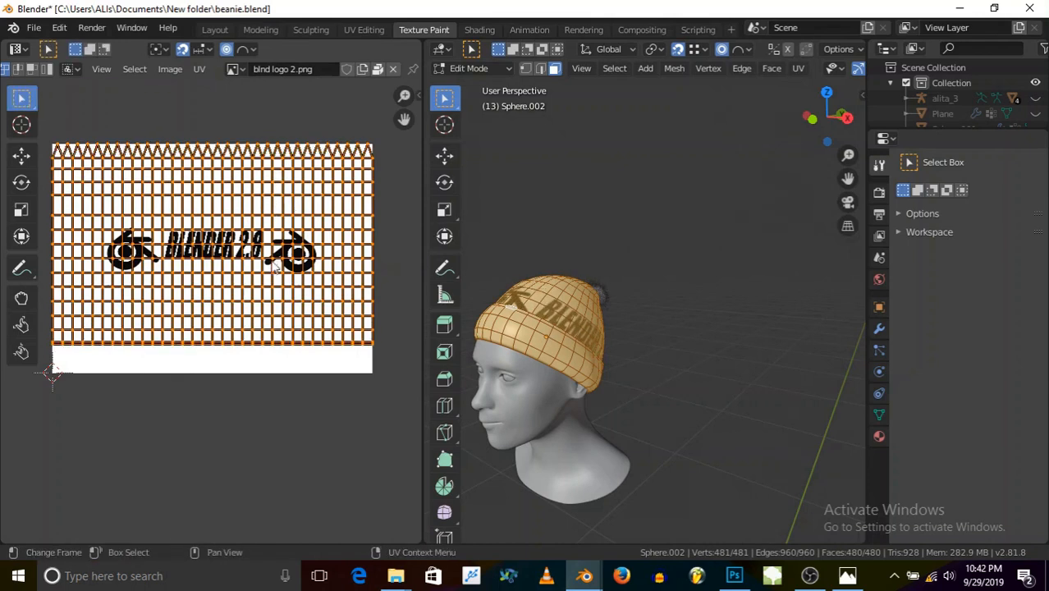
key("g")
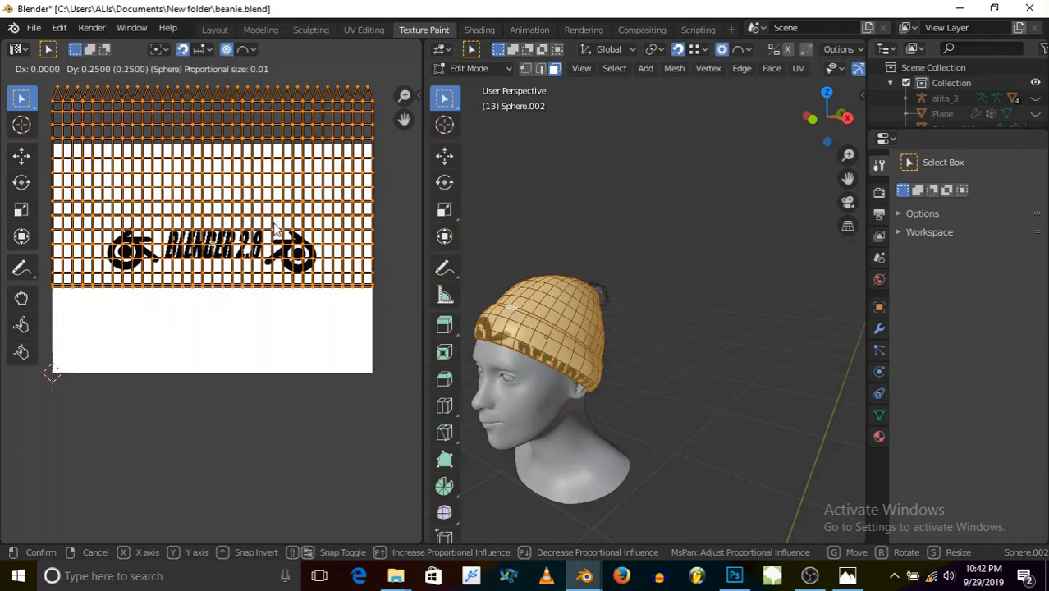
key("Escape")
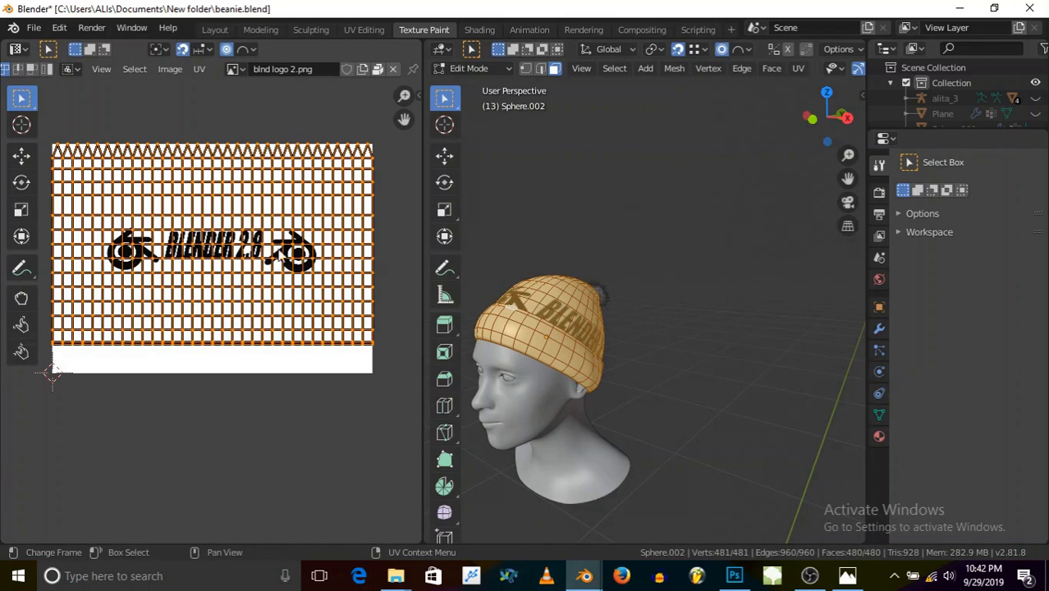
- Move all of the beanie's UVs upward over the logo image and rotate them by 180°
key("g")
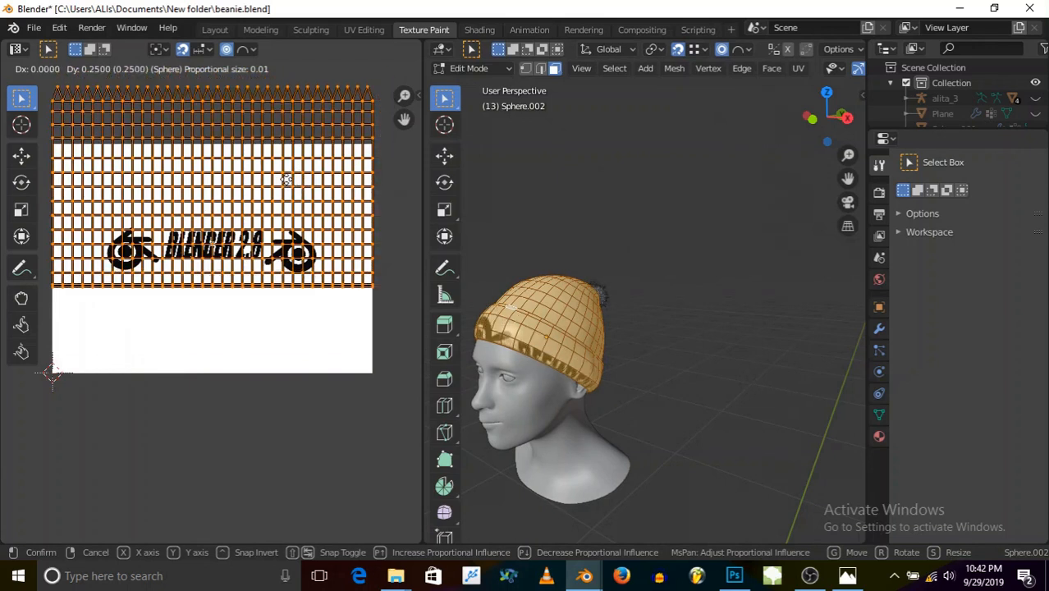
left_click(286, 176)
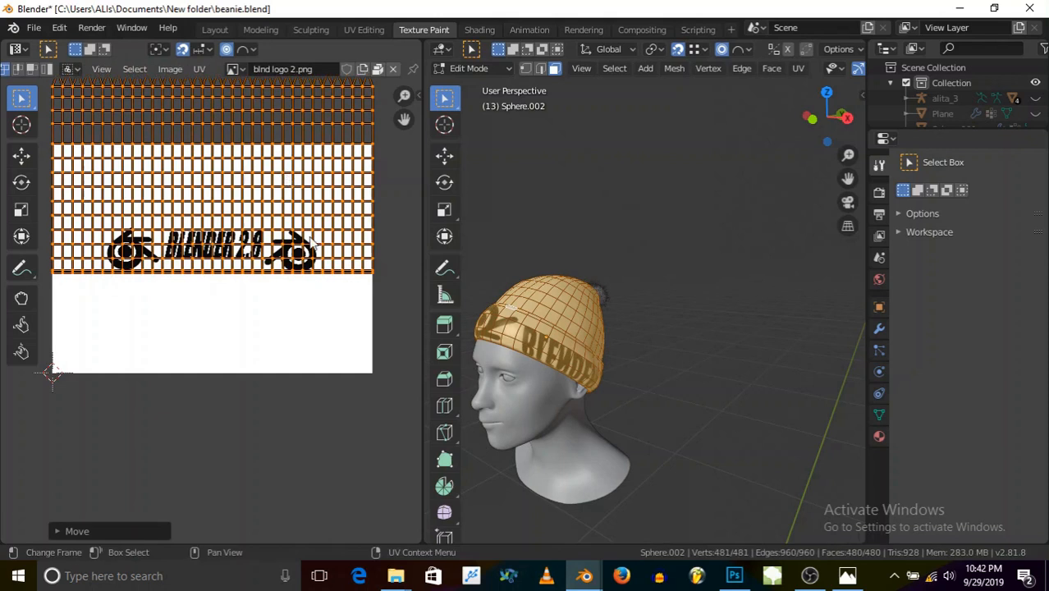
type("r18")
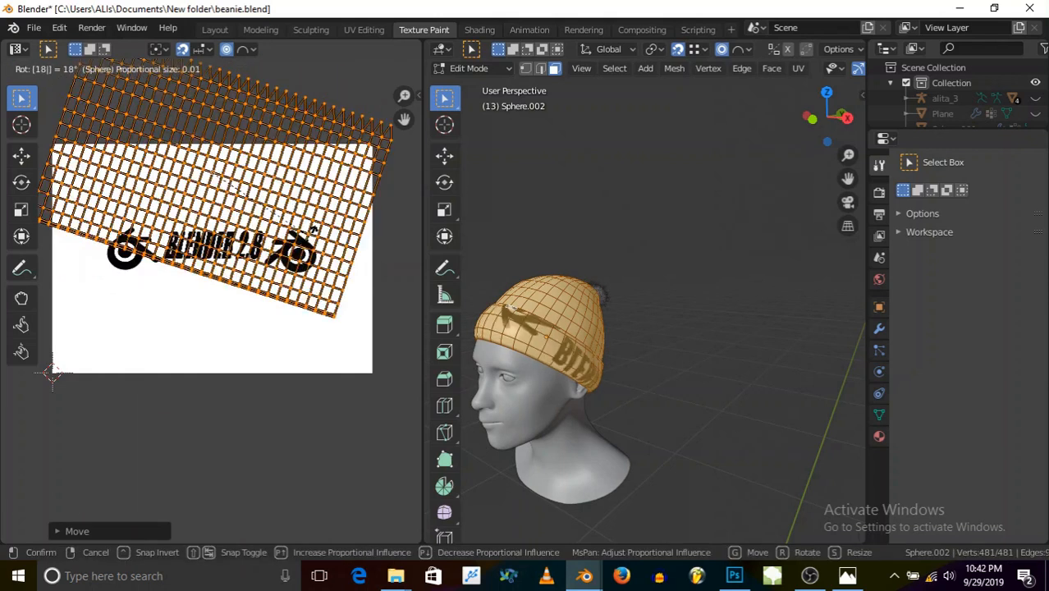
type("0")
key("Return")
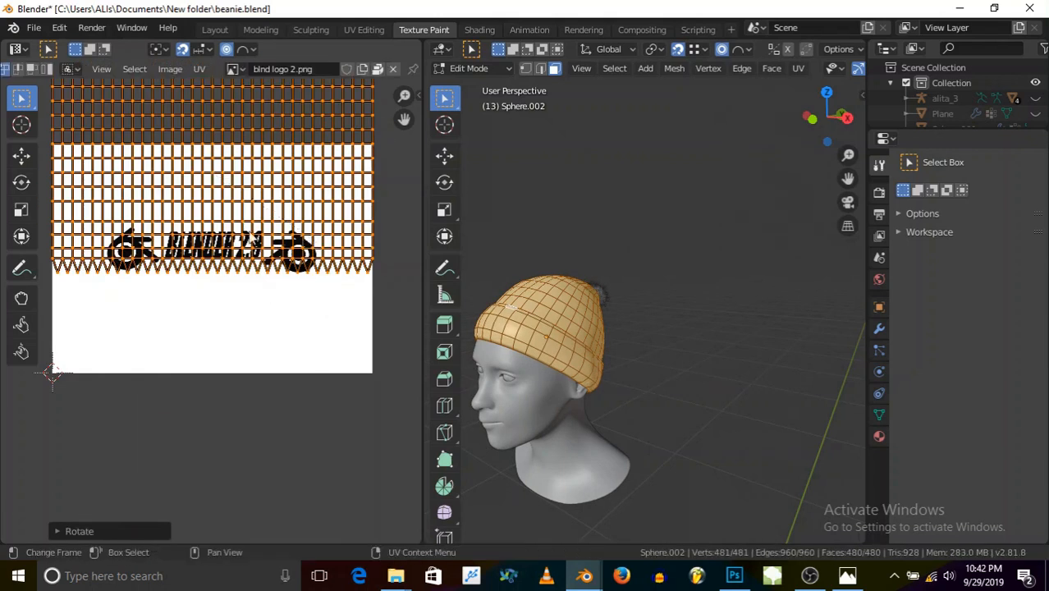
- Move all of the UVs down so their upper rows overlap the logo, and enlarge the layout uniformly
key("g")
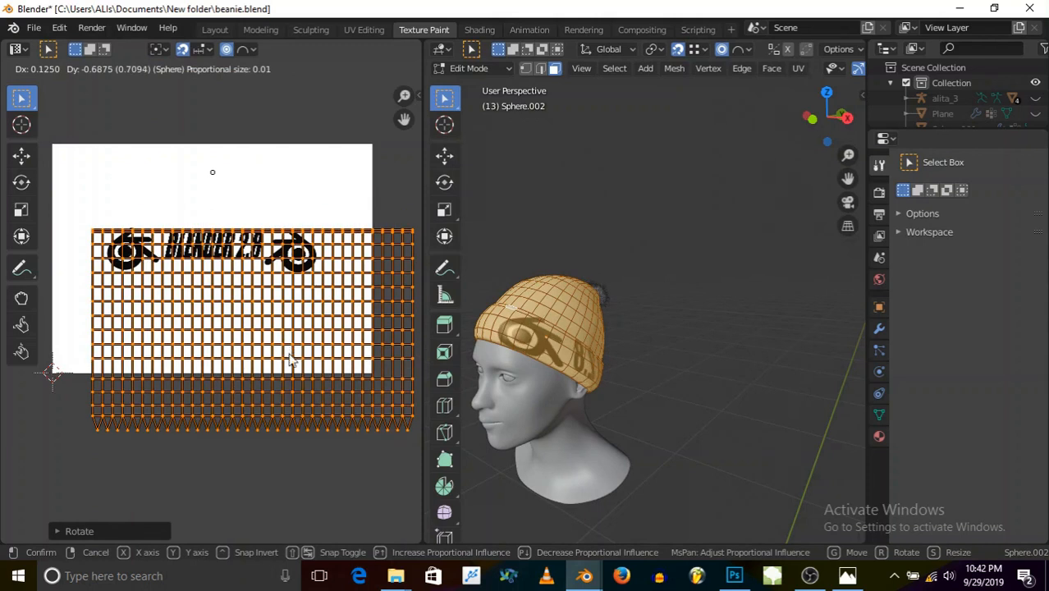
left_click(289, 351)
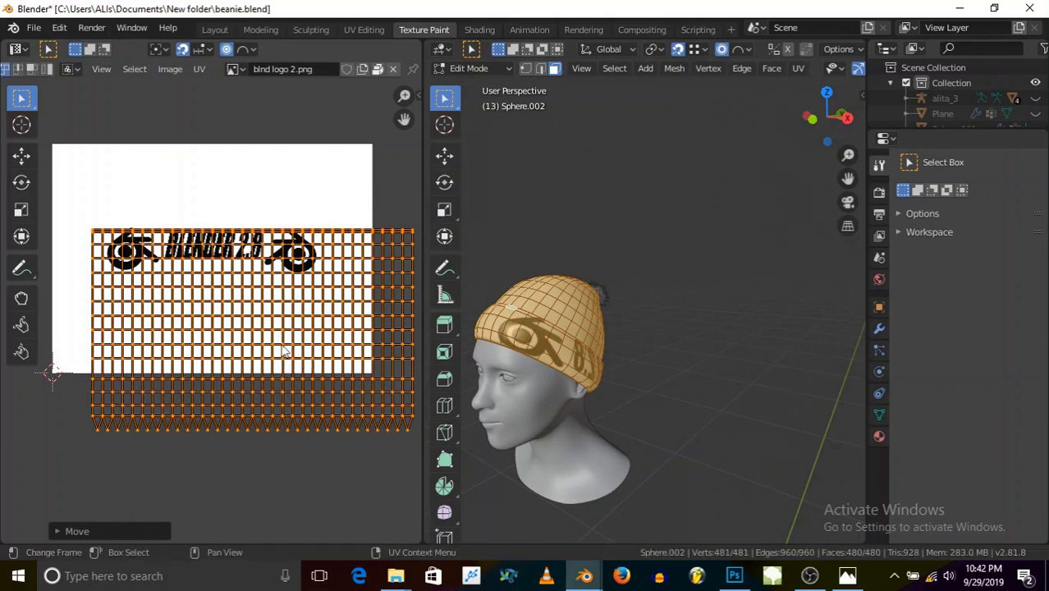
scroll(285, 350, "down", 2)
key("s")
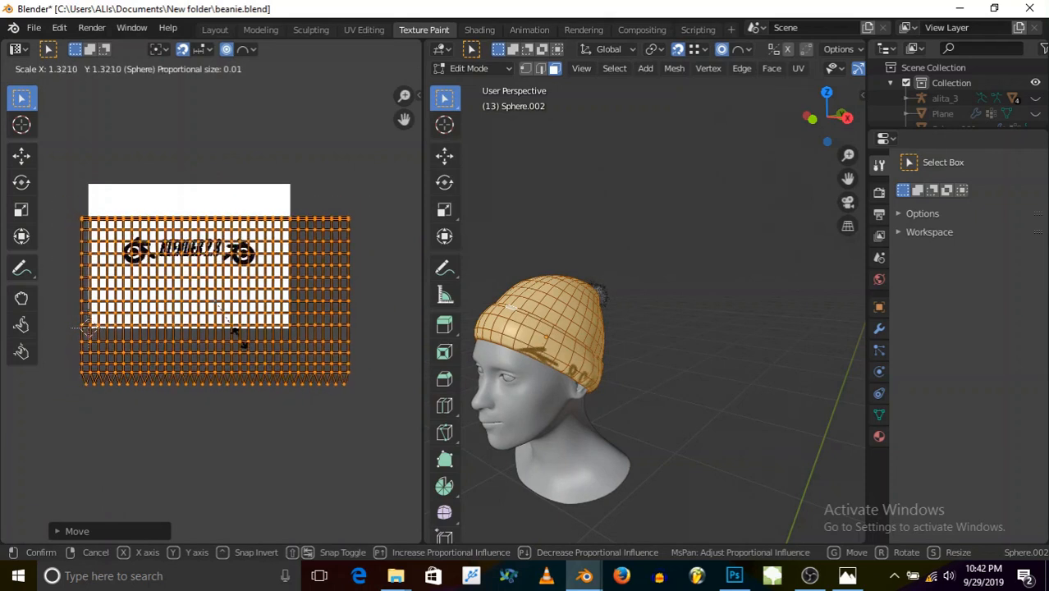
left_click(237, 345)
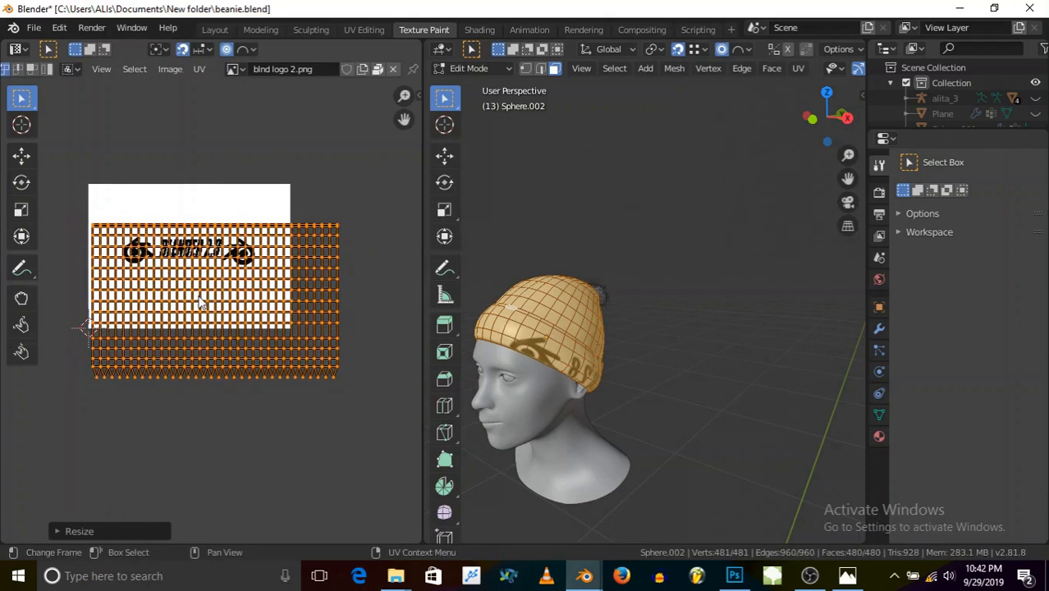
key("g")
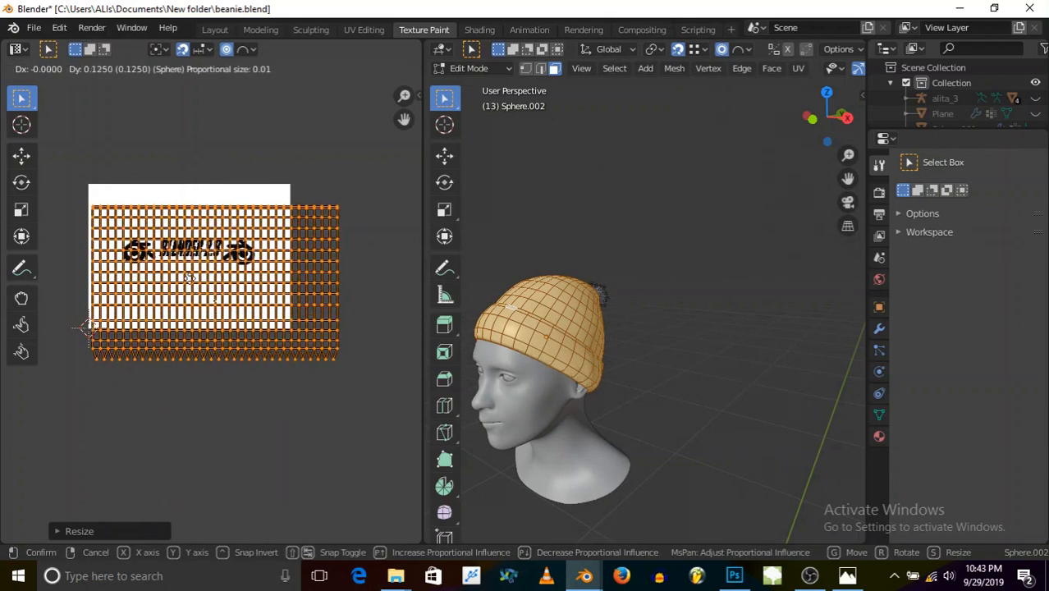
right_click(167, 288)
key("s")
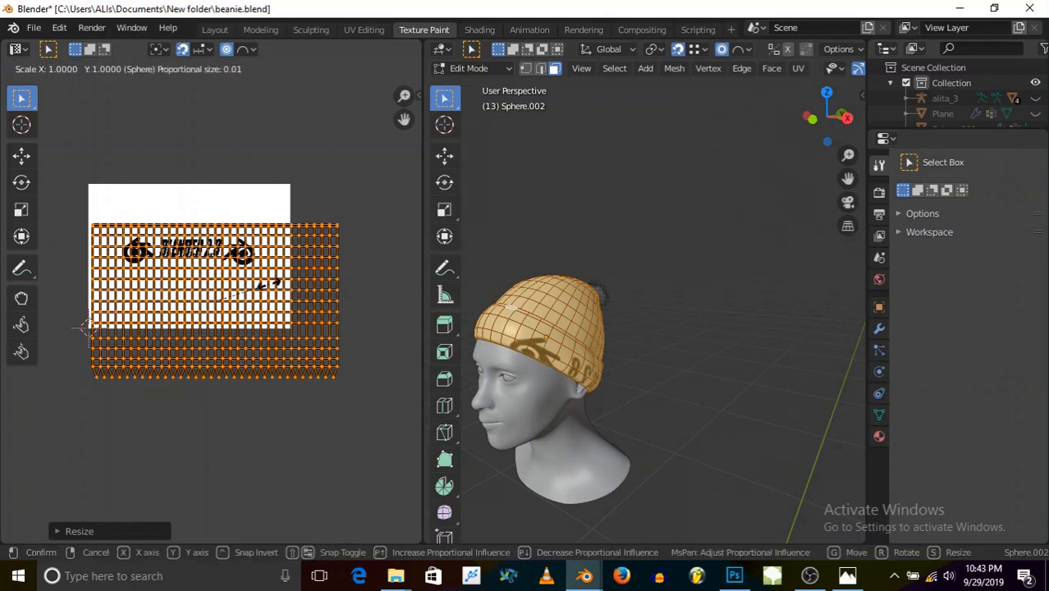
key("y")
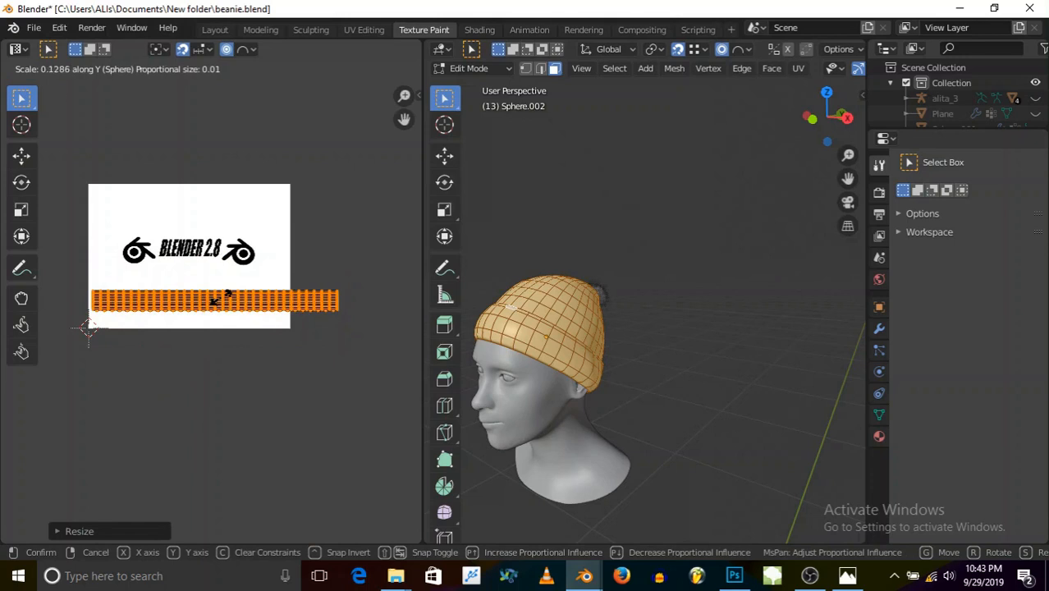
key("c")
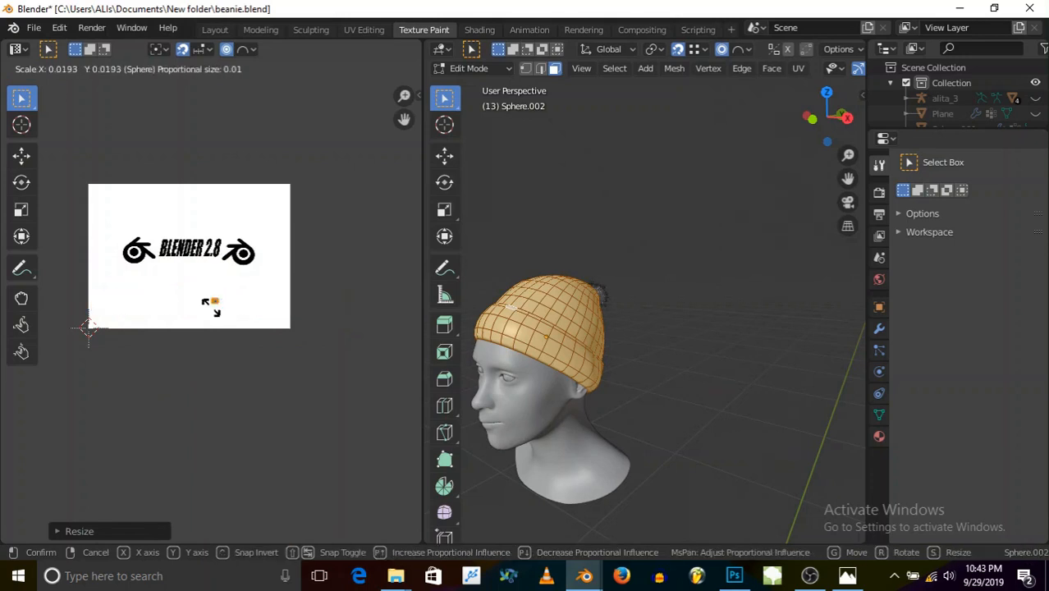
right_click(196, 344)
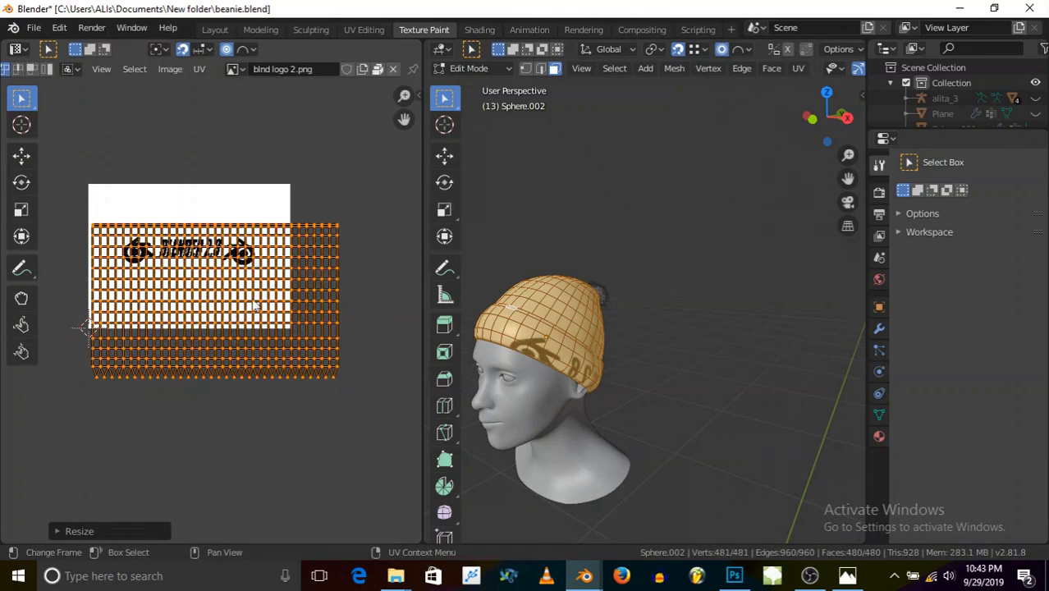
- Mirror all of the UVs with an X scale of about -1.1 and shift them about 0.19 right and 0.06 down
key("s")
key("x")
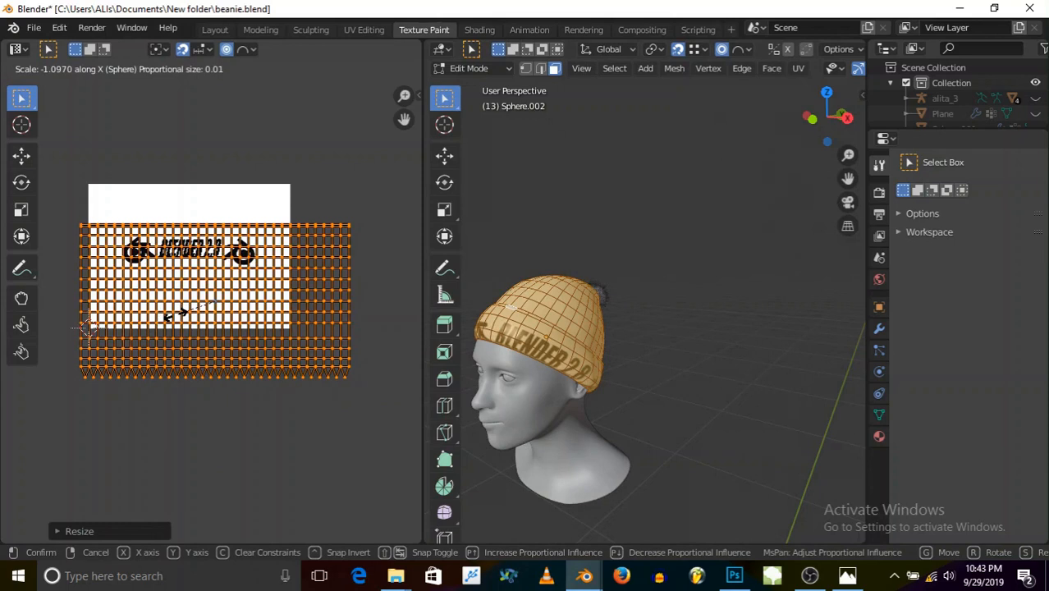
key("Escape")
scroll(85, 330, "up", 2)
key("g")
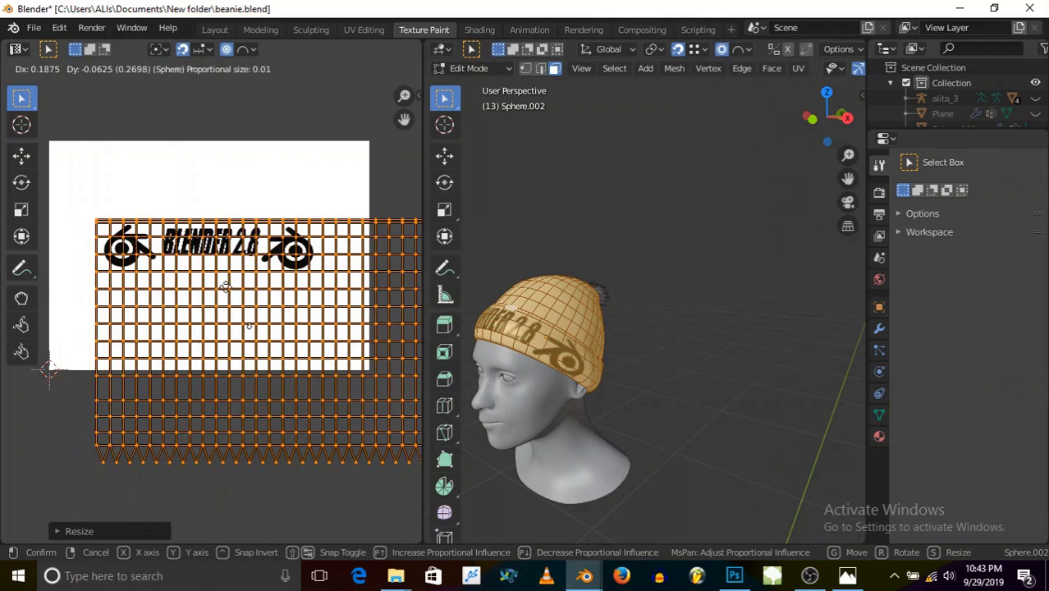
left_click(224, 286)
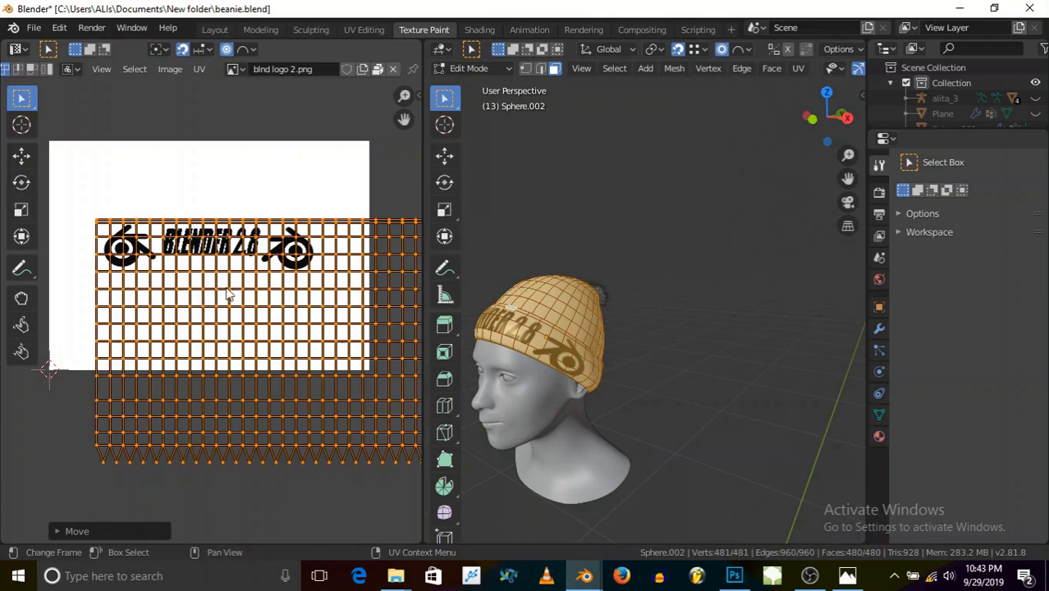
- Scale all of the UVs up to about 1.05 and move them down about 0.06 over the logo
key("s")
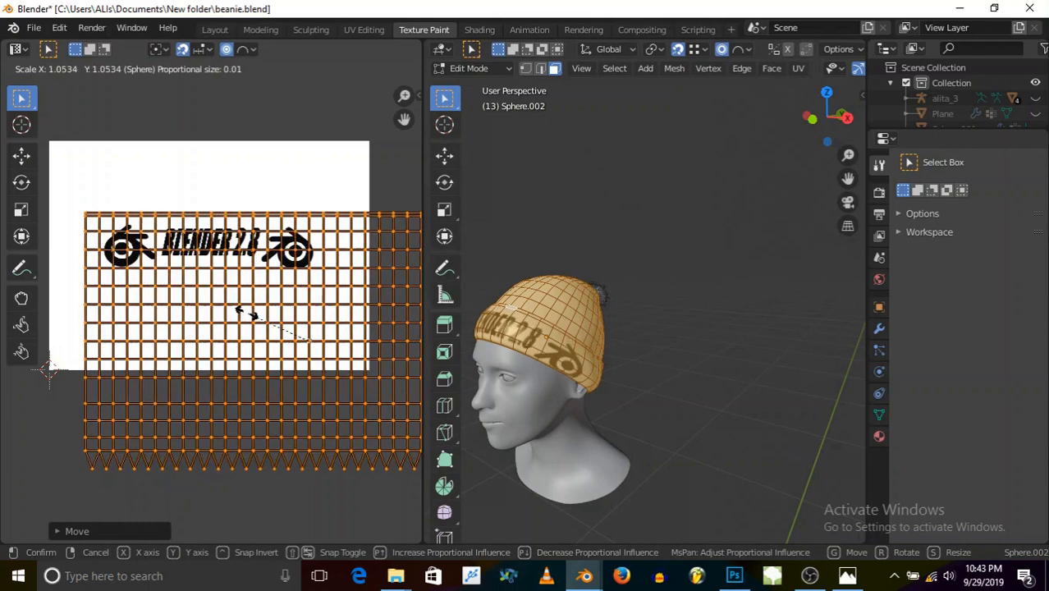
left_click(248, 319)
key("g")
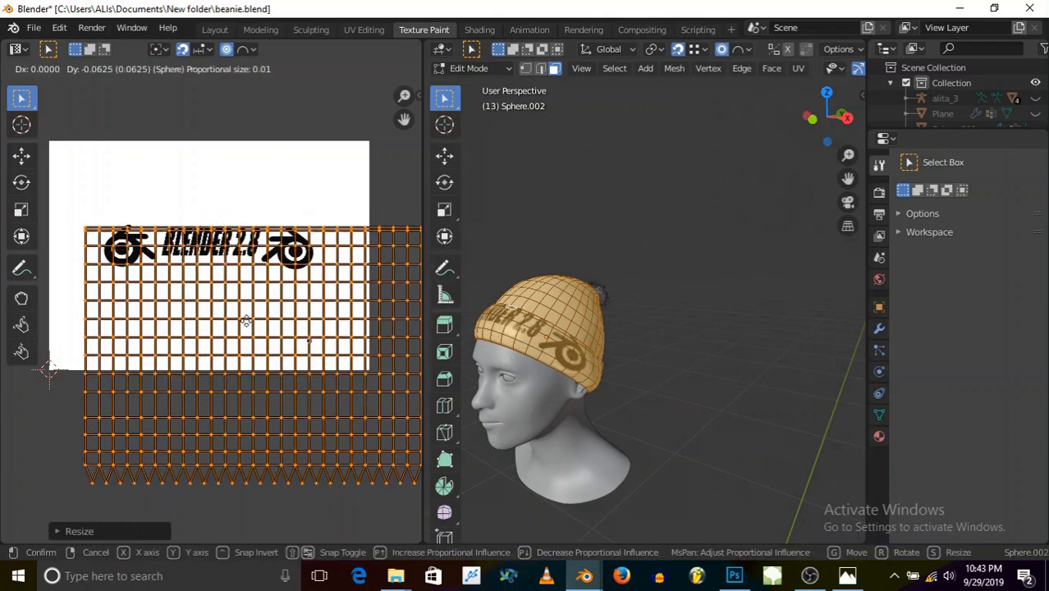
left_click(245, 322)
- Turn off snapping in the UV Editor and nudge all of the UVs slightly upward around the logo
scroll(273, 257, "up", 6)
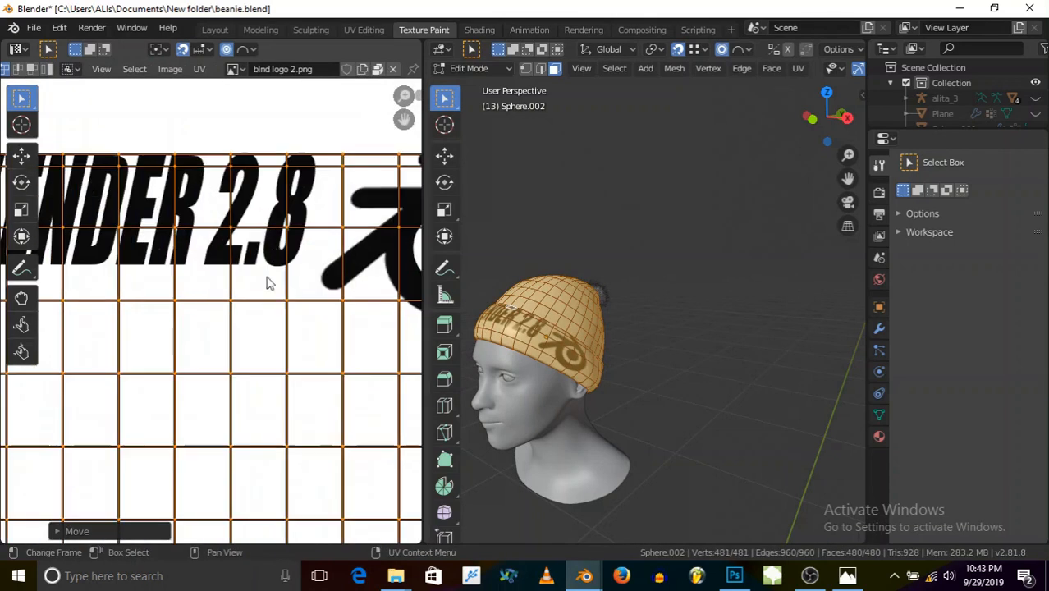
key("g")
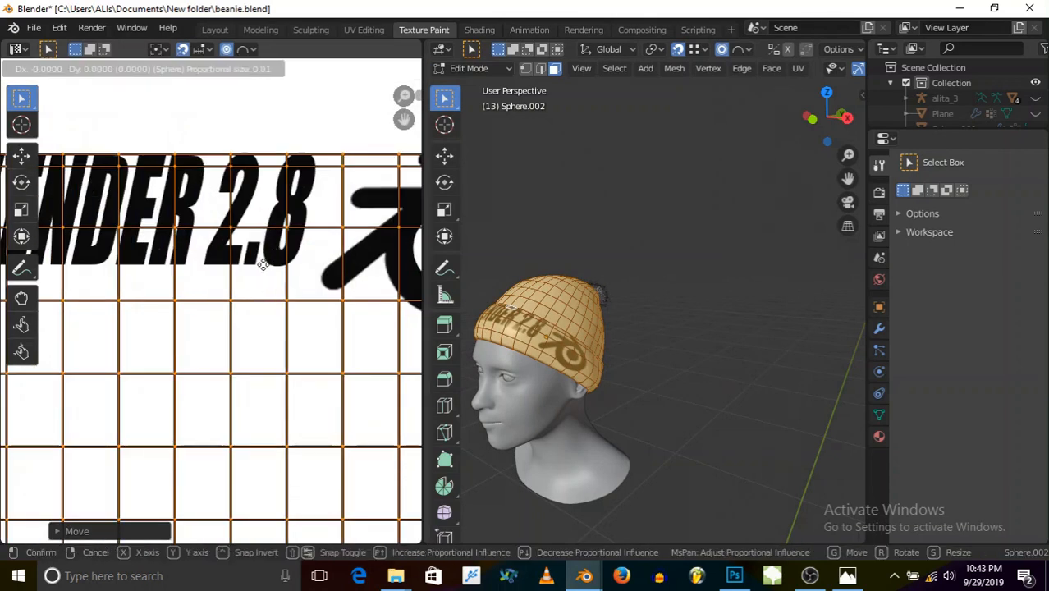
right_click(261, 257)
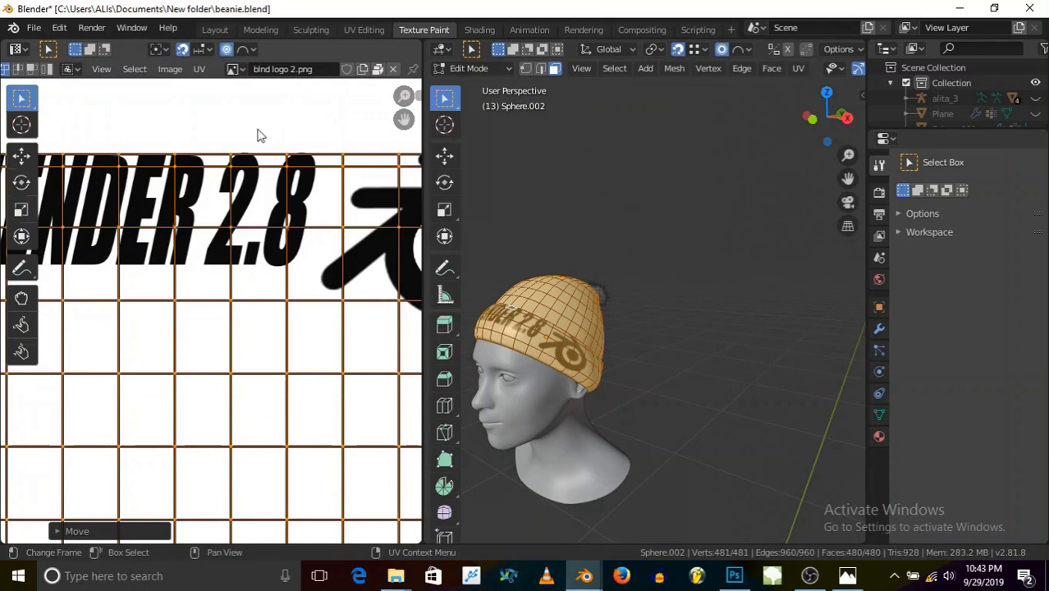
left_click(184, 48)
scroll(331, 271, "down", 3)
scroll(331, 271, "up", 2)
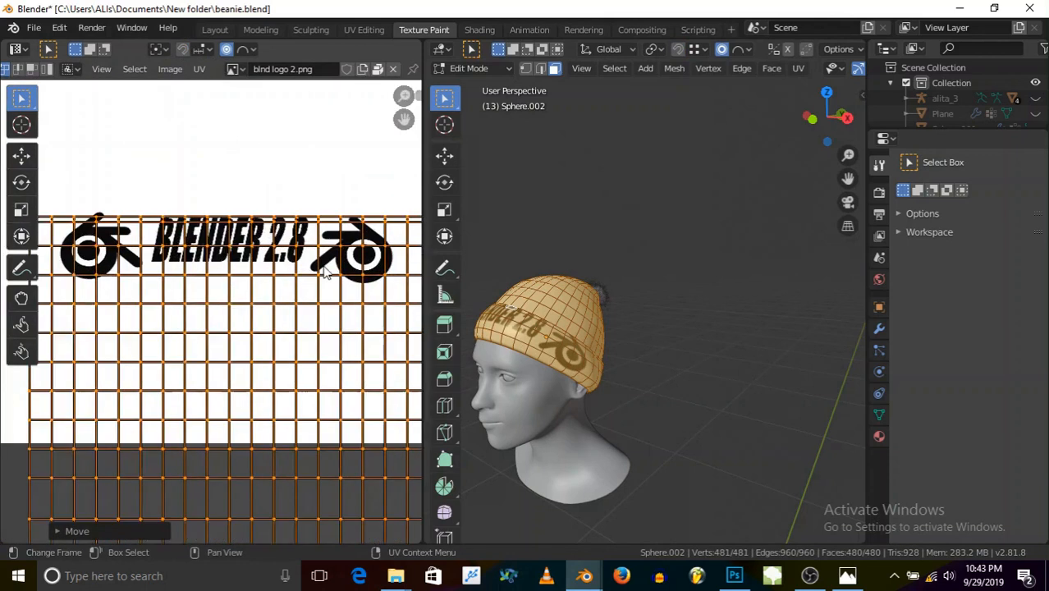
scroll(333, 275, "down", 1)
key("g")
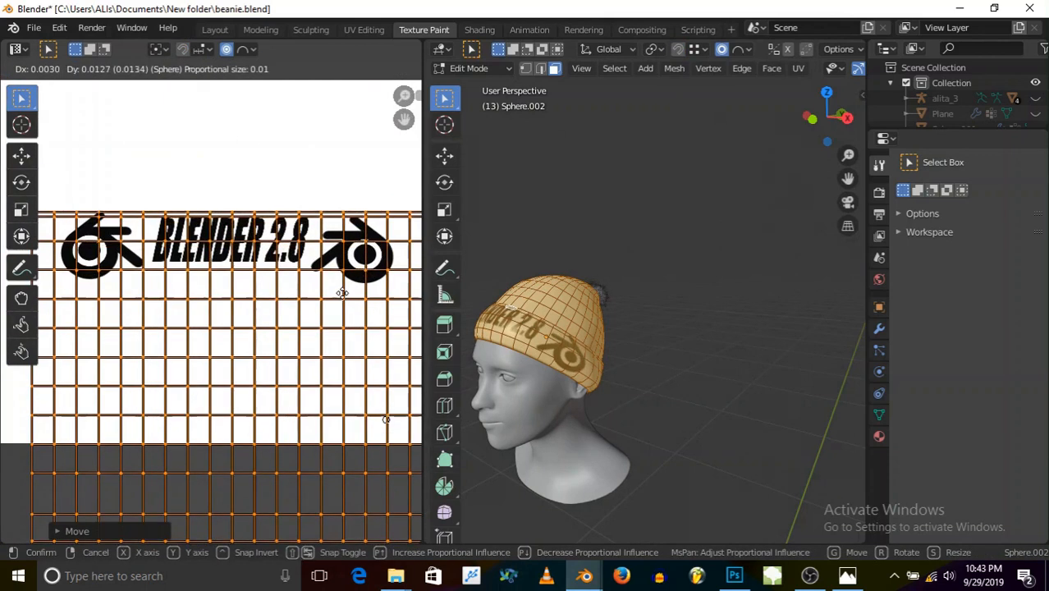
left_click(344, 292)
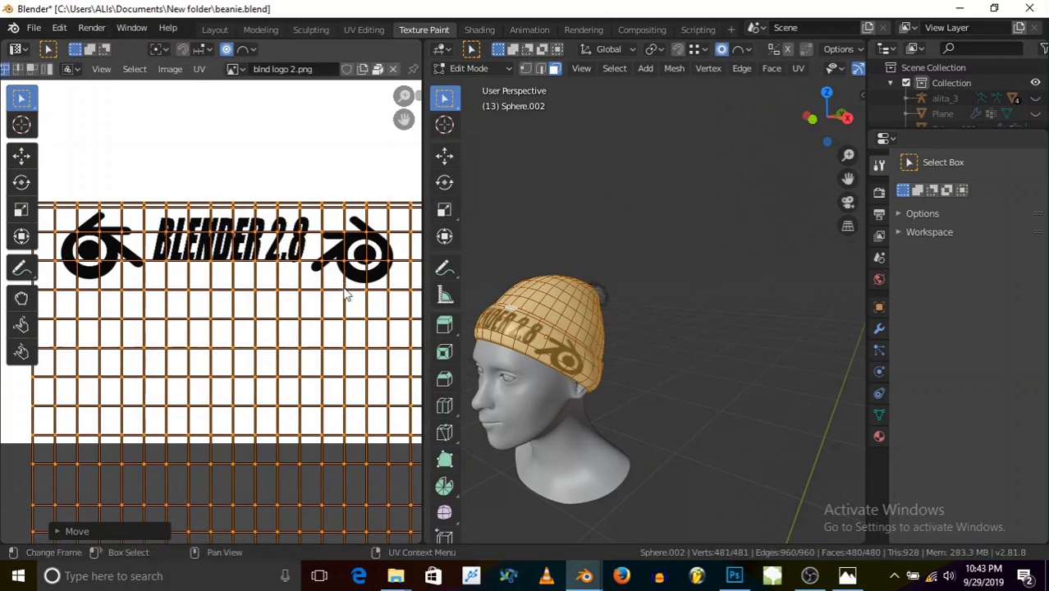
- Shift all of the UVs about 0.03 to the right and check the logo's placement on the beanie
middle_click_drag(576, 359, 534, 361)
scroll(238, 287, "down", 2)
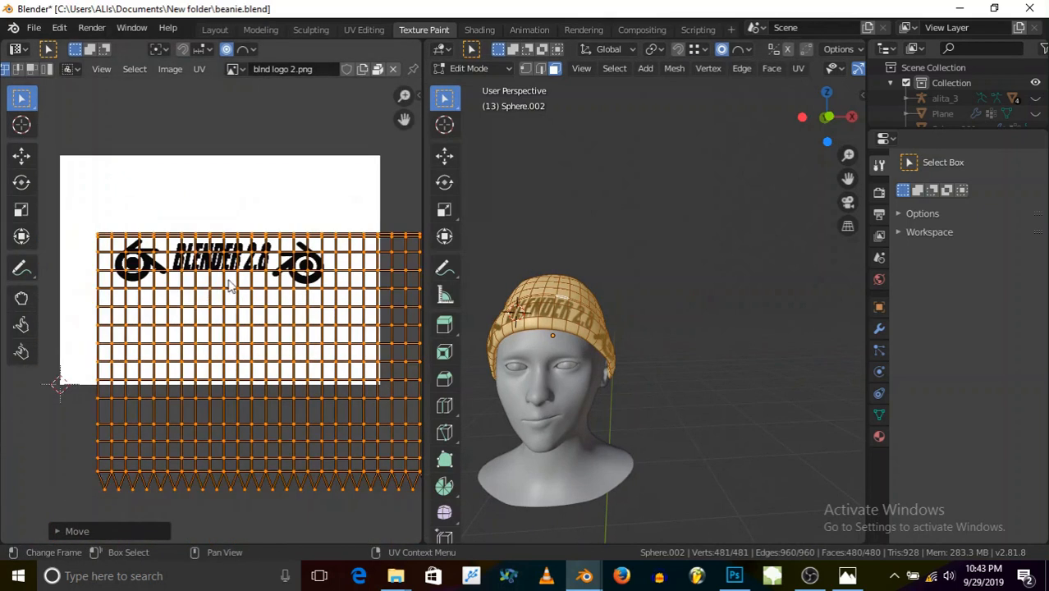
scroll(231, 285, "up", 1)
key("g")
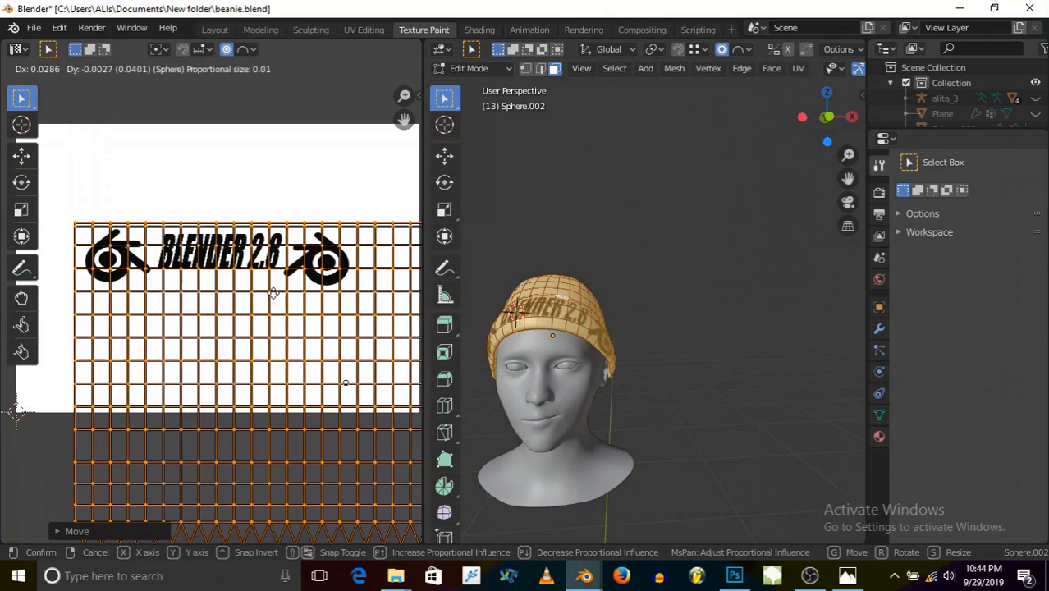
left_click(277, 300)
mouse_move(566, 345)
middle_mouse_down()
mouse_move(656, 345)
mouse_move(494, 334)
mouse_move(548, 353)
middle_mouse_up()
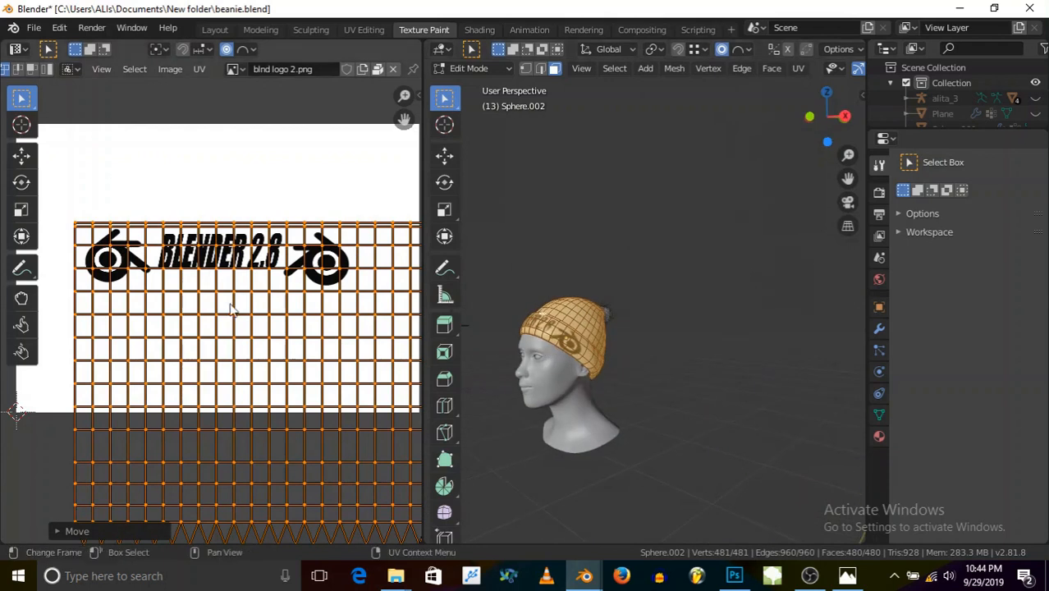
- Box-select all of the UV columns to the right of the logo
scroll(210, 272, "down", 2)
left_click_drag(231, 185, 381, 450)
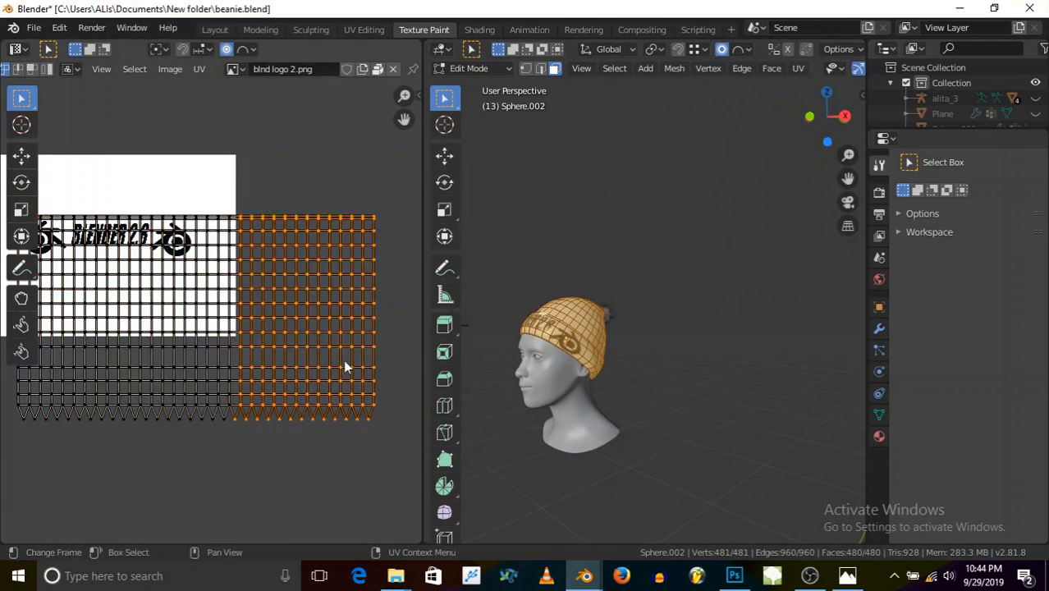
left_click_drag(209, 161, 389, 468)
- Try shrinking the selected UVs uniformly and moving them toward the logo image's right edge, and undo both changes
key("s")
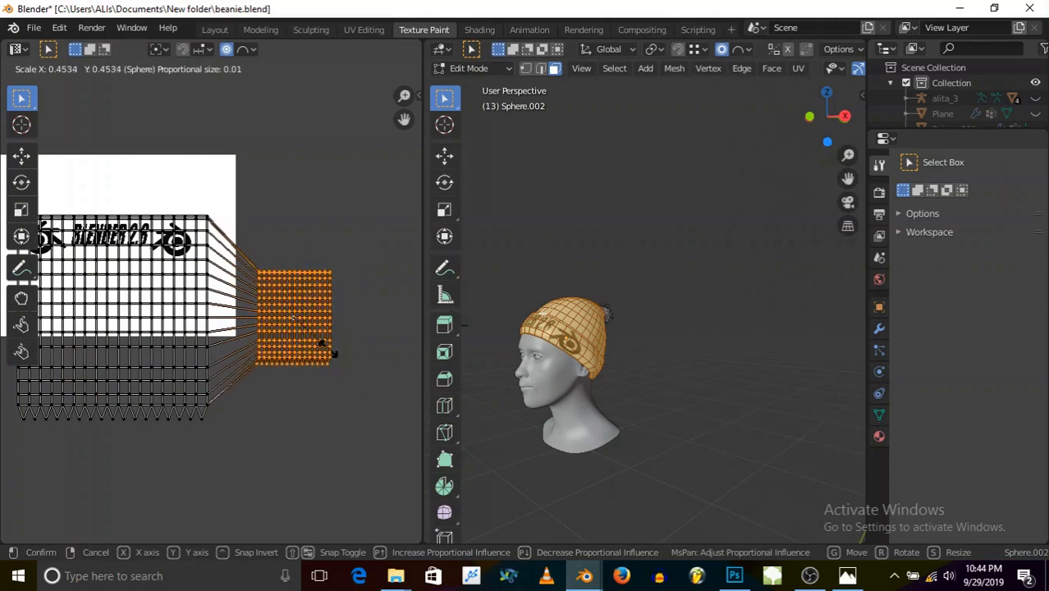
left_click(329, 351)
key("g")
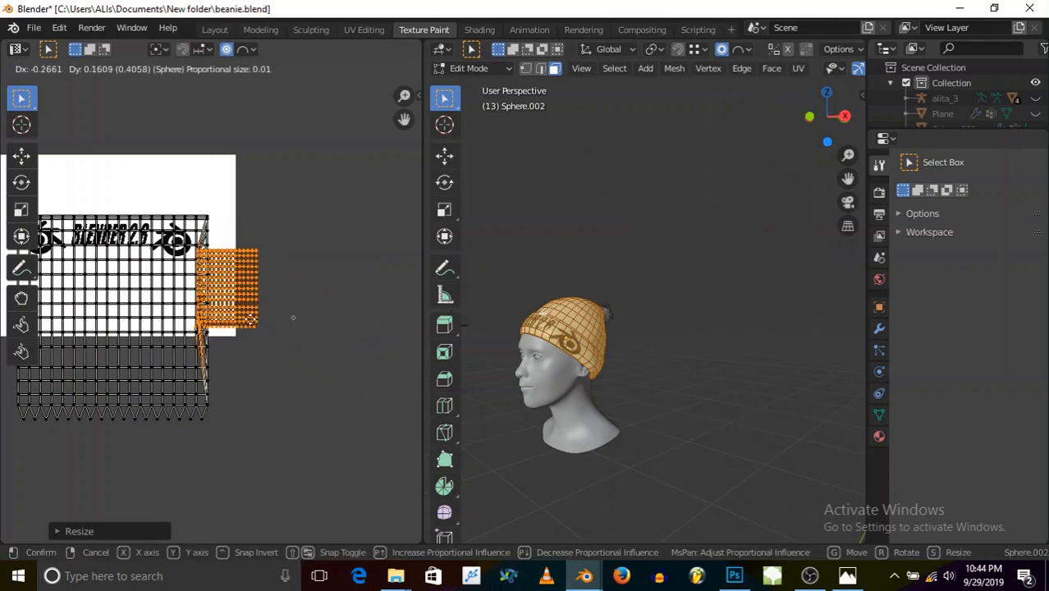
left_click(293, 318)
key("s")
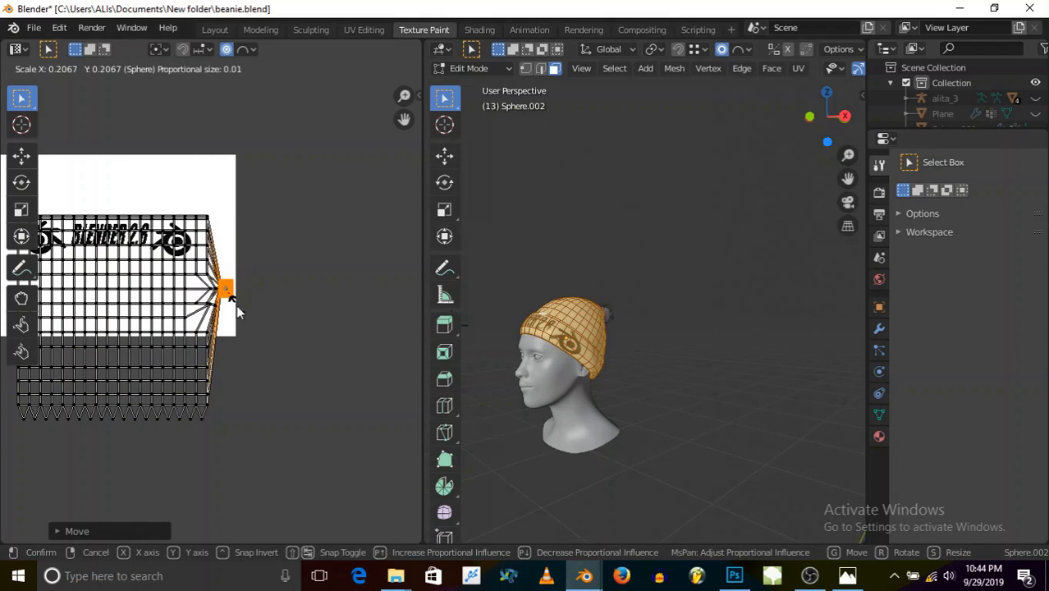
right_click(281, 324)
key("ctrl+z")
key("ctrl+z")
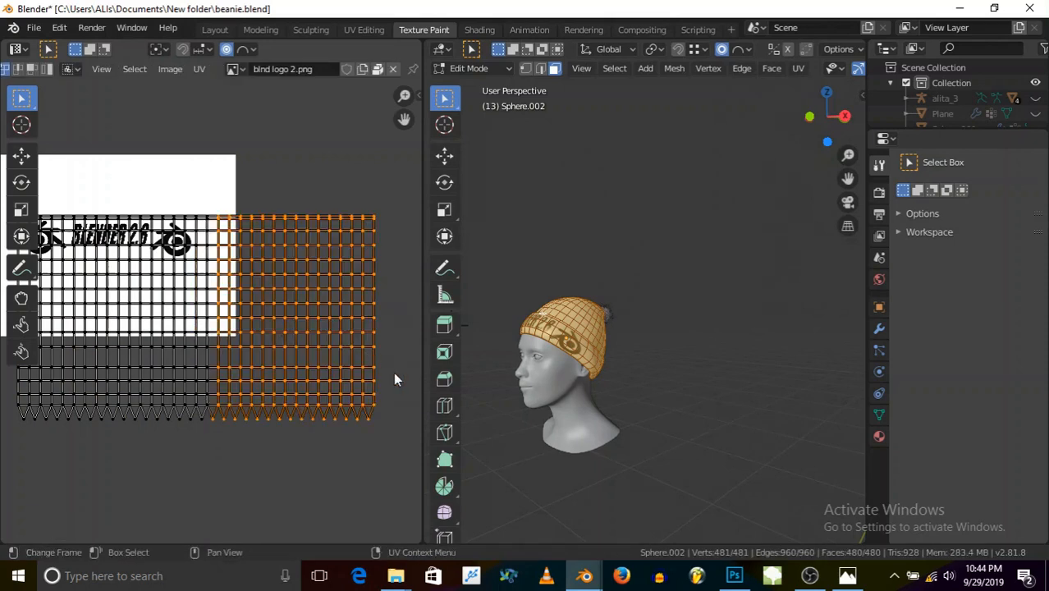
- Flatten the selected UVs along X to about 0.03 and, with proportional editing off, move them just inside the image's right edge
key("s")
key("x")
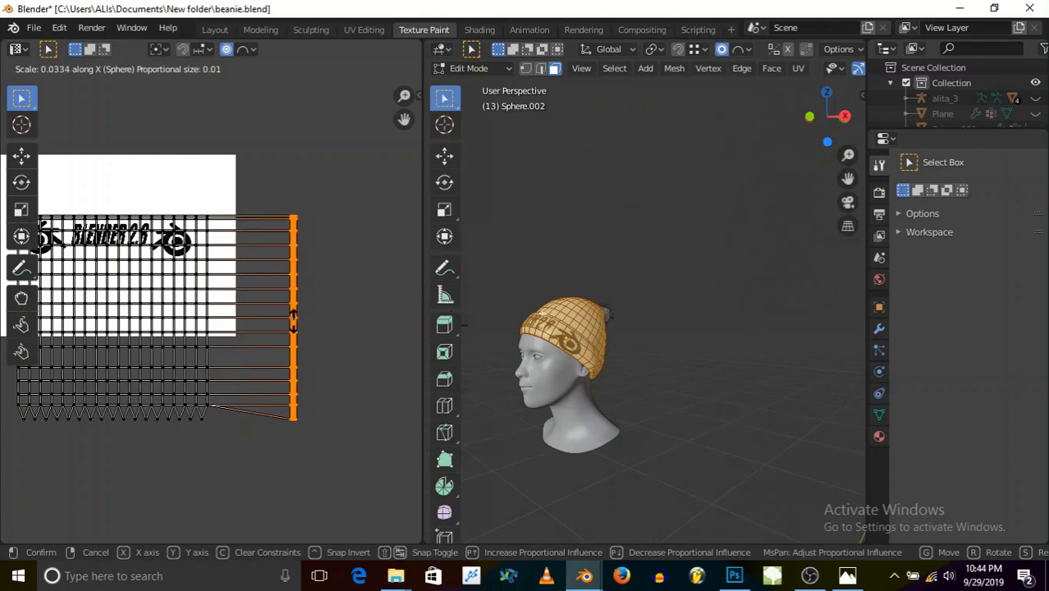
left_click(292, 321)
left_click(226, 49)
key("g")
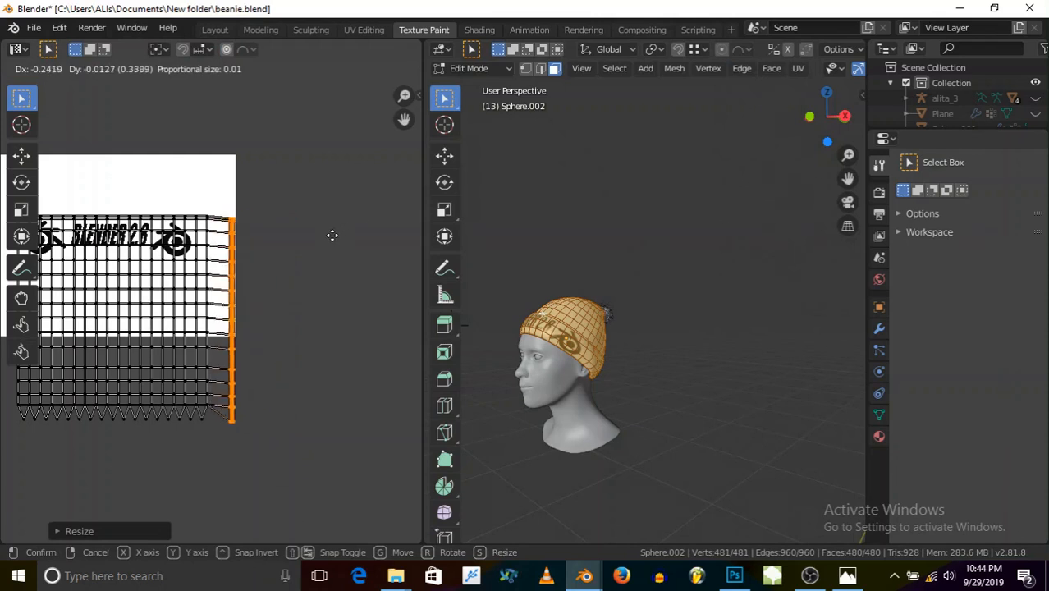
left_click(332, 233)
middle_click_drag(264, 277, 327, 268)
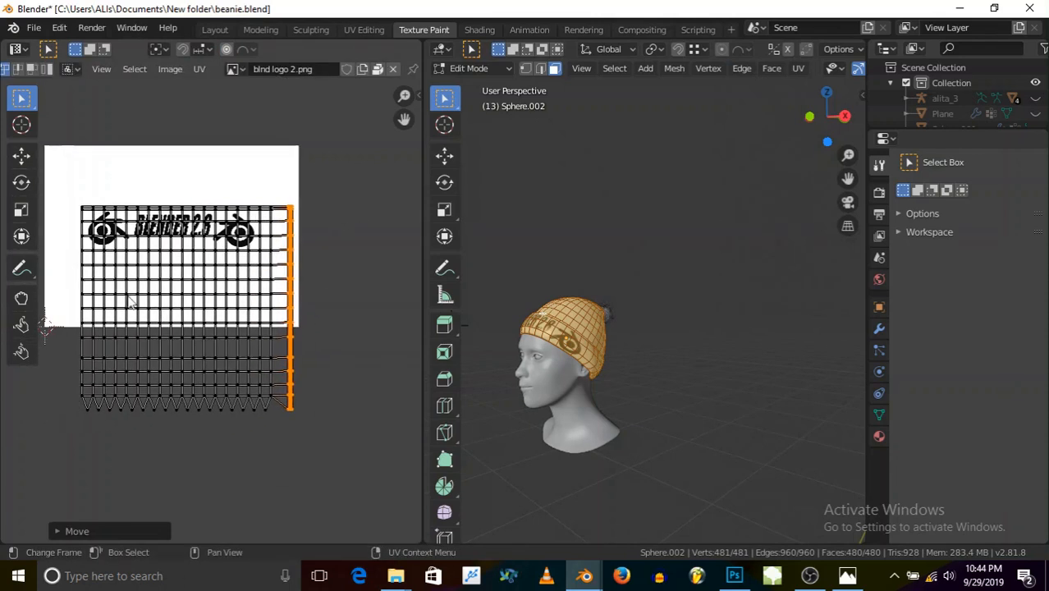
- Box-select the lower UV rows, flatten them along Y and move them up about 0.21, just inside the logo image's lower edge
left_click_drag(69, 293, 318, 424)
key("s")
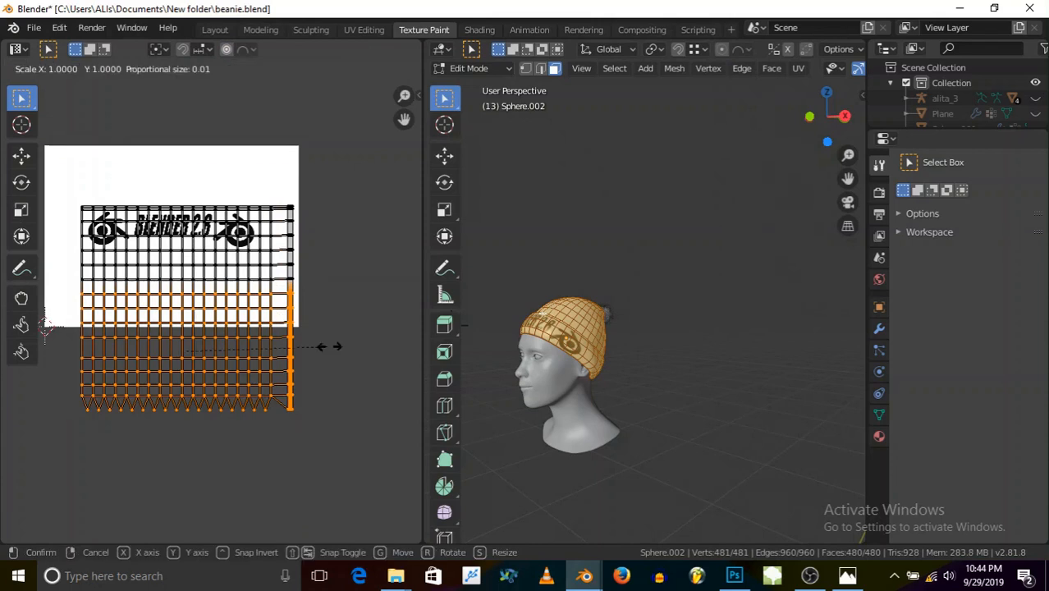
key("y")
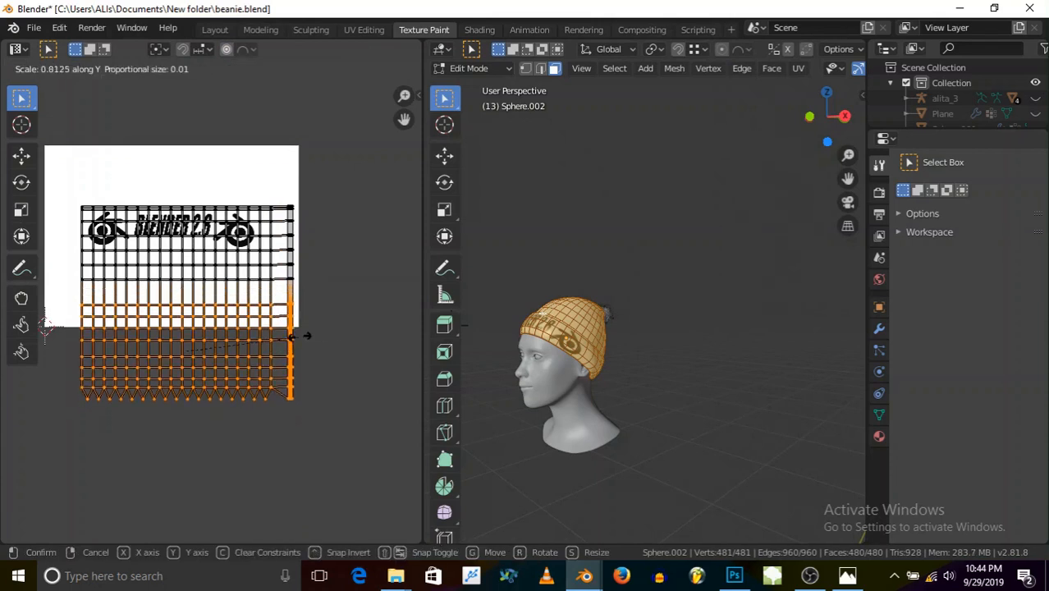
left_click(219, 353)
key("g")
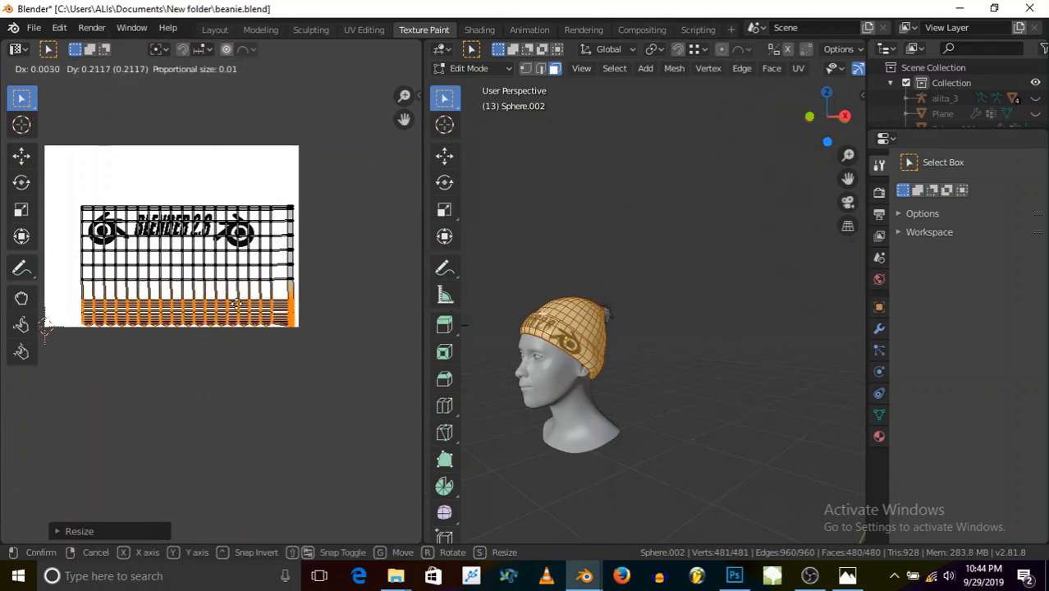
left_click(235, 301)
- Check the logo's placement around the sides of the beanie and save the file
middle_click_drag(584, 353, 730, 348)
middle_click_drag(575, 363, 689, 361)
scroll(575, 352, "up", 7)
scroll(574, 352, "down", 7)
middle_click_drag(555, 356, 603, 349)
scroll(256, 287, "down", 1)
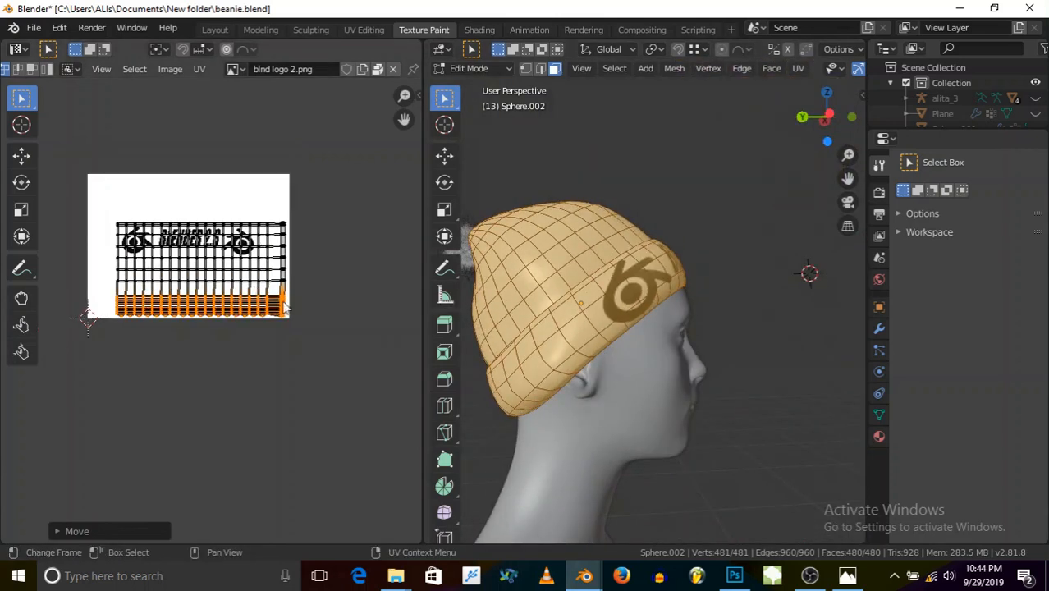
scroll(189, 206, "up", 1)
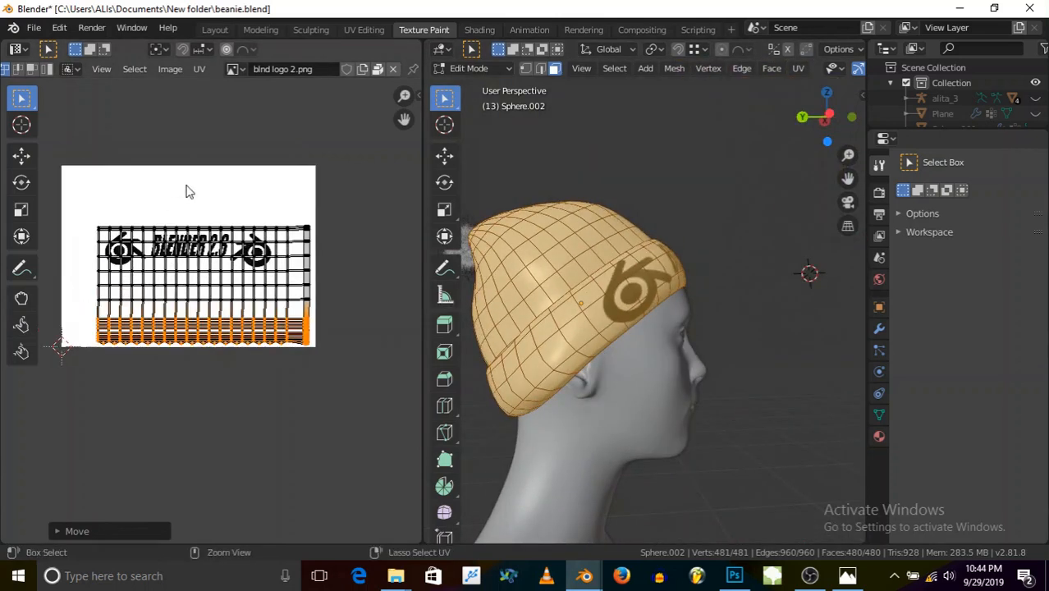
key("ctrl+s")
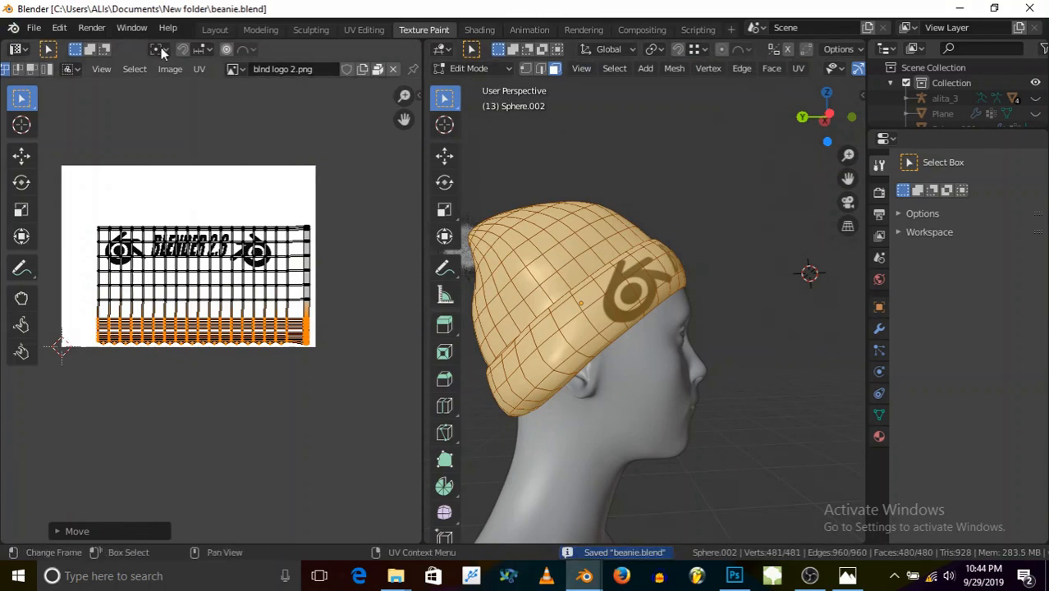
- Return the beanie to Object Mode and show it with rendered shading in the Layout workspace
left_click(469, 68)
left_click(476, 86)
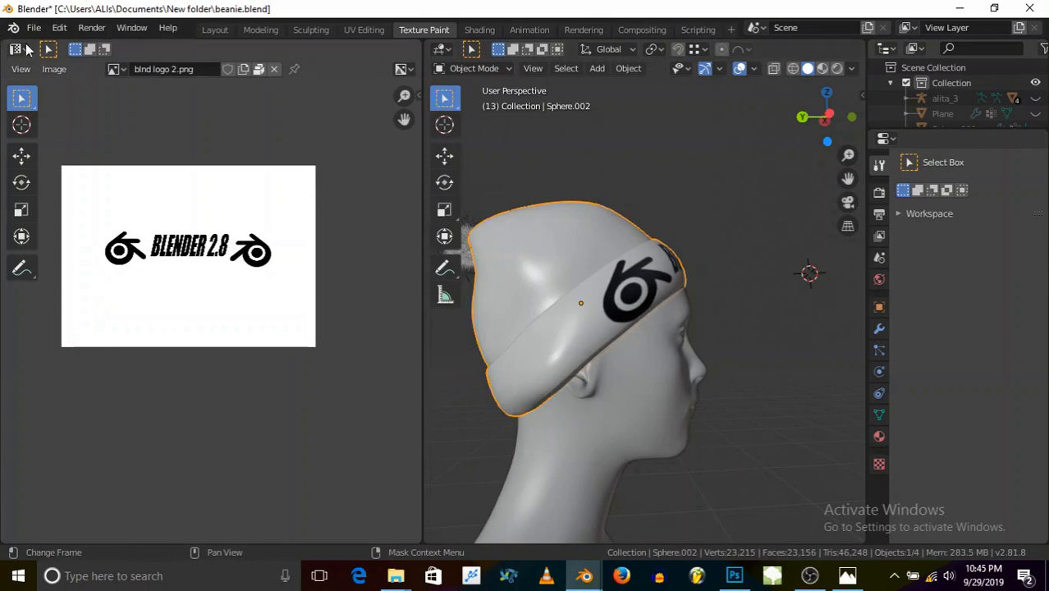
left_click(211, 29)
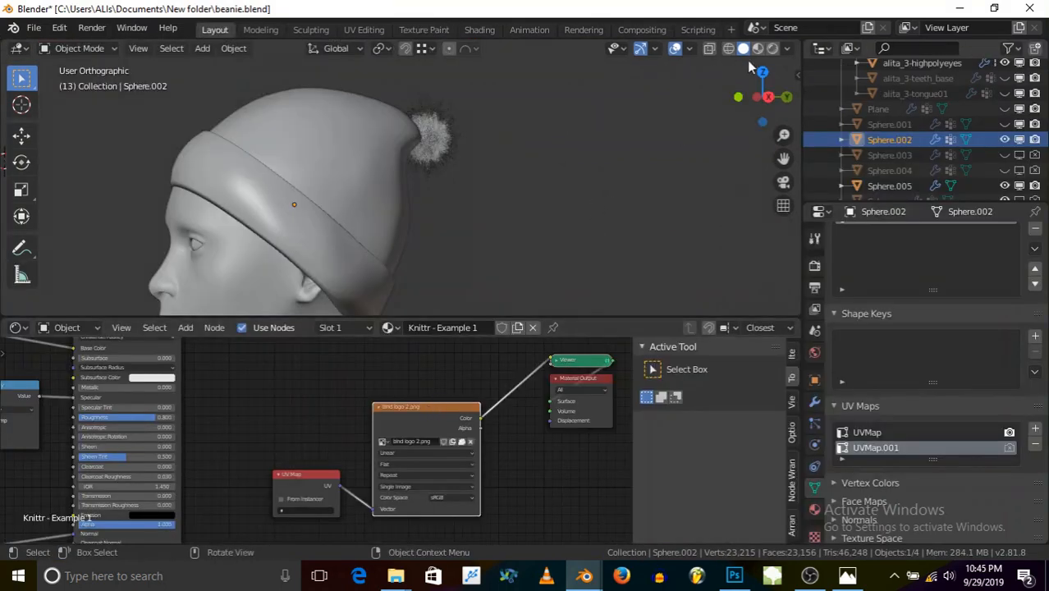
left_click(772, 47)
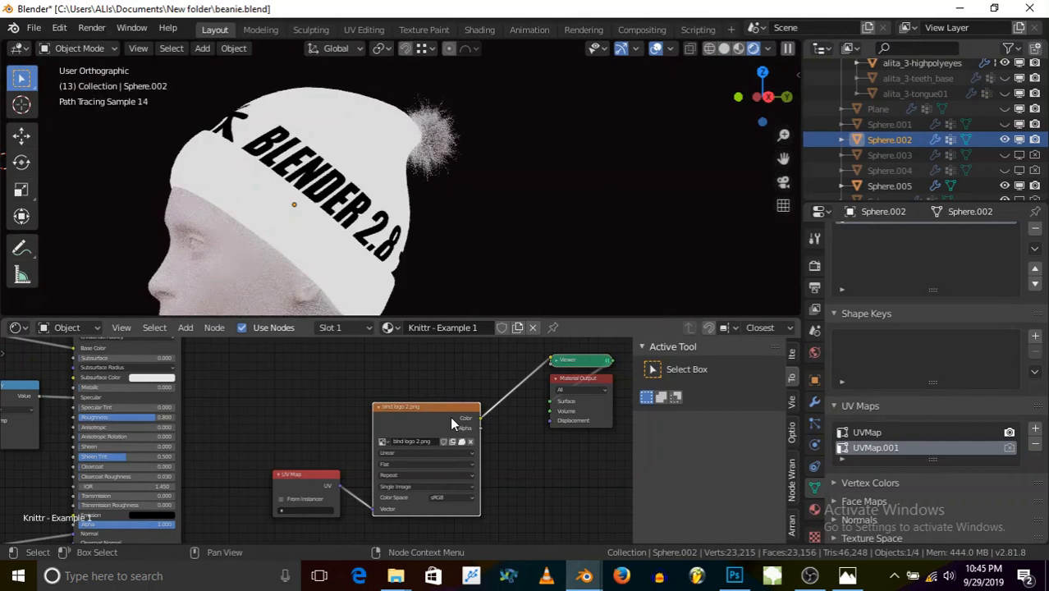
- Set the UV Map node feeding the logo texture to UVMap.001 and check the logo on the beanie's front
left_click(309, 507)
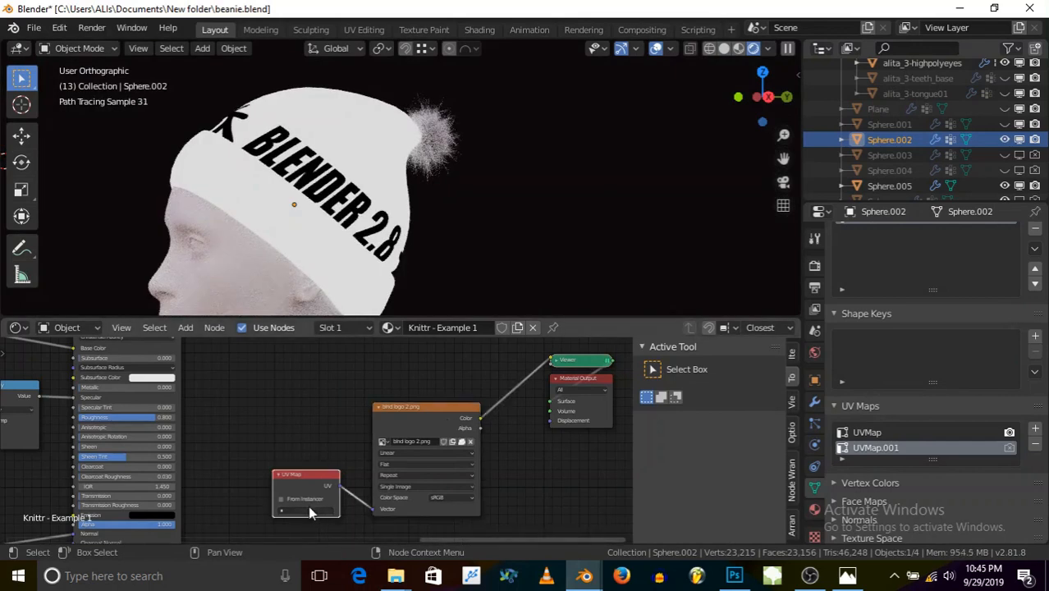
left_click(309, 510)
left_click(304, 426)
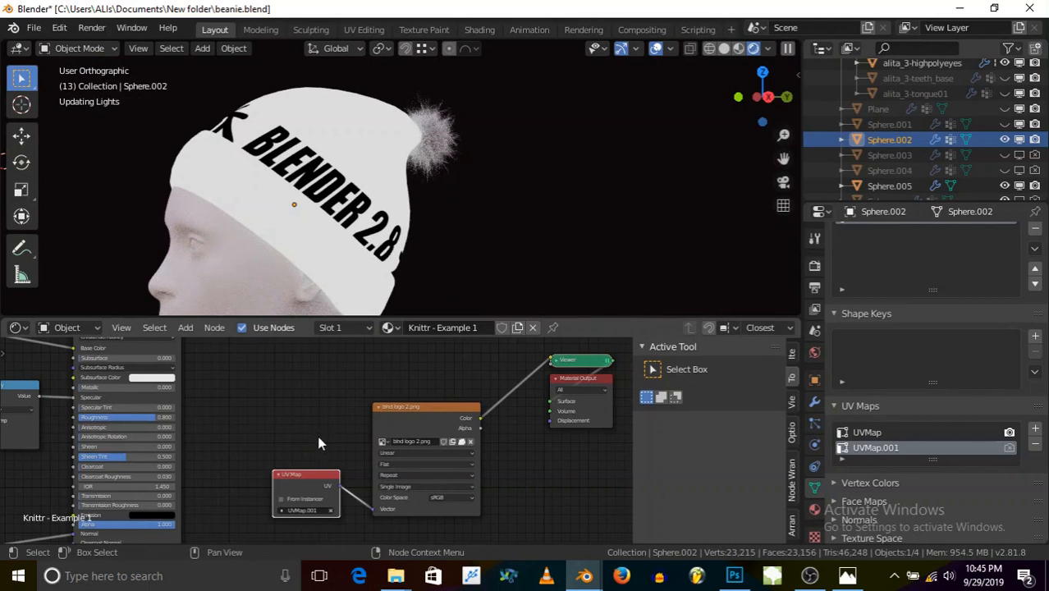
middle_click_drag(274, 162, 349, 245)
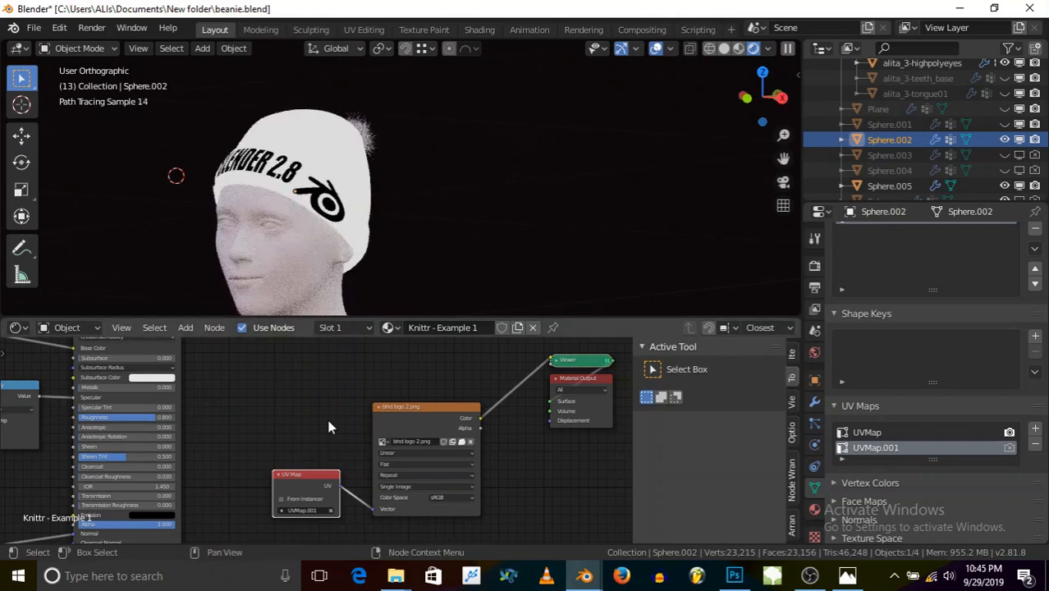
- View the logo from the side, switch the viewport back to solid shading and save the file
scroll(326, 415, "down", 2)
scroll(348, 422, "down", 2)
left_click(185, 327)
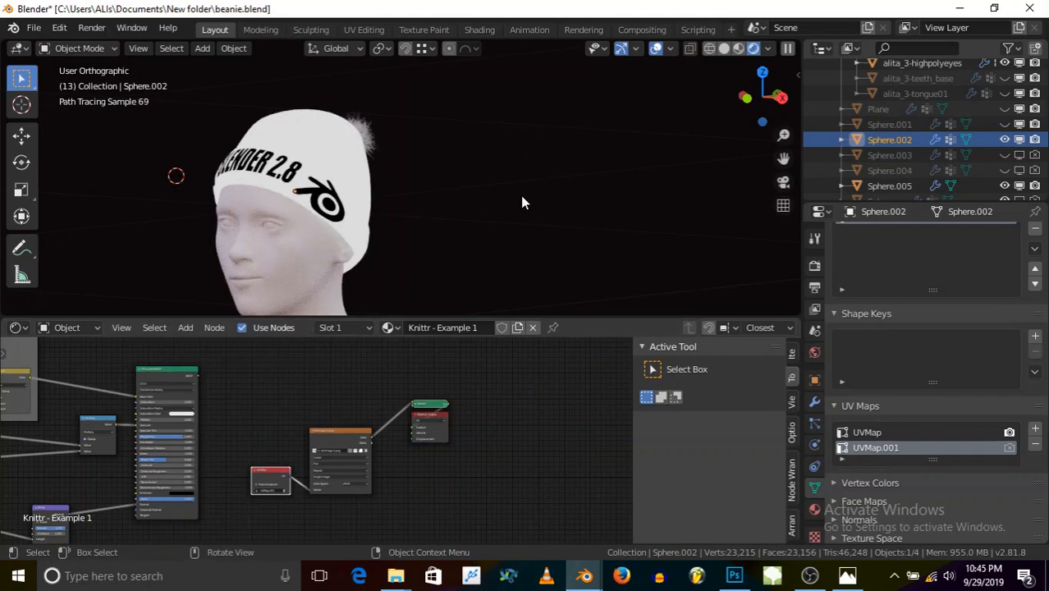
middle_click_drag(428, 224, 339, 215)
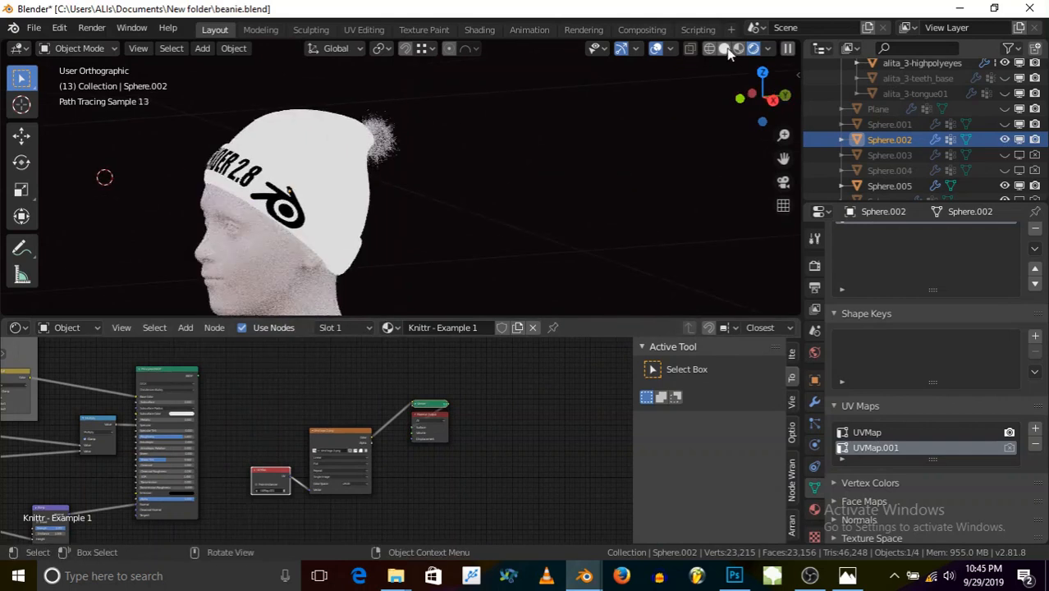
left_click(724, 48)
key("ctrl+s")
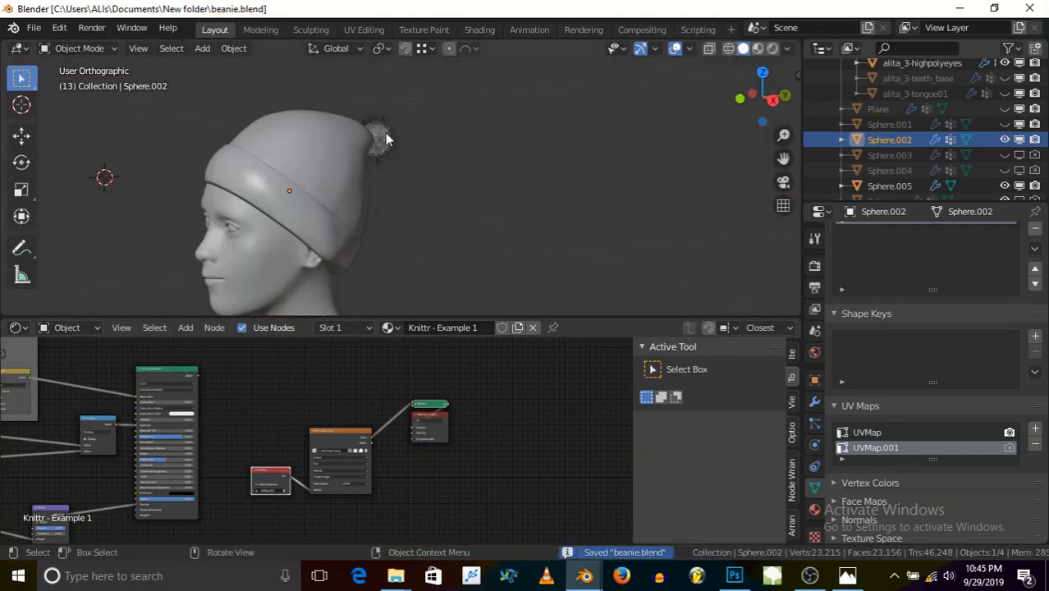
- Turn off viewport display of the pompom's particle system modifier and reselect the beanie
scroll(381, 143, "up", 3)
left_click(382, 143)
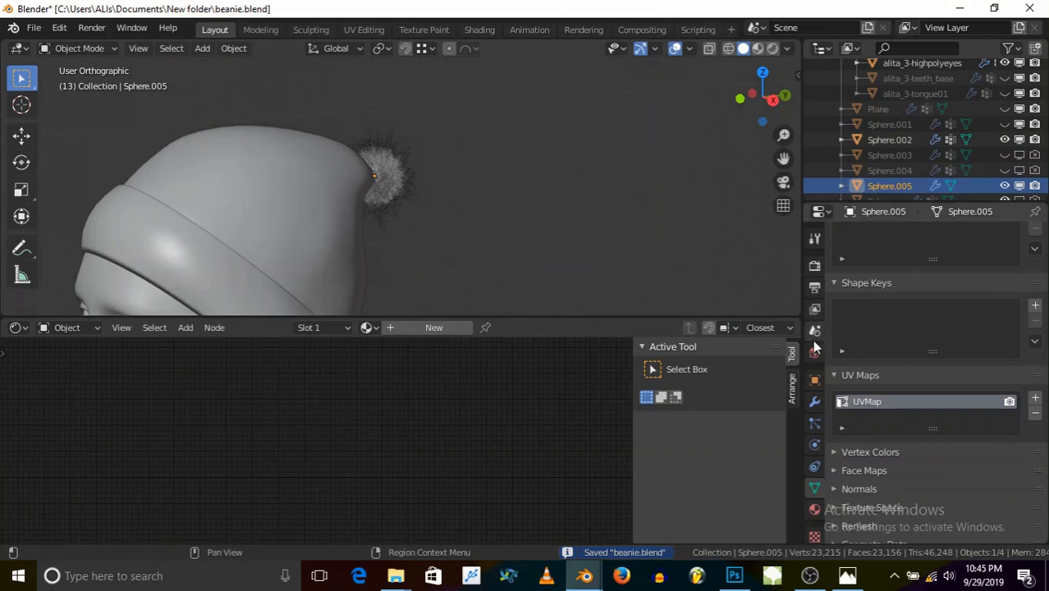
left_click(815, 400)
left_click(963, 258)
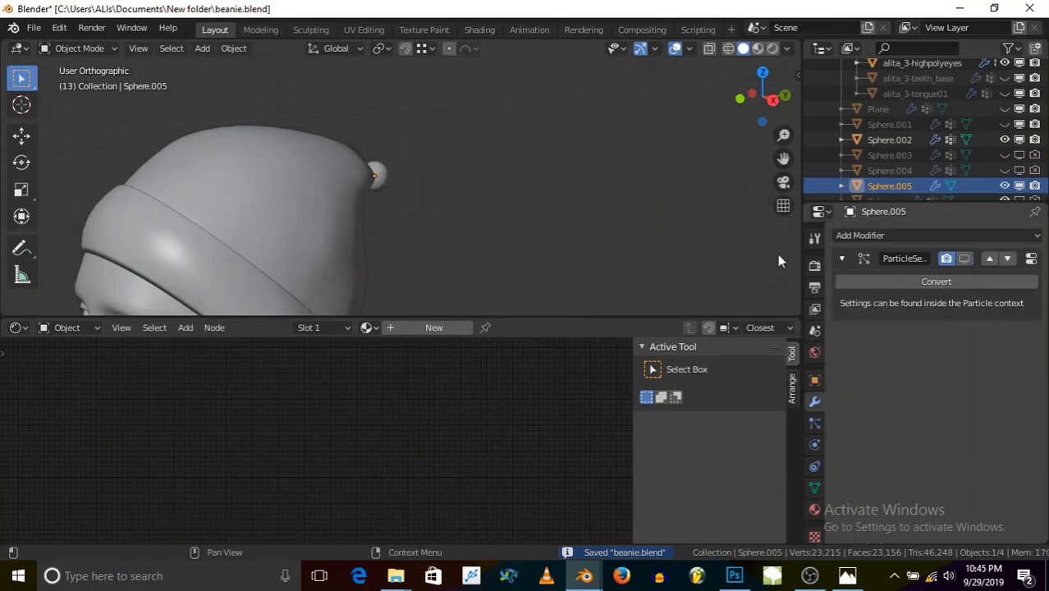
scroll(376, 146, "down", 3)
scroll(361, 188, "down", 3)
scroll(344, 219, "up", 3)
middle_click_drag(305, 236, 346, 217)
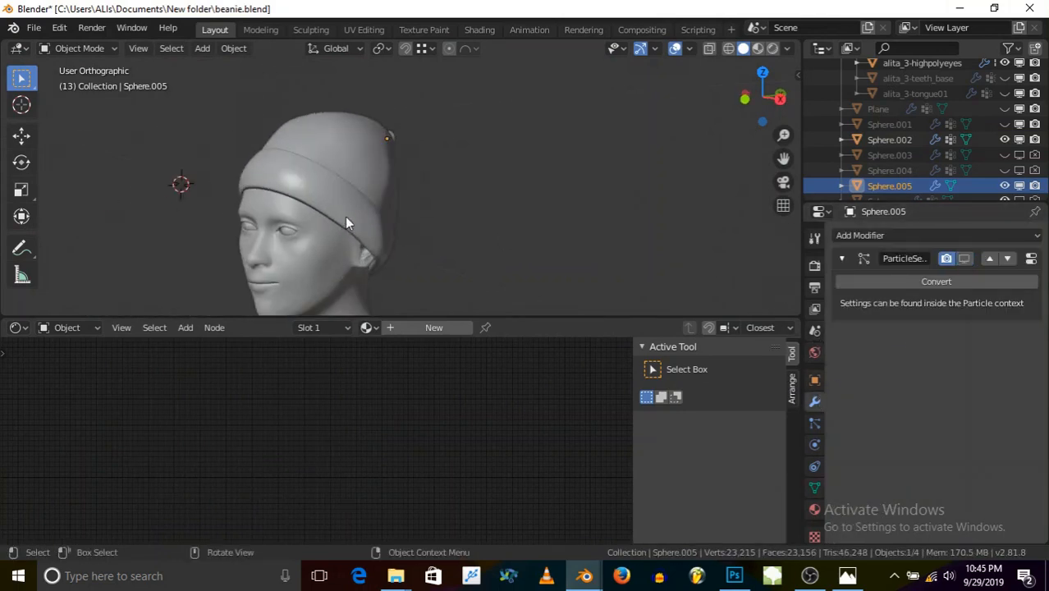
left_click(347, 221)
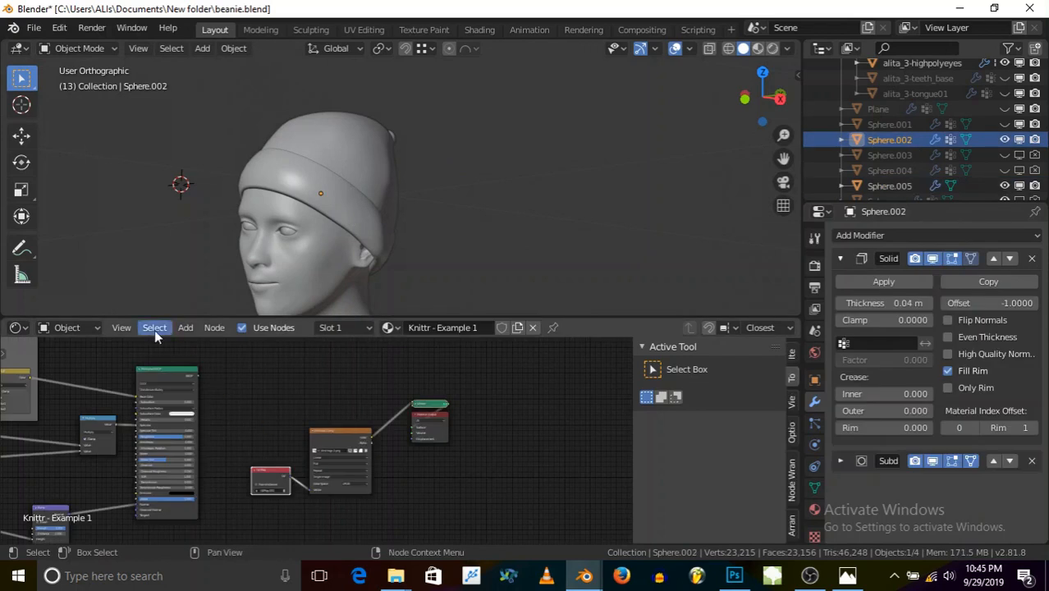
left_click(175, 327)
mouse_move(205, 428)
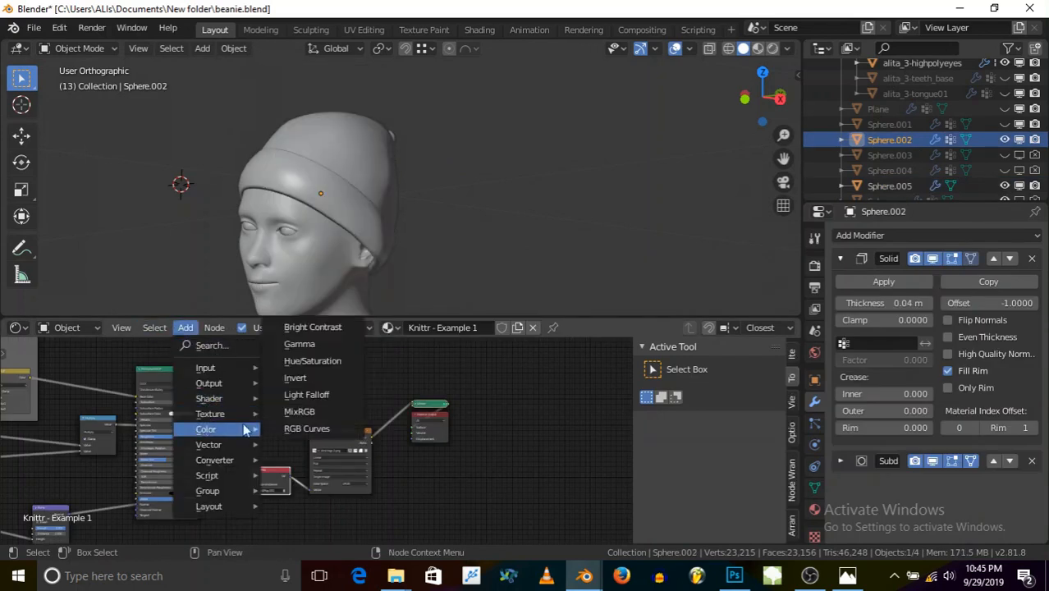
mouse_move(205, 399)
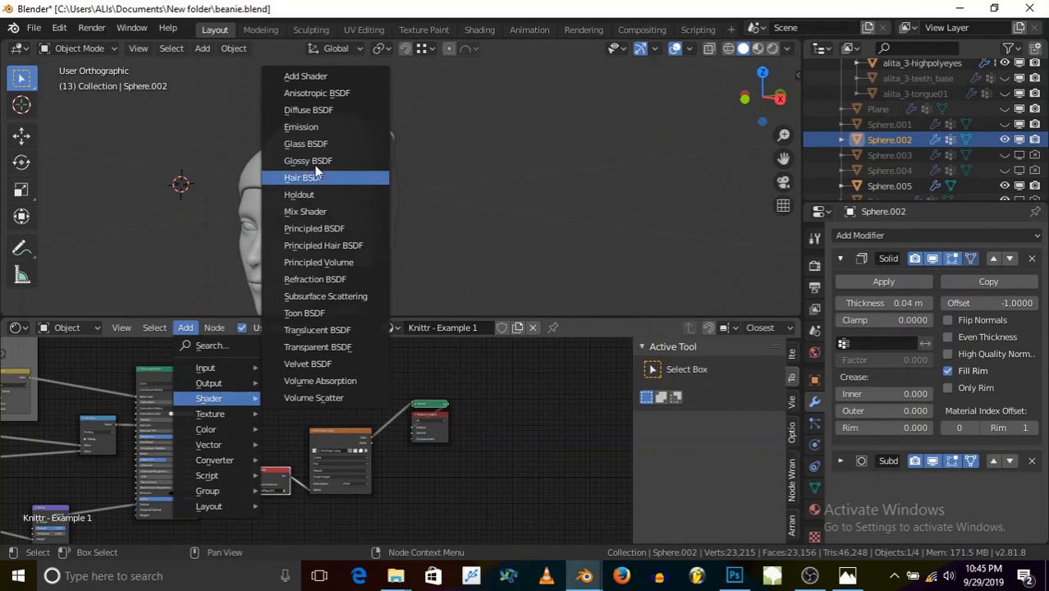
left_click(305, 212)
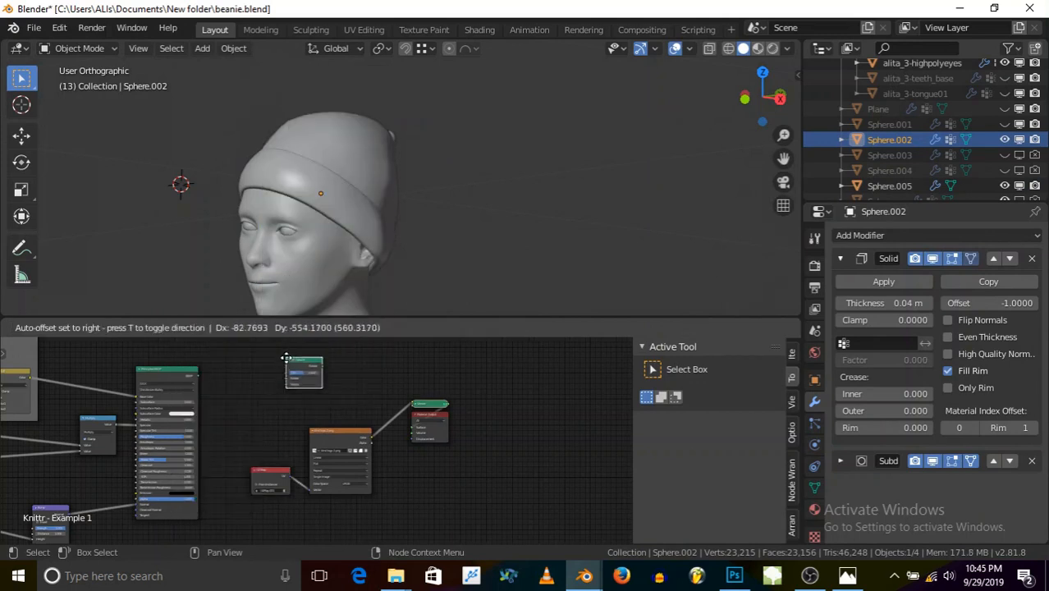
left_click(311, 382)
scroll(222, 379, "up", 2)
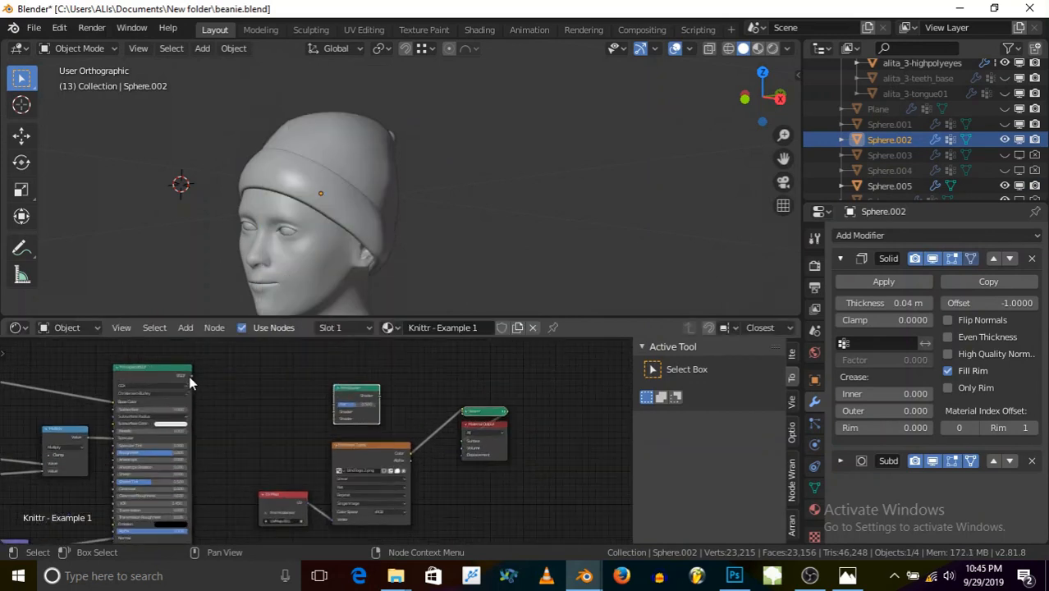
middle_click_drag(277, 384, 433, 393)
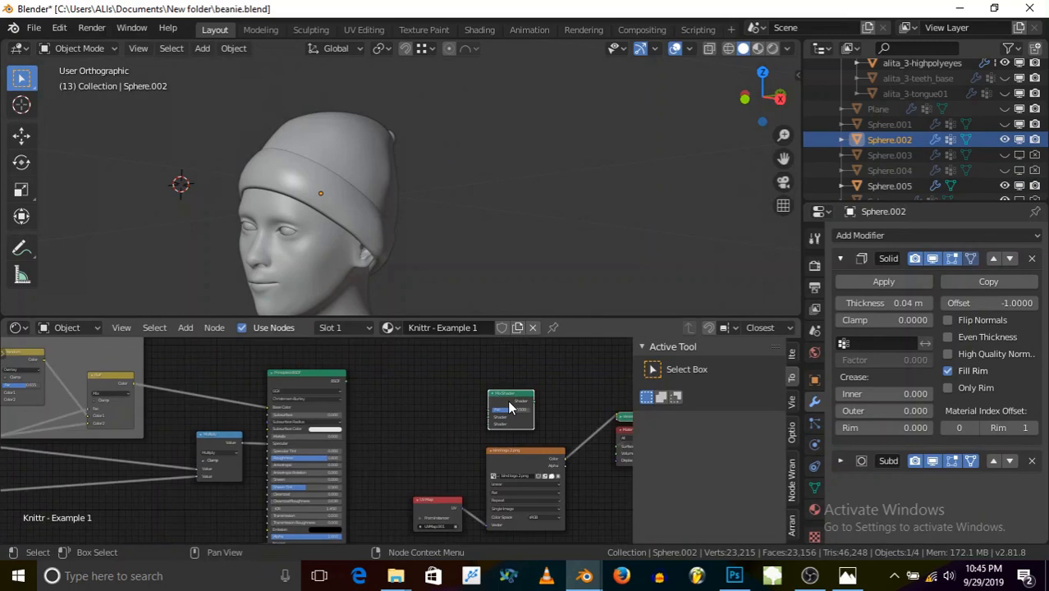
key("x")
- Insert a MixRGB node between the Compose Color result and the Principled BSDF's Base Color, and place it above the node chain
scroll(348, 403, "down", 4)
mouse_move(299, 401)
middle_mouse_down()
mouse_move(395, 400)
mouse_move(365, 414)
middle_mouse_up()
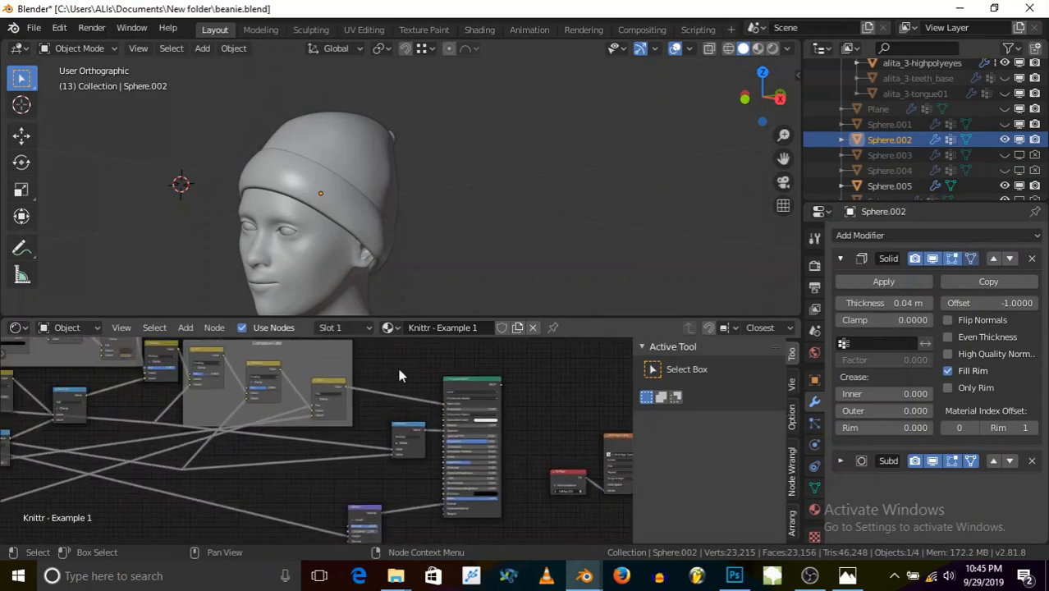
left_click(185, 327)
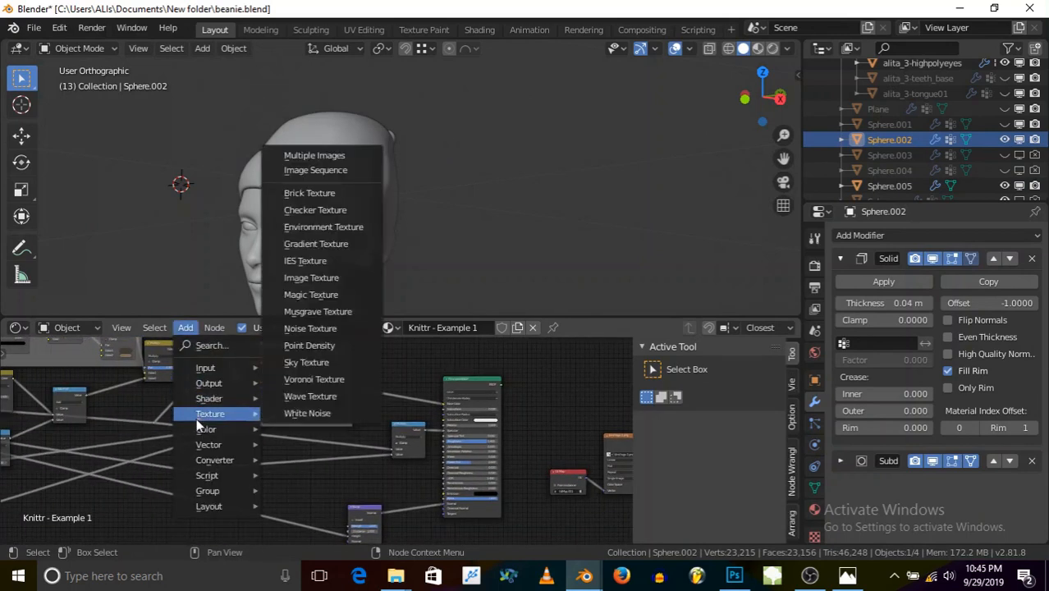
mouse_move(217, 431)
left_click(299, 411)
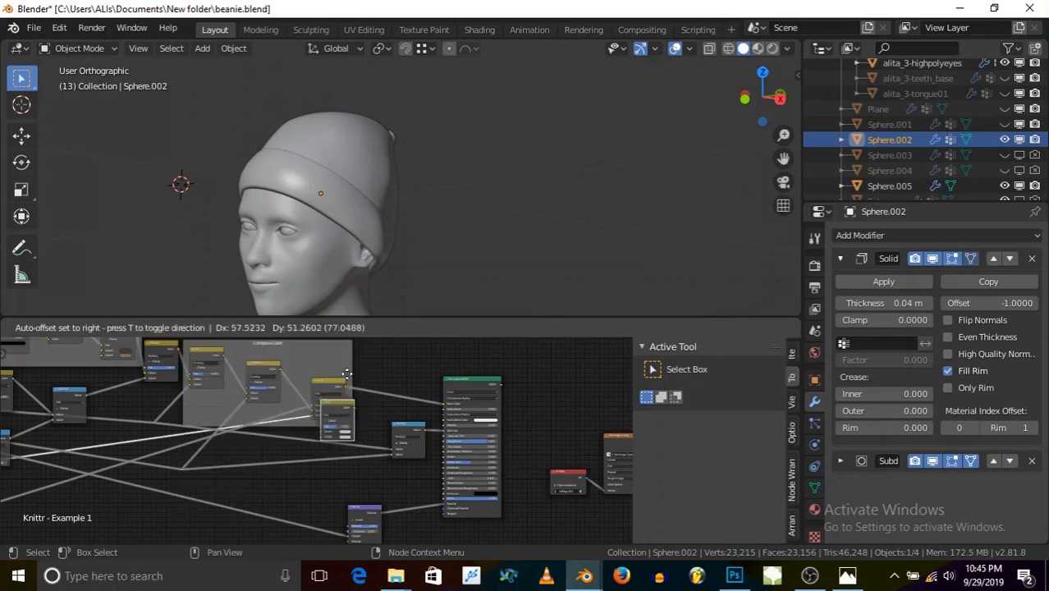
left_click(382, 377)
scroll(463, 399, "down", 2)
middle_click_drag(462, 399, 481, 465)
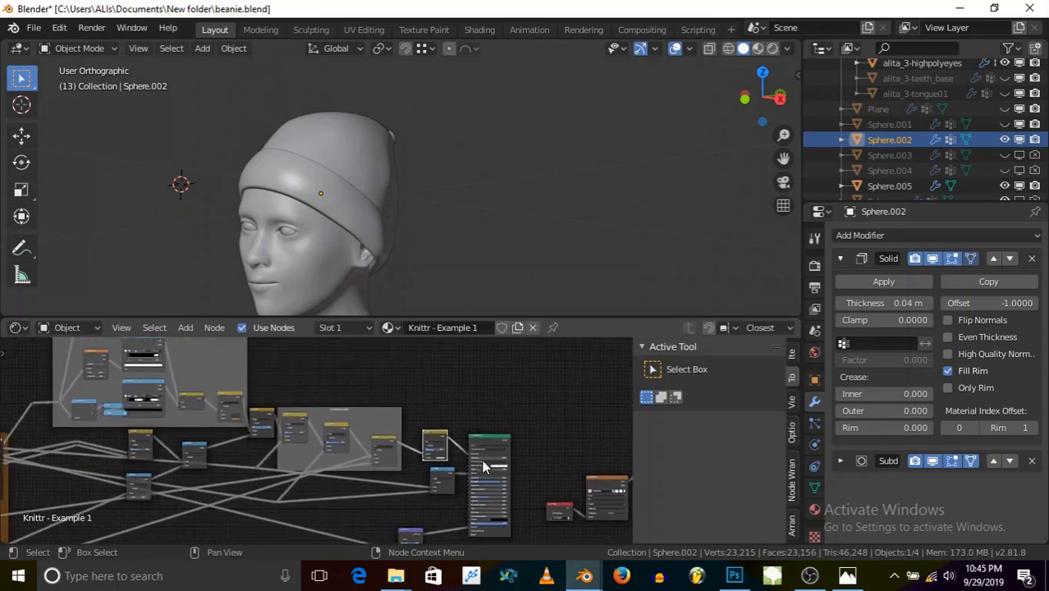
left_click_drag(435, 442, 443, 366)
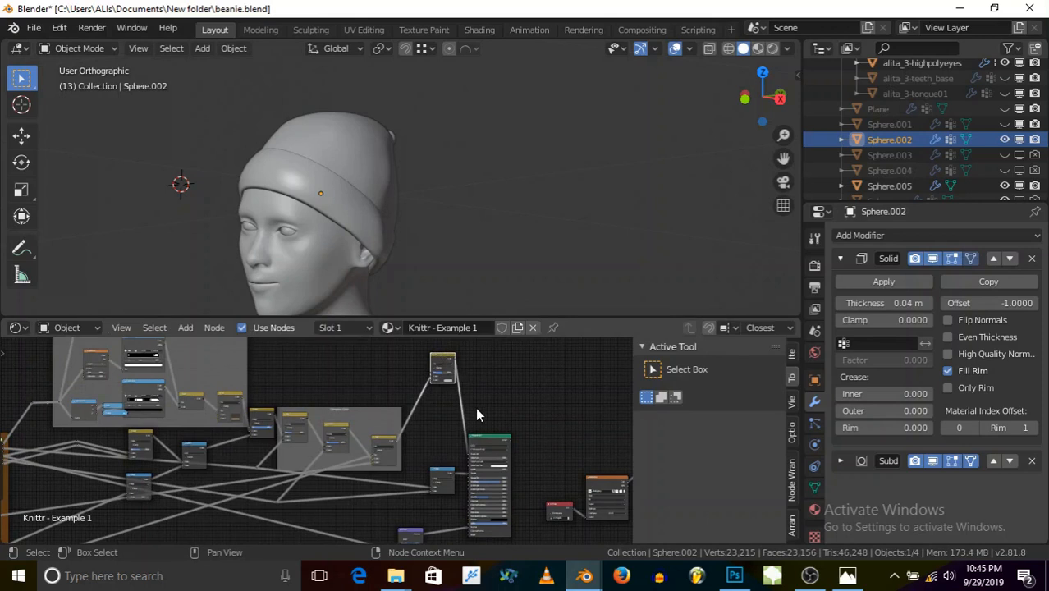
- Move the UV Map and logo image nodes above the Compose Color frame beside the Mix node, and detach the Mix node's color input
scroll(497, 435, "down", 2)
middle_click_drag(556, 452, 493, 437)
scroll(510, 450, "up", 2)
left_click_drag(441, 436, 525, 491)
left_click_drag(508, 450, 360, 376)
middle_click_drag(359, 376, 367, 427)
left_click_drag(361, 435, 391, 367)
scroll(383, 402, "up", 2)
scroll(428, 422, "down", 2)
left_click_drag(440, 486, 497, 475)
- Connect the last Compose Color node's output to the Mix node's Color2 and add a reroute point to that link
scroll(352, 438, "up", 3)
scroll(402, 383, "up", 2)
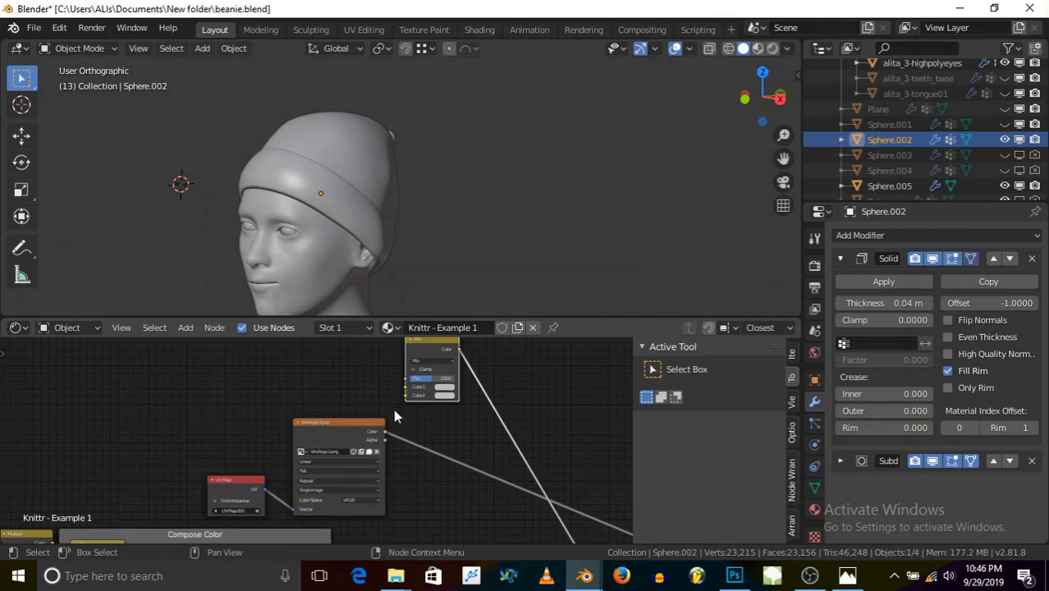
scroll(374, 415, "down", 1)
scroll(370, 408, "down", 1)
middle_click_drag(361, 539, 331, 486)
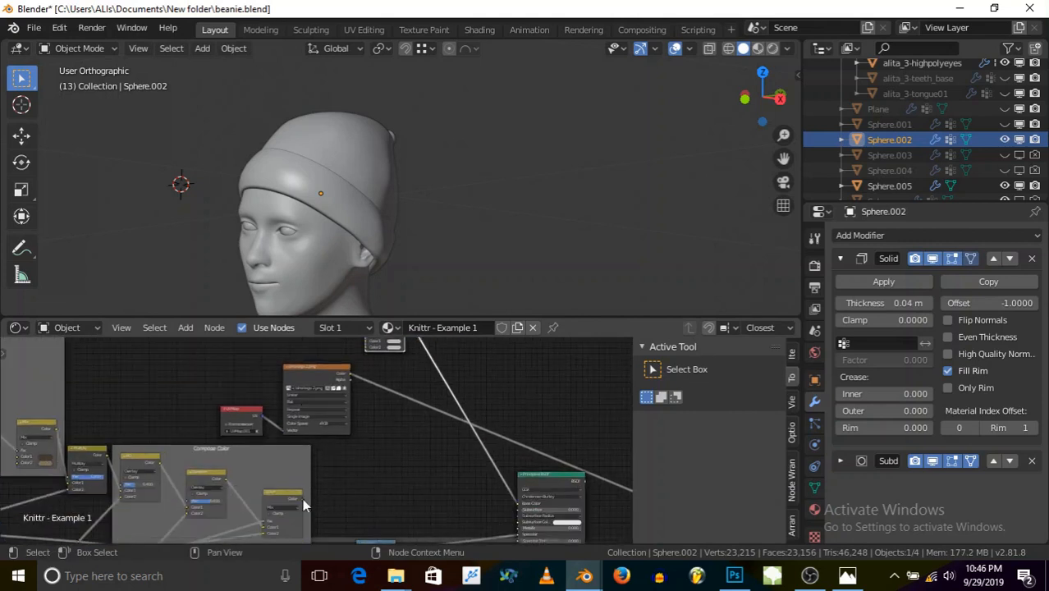
left_click_drag(303, 504, 337, 449)
left_click_drag(366, 352, 365, 353)
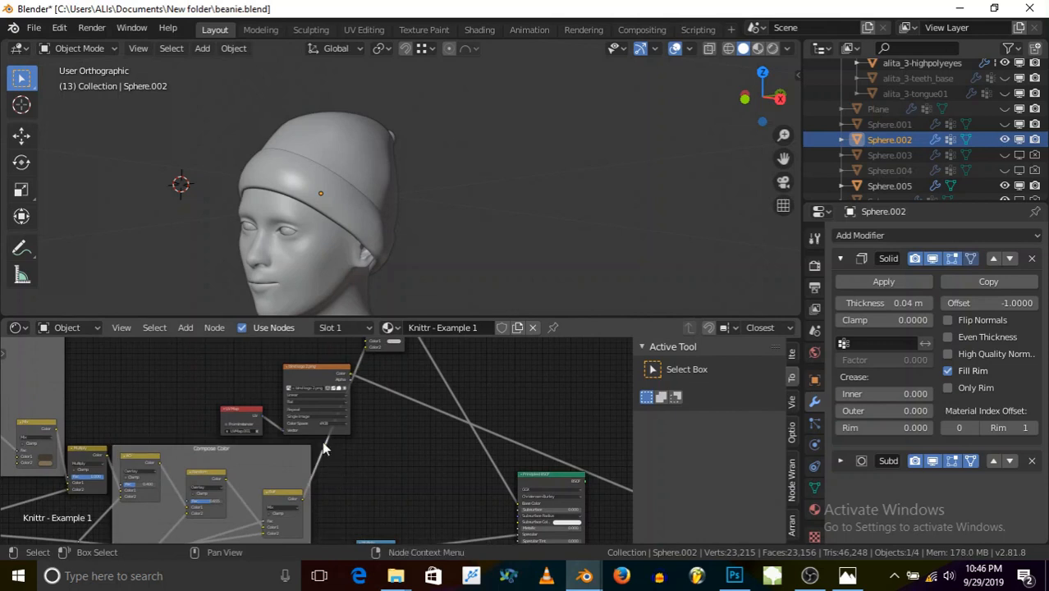
left_click_drag(321, 440, 359, 466)
middle_click_drag(350, 407, 360, 446)
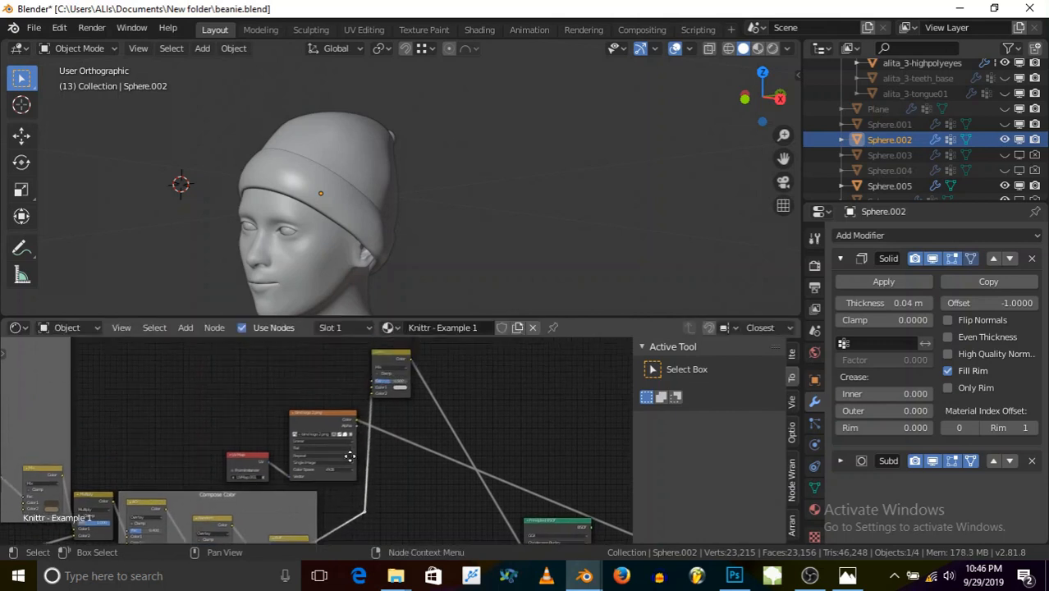
- Connect the logo image's Color to the Mix node's Fac and arrange the image and UV Map nodes beside it
scroll(358, 445, "up", 4)
left_click_drag(339, 464, 378, 410)
scroll(371, 389, "down", 3)
scroll(334, 445, "down", 1)
left_click_drag(300, 443, 295, 419)
left_click_drag(227, 495, 225, 435)
- Preview the Mix node's output on the beanie with rendered shading
left_click(392, 372, "ctrl+shift")
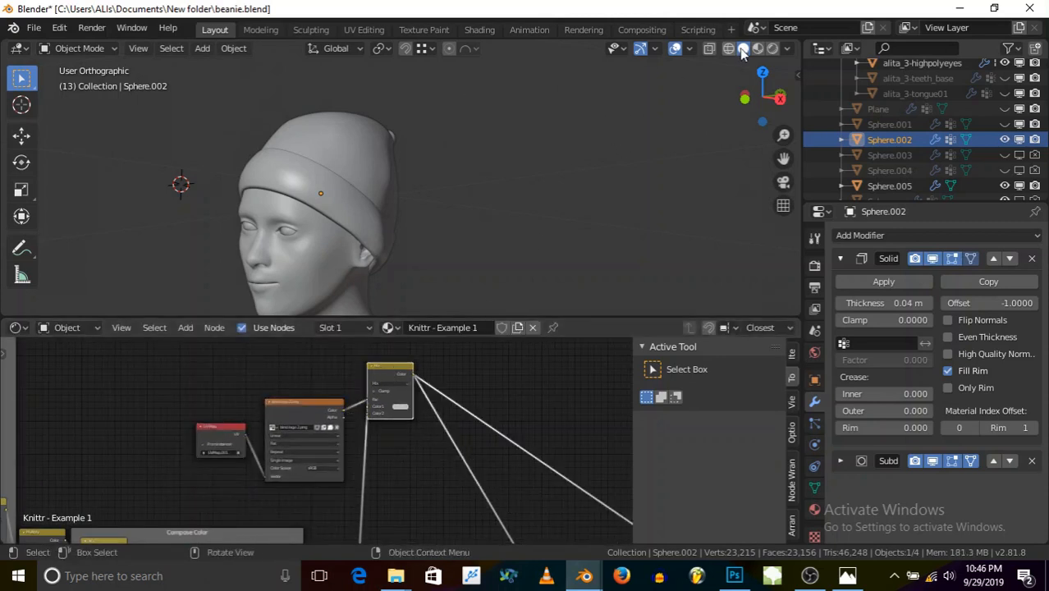
left_click(772, 48)
scroll(361, 398, "up", 3)
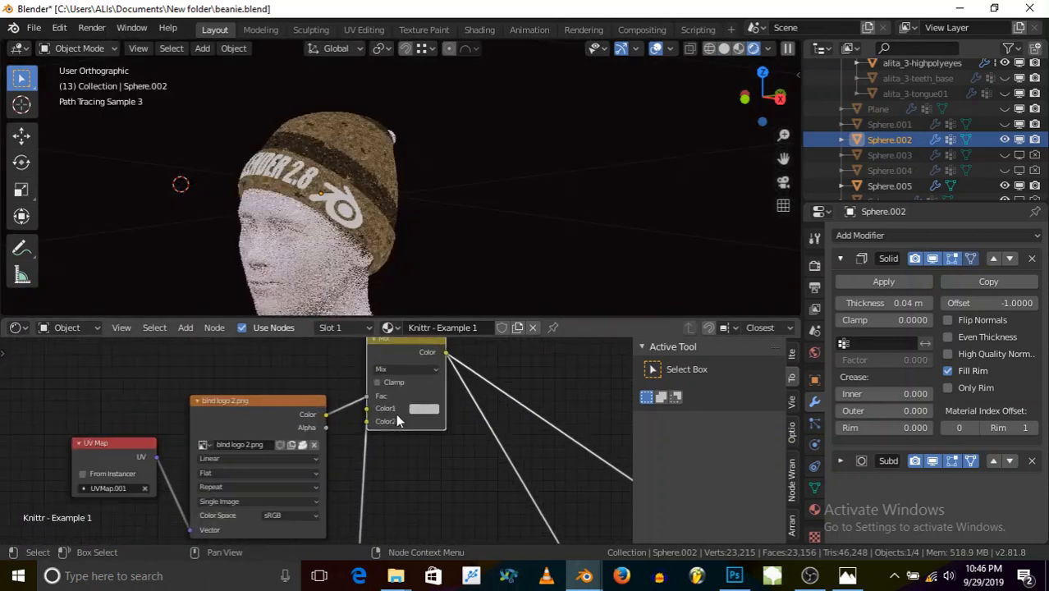
- Set the Mix node's blend type to Multiply and check the logo against the knit texture
scroll(312, 154, "up", 10)
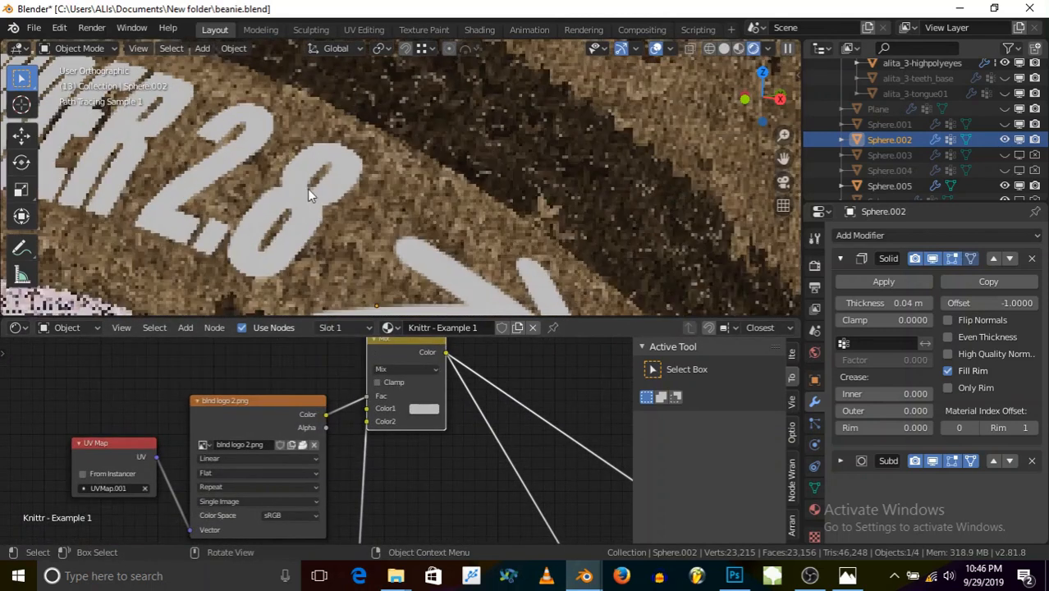
left_click(398, 367)
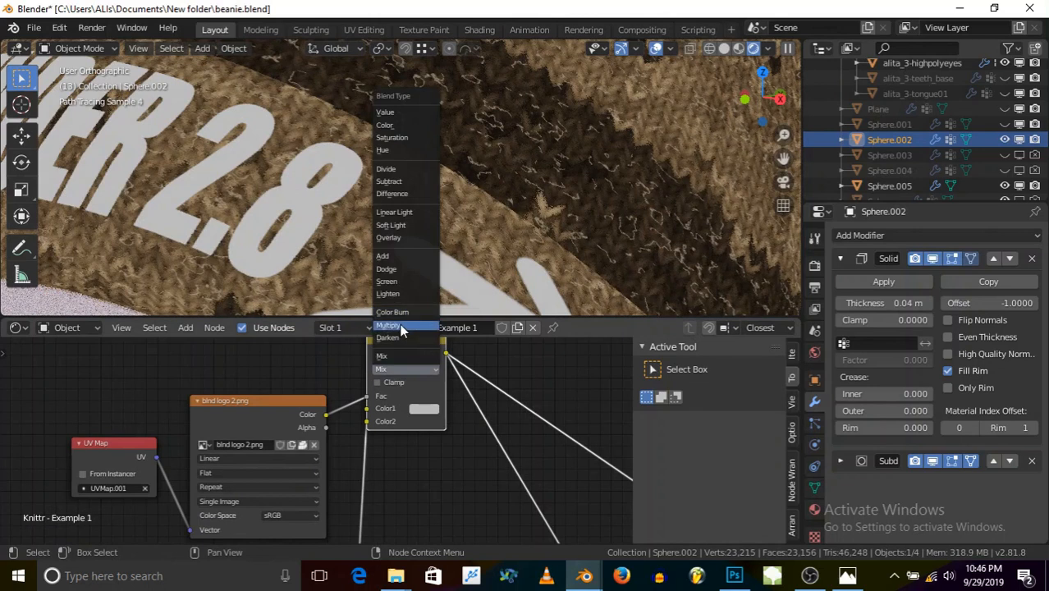
left_click(392, 329)
scroll(312, 197, "down", 8)
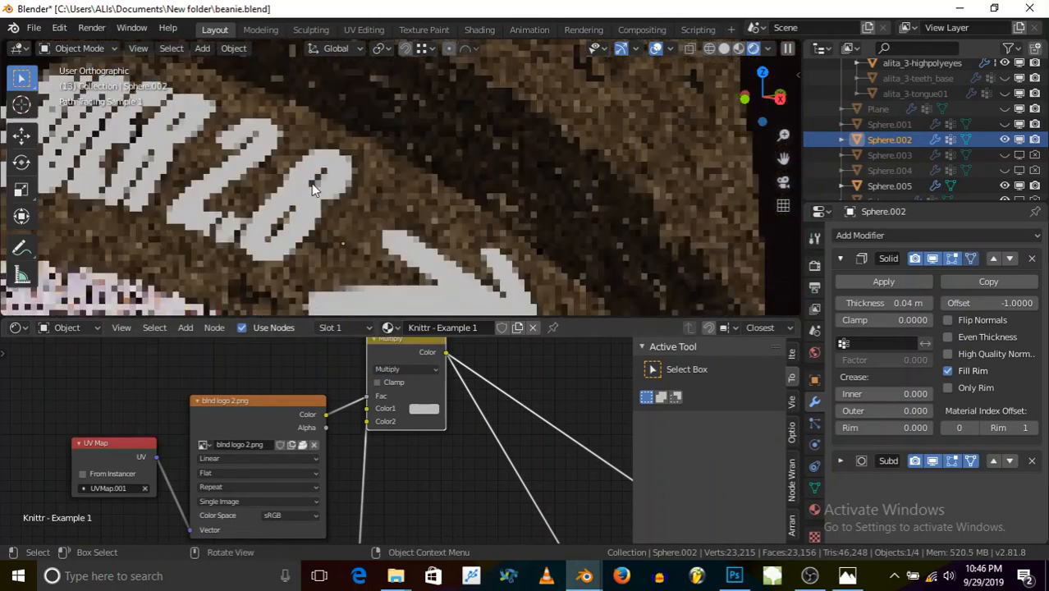
scroll(361, 414, "up", 2)
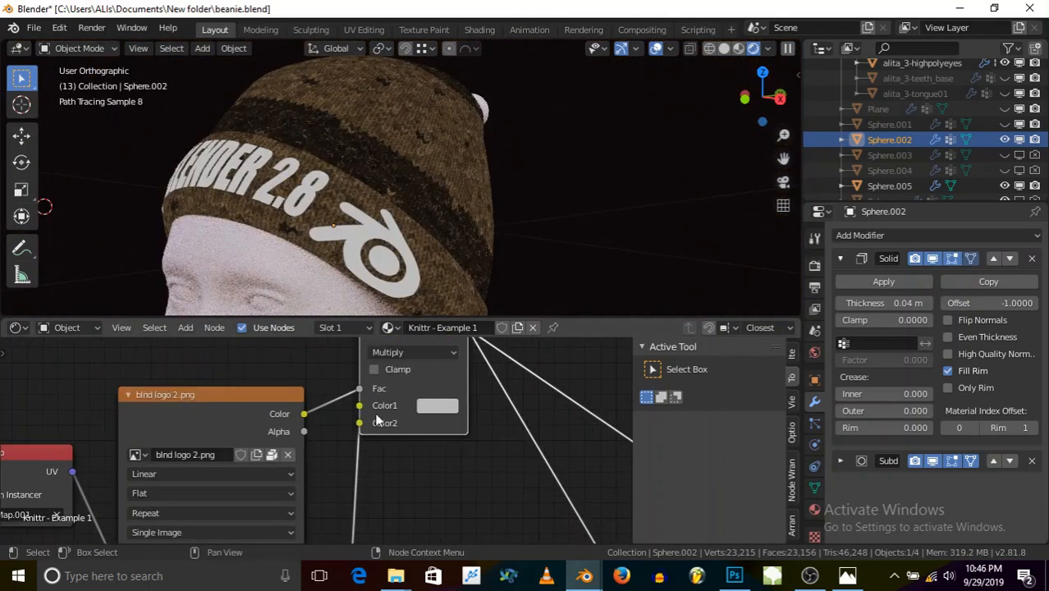
- Rewire the Multiply node with the Compose Color link in Color1 and the logo image's Color in Color2, and set Fac to 0.750
left_click_drag(401, 345, 457, 360)
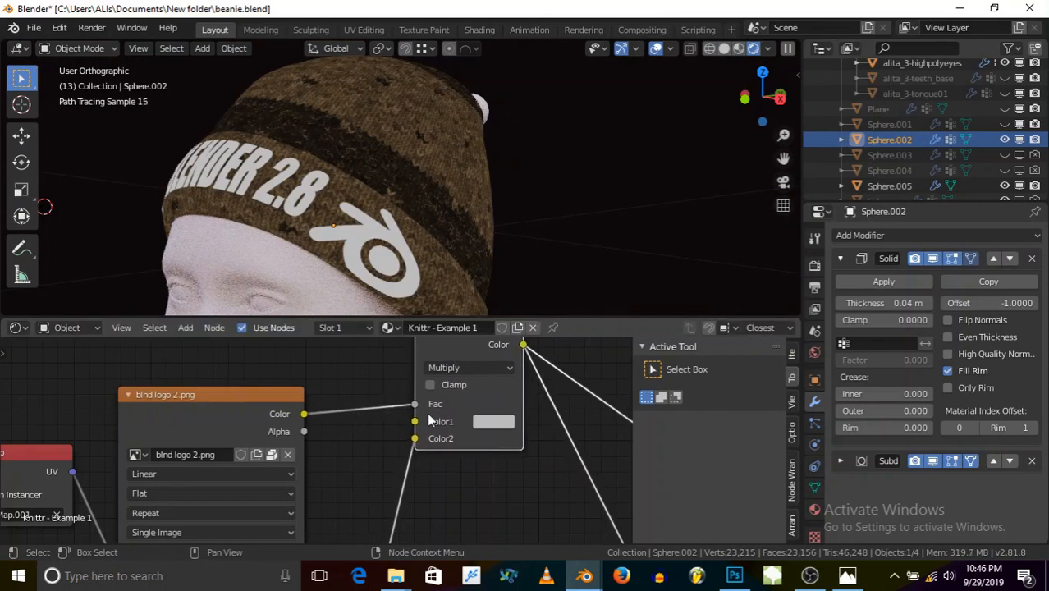
left_click_drag(414, 422, 479, 401)
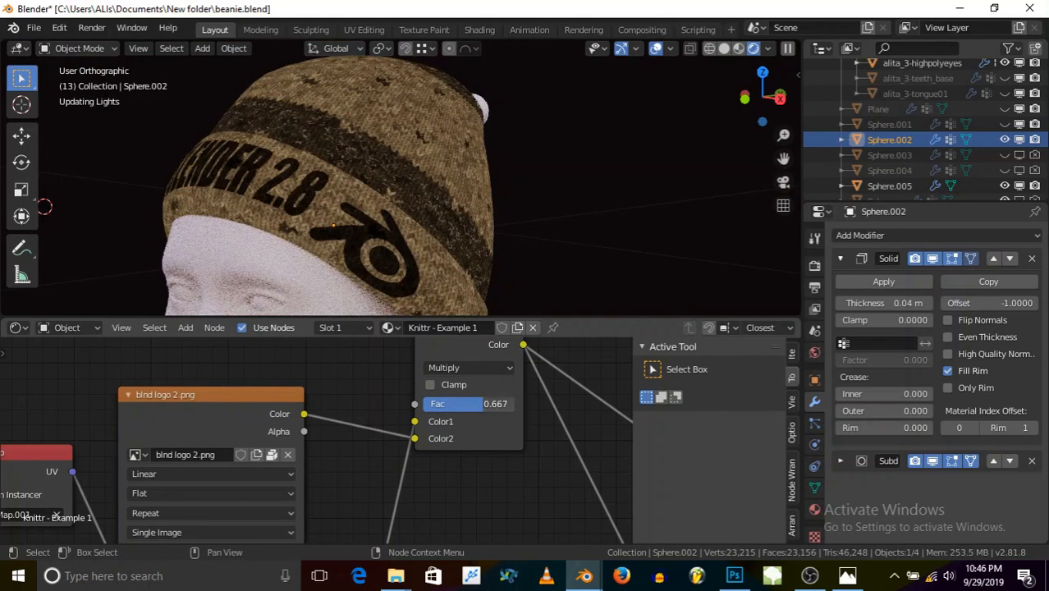
mouse_move(386, 205)
middle_mouse_down()
mouse_move(361, 164)
mouse_move(399, 91)
mouse_move(437, 243)
middle_mouse_up()
scroll(437, 246, "up", 8)
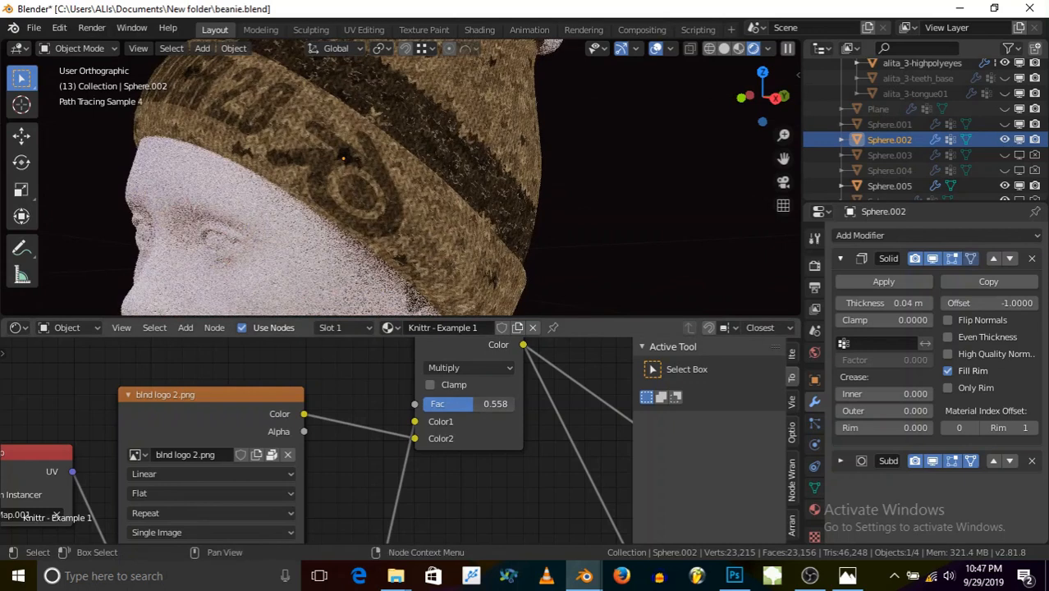
scroll(411, 254, "down", 2)
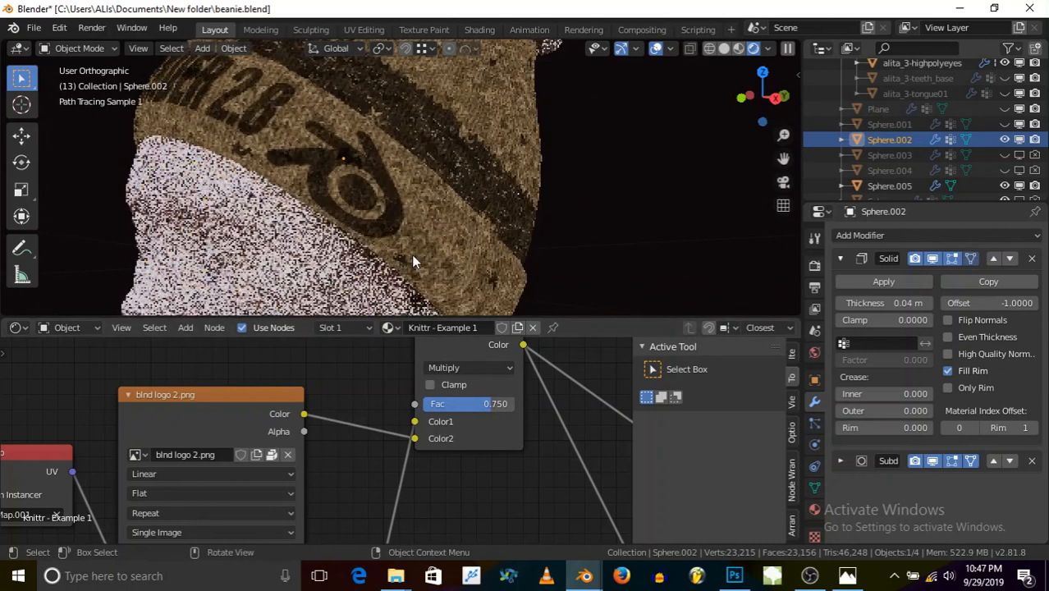
- Examine the multiplied logo on the beanie's rim from the front and side, both close up and at a distance
scroll(353, 181, "down", 3)
mouse_move(352, 181)
middle_mouse_down()
mouse_move(404, 181)
mouse_move(370, 167)
mouse_move(369, 151)
mouse_move(405, 166)
mouse_move(395, 189)
mouse_move(345, 174)
middle_mouse_up()
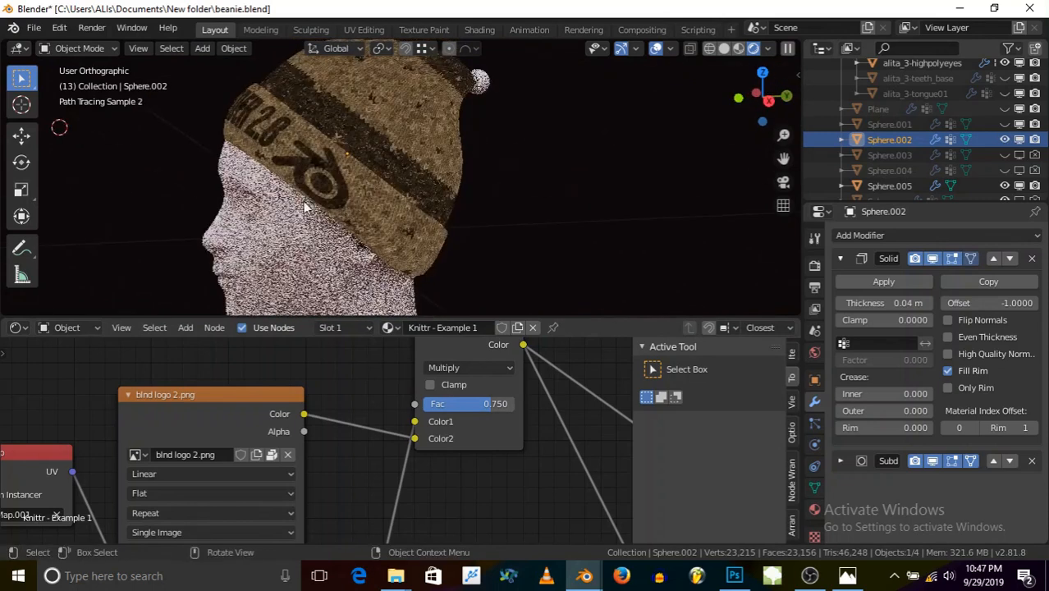
scroll(334, 170, "up", 2)
scroll(334, 172, "up", 3)
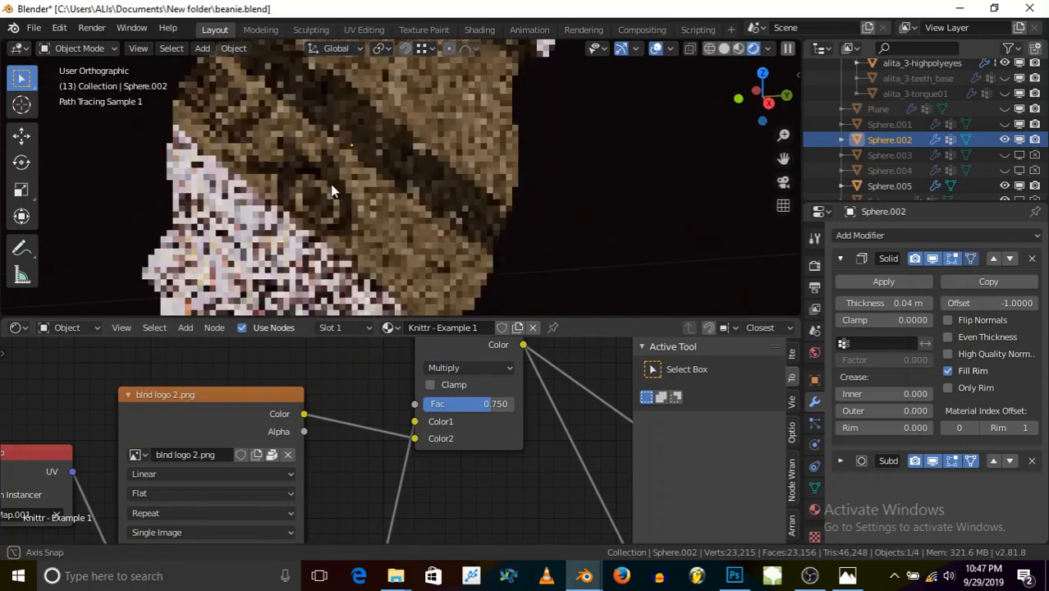
scroll(334, 185, "down", 3)
middle_click_drag(305, 187, 286, 118)
scroll(289, 119, "up", 6)
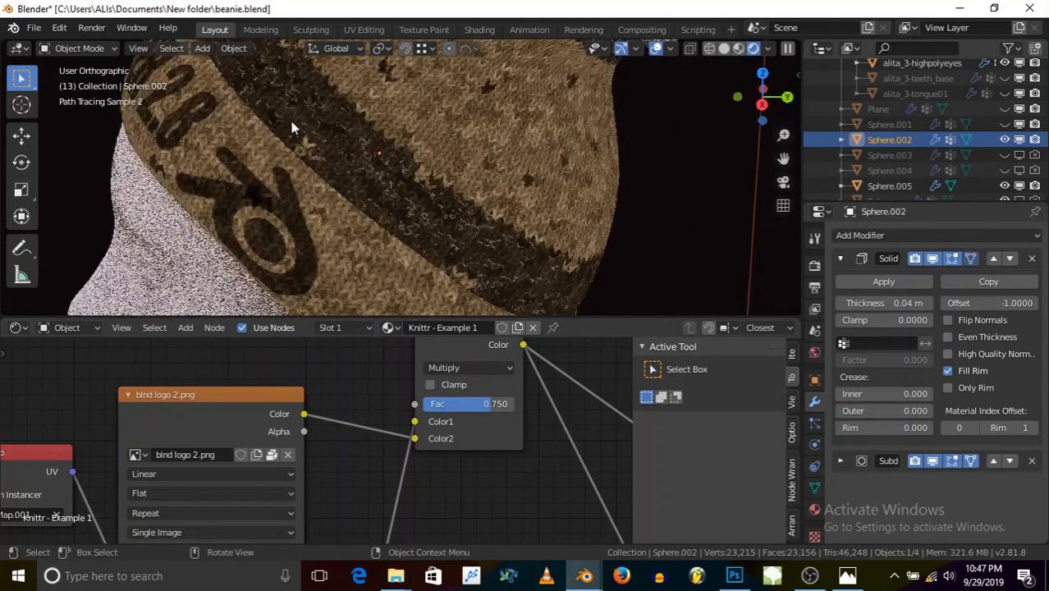
scroll(296, 128, "down", 5)
mouse_move(323, 201)
middle_mouse_down()
mouse_move(371, 172)
mouse_move(467, 153)
middle_mouse_up()
scroll(346, 184, "up", 5)
scroll(378, 165, "down", 5)
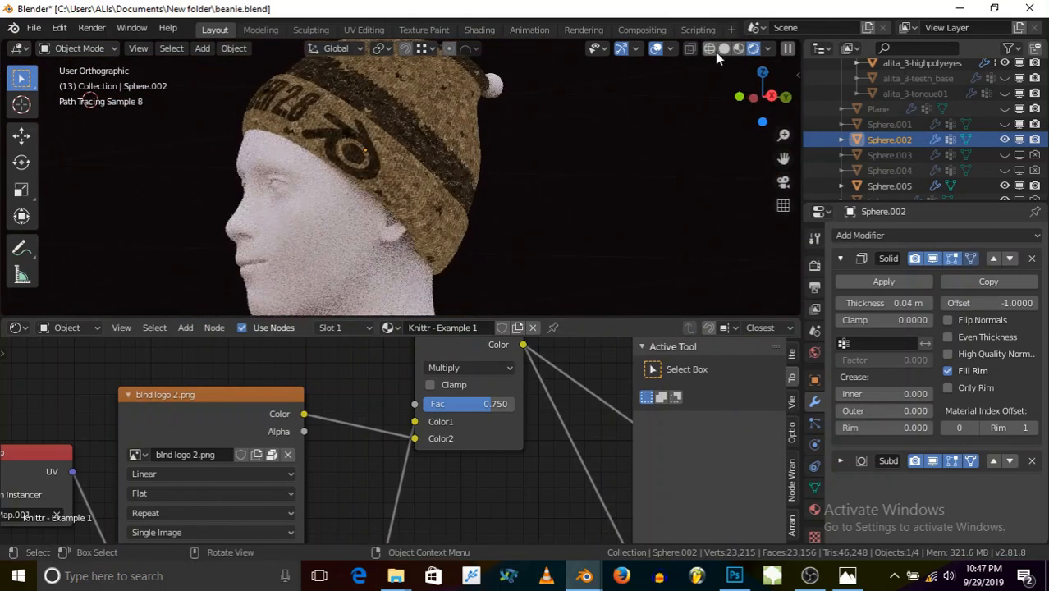
- Put the beanie into Edit Mode in the Texture Paint workspace and select all its UVs over the logo image
left_click(722, 49)
left_click(423, 30)
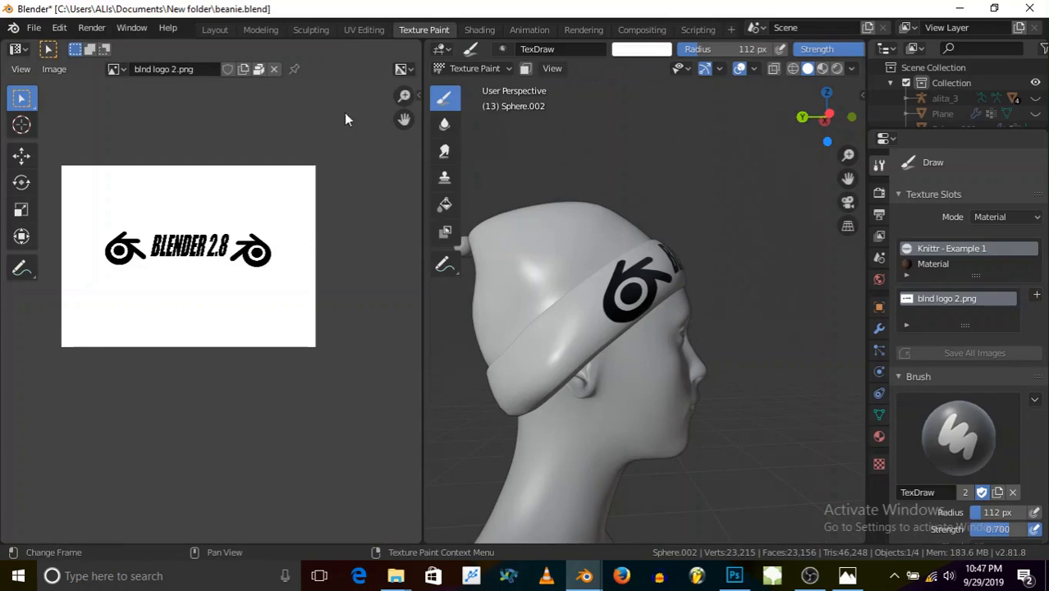
left_click(488, 67)
left_click(469, 105)
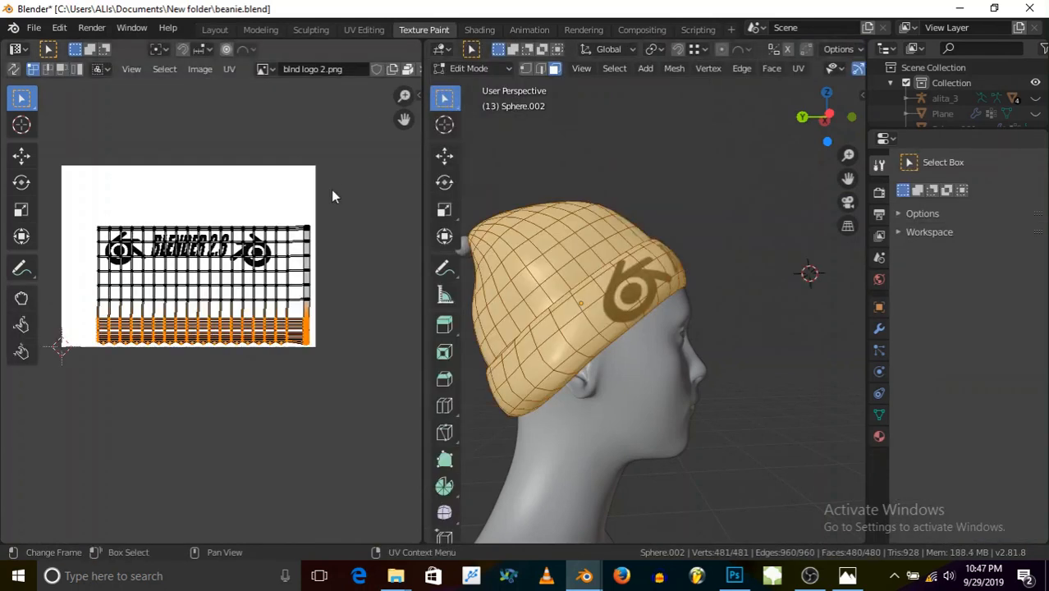
scroll(201, 271, "up", 4)
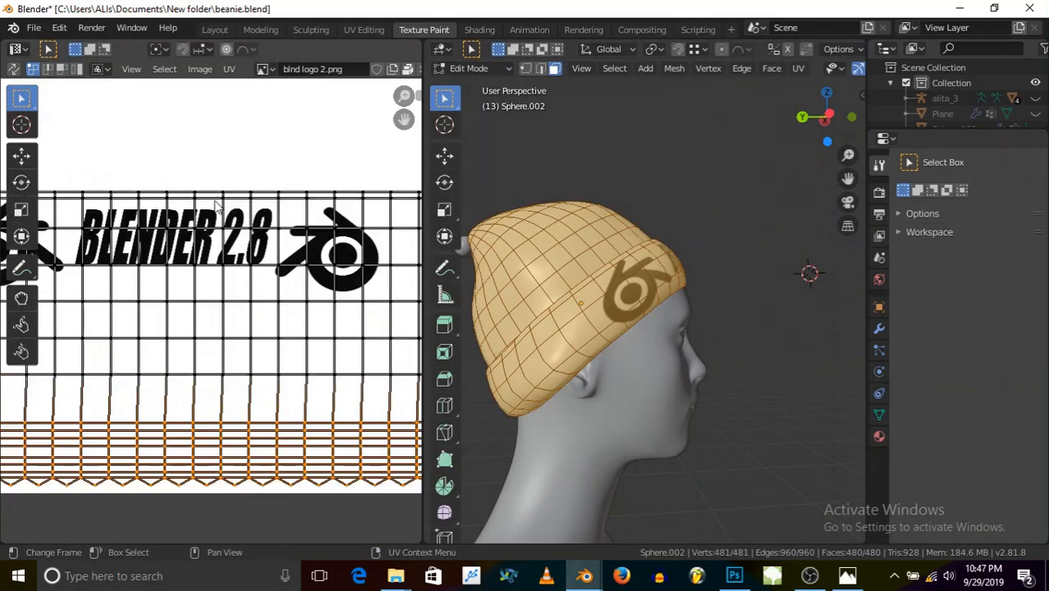
left_click(164, 69)
left_click(174, 87)
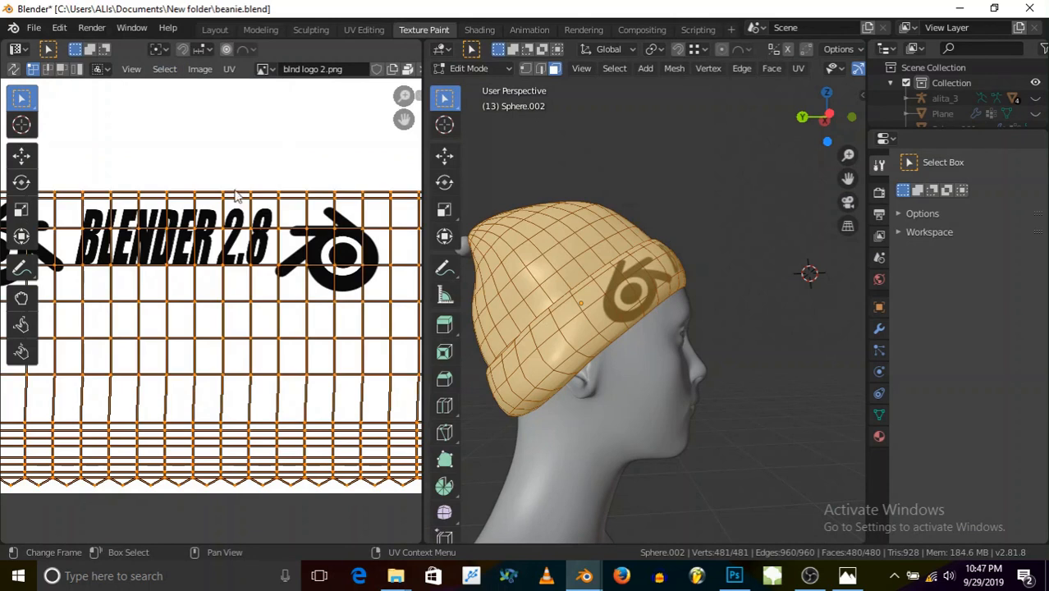
- Move the entire UV layout down by about 0.01 to raise the logo slightly on the beanie's rim
middle_click_drag(574, 311, 646, 311)
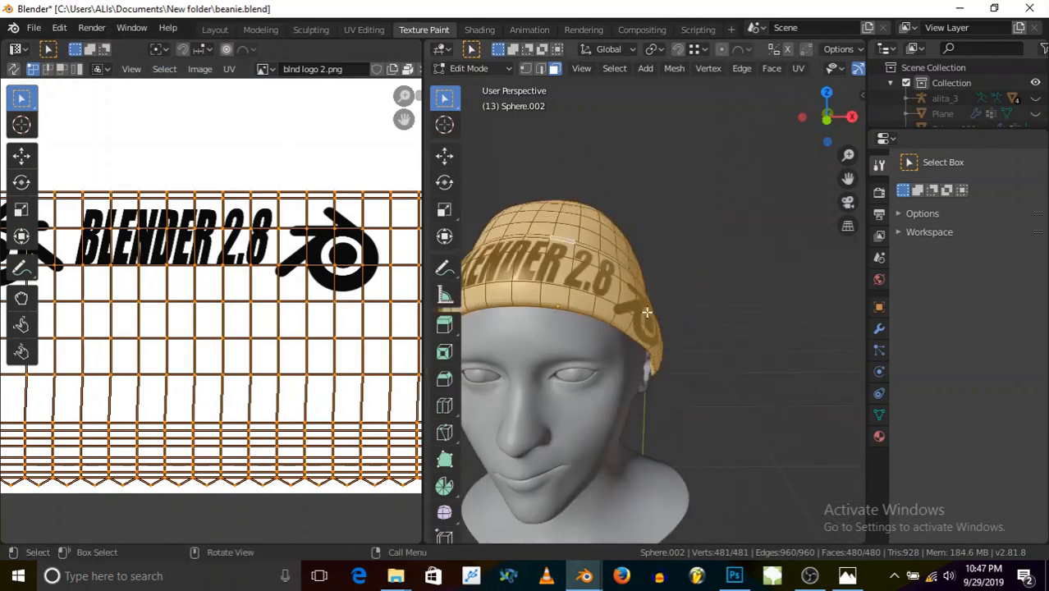
scroll(646, 312, "up", 6)
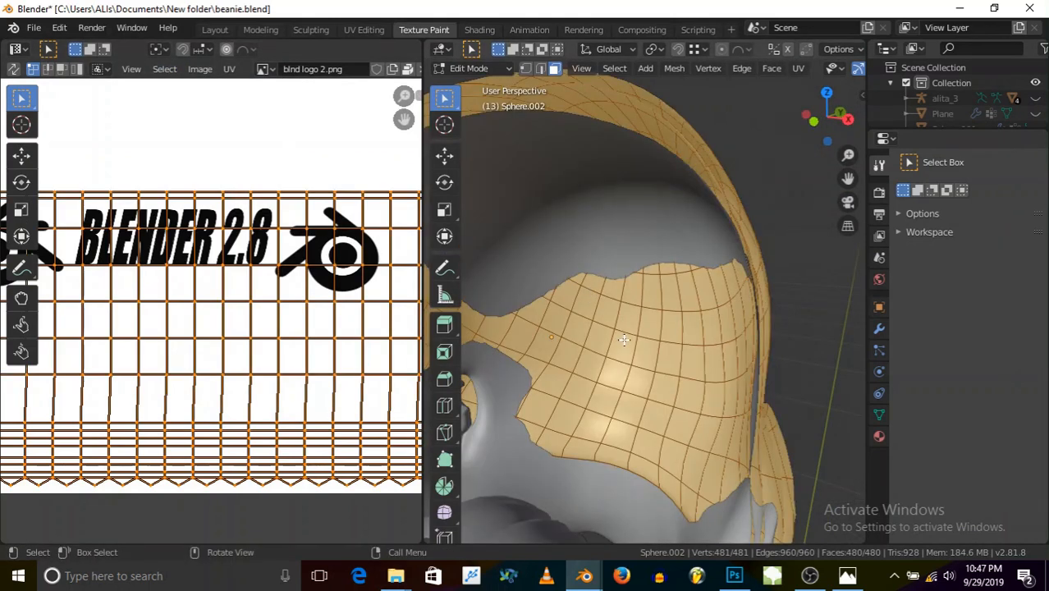
key("KP_5")
scroll(632, 335, "up", 10)
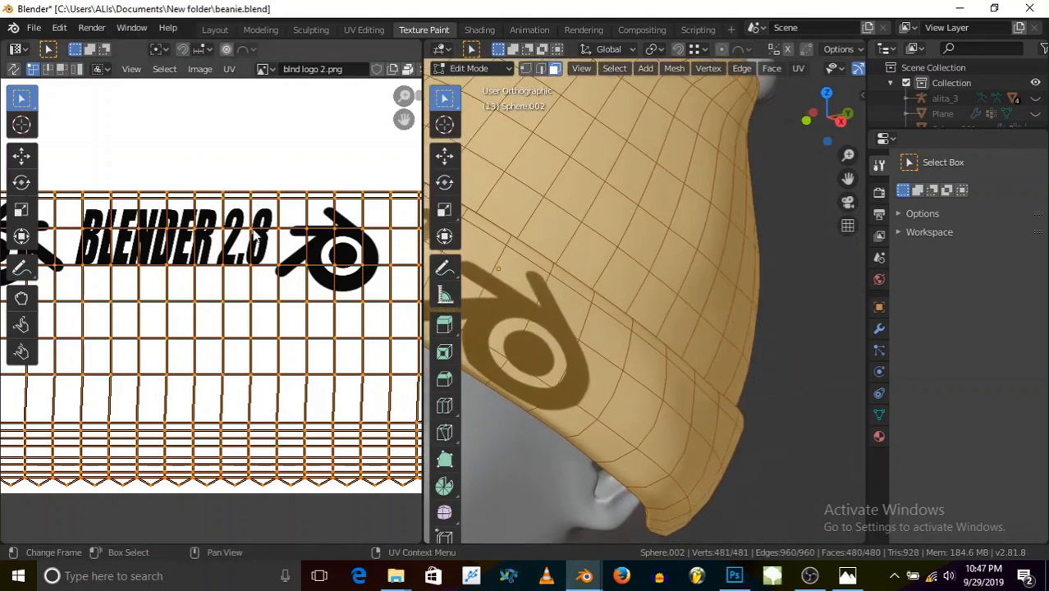
key("g")
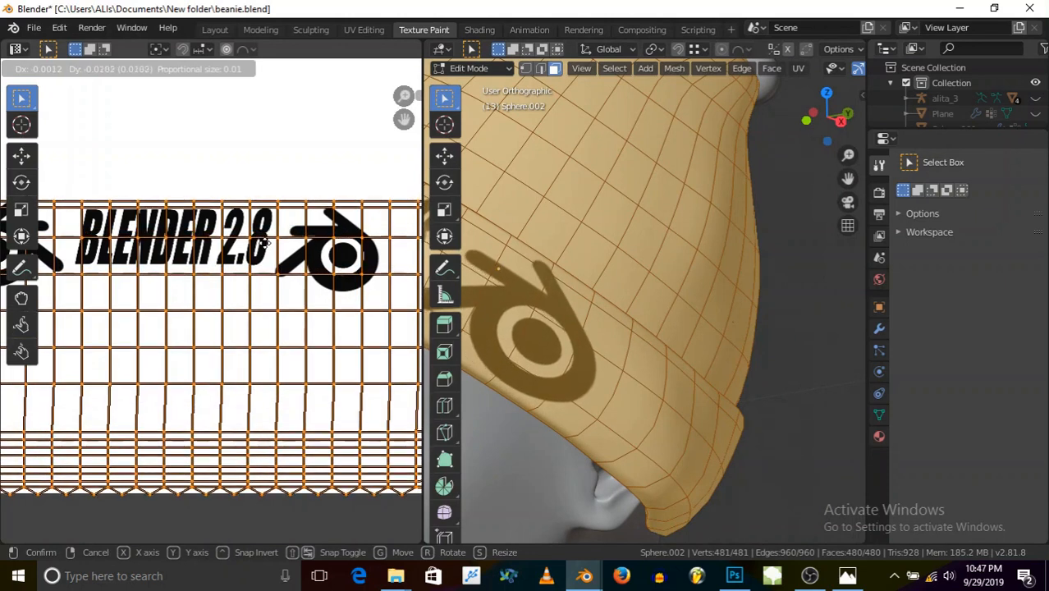
left_click(264, 244)
- Return the beanie to Object Mode, display it with rendered shading in the Layout workspace, and save the file
left_click(469, 69)
left_click(470, 71)
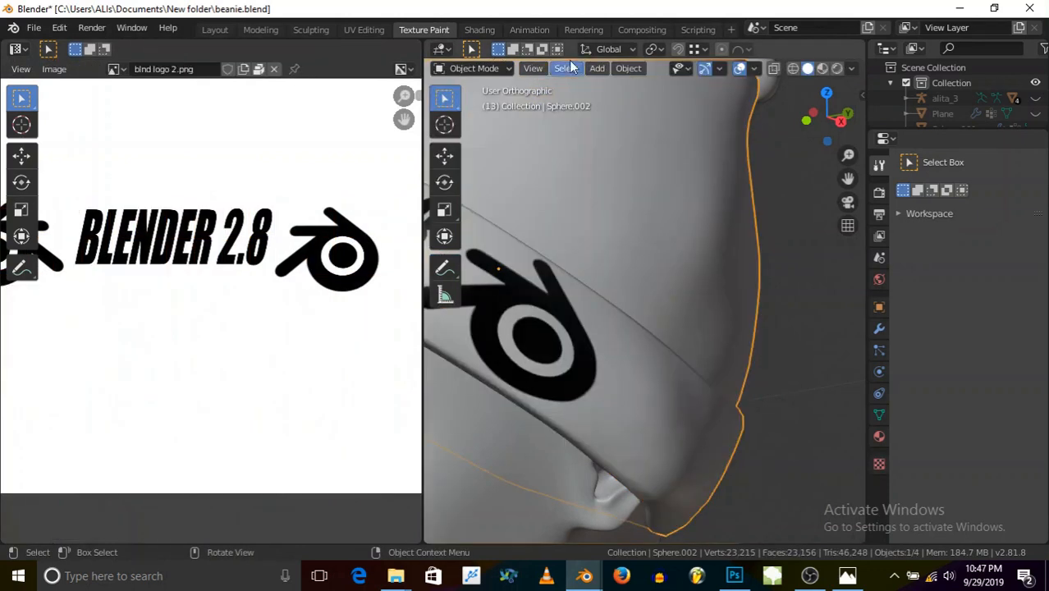
left_click(214, 30)
middle_click_drag(361, 151, 339, 74)
left_click(767, 48)
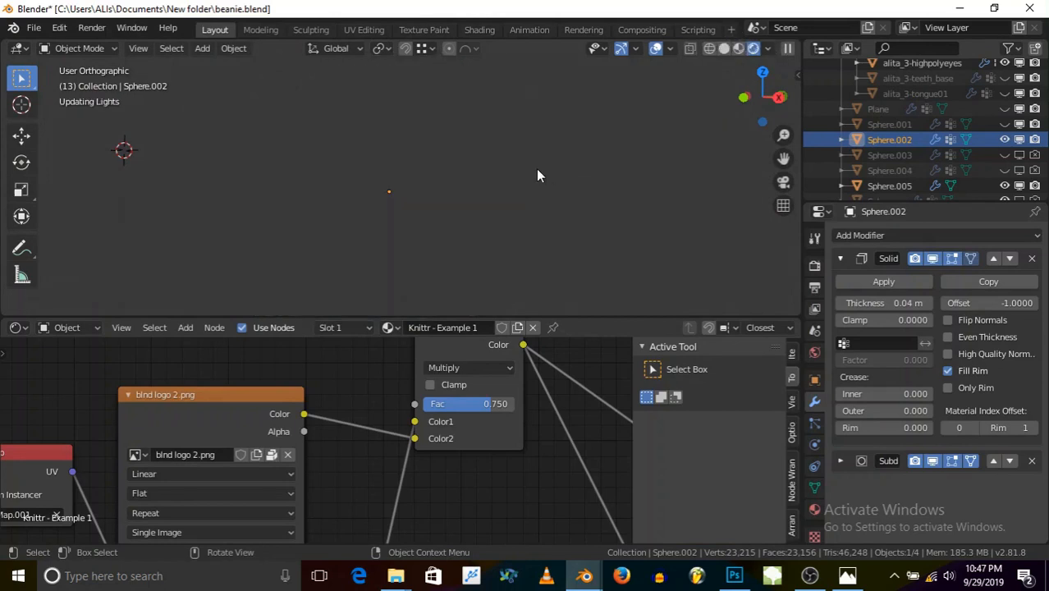
key("ctrl+s")
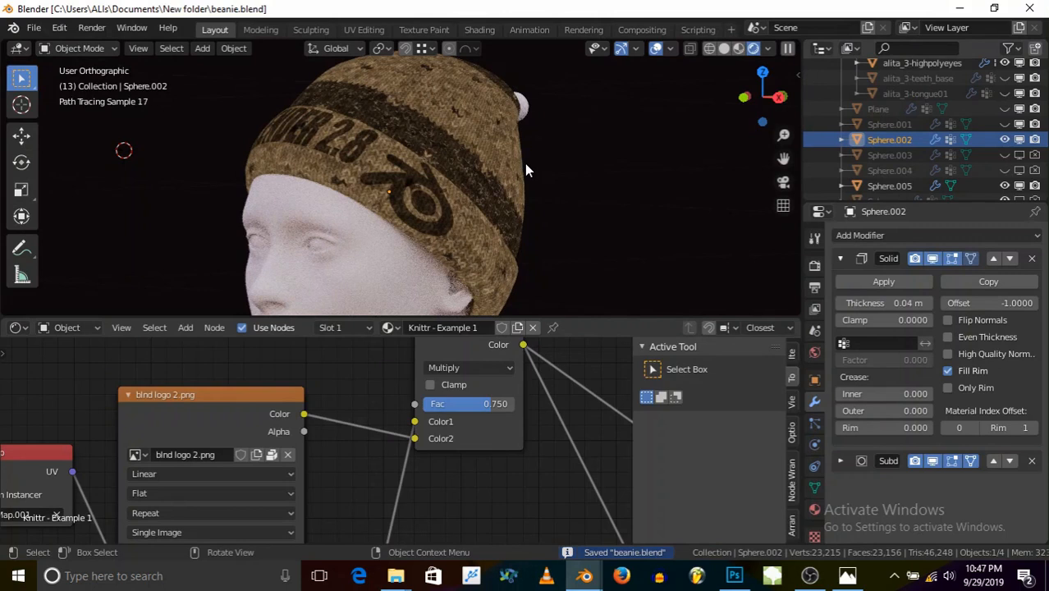
- Inspect the repositioned logo up close and try the Darken blend type on the Multiply node
mouse_move(455, 202)
middle_mouse_down()
mouse_move(413, 165)
mouse_move(428, 204)
mouse_move(436, 194)
mouse_move(394, 182)
mouse_move(369, 160)
mouse_move(461, 158)
mouse_move(399, 158)
mouse_move(408, 129)
mouse_move(463, 136)
middle_mouse_up()
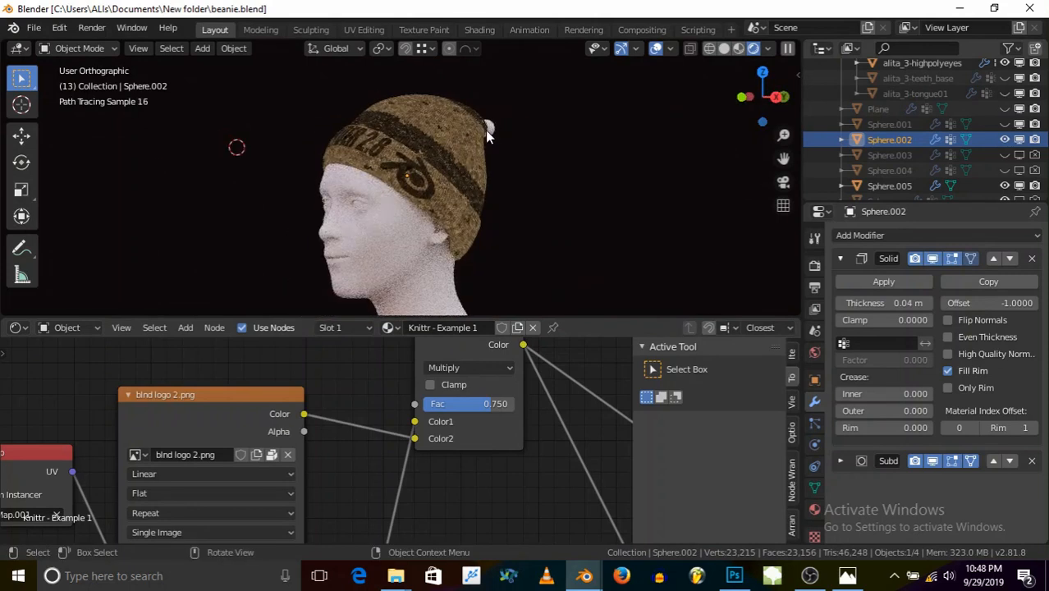
scroll(461, 162, "up", 5)
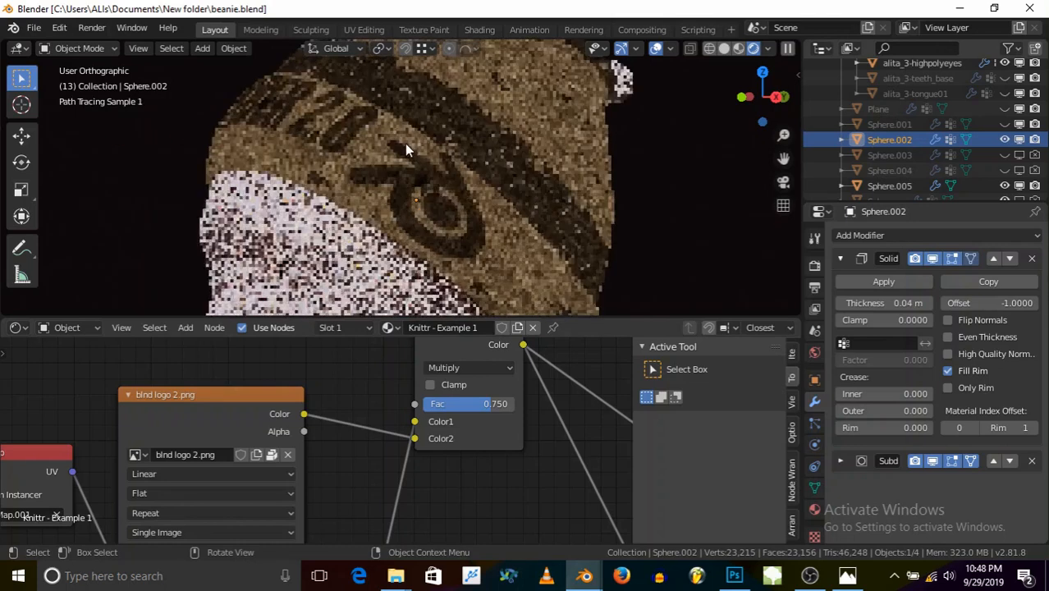
scroll(406, 97, "down", 4)
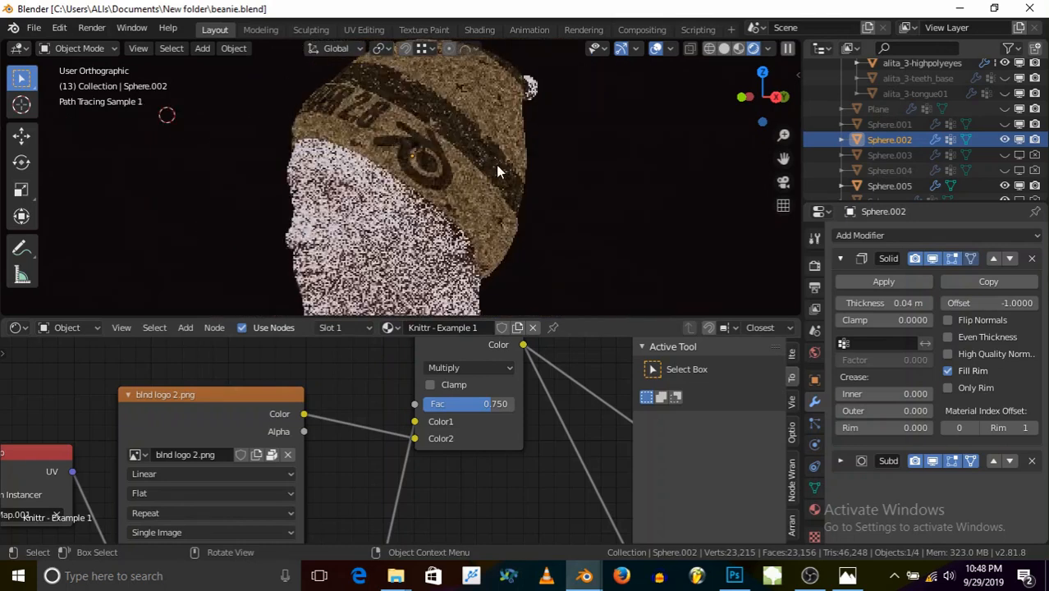
mouse_move(426, 144)
middle_mouse_down()
mouse_move(438, 161)
mouse_move(485, 161)
mouse_move(478, 153)
middle_mouse_up()
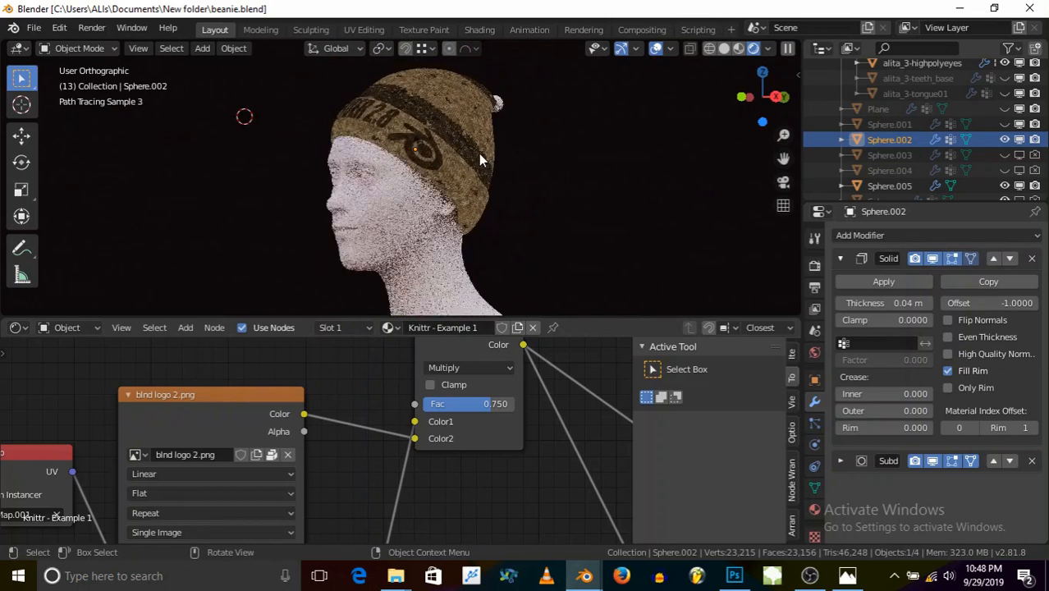
scroll(405, 127, "up", 6)
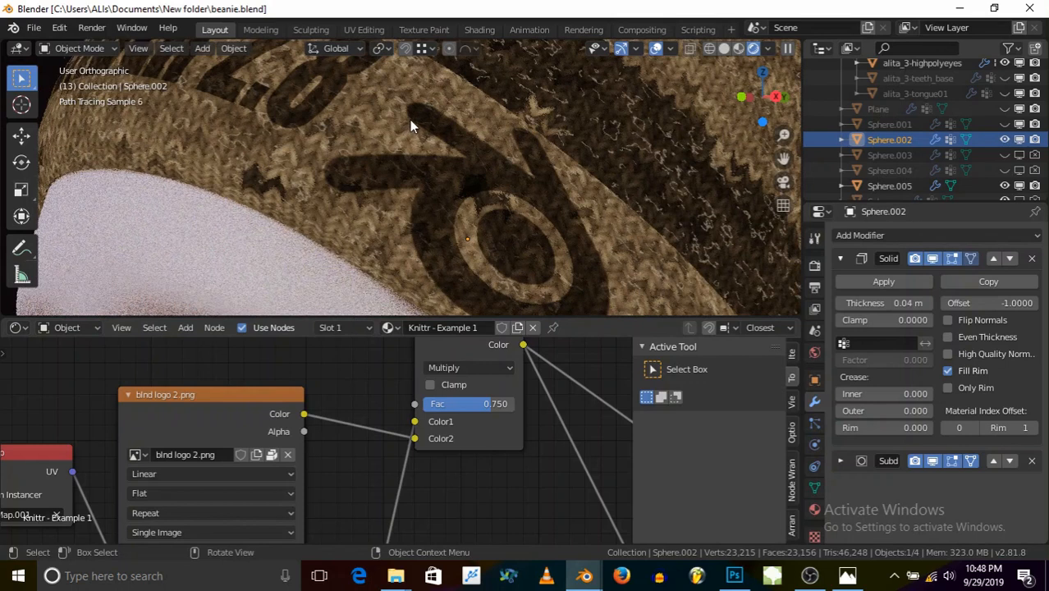
scroll(484, 366, "up", 2)
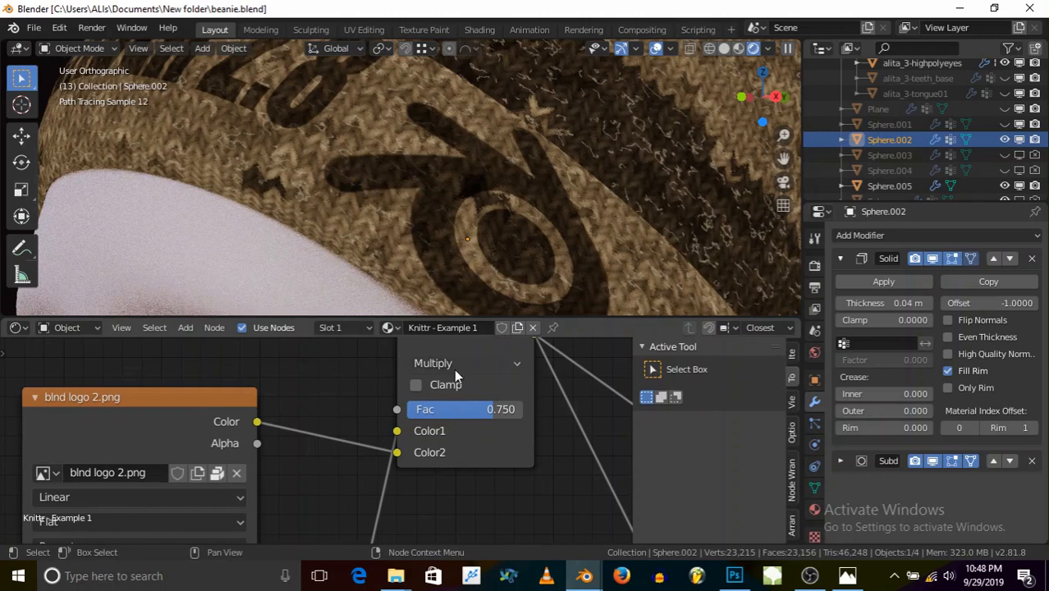
left_click(455, 363)
left_click(450, 295)
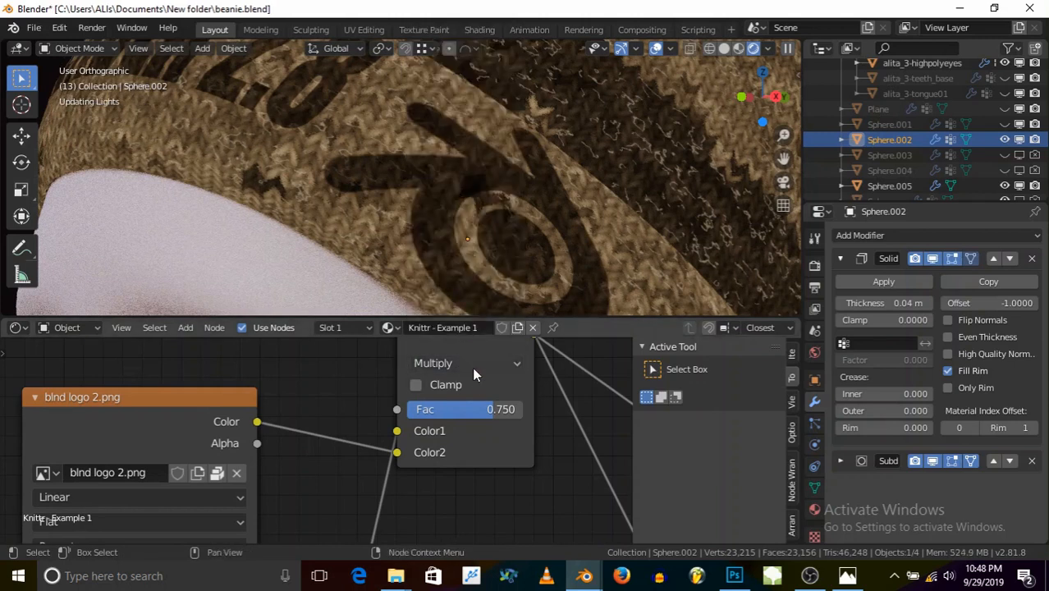
left_click(469, 365)
left_click(441, 302)
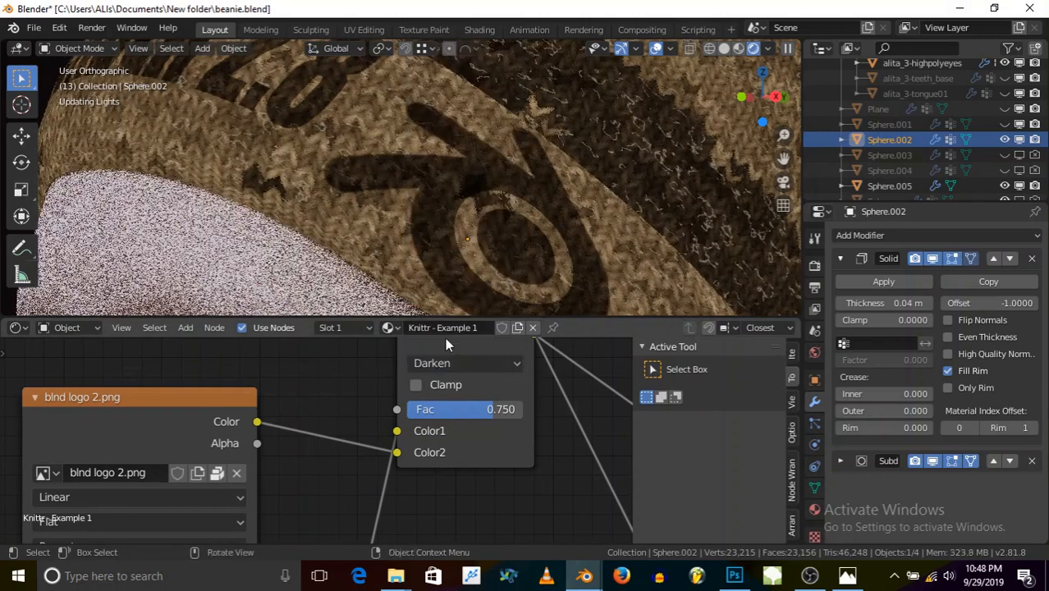
- Try the Clamp option and the Add and Color blend types on the logo's mix node
left_click(423, 383)
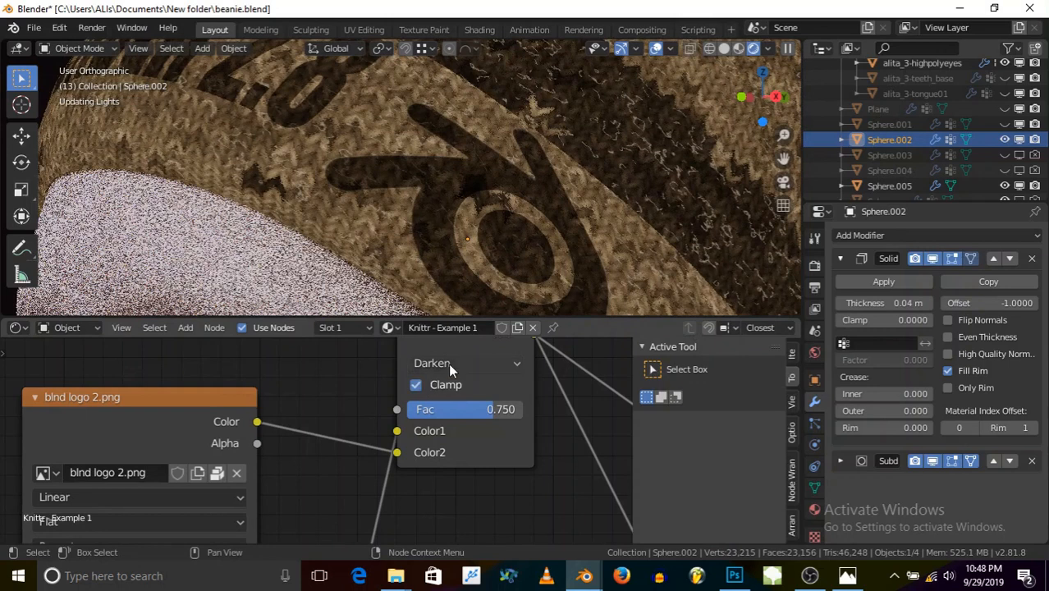
left_click(436, 385)
left_click(440, 363)
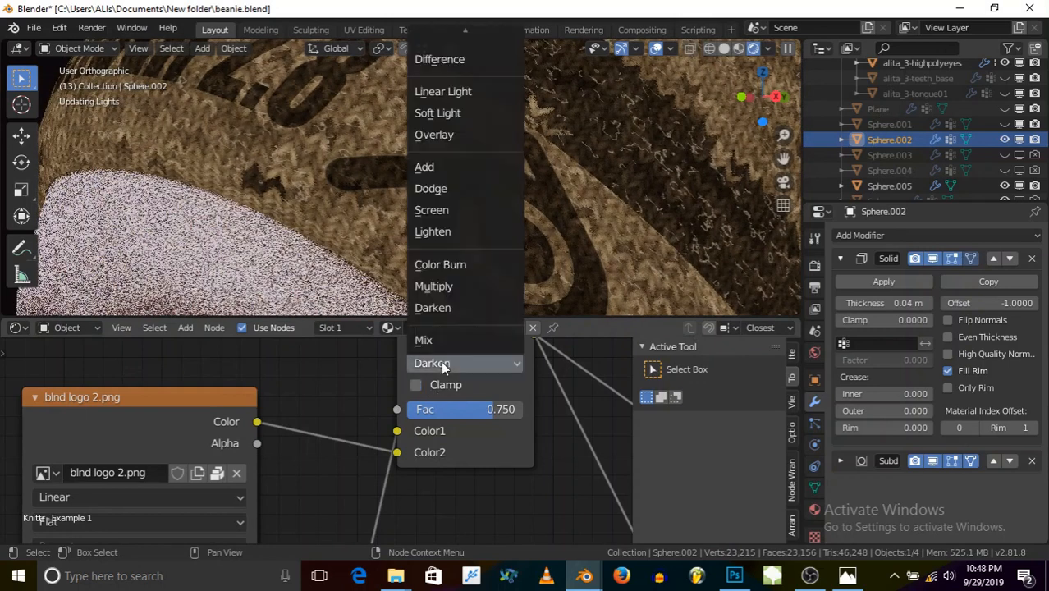
left_click(460, 166)
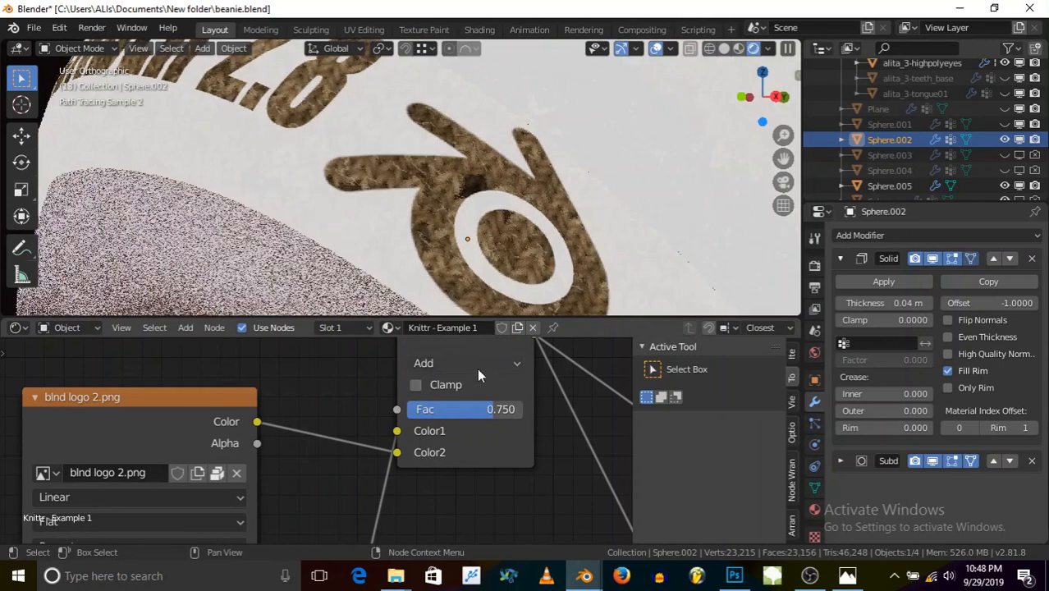
left_click(477, 365)
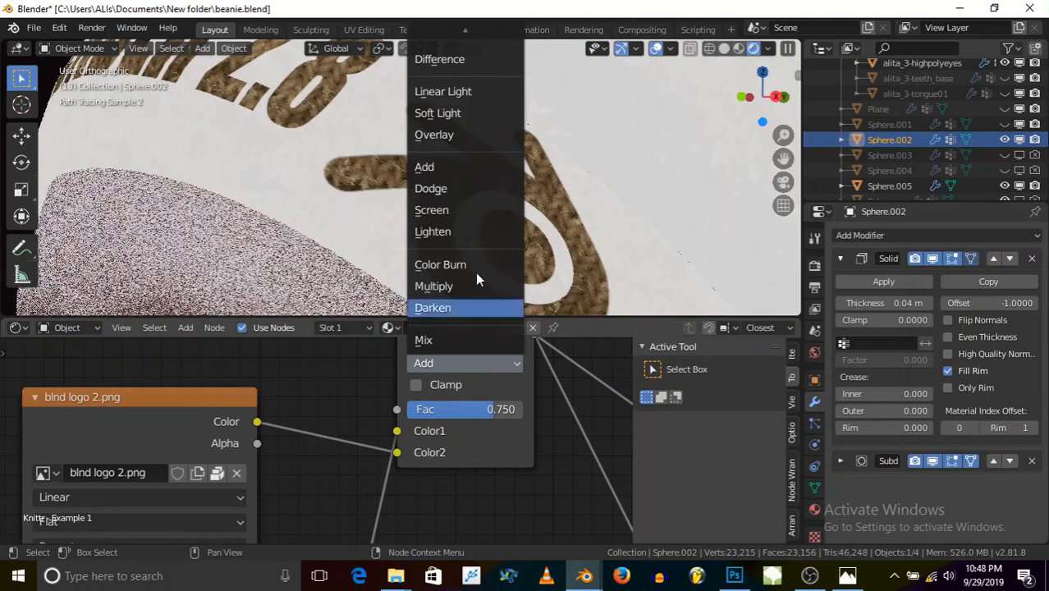
scroll(462, 93, "up", 6)
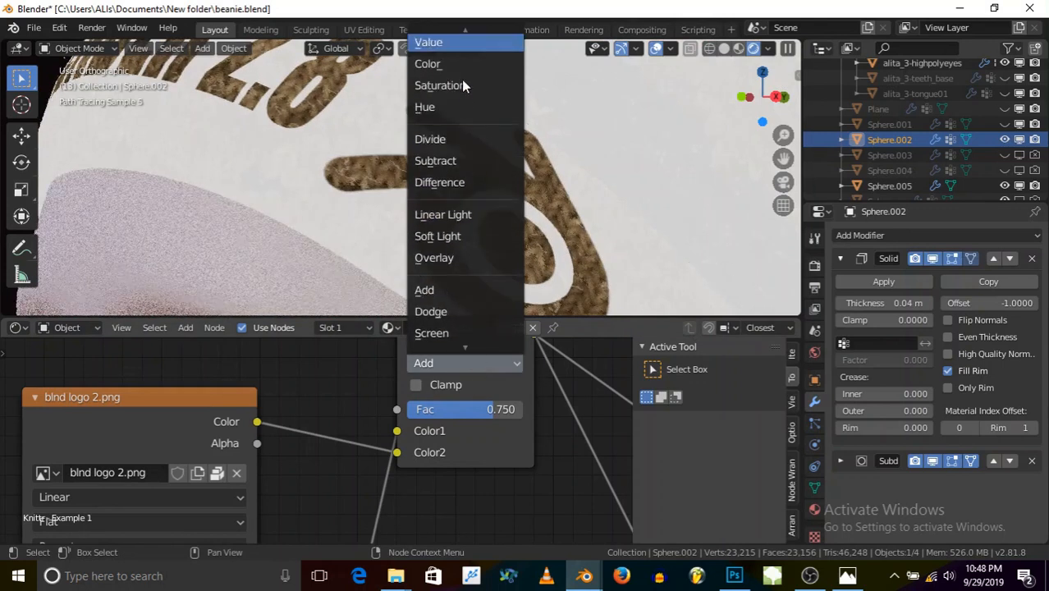
left_click(452, 68)
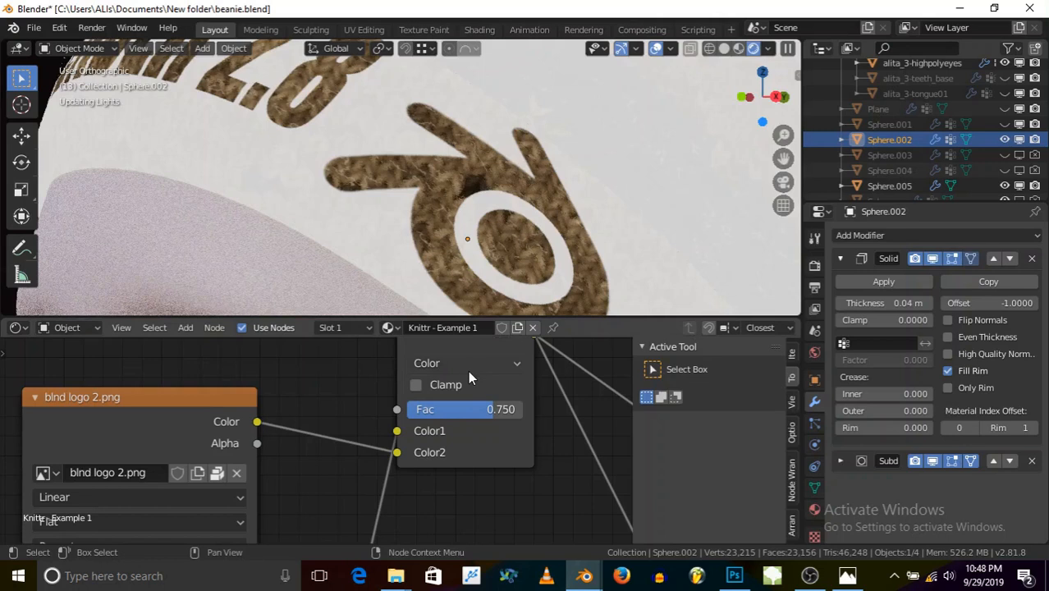
- Try the Divide and Difference blend types on the logo's mix node
left_click(467, 369)
scroll(439, 78, "up", 7)
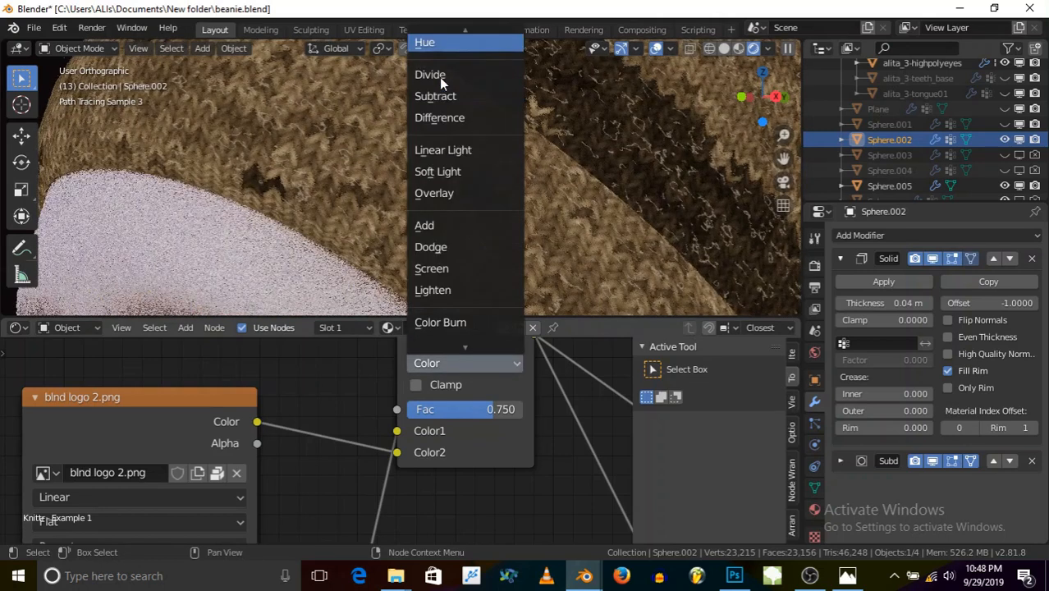
scroll(449, 49, "down", 16)
scroll(454, 85, "down", 2)
mouse_move(448, 26)
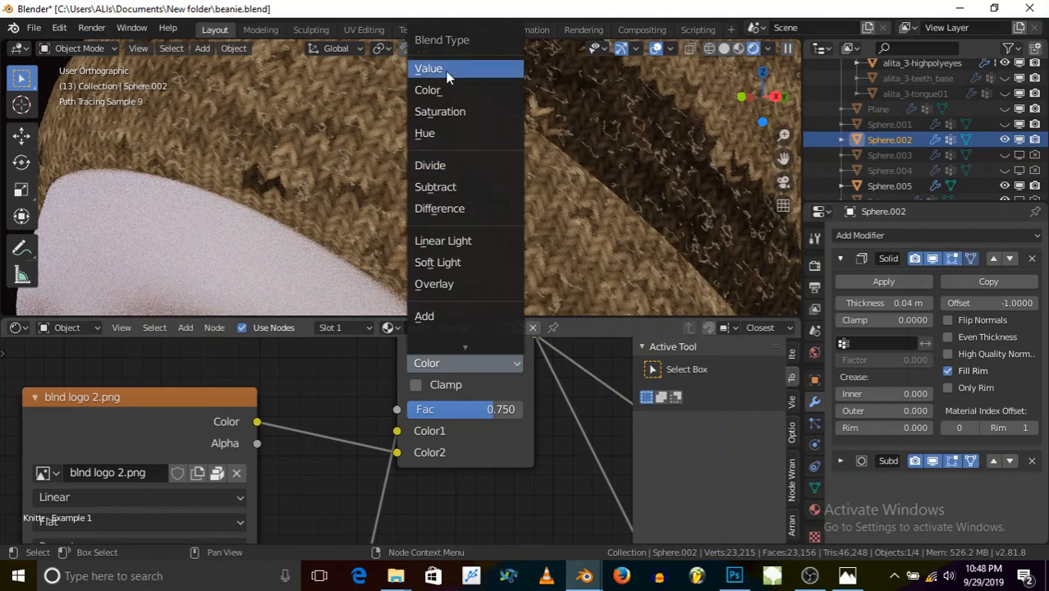
left_click(449, 167)
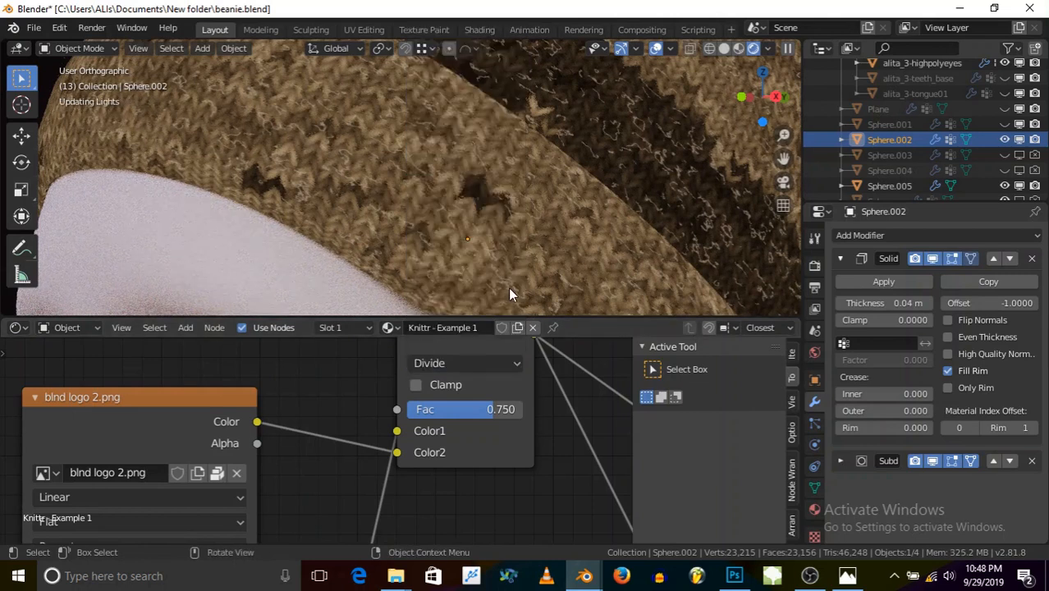
left_click(470, 363)
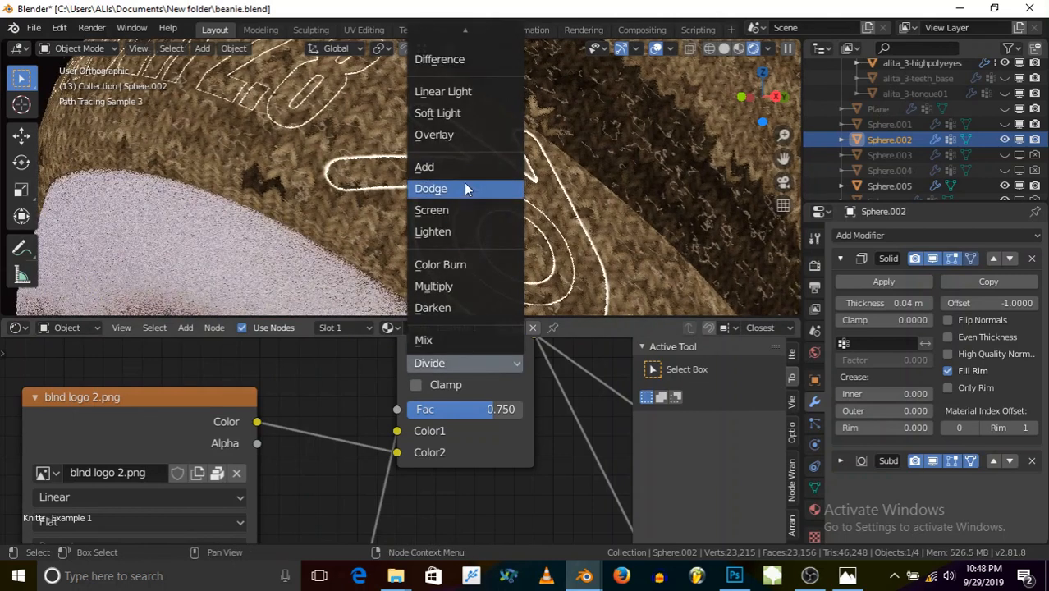
left_click(464, 60)
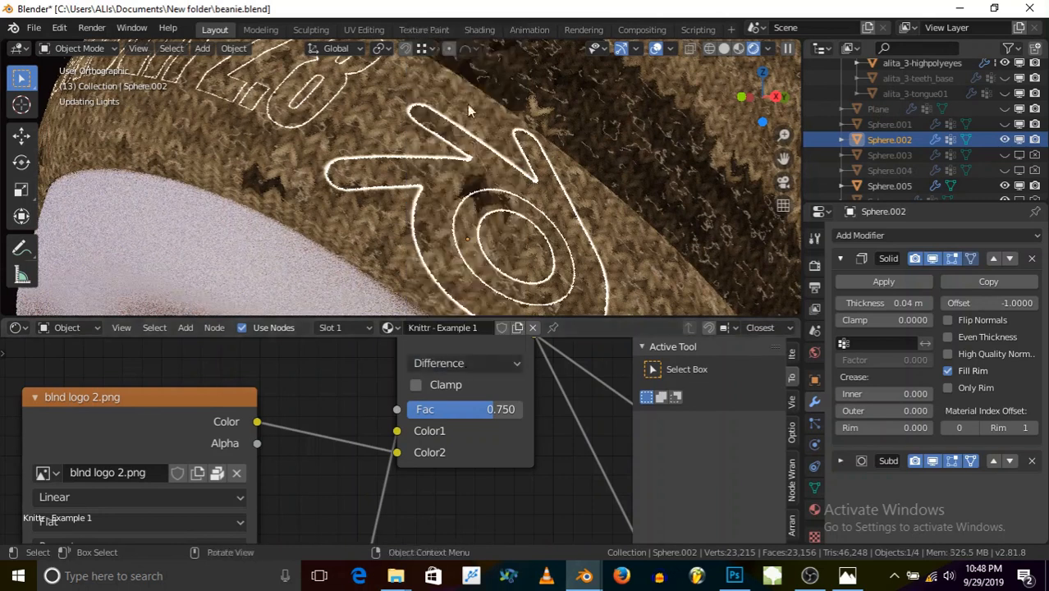
- Set the logo's mix node to the Multiply blend type and view the whole beanie on the head
left_click(468, 363)
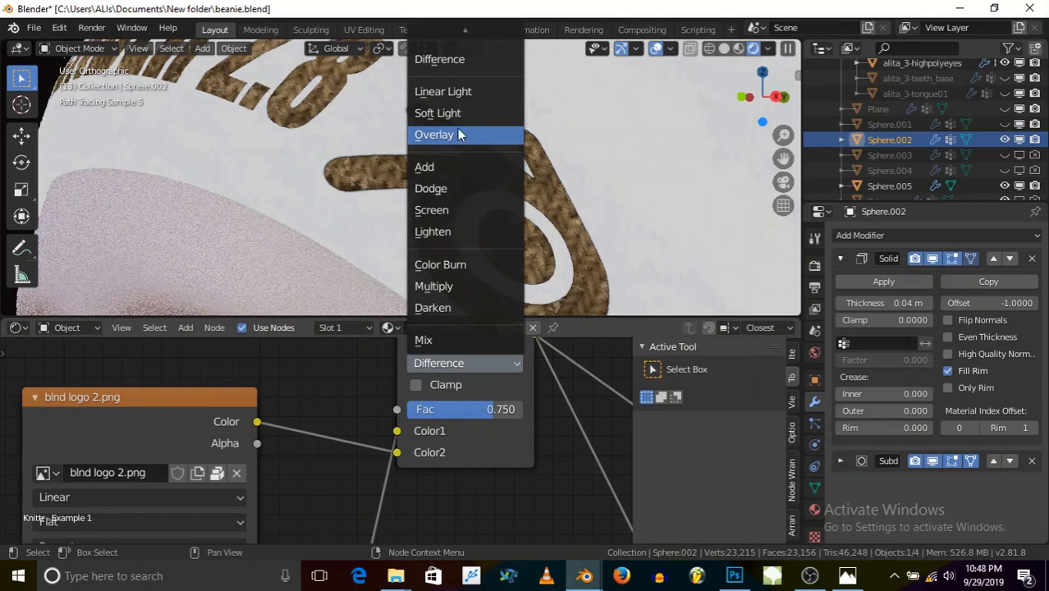
left_click(457, 287)
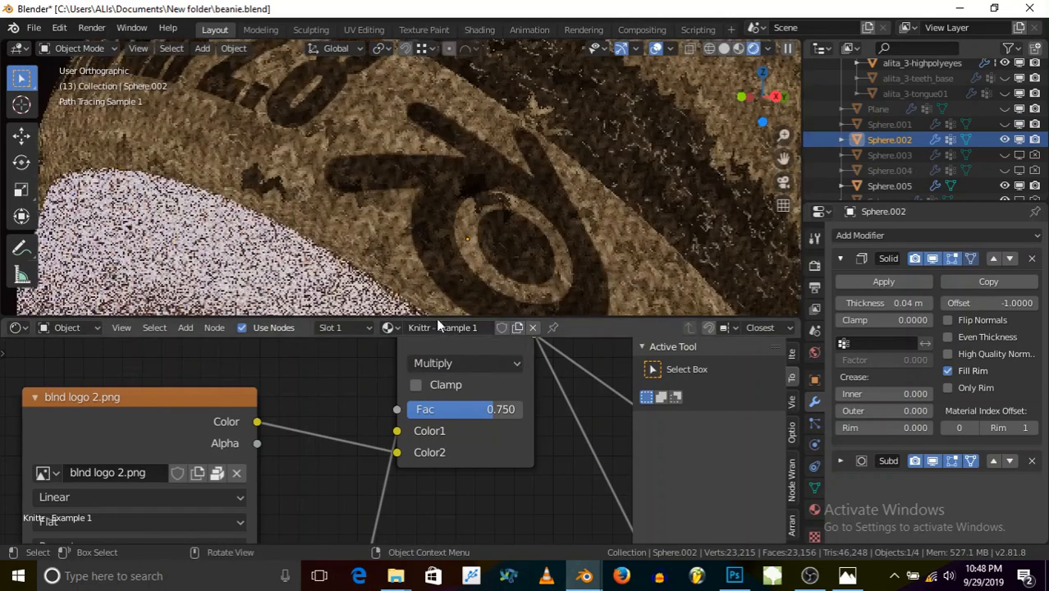
scroll(430, 159, "down", 5)
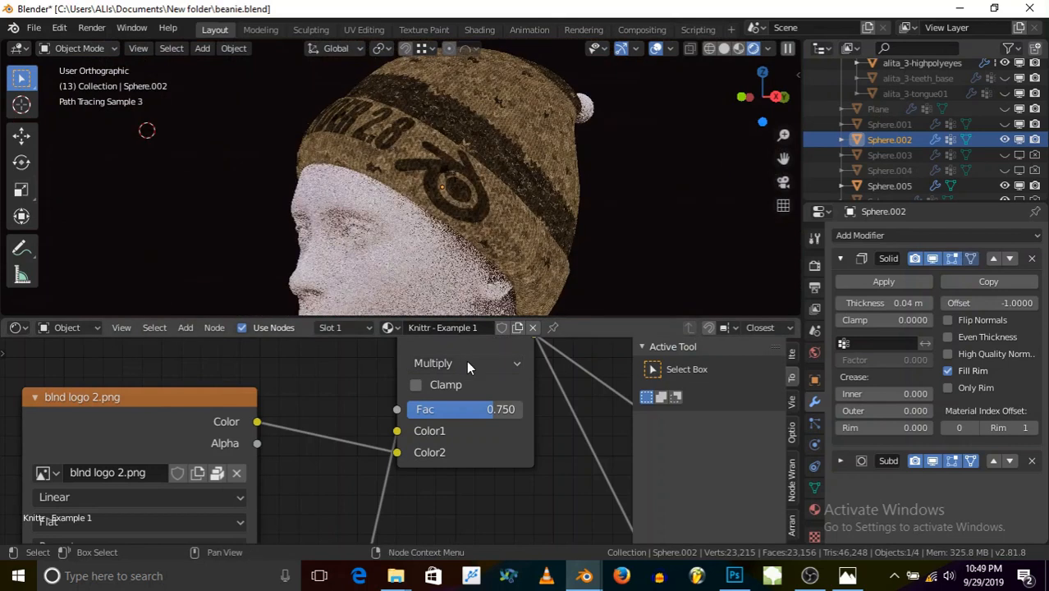
middle_click_drag(382, 190, 354, 180)
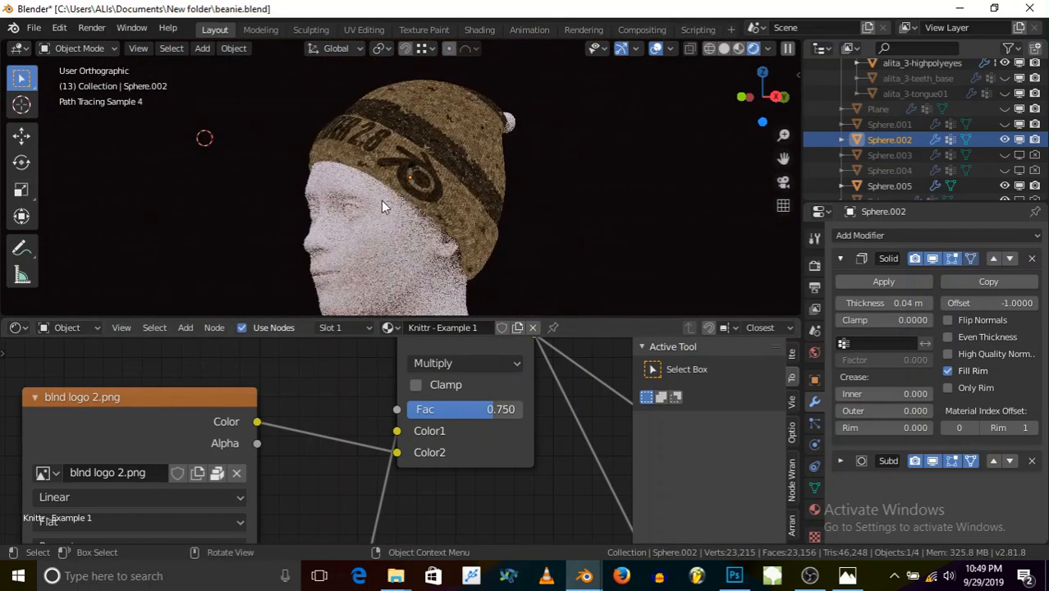
middle_click_drag(419, 152, 394, 152)
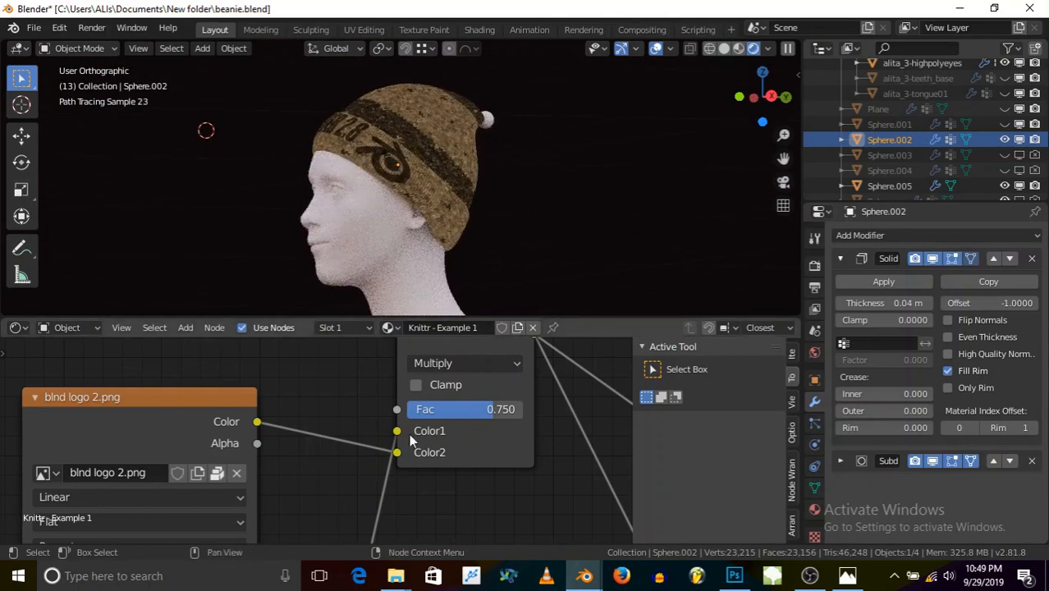
- Preview the outputs of the Knittr v0.000 node in Base Settings on the beanie and examine the knit pattern up close
scroll(459, 432, "down", 6)
scroll(320, 396, "down", 3)
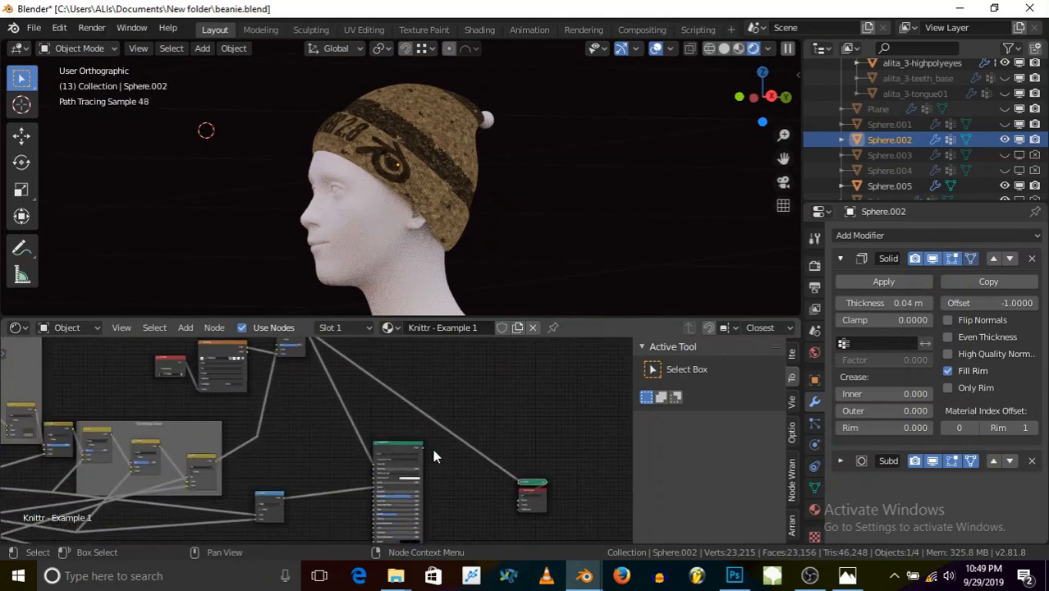
scroll(381, 449, "down", 4)
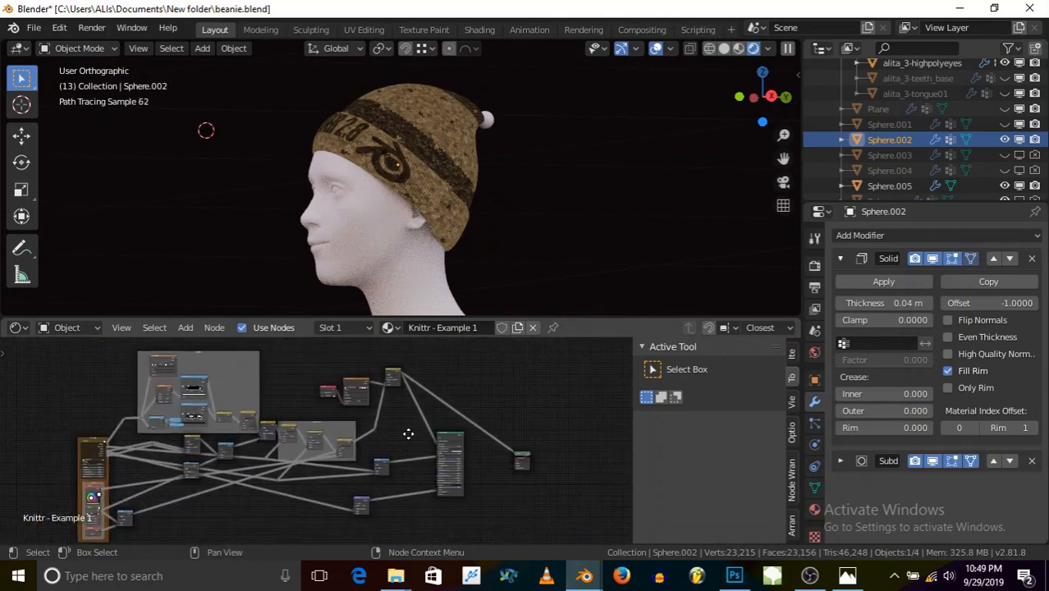
scroll(169, 432, "up", 8)
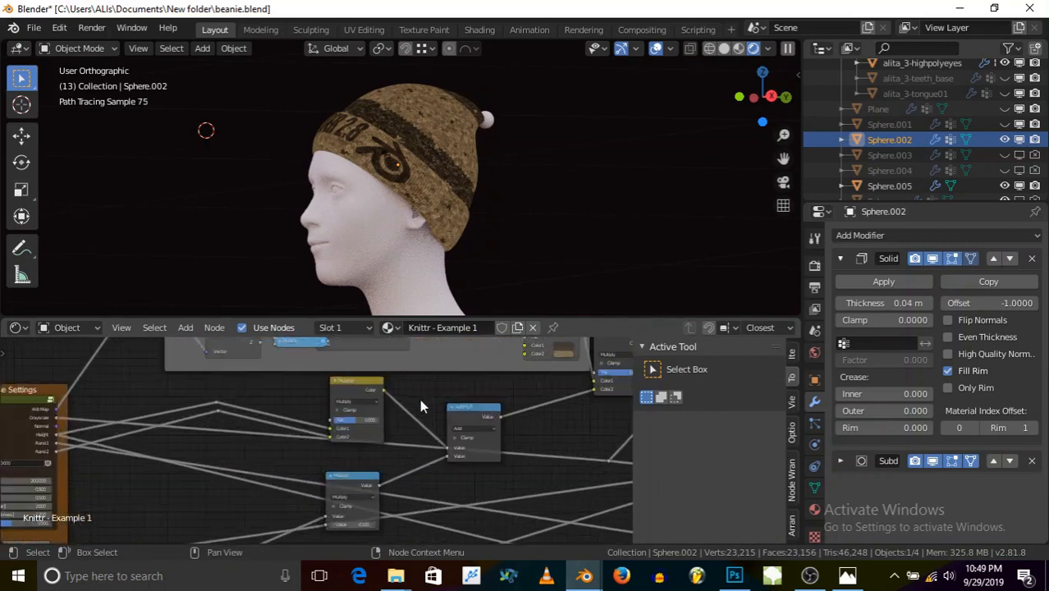
middle_click_drag(233, 417, 370, 402)
middle_click_drag(129, 431, 250, 406)
left_click(178, 382, "ctrl+shift")
scroll(197, 394, "up", 3)
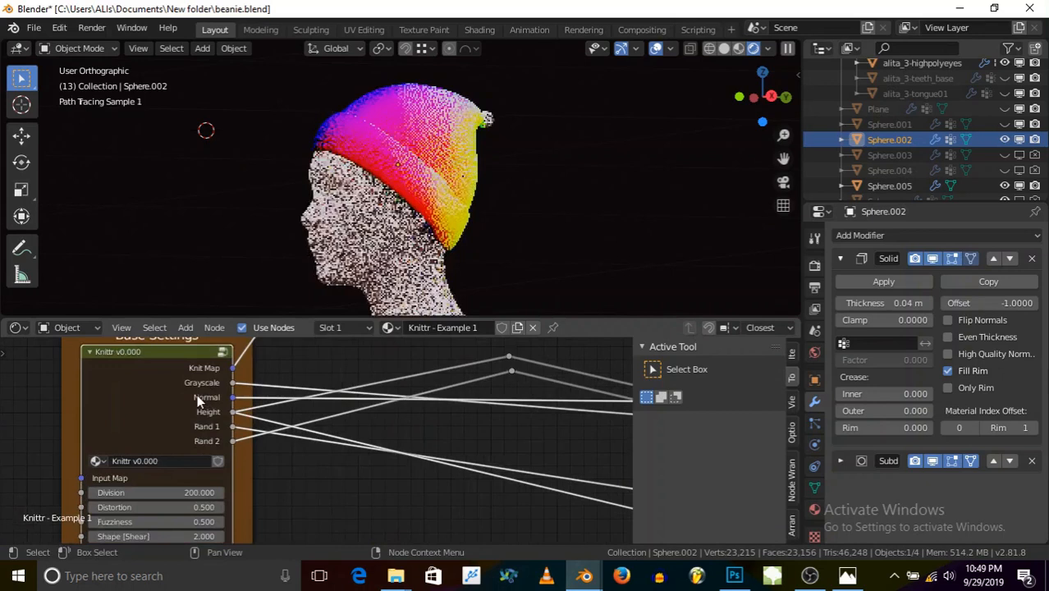
scroll(201, 375, "up", 3)
left_click(188, 371, "ctrl+shift")
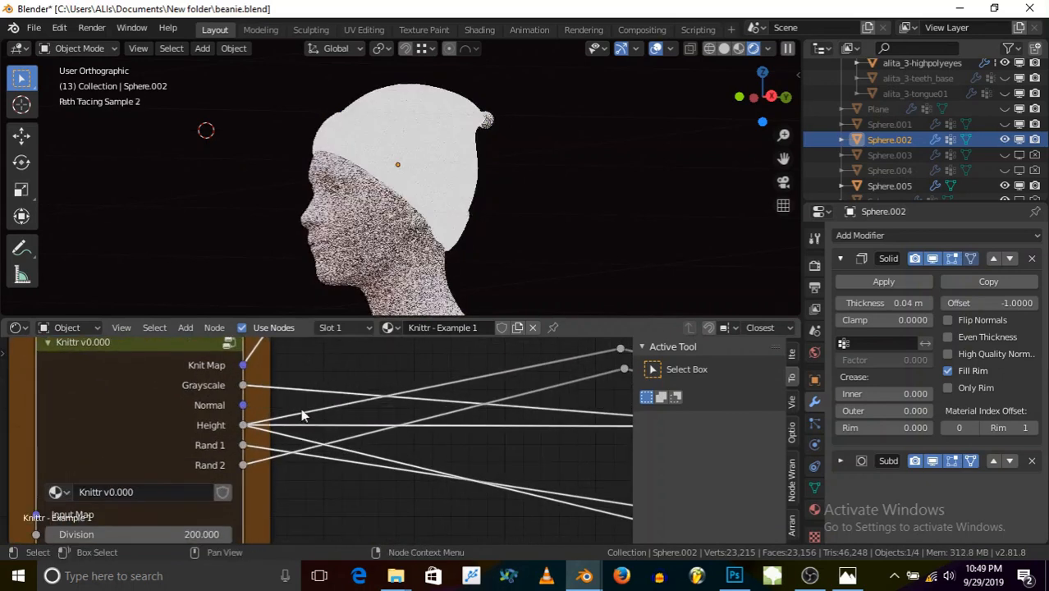
scroll(200, 415, "down", 5)
scroll(352, 420, "down", 2)
scroll(397, 141, "up", 6)
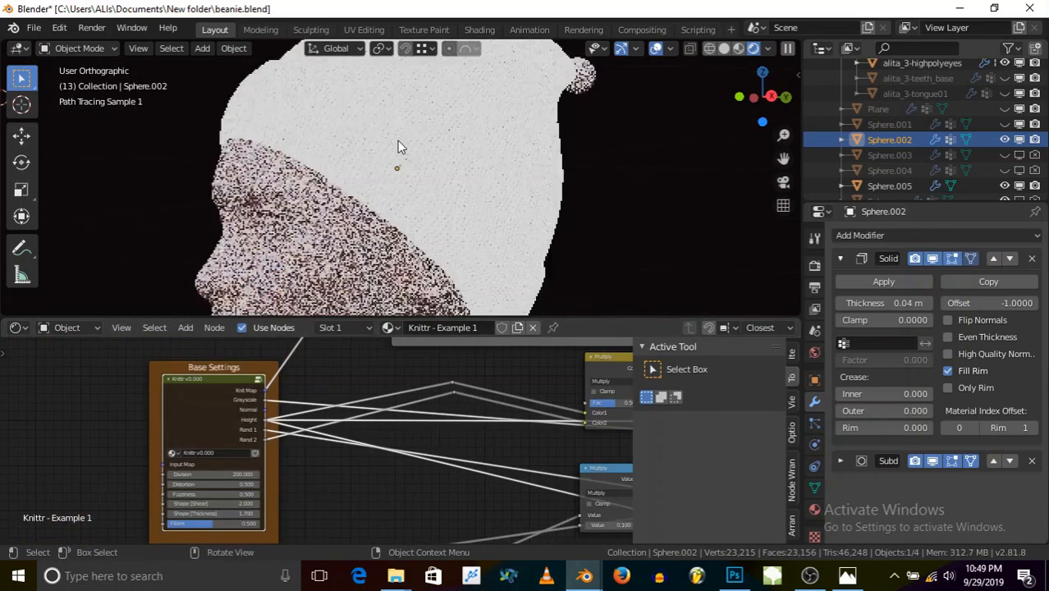
scroll(328, 147, "up", 1)
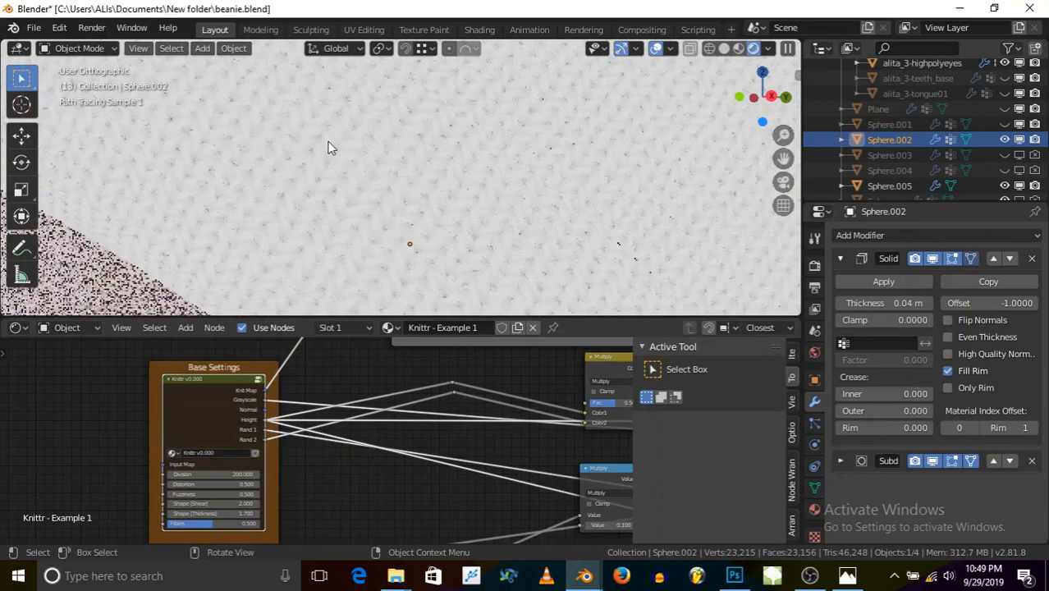
scroll(327, 146, "down", 3)
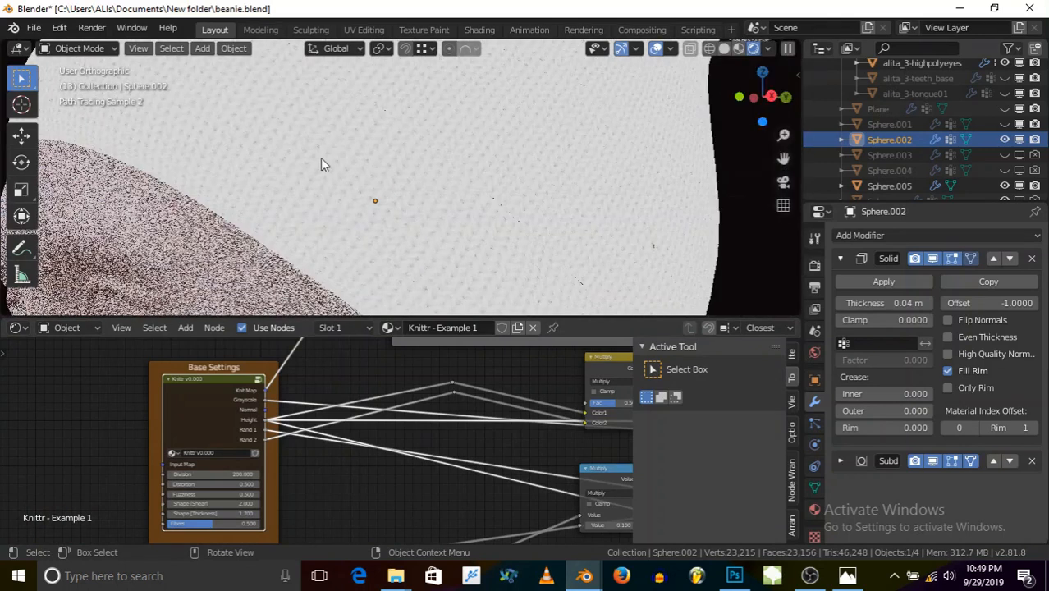
scroll(246, 408, "down", 1)
- Duplicate the blnd logo 2.png image texture node and place the copy beyond the Multiply node
scroll(246, 408, "down", 4)
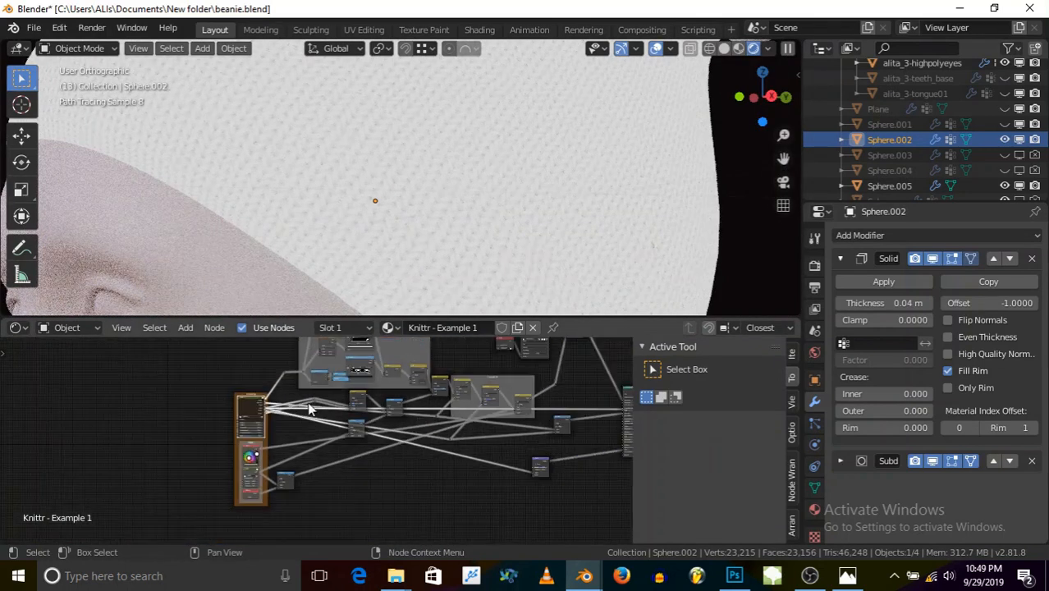
middle_click_drag(565, 461, 360, 504)
middle_click_drag(452, 383, 360, 392)
scroll(299, 392, "up", 8)
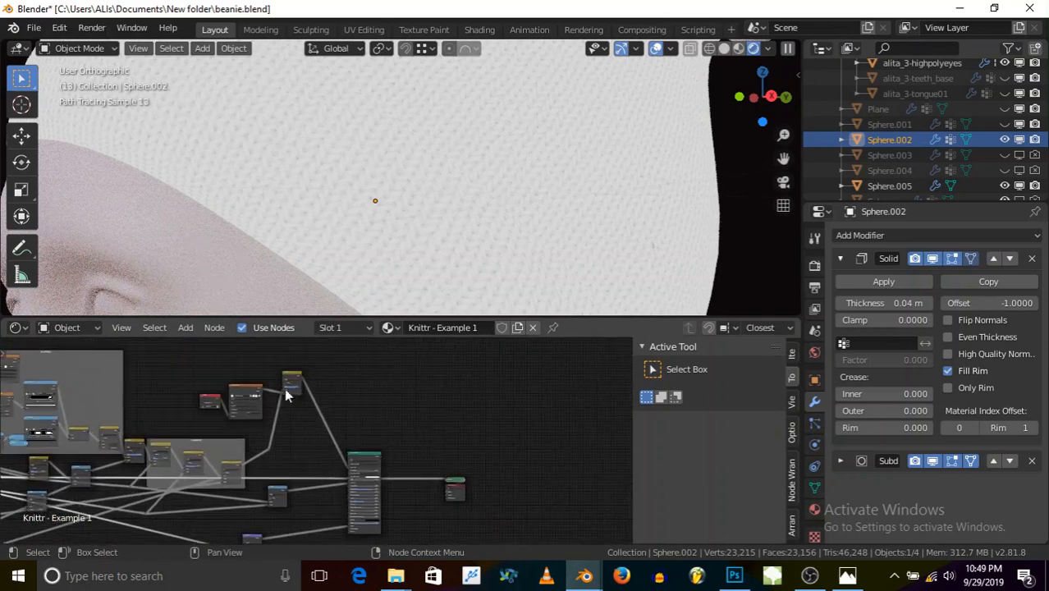
left_click(226, 391)
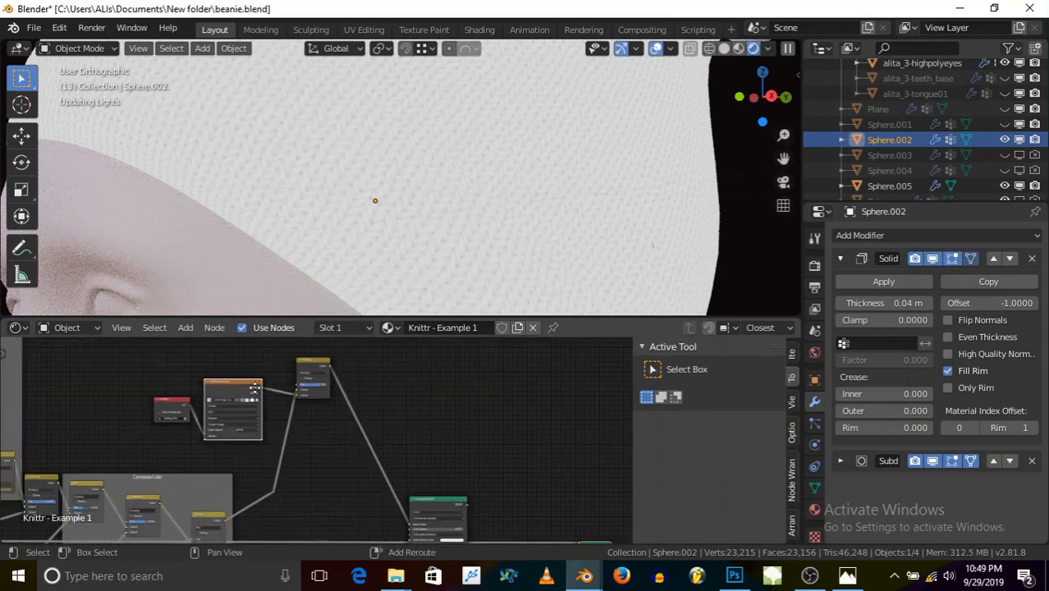
key("shift+d")
left_click(474, 383)
left_click_drag(448, 377, 411, 371)
scroll(407, 397, "up", 10)
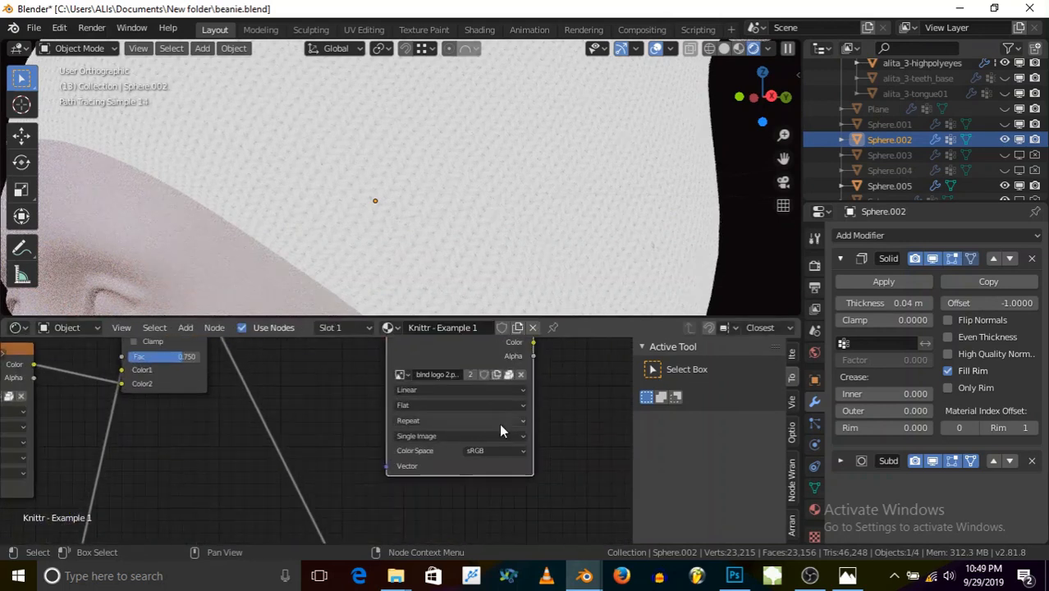
- Duplicate the UV Map node, connect it to the copied logo texture's Vector input, and set its map to UVMap
scroll(500, 429, "down", 2)
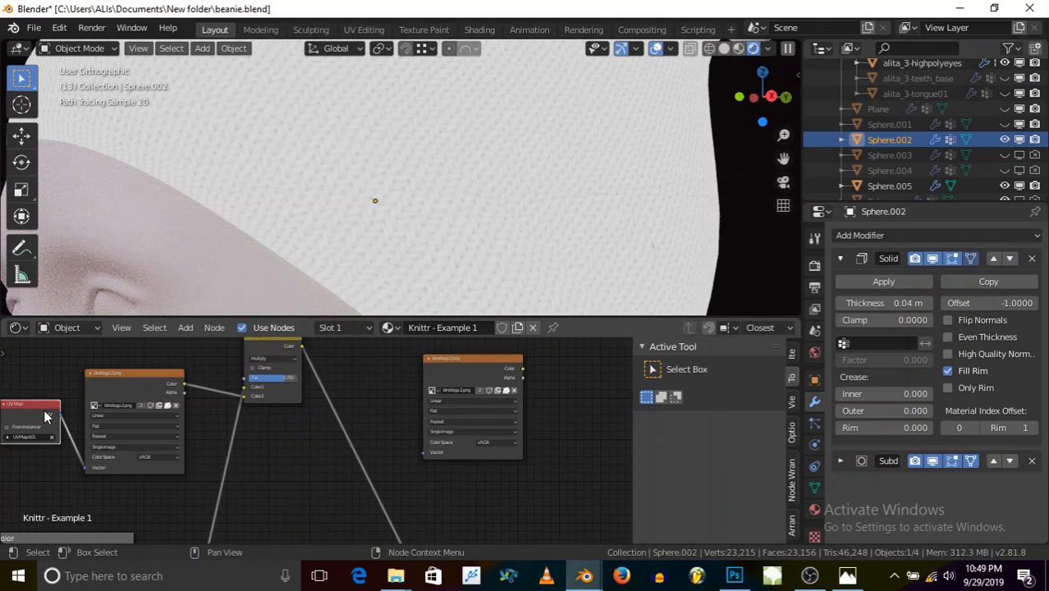
key("shift+d")
left_click(399, 399)
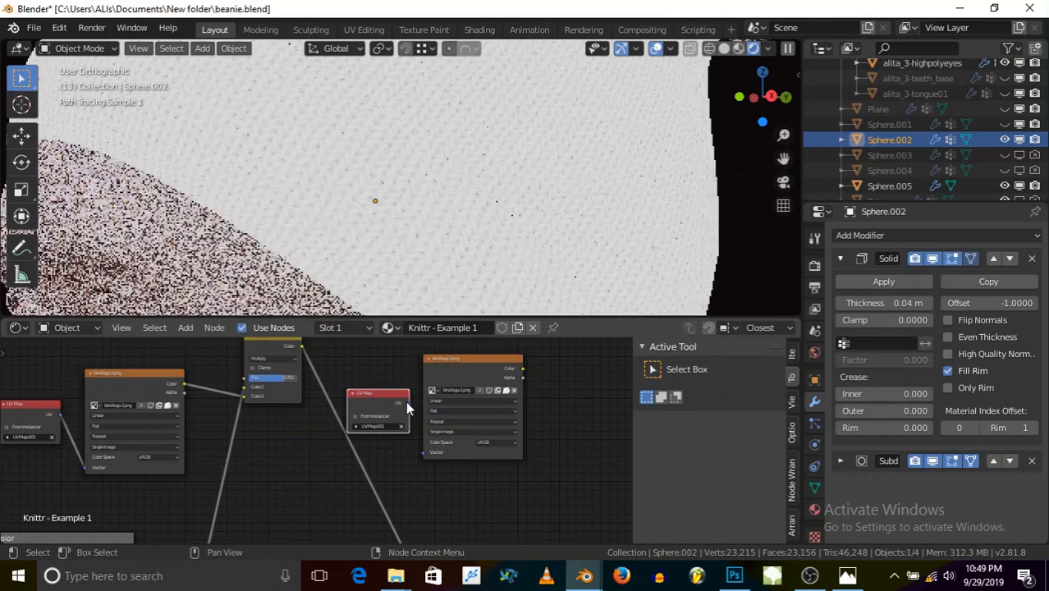
left_click_drag(422, 454, 424, 452)
scroll(365, 431, "up", 6)
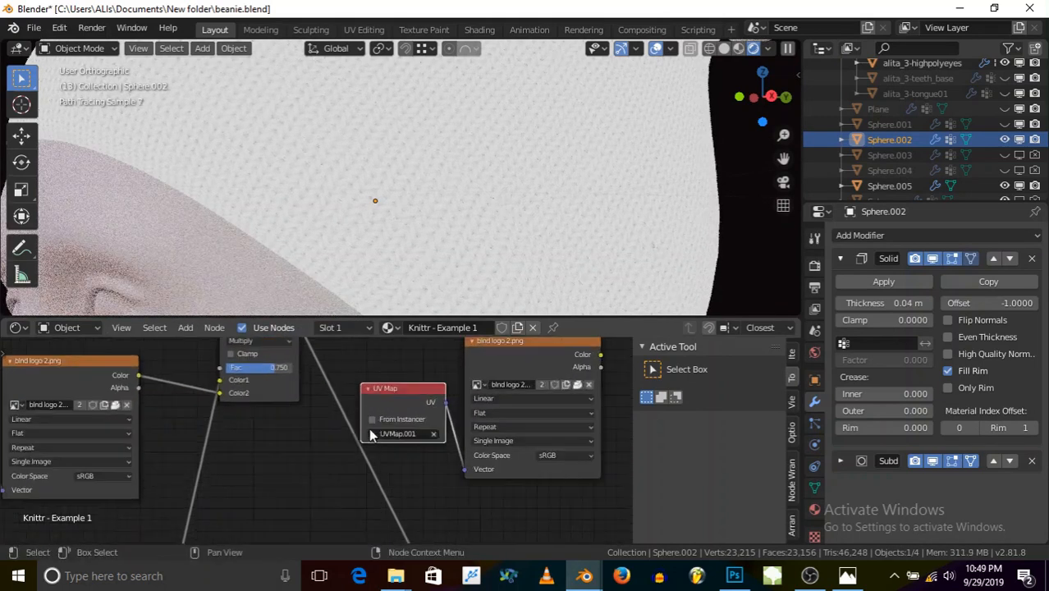
left_click(389, 431)
left_click(397, 300)
- Preview the duplicated logo texture on the beanie and look over the node tree
scroll(451, 365, "down", 4)
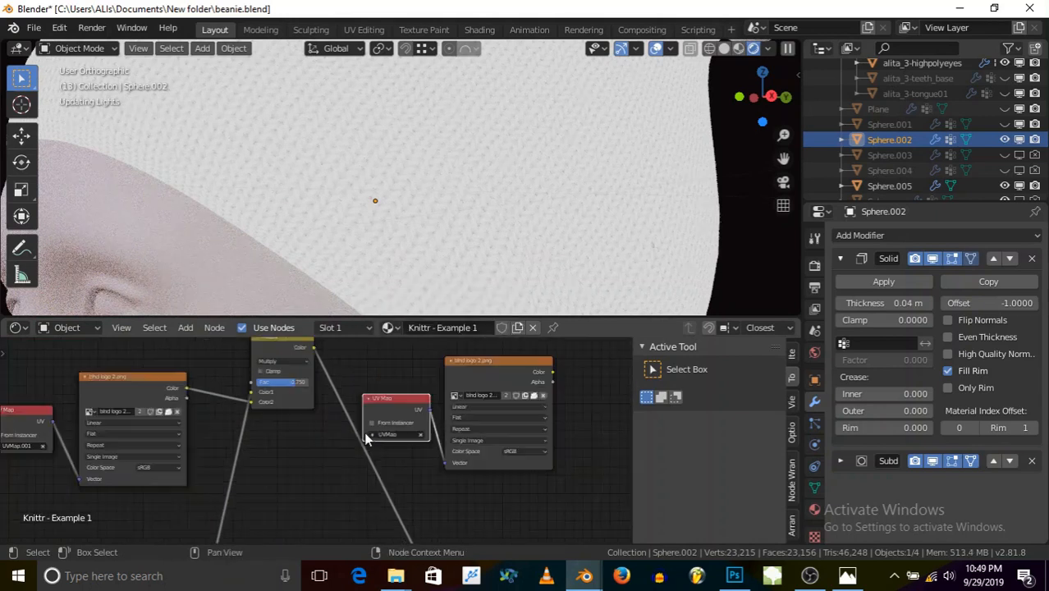
scroll(451, 365, "down", 5)
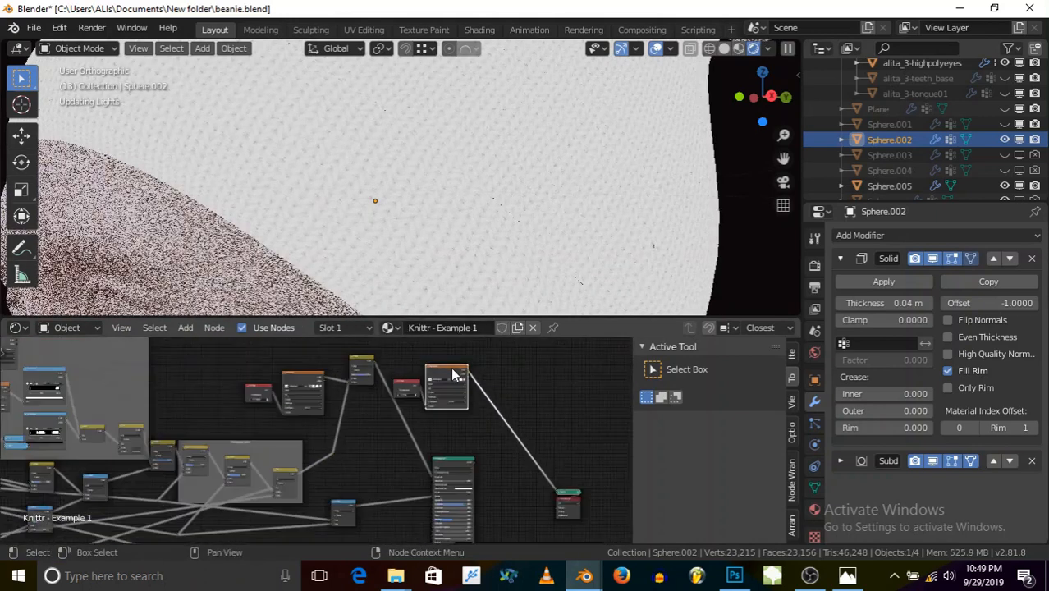
scroll(277, 405, "up", 5)
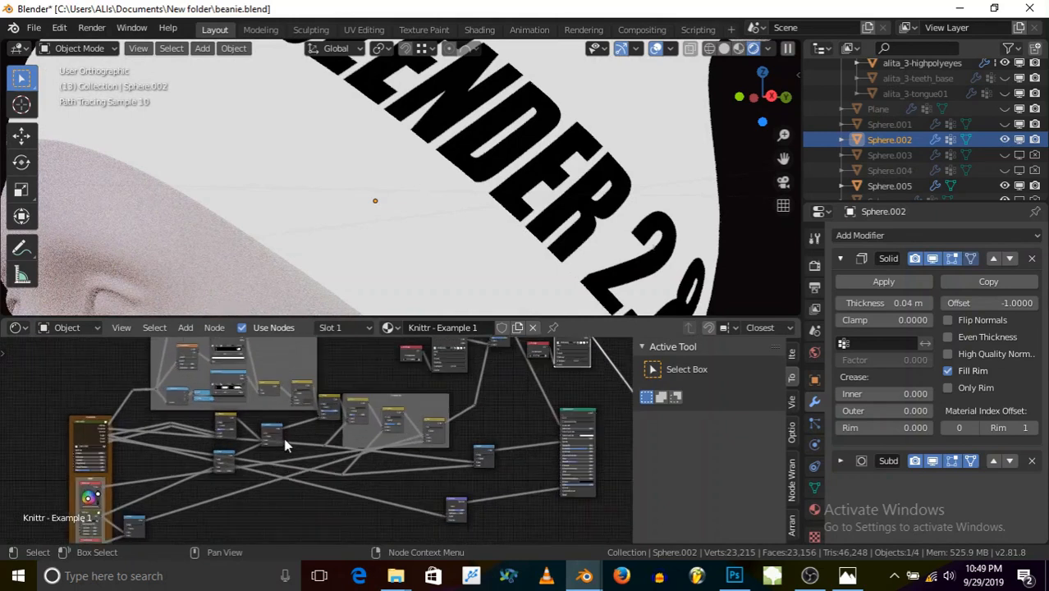
scroll(335, 430, "down", 3)
middle_click_drag(477, 496, 436, 489)
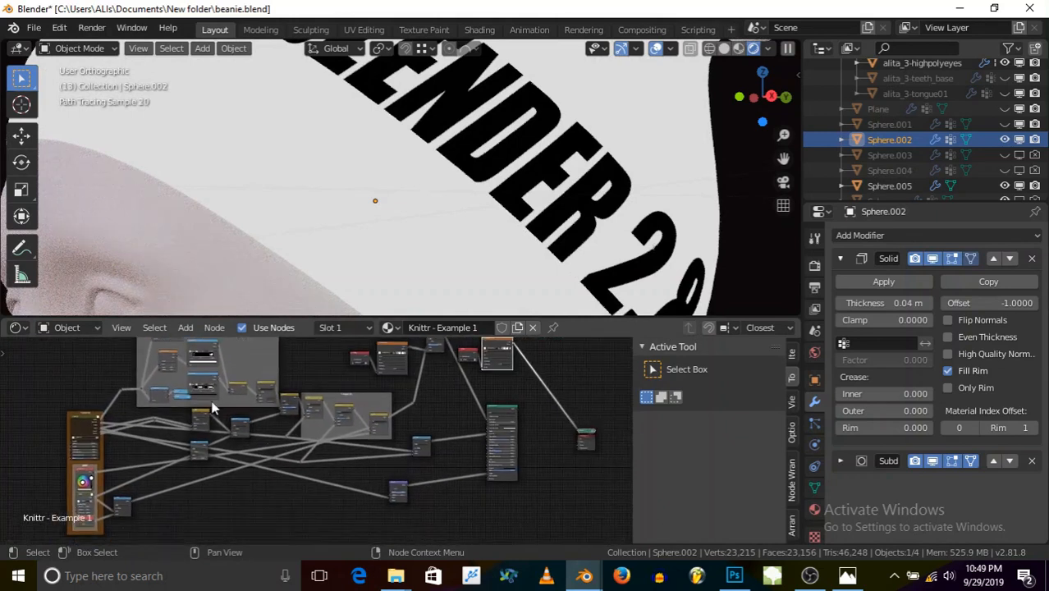
- Move the Multiply node down, clear of the row of image texture nodes
scroll(242, 426, "up", 1)
middle_click_drag(182, 460, 206, 456)
mouse_move(184, 492)
middle_mouse_down()
mouse_move(201, 472)
mouse_move(177, 490)
middle_mouse_up()
middle_click_drag(292, 399, 243, 428)
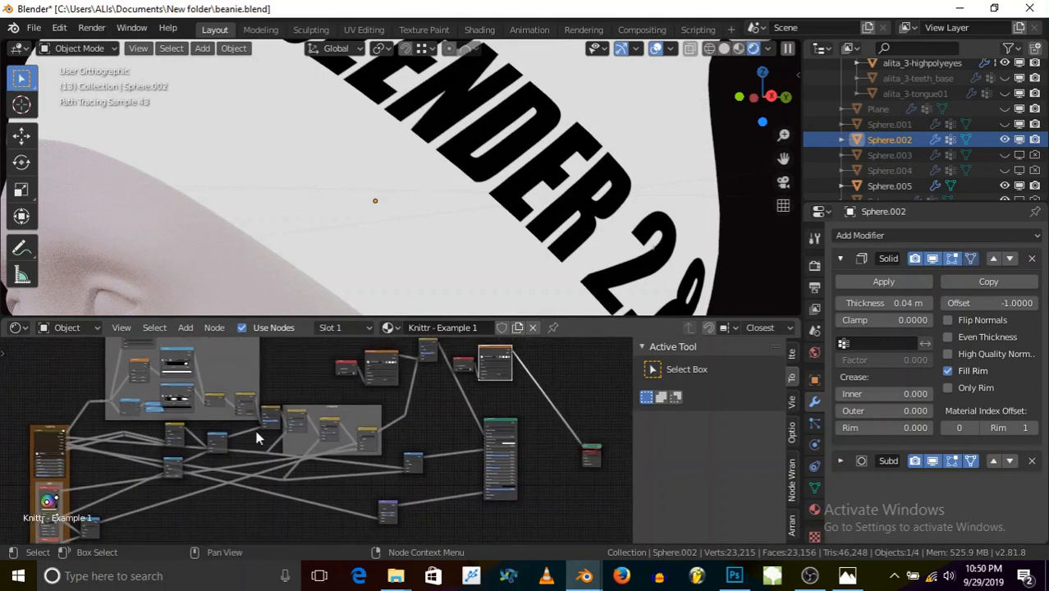
scroll(454, 378, "up", 1)
middle_click_drag(436, 382, 410, 401)
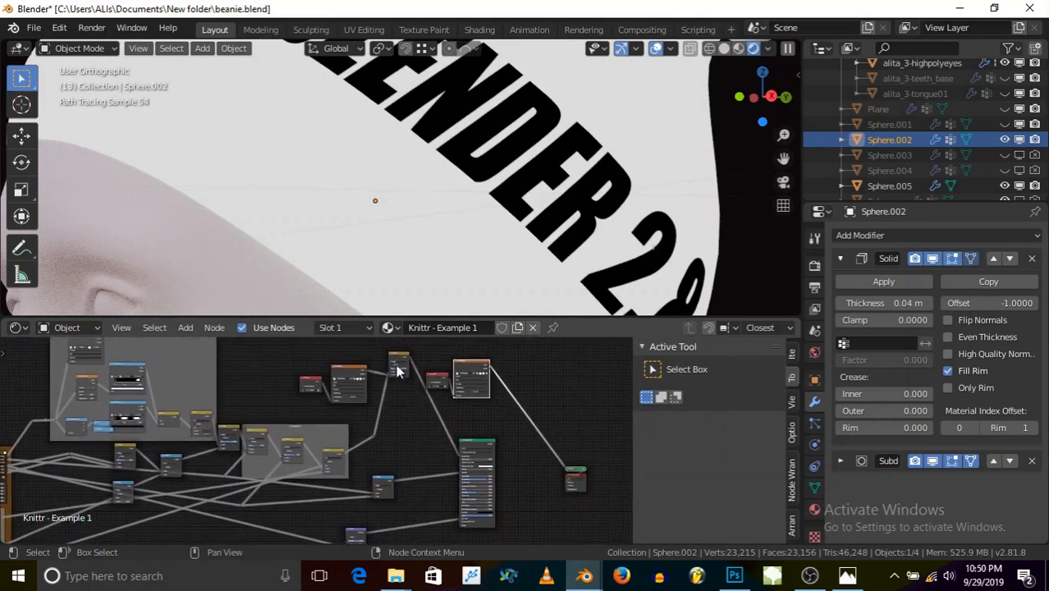
scroll(400, 358, "up", 2)
scroll(399, 358, "up", 1)
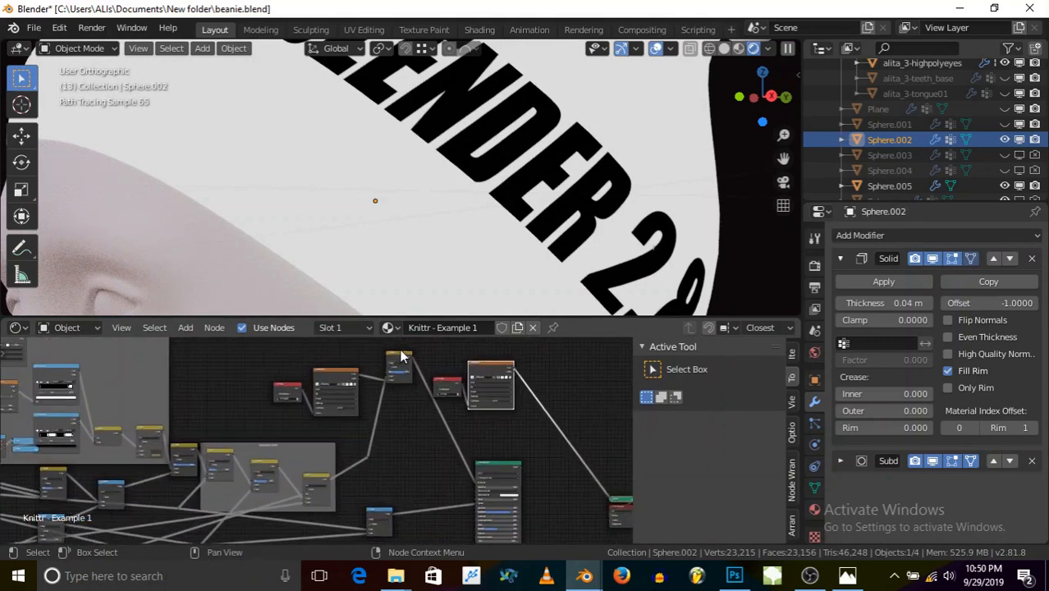
left_click_drag(400, 359, 402, 420)
scroll(475, 374, "up", 2)
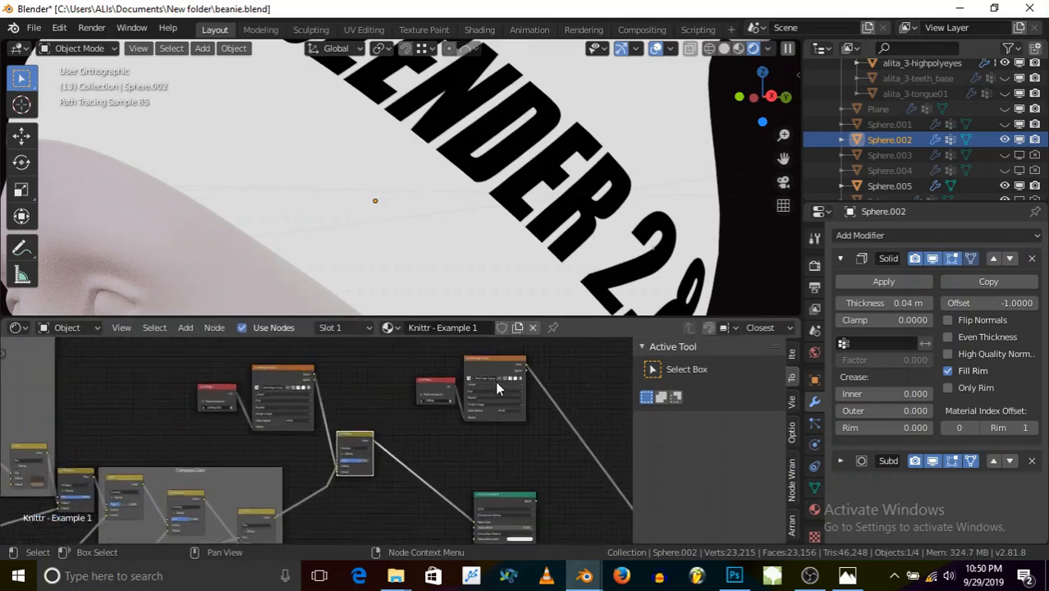
- Unlink the logo image from the duplicated Image Texture node, leaving the file browser without opening a replacement
left_click(488, 360)
scroll(496, 361, "up", 5)
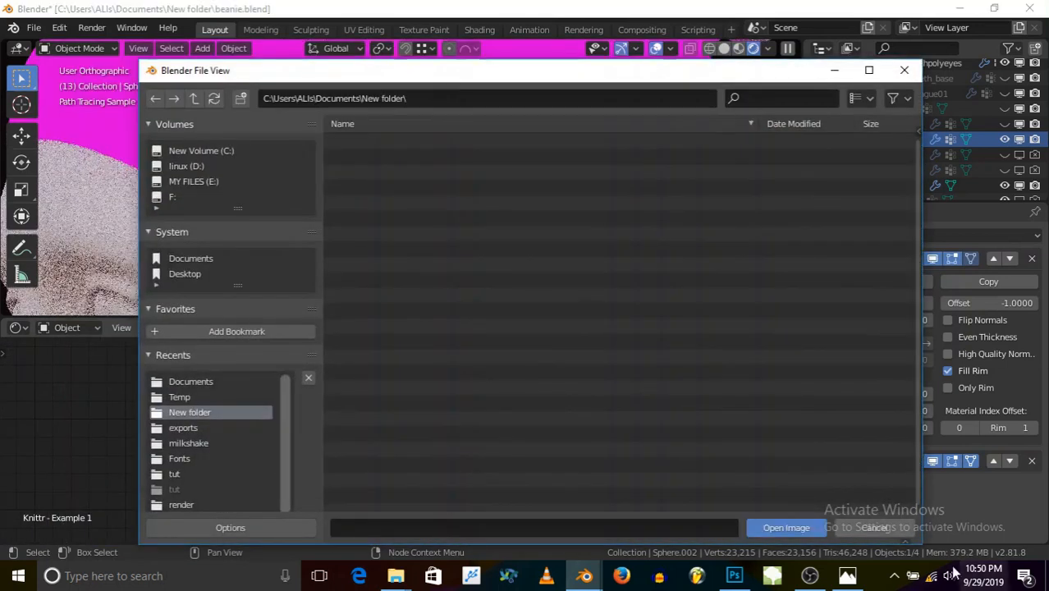
left_click(875, 527)
left_click(459, 403)
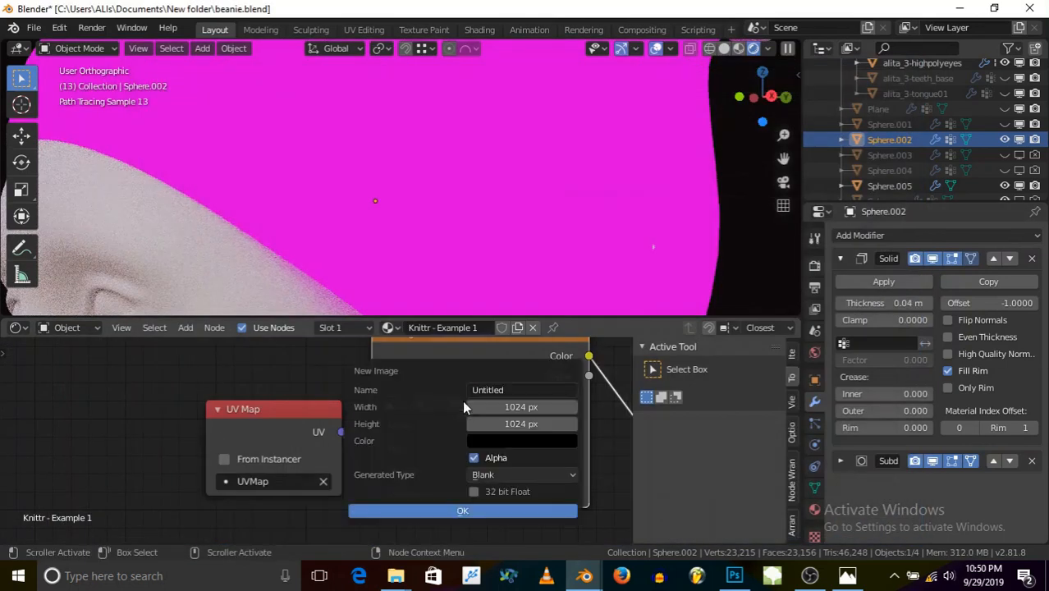
left_click(181, 364)
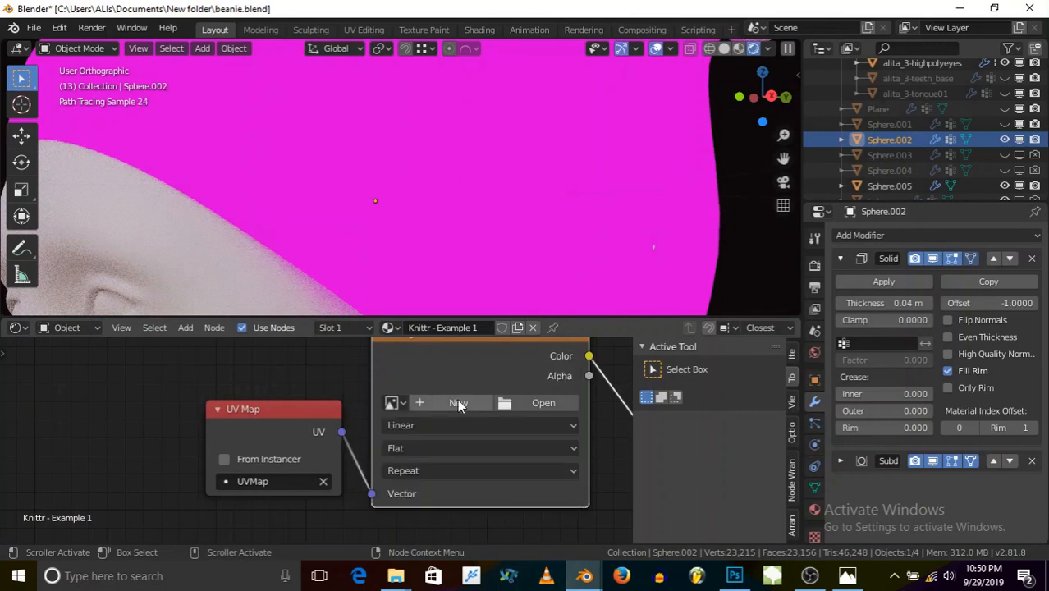
left_click(458, 403)
left_click(196, 382)
- Start a new image in the empty Image Texture node and set both its width and height to 2048 px
scroll(352, 379, "down", 13)
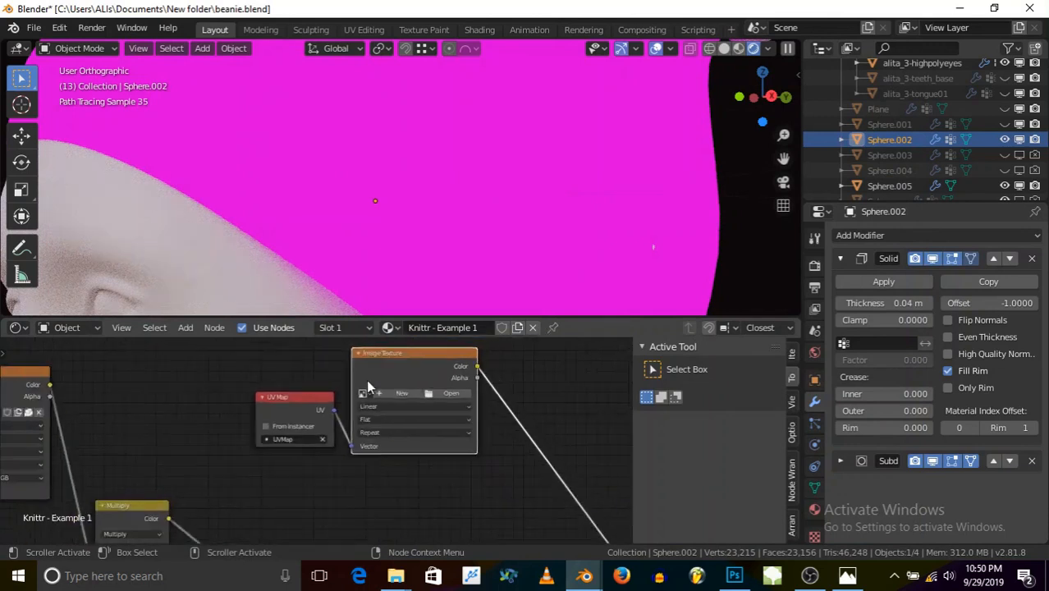
middle_click_drag(326, 447, 318, 497)
scroll(334, 372, "down", 5)
scroll(383, 362, "up", 4)
scroll(343, 396, "up", 9)
left_click(334, 425)
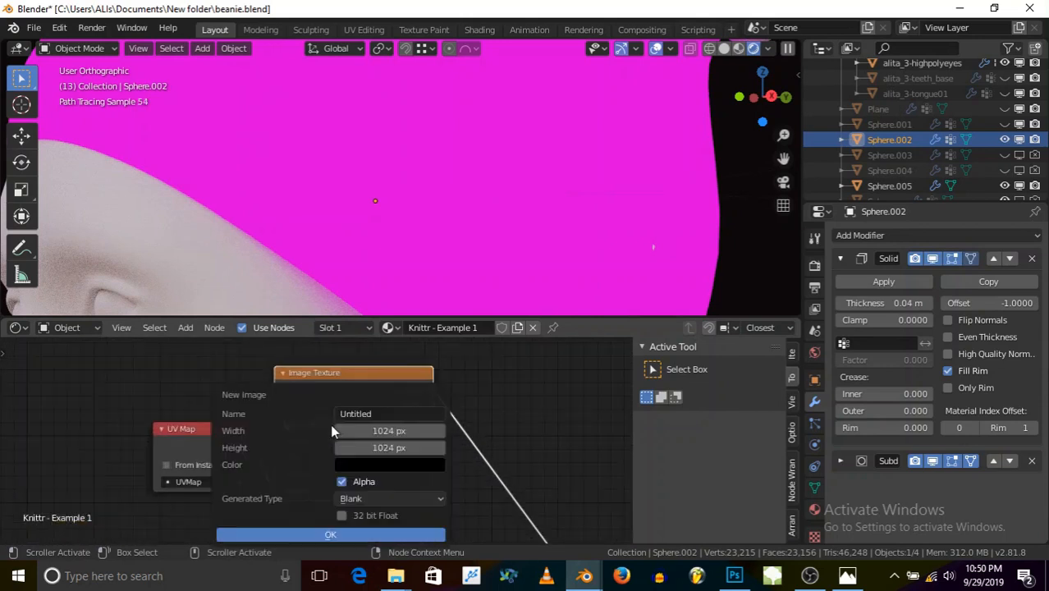
left_click(380, 431)
left_click(381, 454)
left_click_drag(382, 431, 385, 451)
left_click(393, 432)
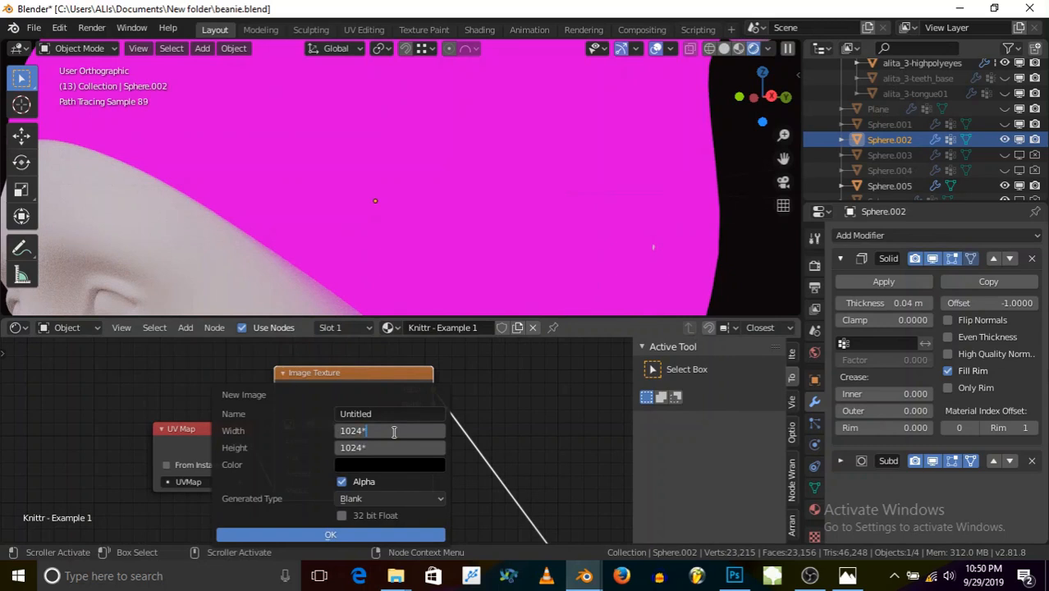
type("*2")
key("Return")
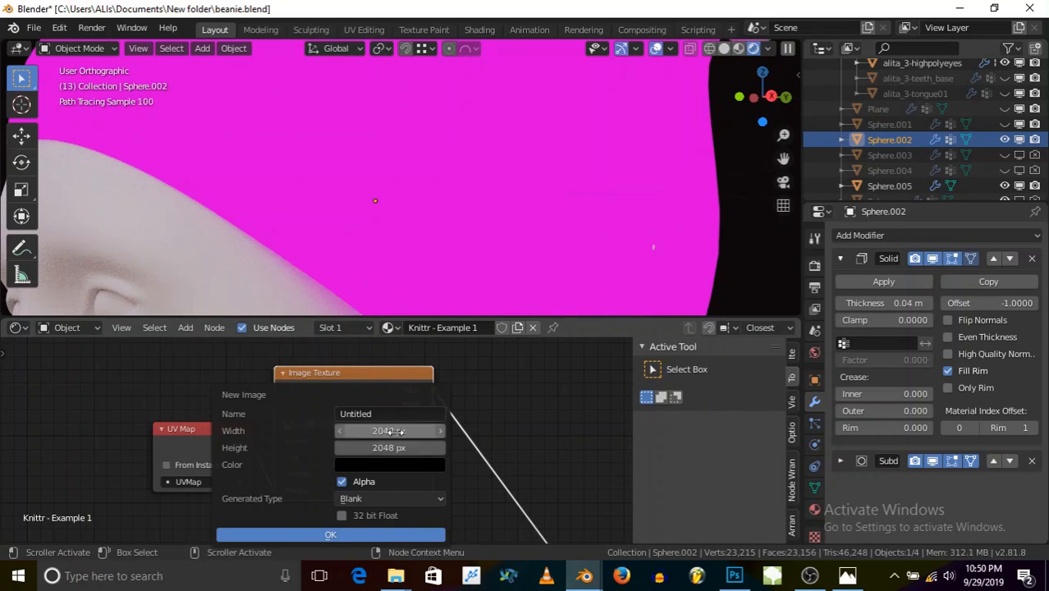
- Turn off Alpha, enable 32 bit Float, name the new image disp, and create it
left_click(361, 482)
left_click(352, 516)
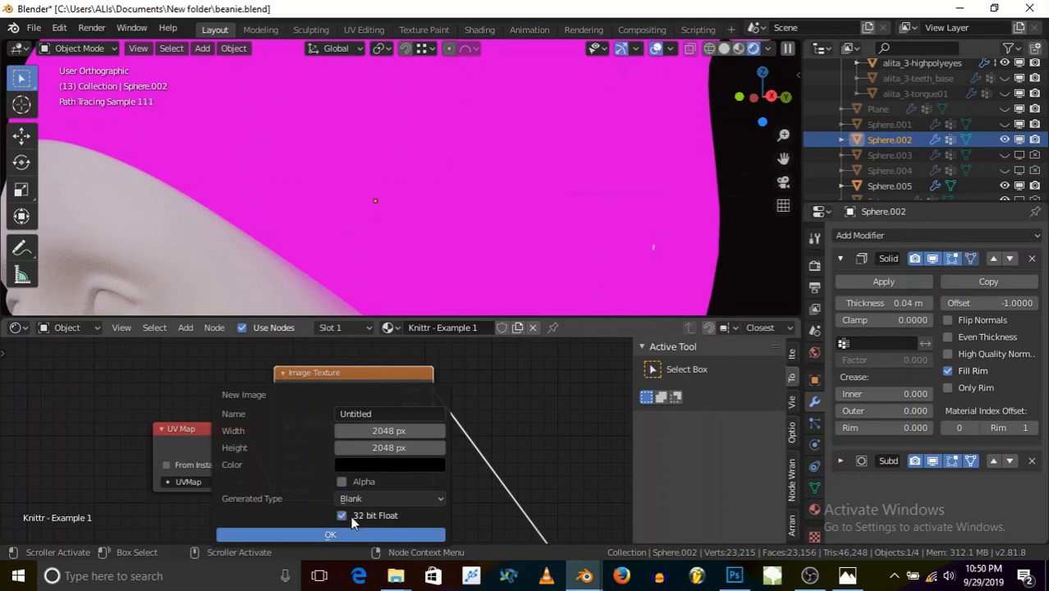
left_click(366, 413)
type("dis")
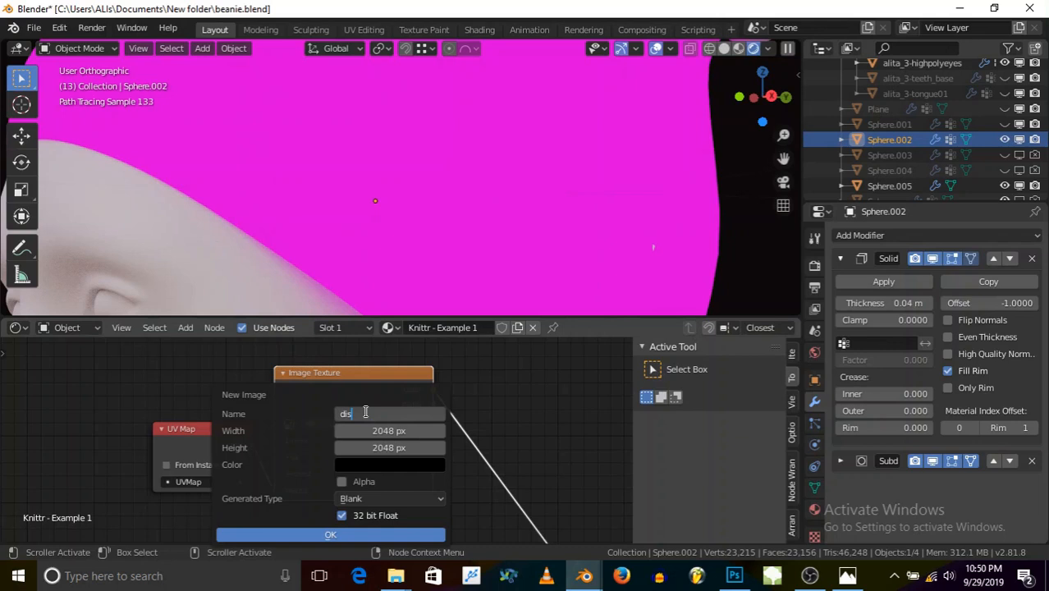
type("p")
key("Return")
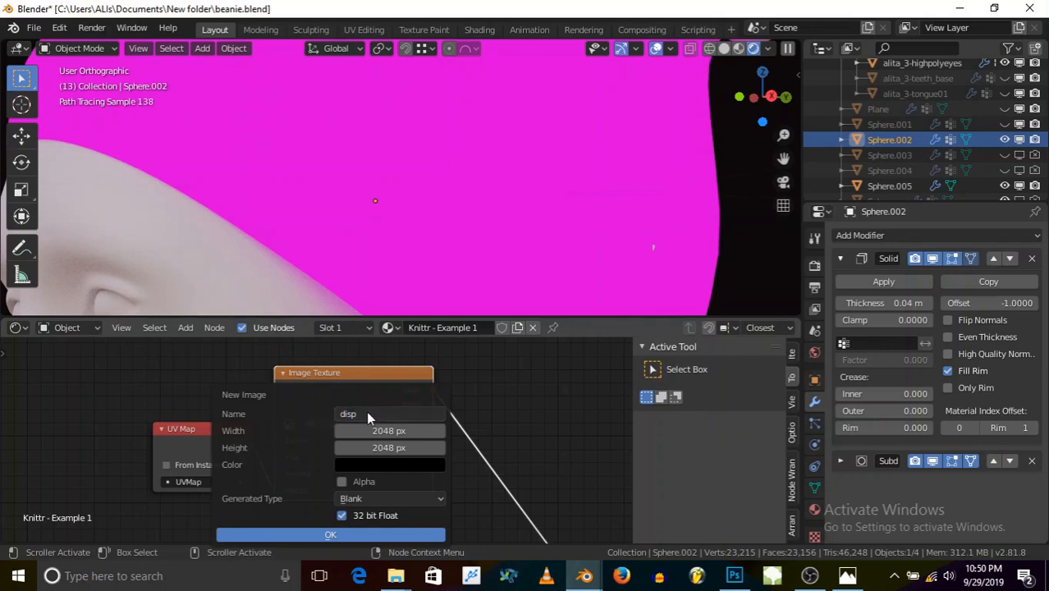
left_click(363, 534)
scroll(402, 384, "down", 2)
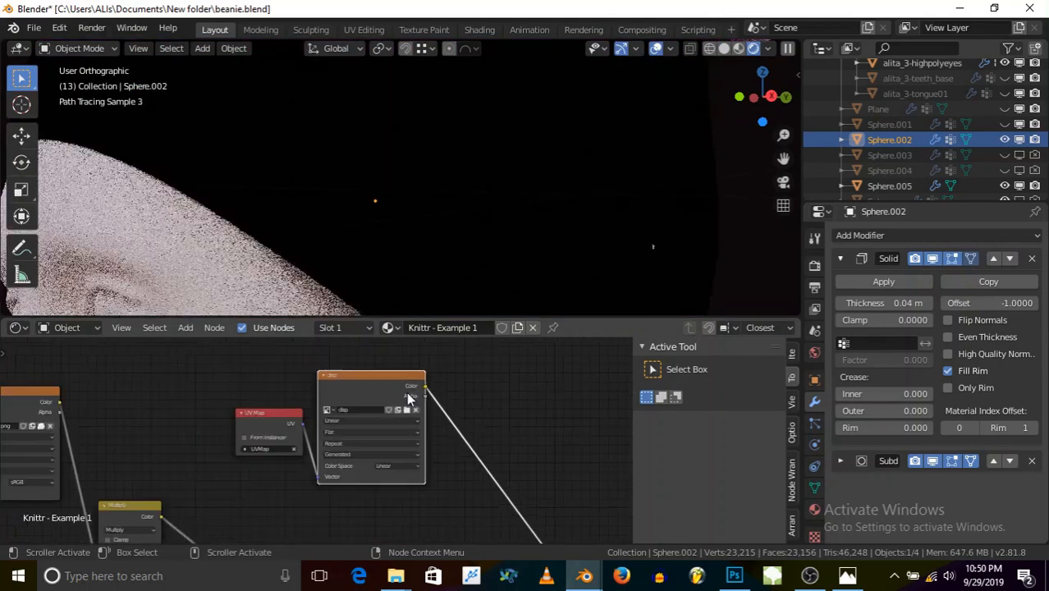
- Return the viewport to solid shading and save beanie.blend
left_click(723, 49)
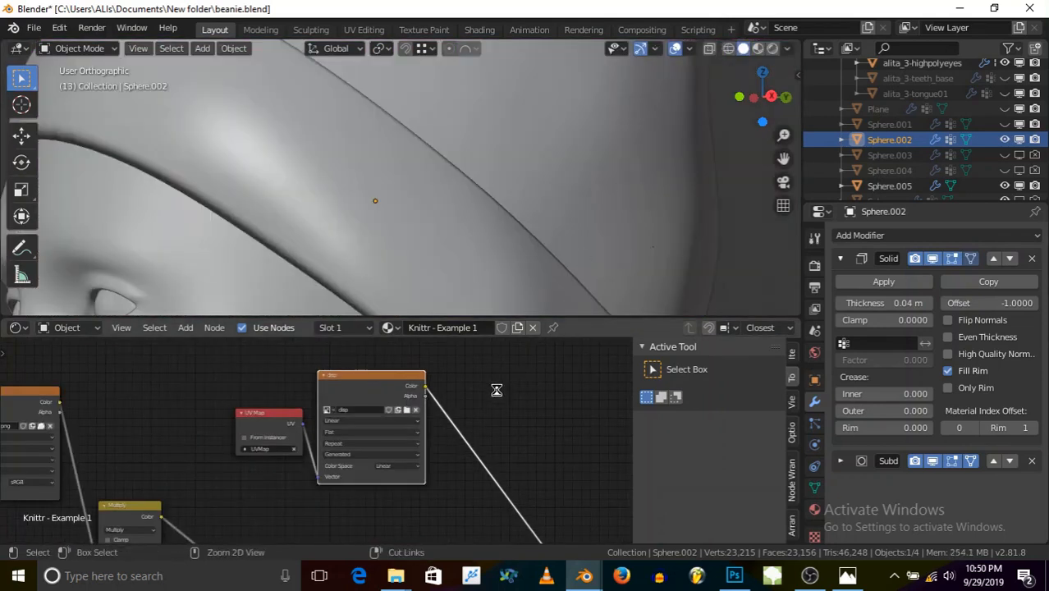
key("ctrl+s")
- Preview the Height output of the Knittr v0.000 node on the beanie in rendered shading
scroll(449, 424, "down", 5)
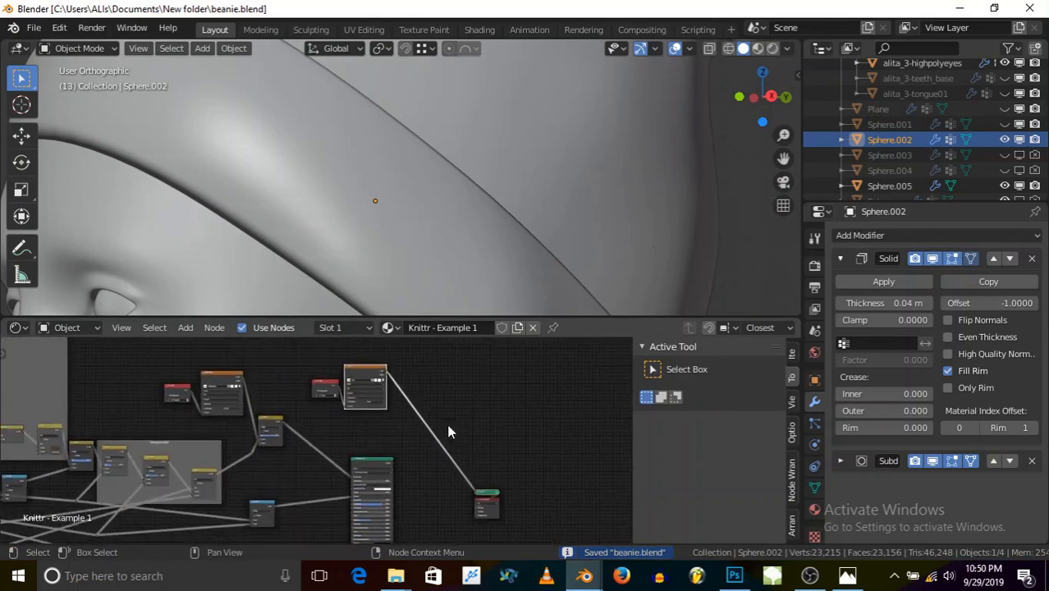
scroll(458, 436, "down", 1)
middle_click_drag(350, 394, 383, 395)
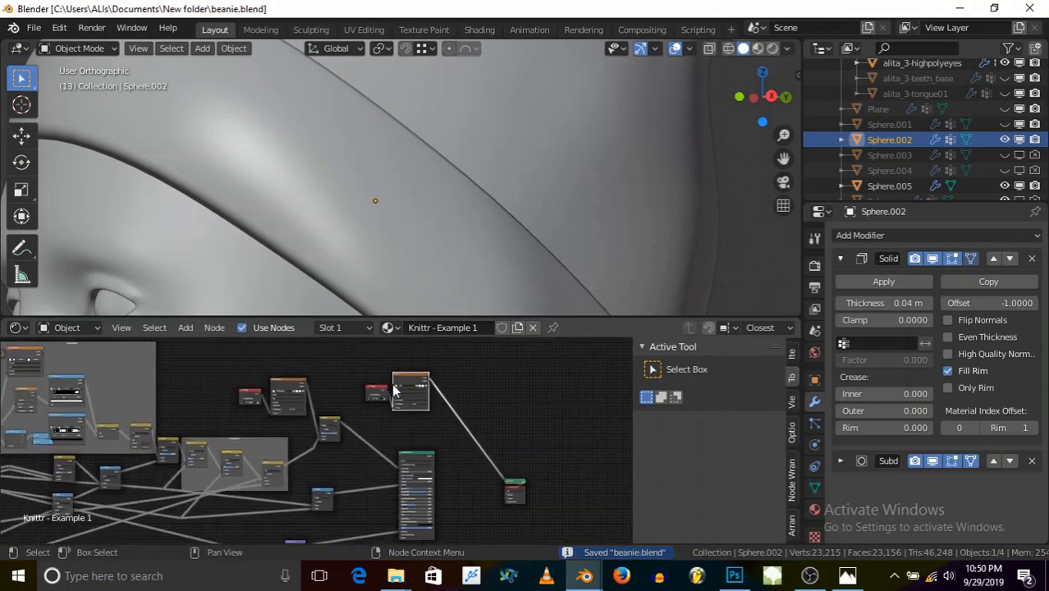
scroll(384, 395, "up", 2)
scroll(400, 433, "down", 2)
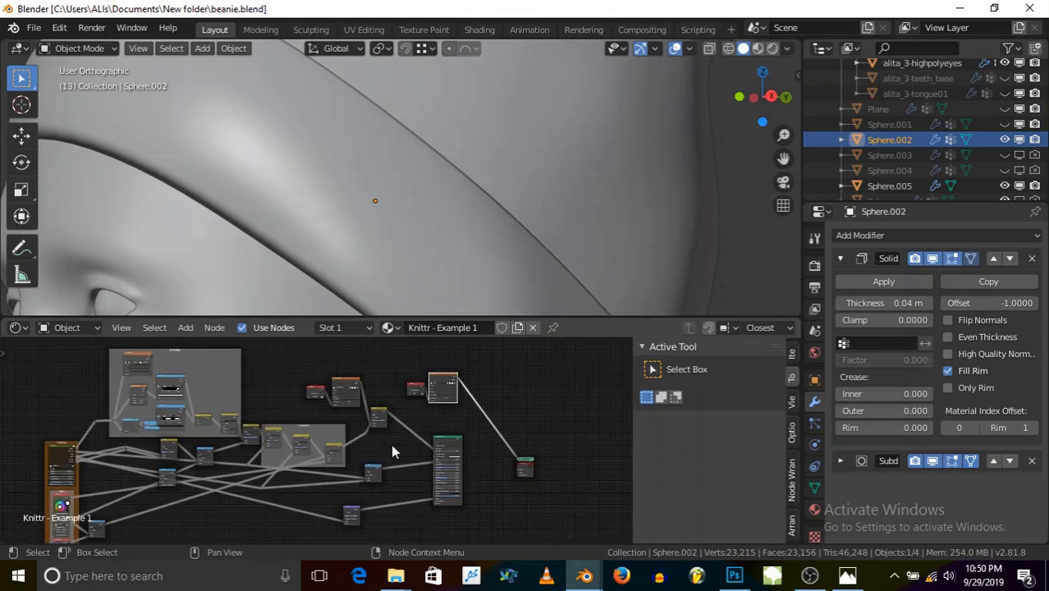
scroll(131, 454, "up", 2)
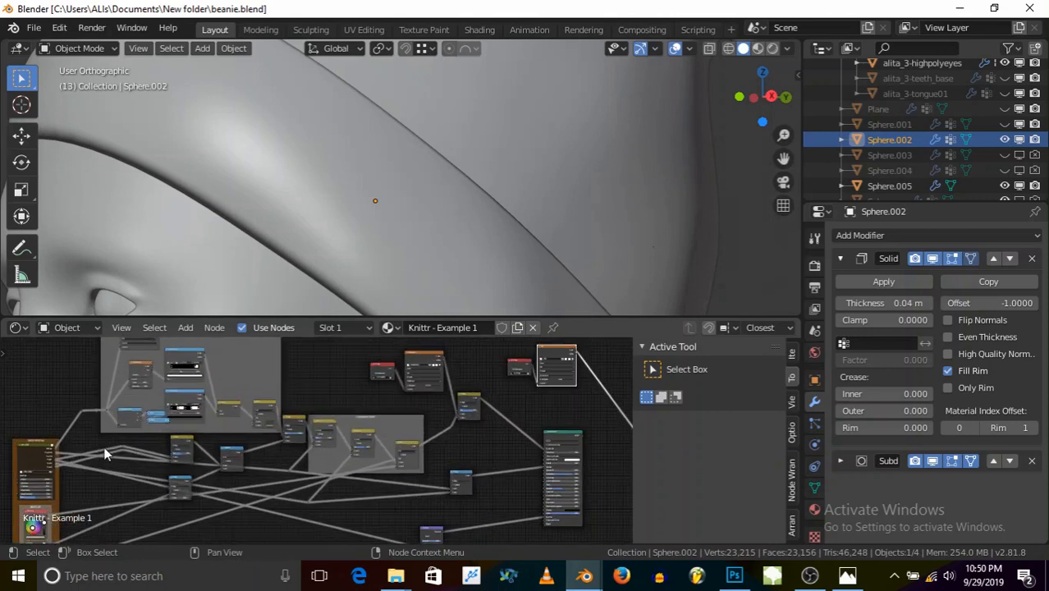
left_click(31, 451, "ctrl+shift")
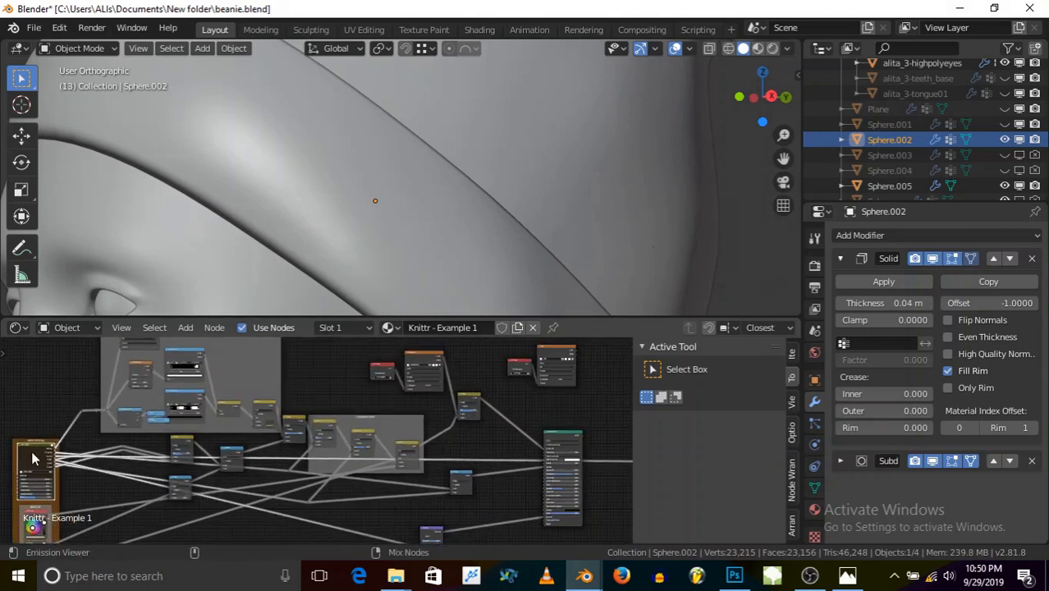
scroll(33, 458, "up", 5)
scroll(42, 457, "down", 3)
left_click(771, 48)
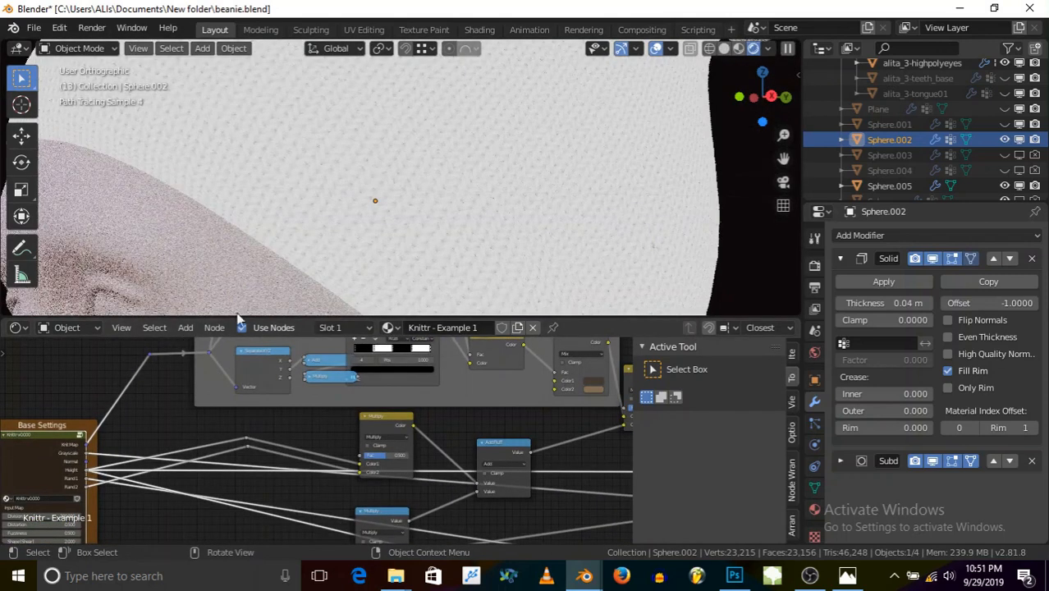
scroll(37, 483, "up", 4)
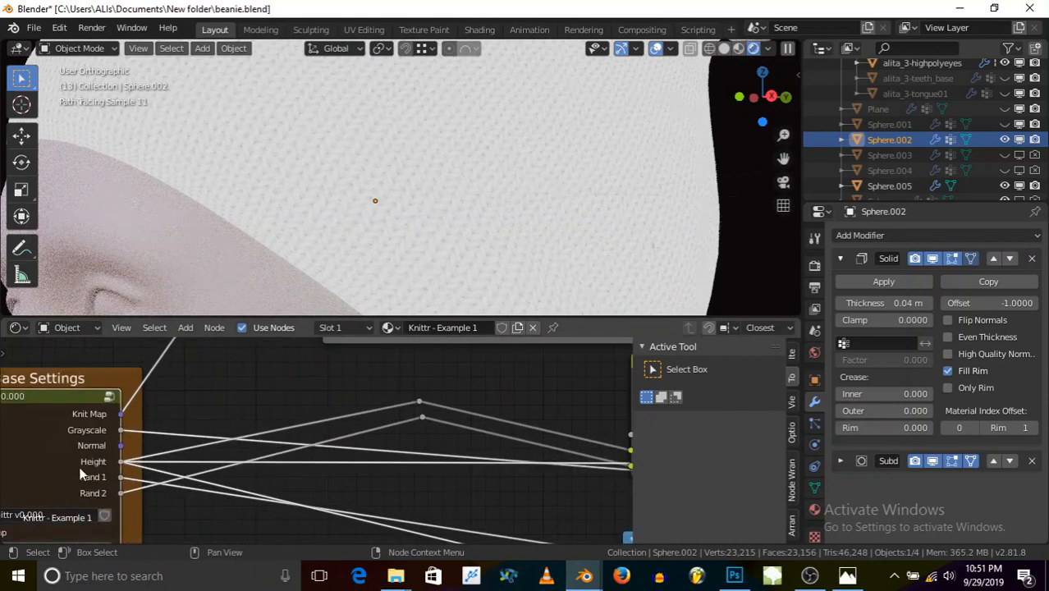
scroll(93, 449, "down", 18)
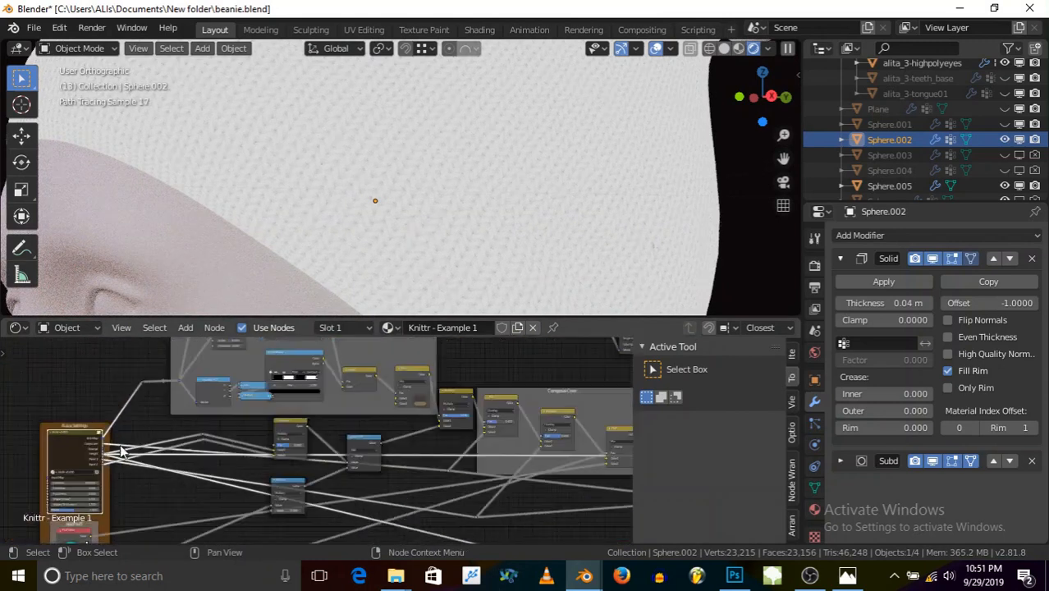
middle_click_drag(337, 406, 181, 393)
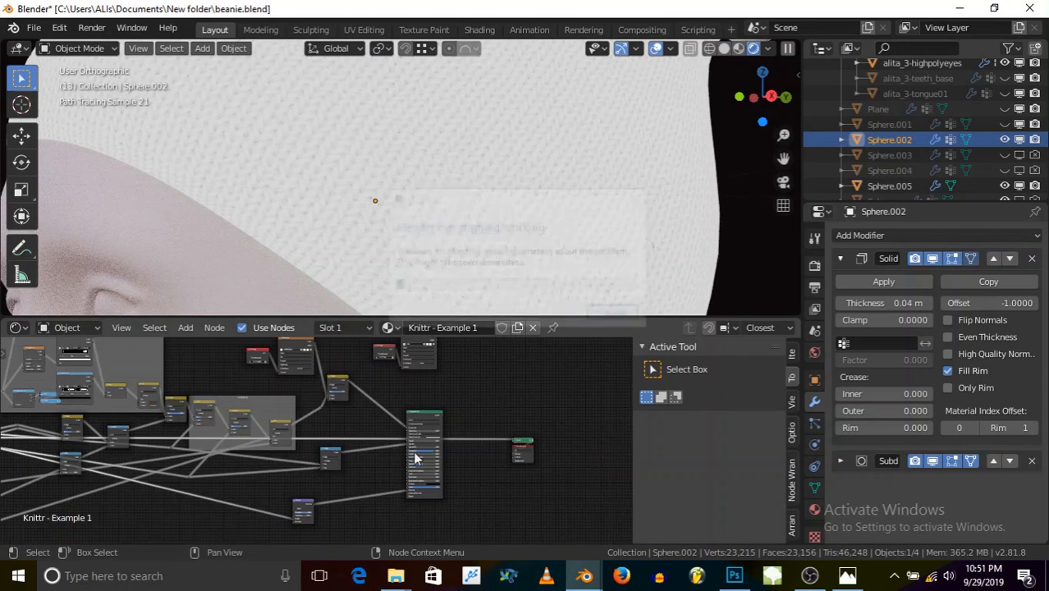
- Dismiss the crash dialog and relaunch Blender to get back to beanie.blend
left_click(600, 308)
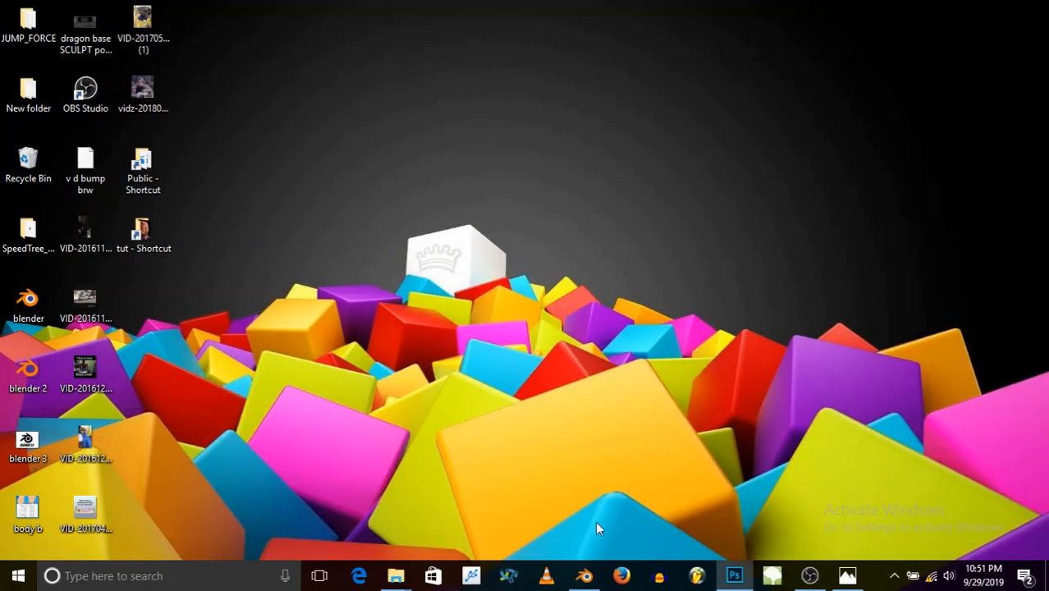
right_click(584, 575)
left_click(572, 495)
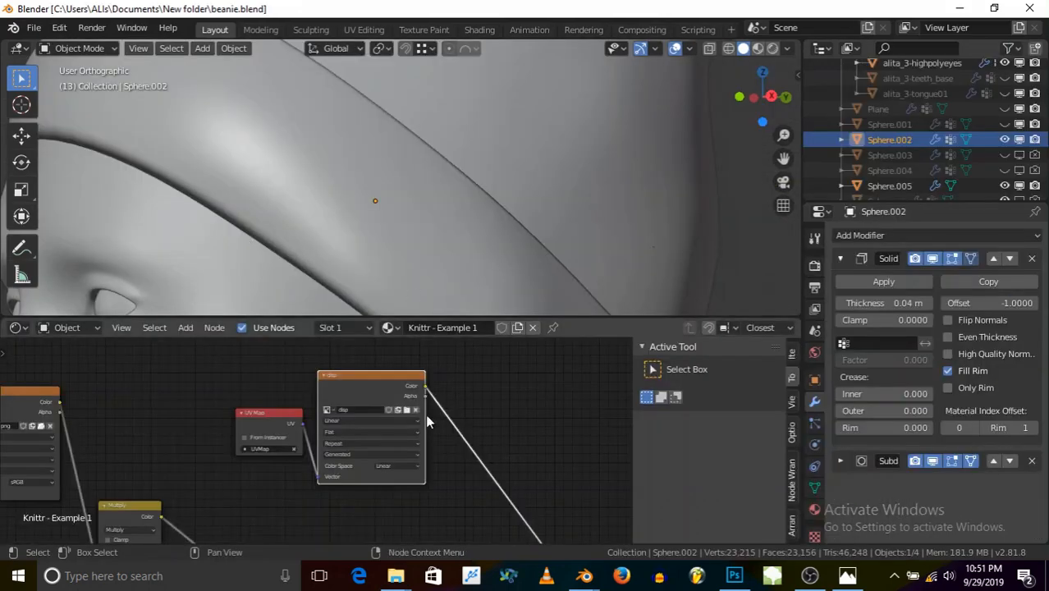
- Route the Knittr v0.000 Height output through an Emission viewer, check it in rendered shading, and return to solid
scroll(461, 434, "down", 12)
scroll(462, 459, "down", 8)
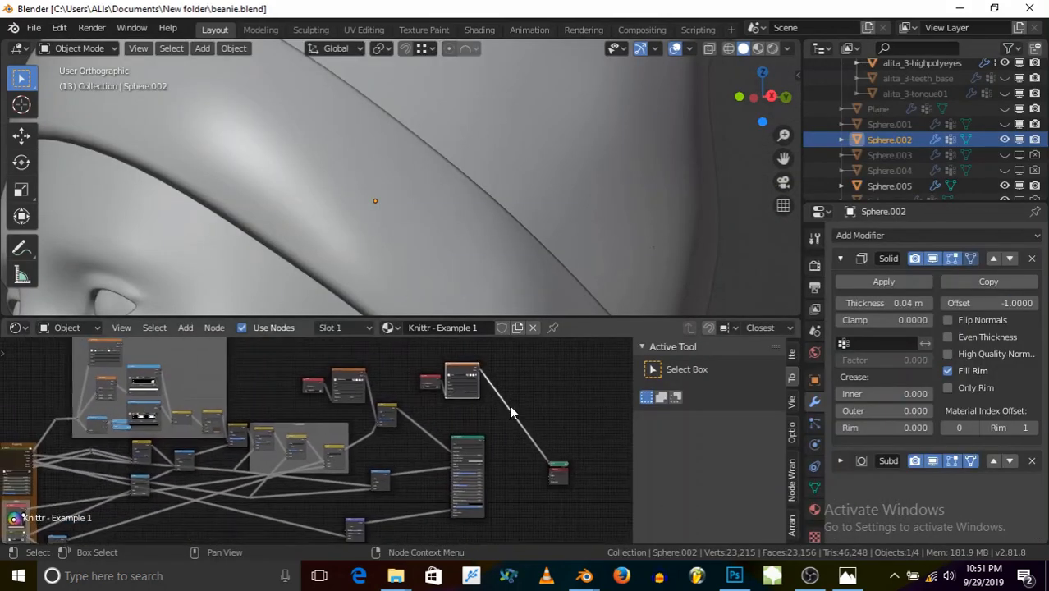
left_click(104, 434)
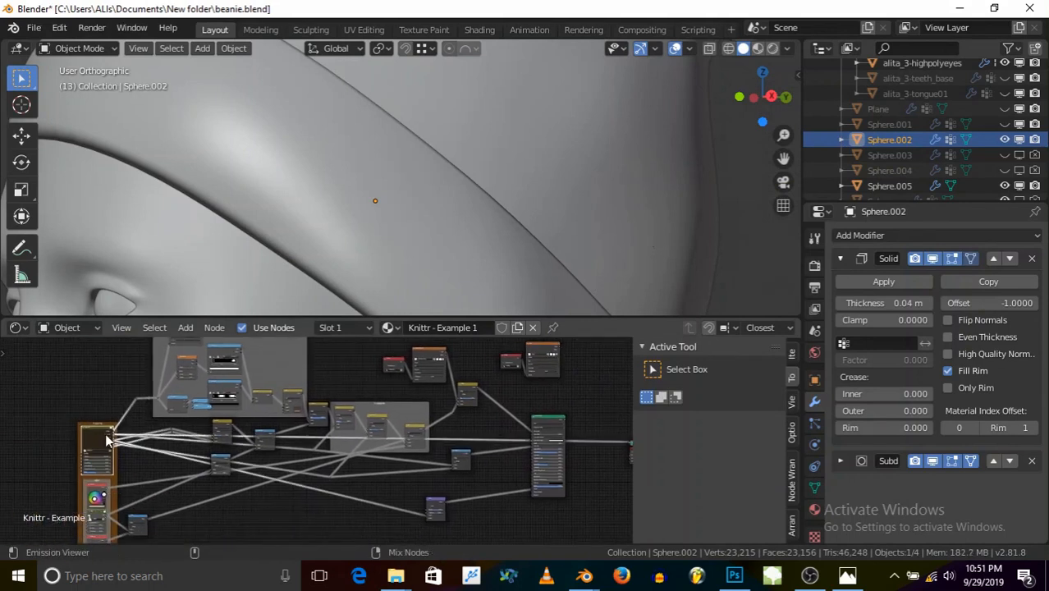
scroll(93, 447, "up", 3)
scroll(92, 439, "up", 5)
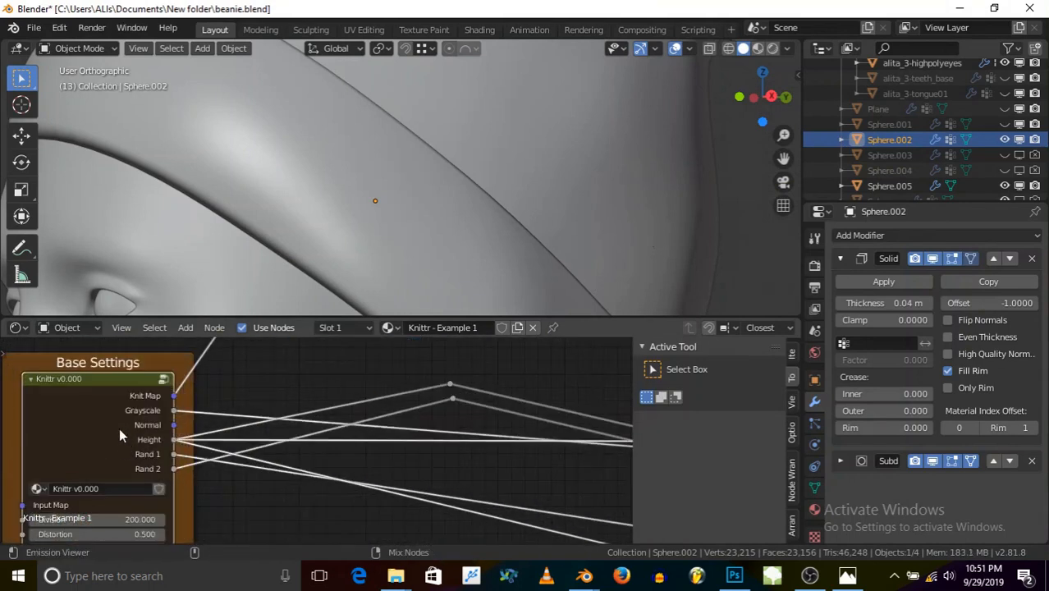
scroll(90, 427, "down", 6)
scroll(87, 428, "down", 2)
middle_click_drag(525, 447, 399, 463)
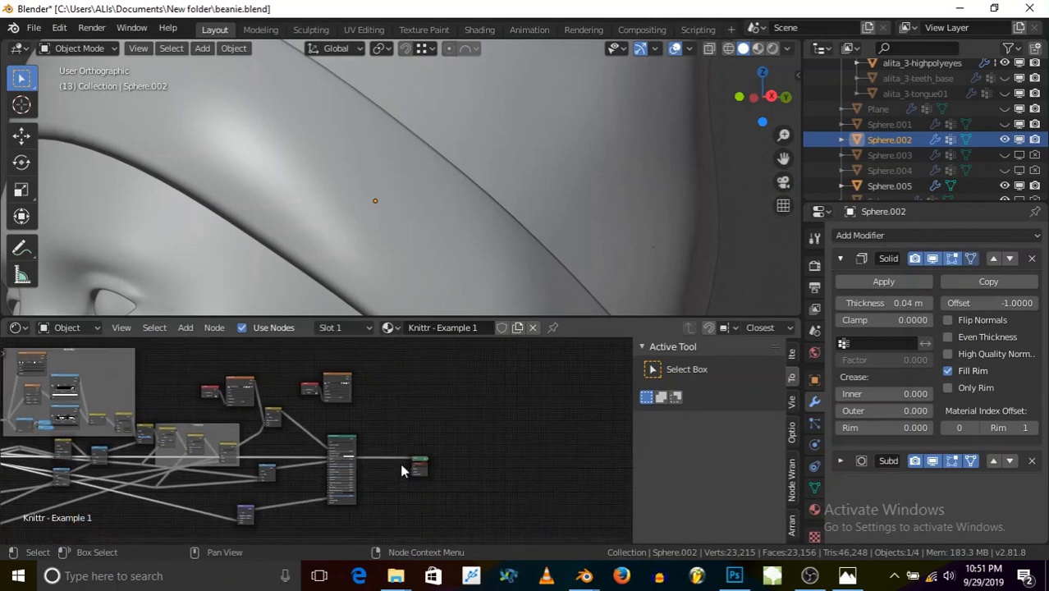
left_click(772, 48)
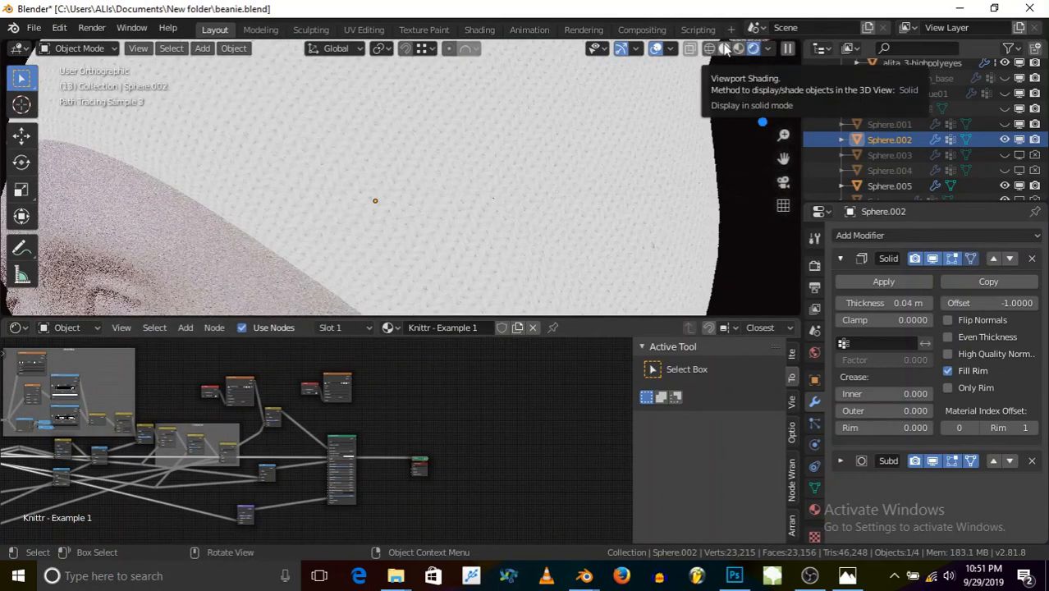
left_click(723, 49)
- With the disp image texture node selected, set the Cycles bake type to Emit and try to bake the beanie's height
scroll(312, 397, "up", 4)
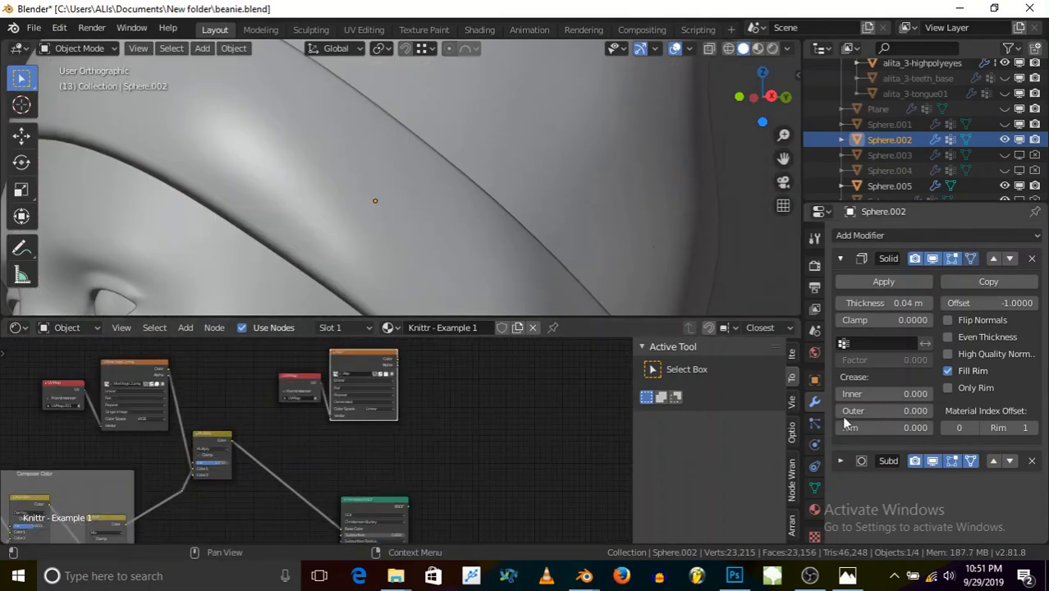
left_click(814, 266)
scroll(882, 410, "down", 4)
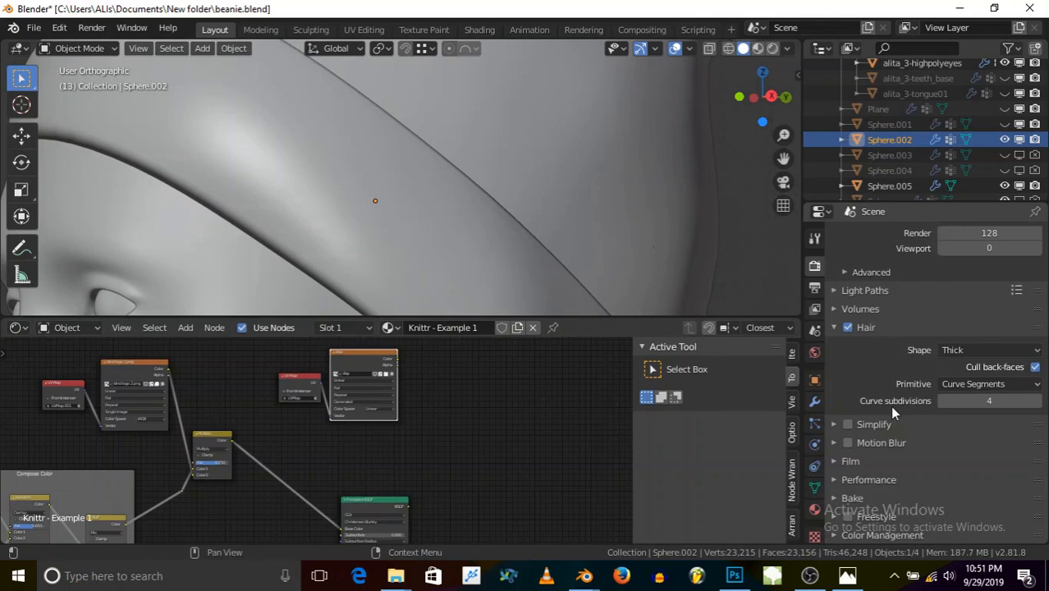
scroll(873, 365, "up", 4)
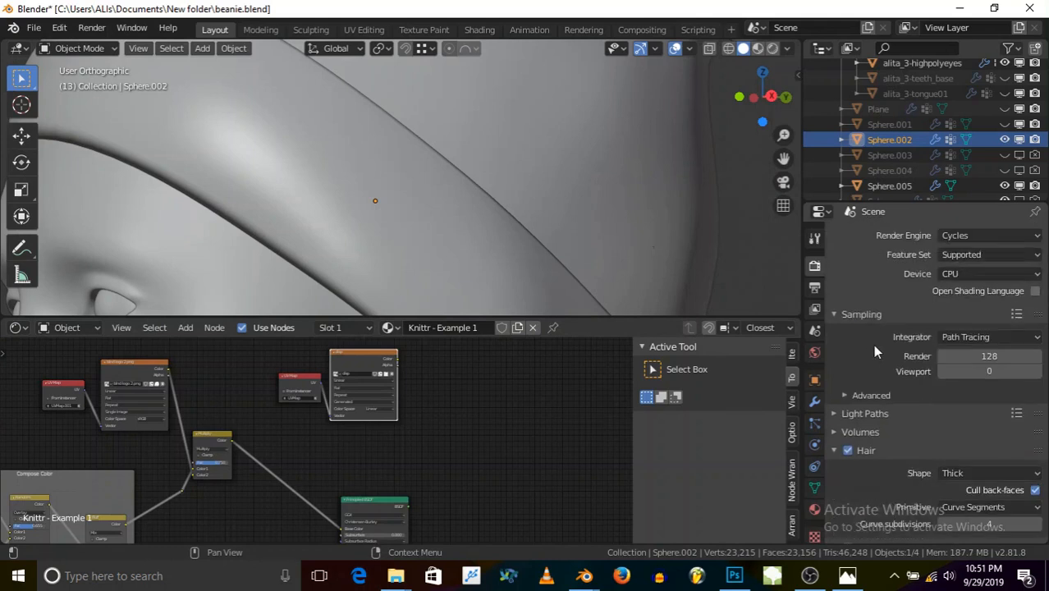
scroll(872, 344, "down", 4)
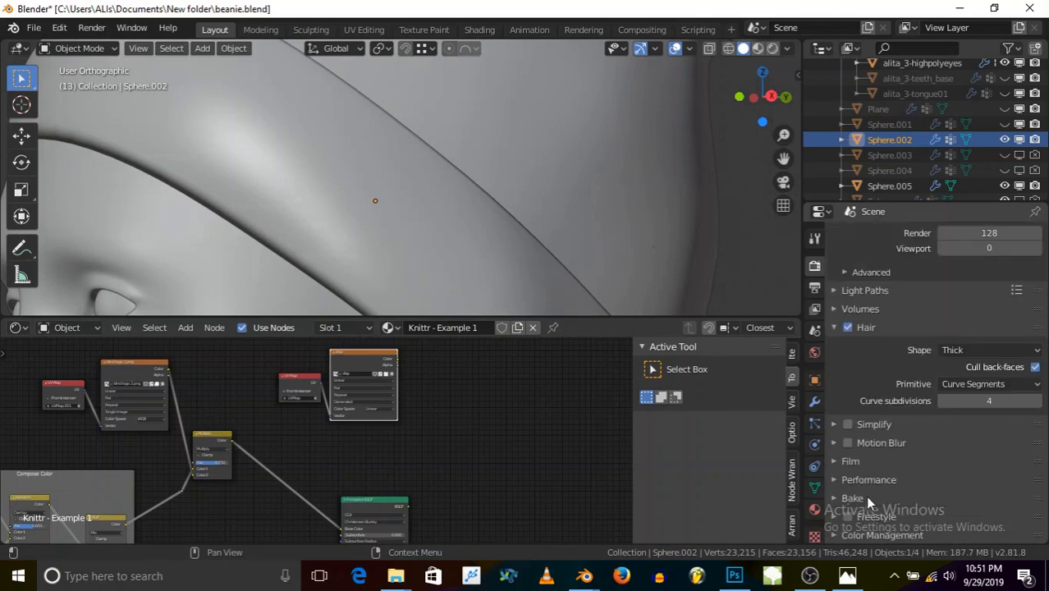
left_click(865, 497)
scroll(866, 495, "down", 6)
left_click(985, 376)
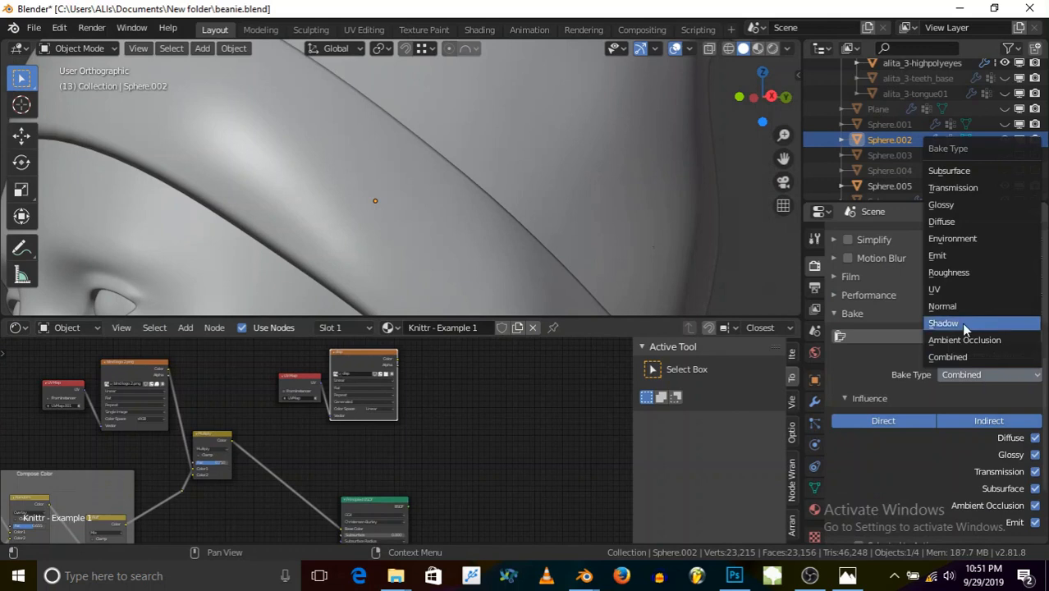
left_click(937, 255)
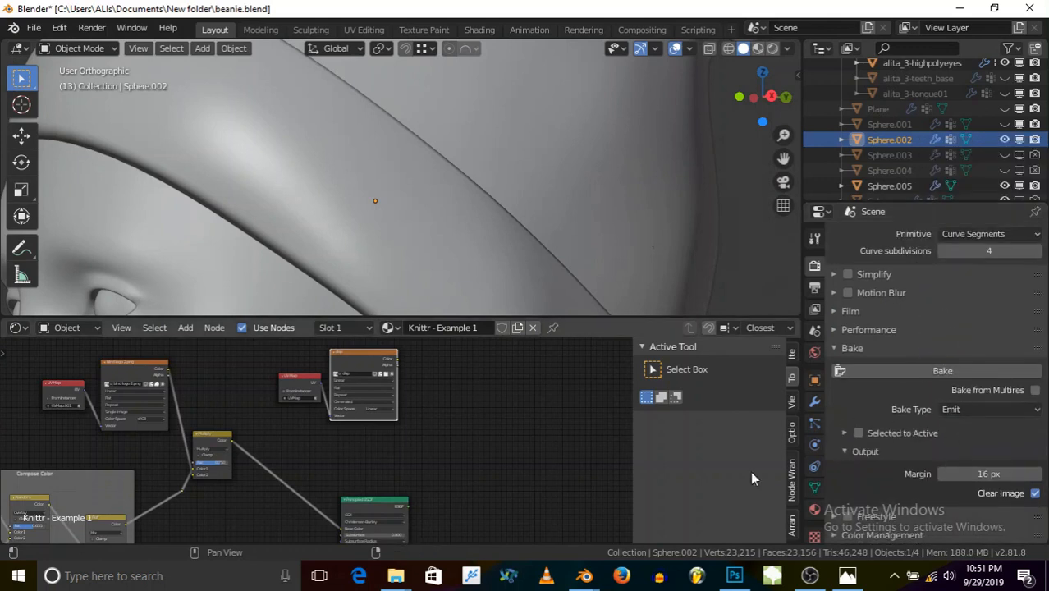
left_click(907, 371)
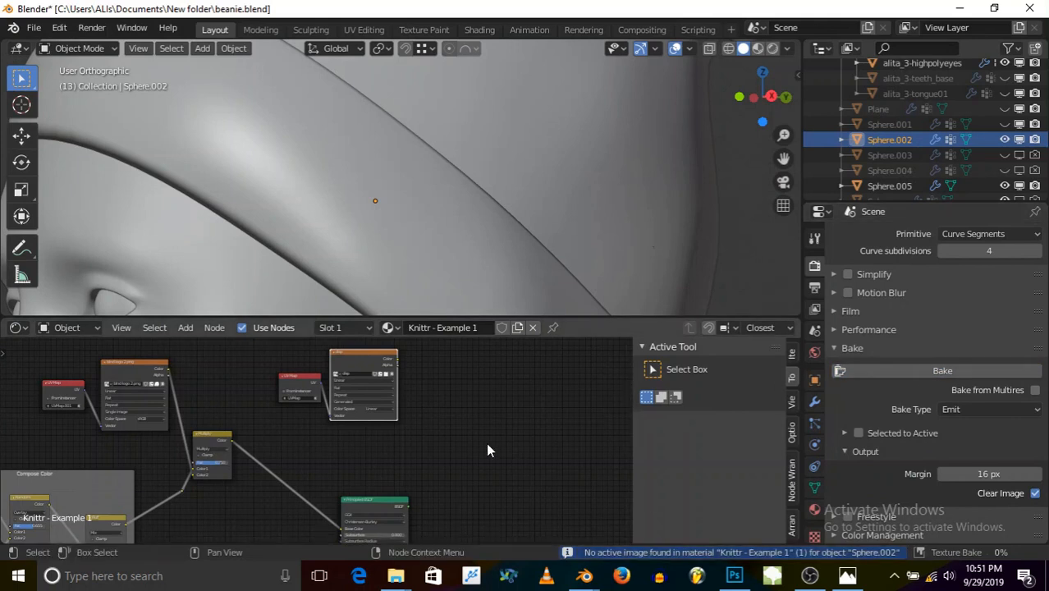